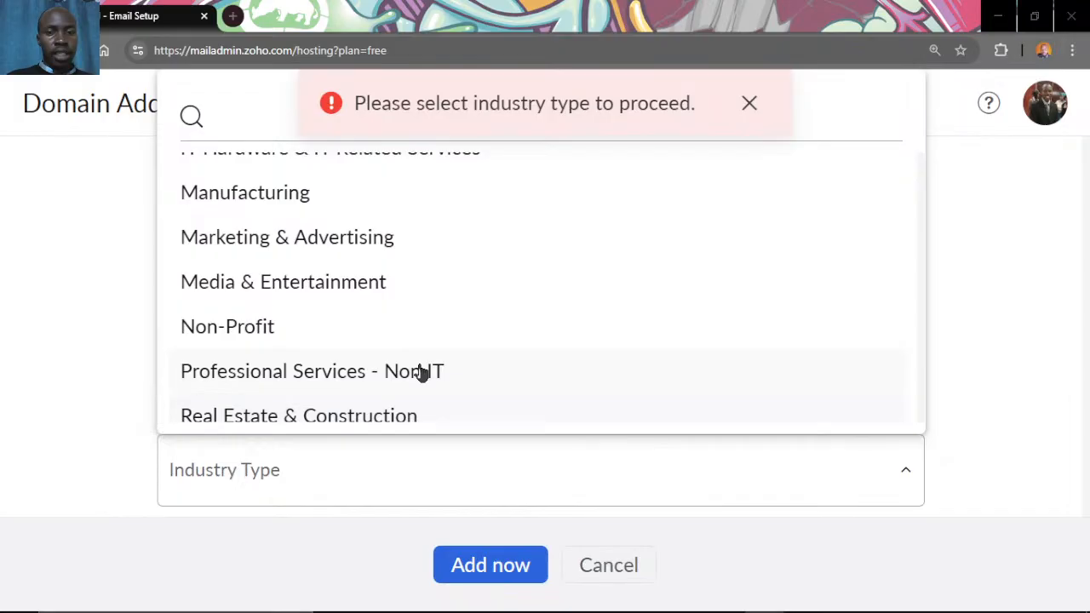
pyautogui.click(146, 326)
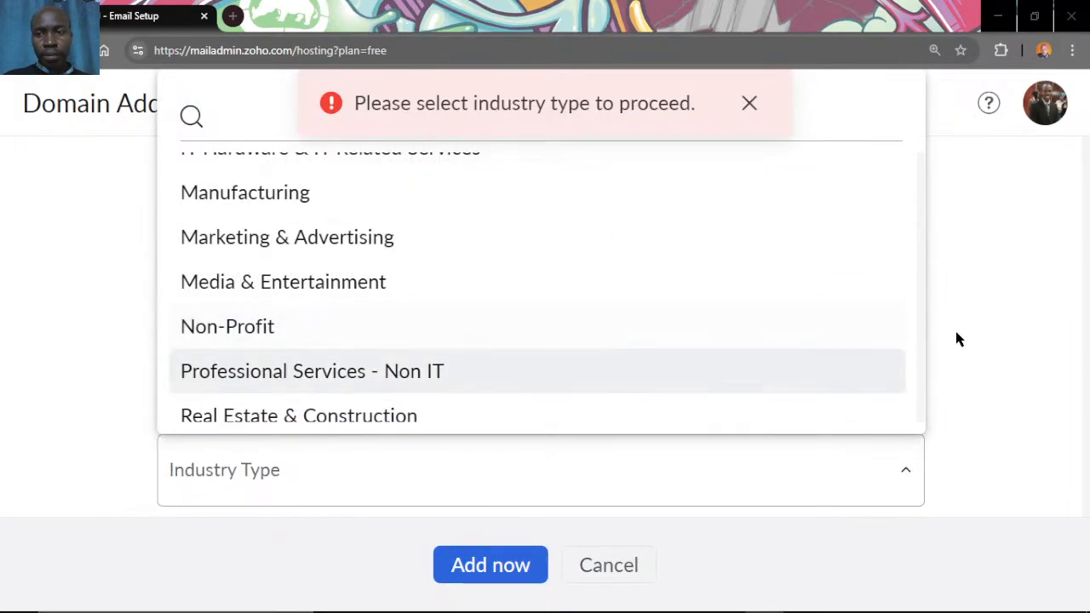
pyautogui.click(994, 208)
pyautogui.scroll(2, 985, 380)
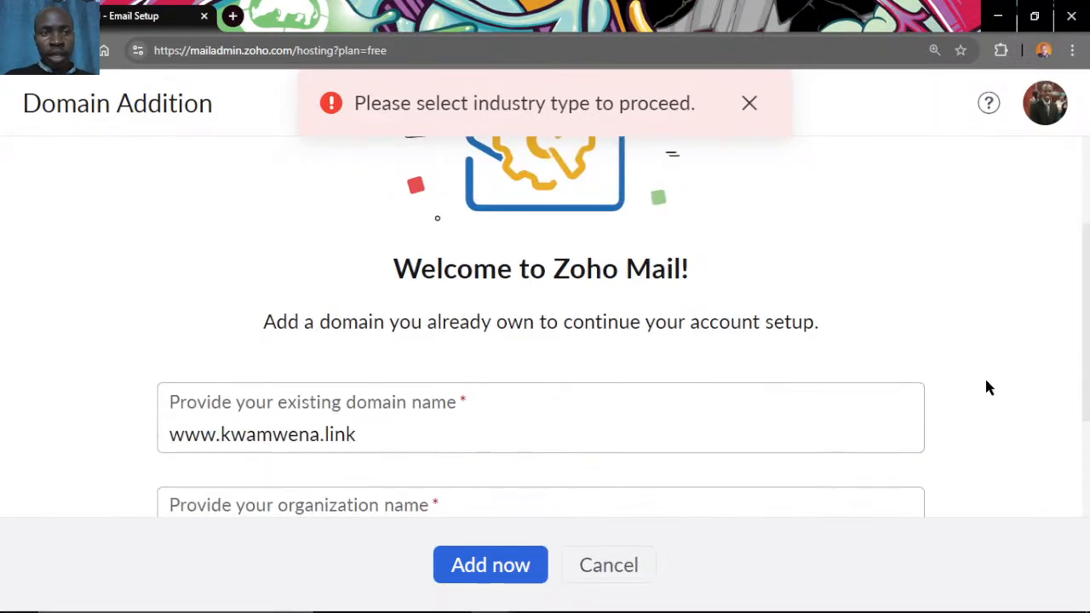
pyautogui.scroll(2, 986, 381)
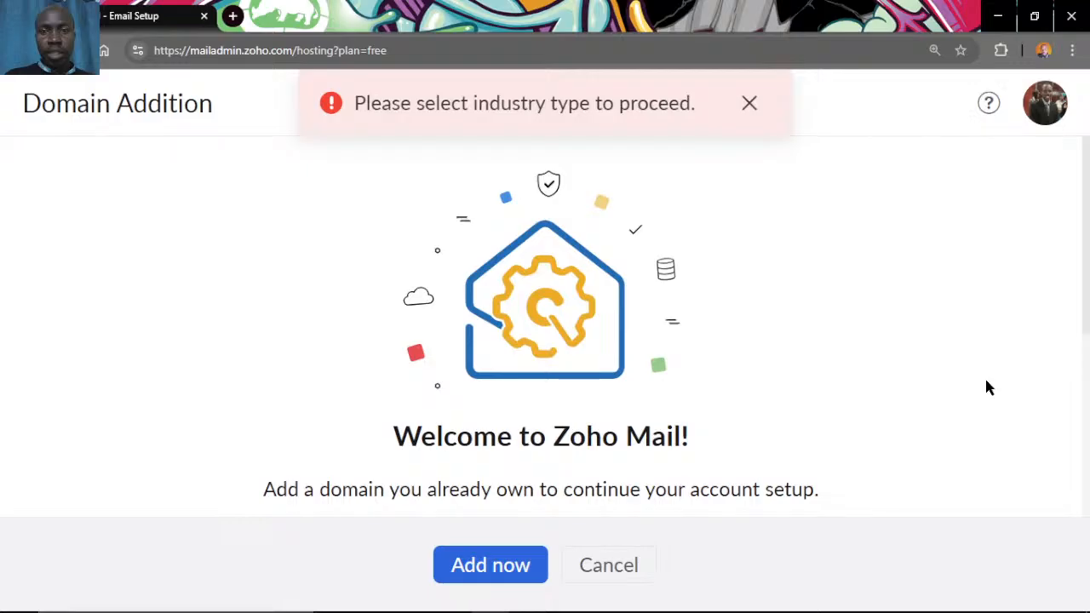
pyautogui.scroll(-1, 986, 387)
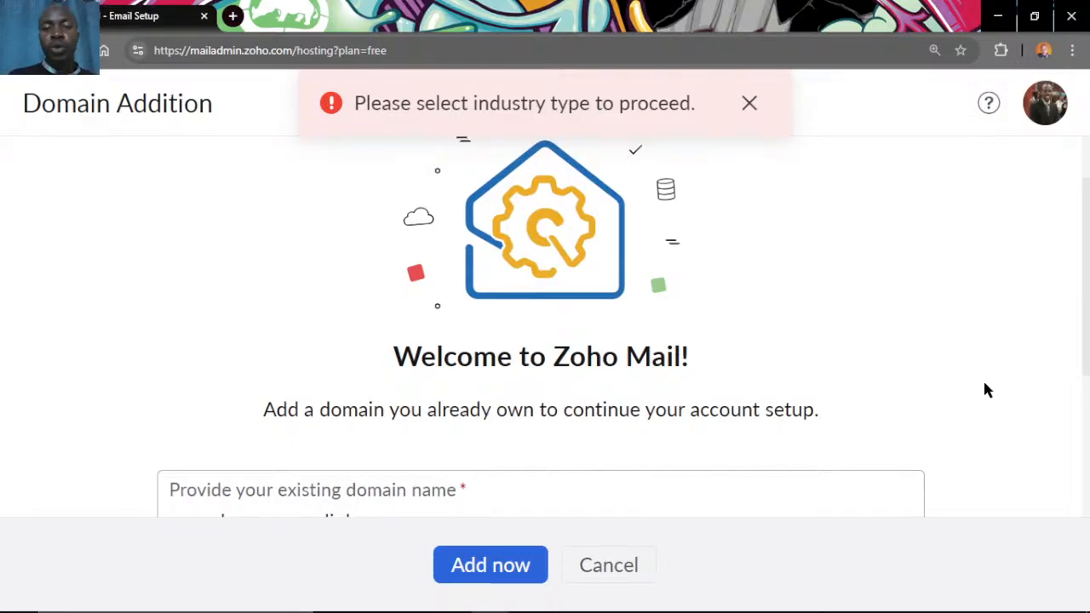
pyautogui.scroll(-1, 985, 396)
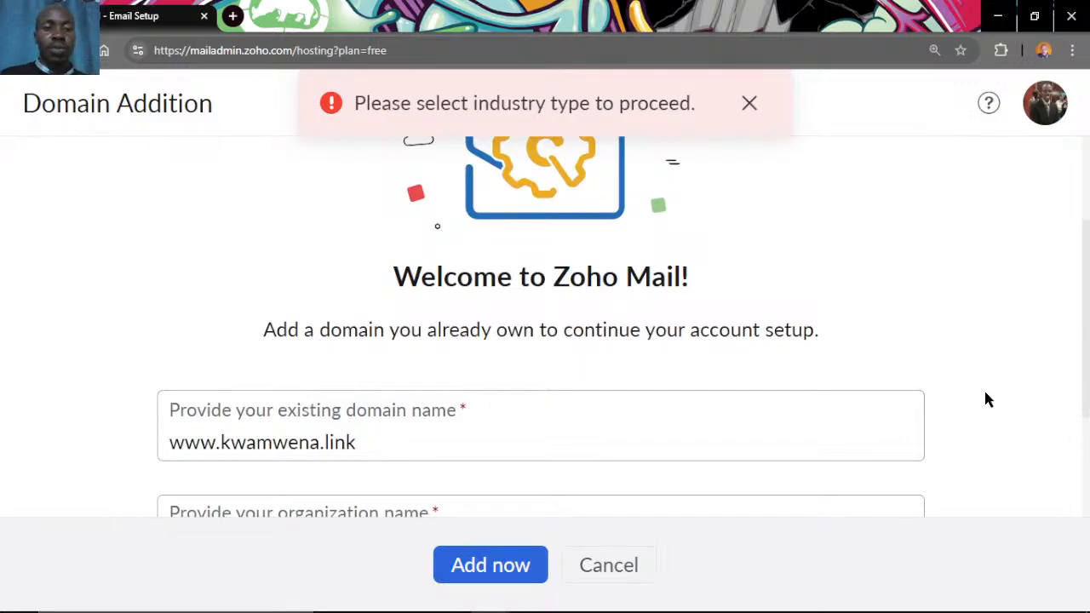
pyautogui.scroll(-2, 986, 400)
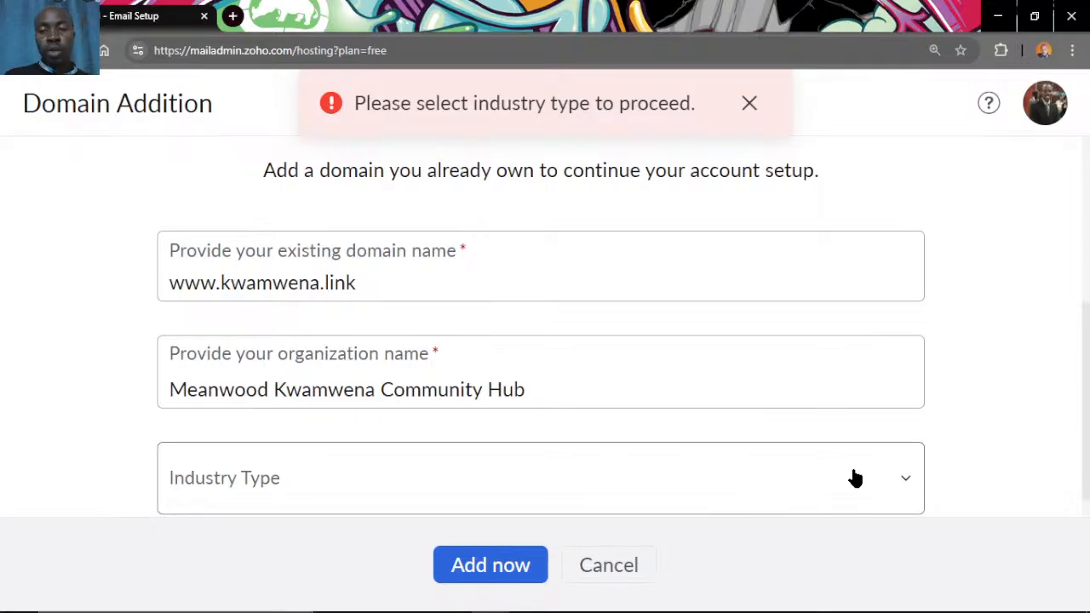
pyautogui.scroll(-1, 964, 427)
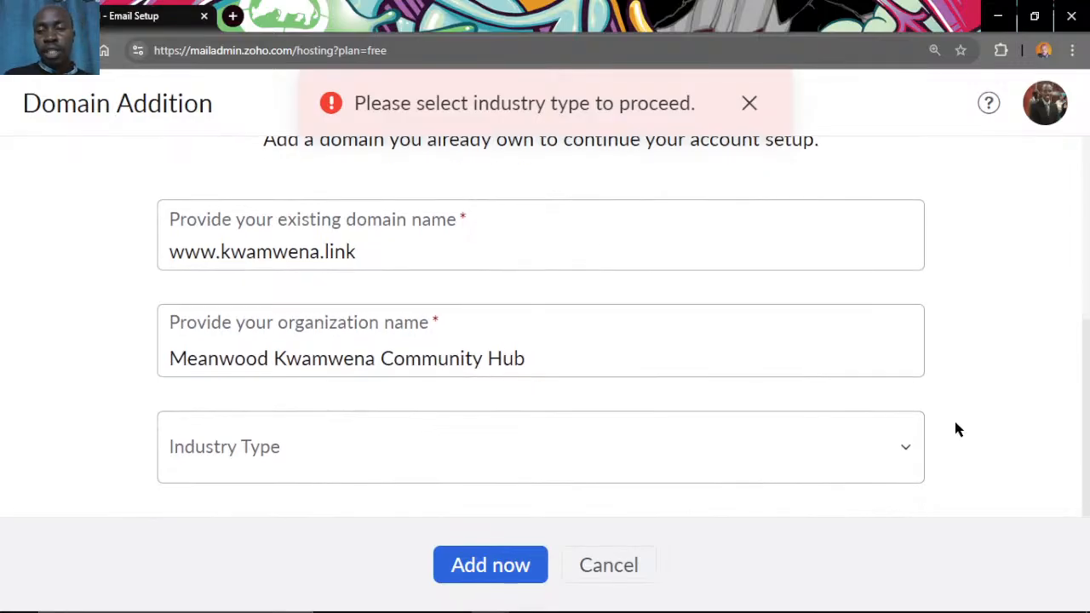
# Dismiss the warning, set Industry Type to Media & Entertainment, and add kwamwena.link.
pyautogui.click(749, 103)
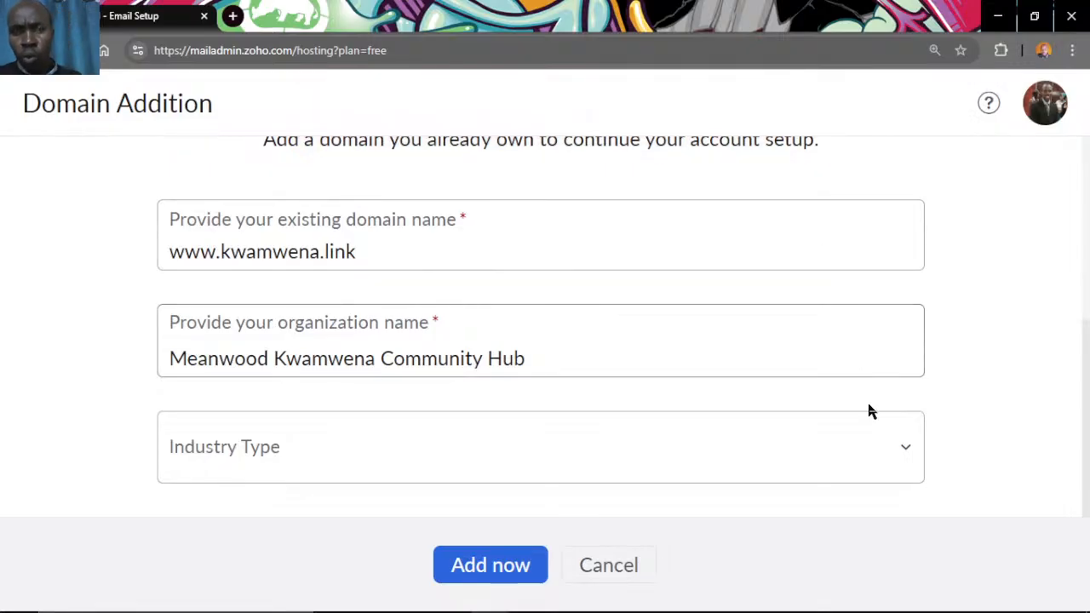
pyautogui.click(897, 451)
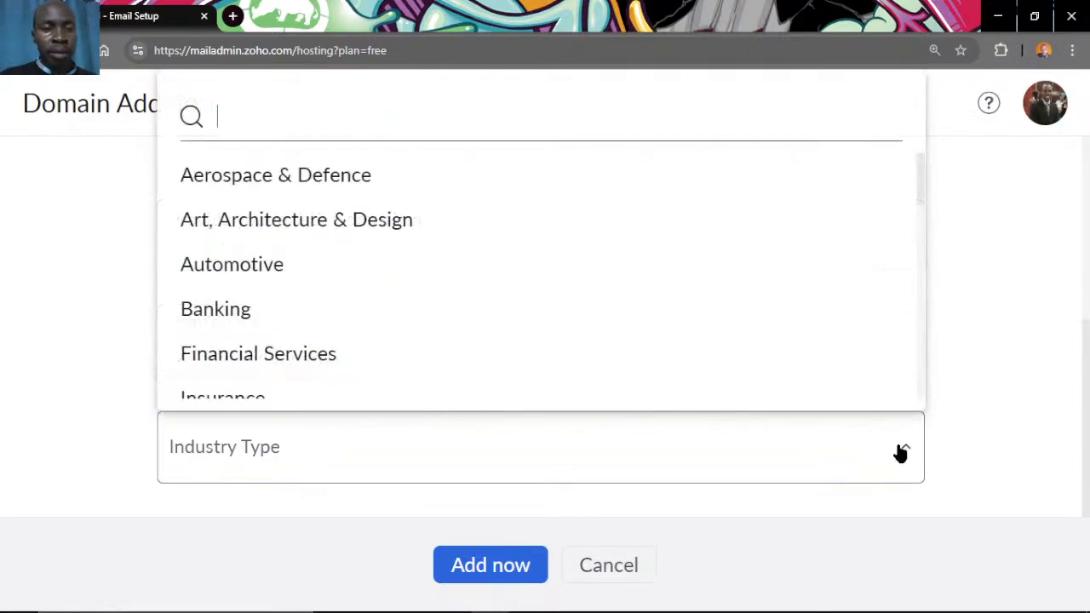
pyautogui.scroll(-6, 567, 317)
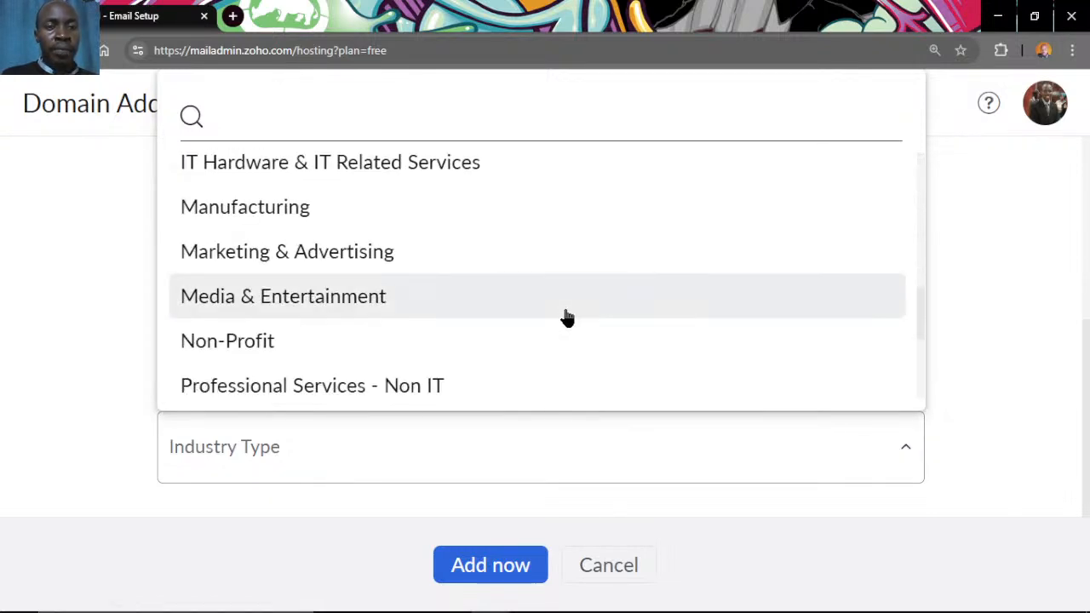
pyautogui.click(567, 318)
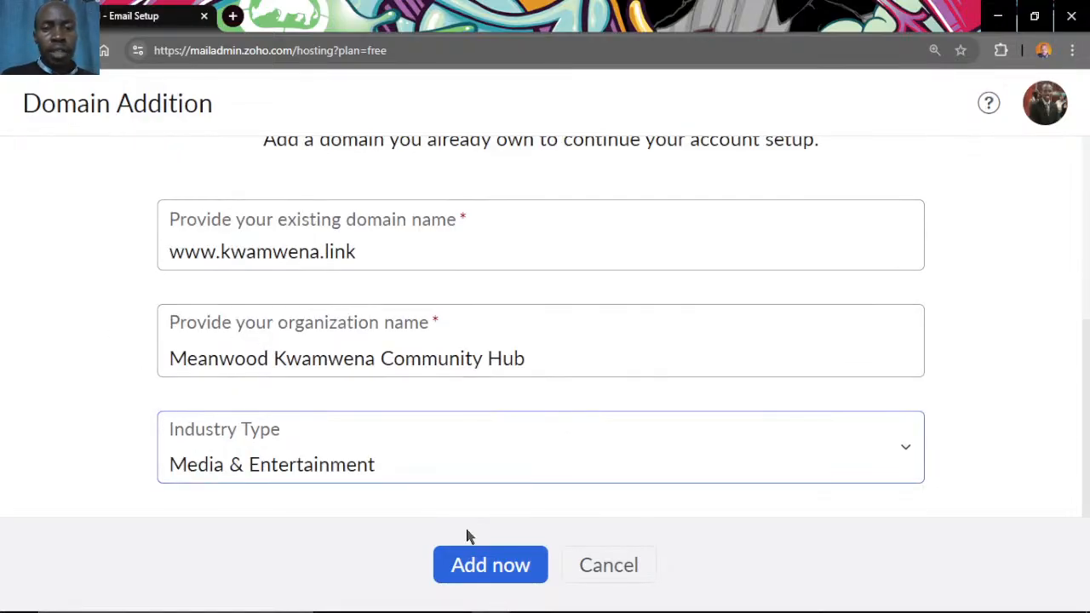
pyautogui.click(489, 565)
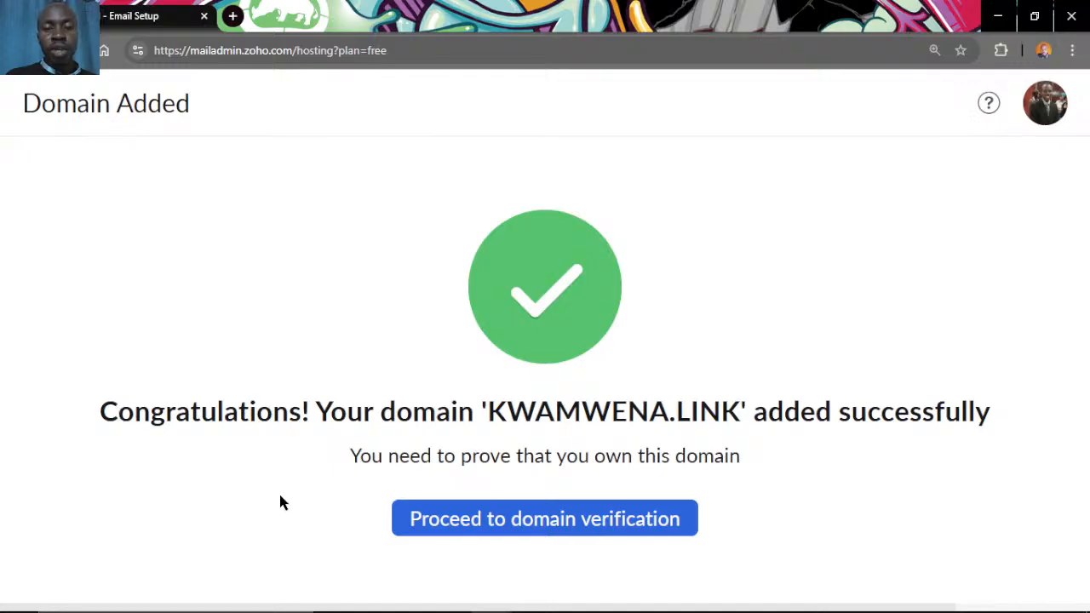
# Proceed to Domain Verification for kwamwena.link to see the TXT record to add.
pyautogui.click(616, 528)
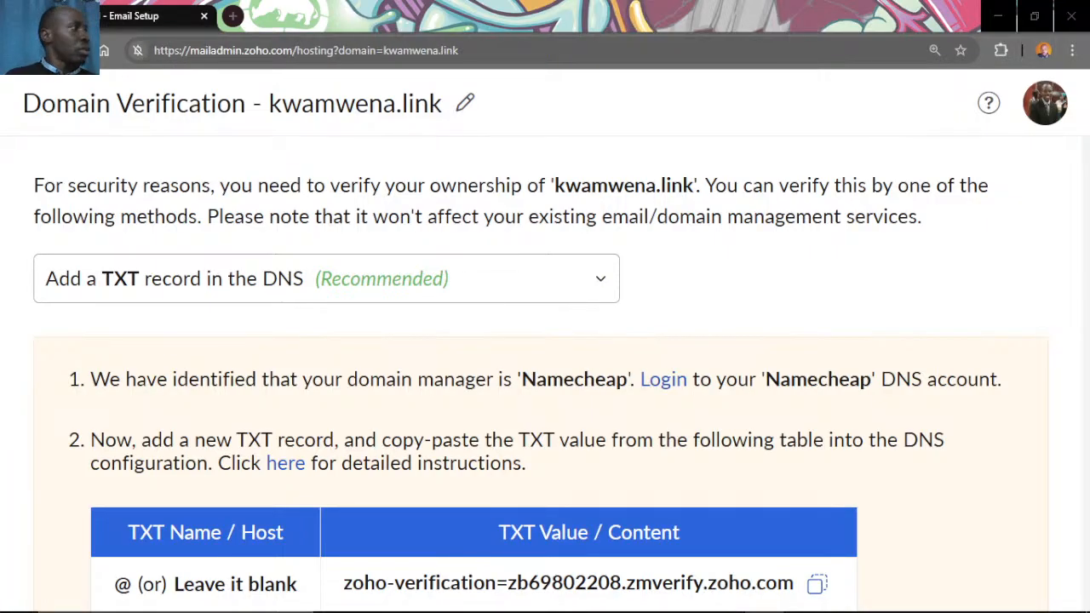
pyautogui.hotkey('alt', 'Tab')
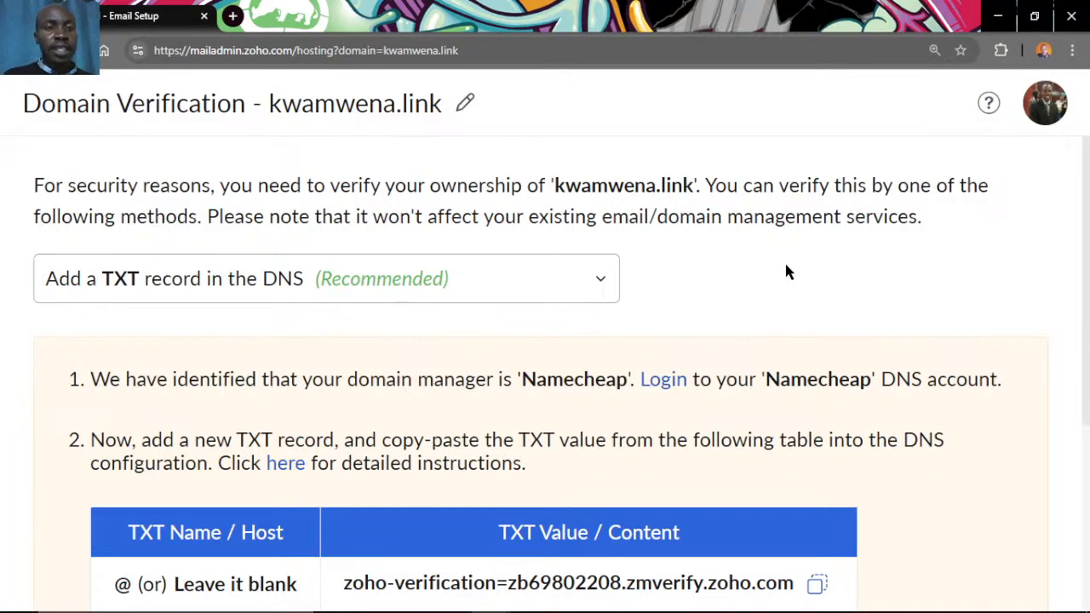
pyautogui.click(602, 285)
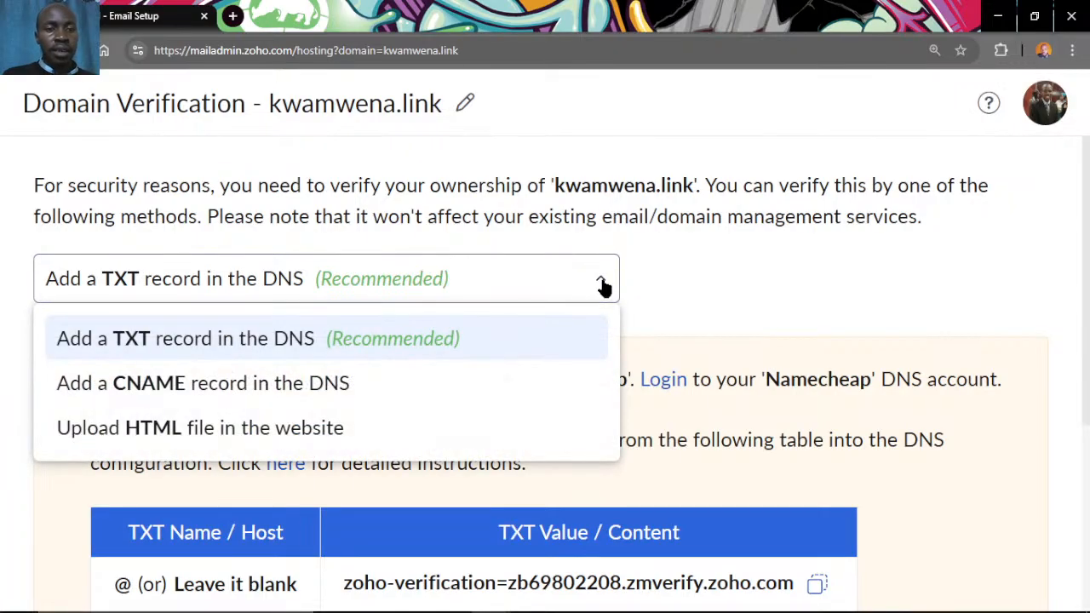
pyautogui.click(602, 286)
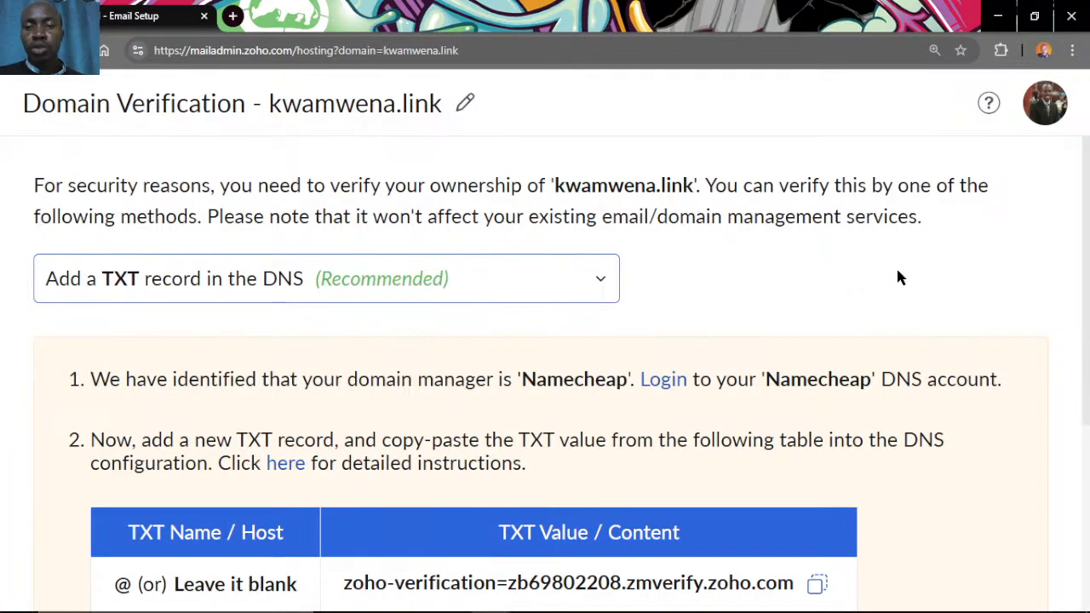
pyautogui.scroll(-1, 977, 302)
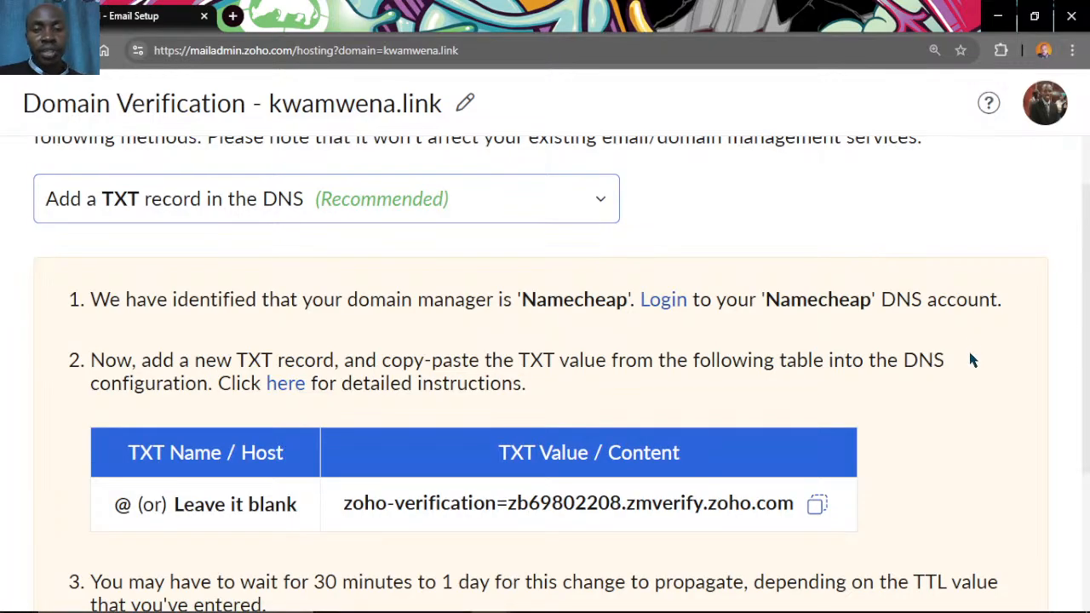
pyautogui.scroll(1, 971, 361)
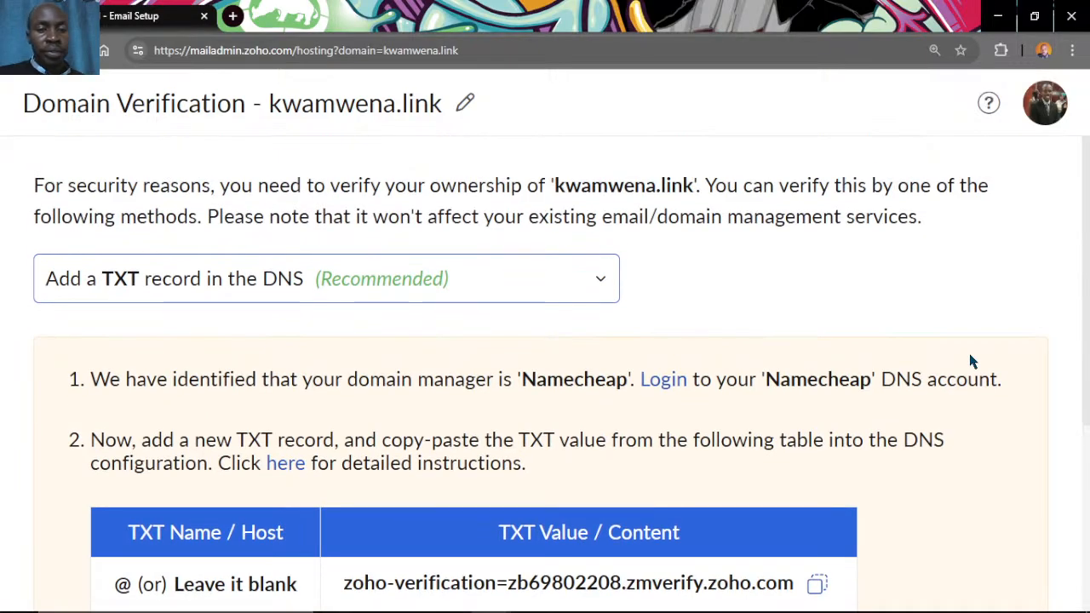
pyautogui.scroll(-4, 970, 361)
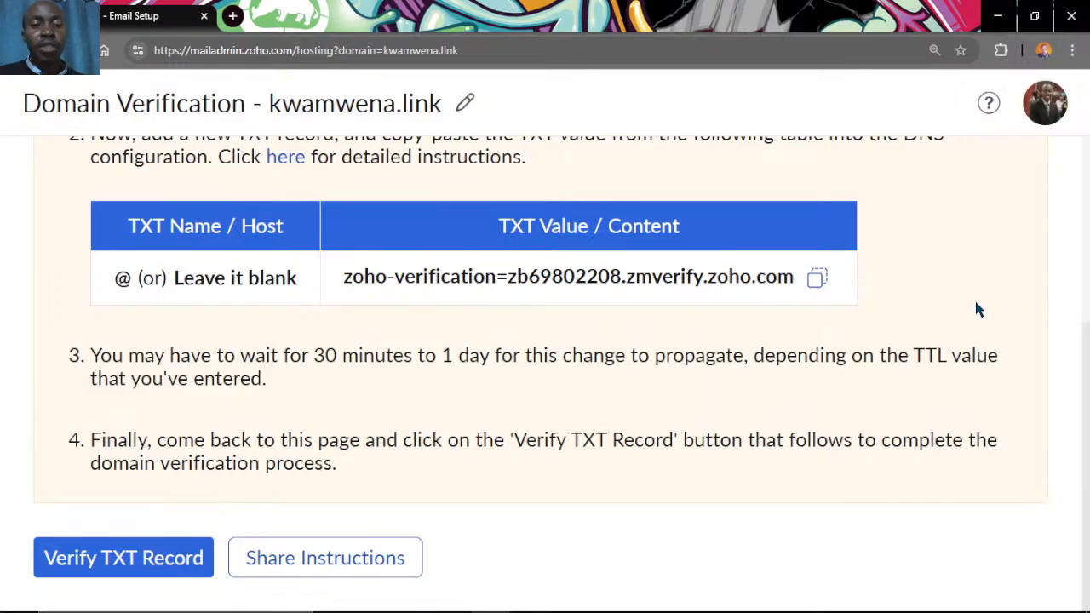
pyautogui.moveTo(802, 610)
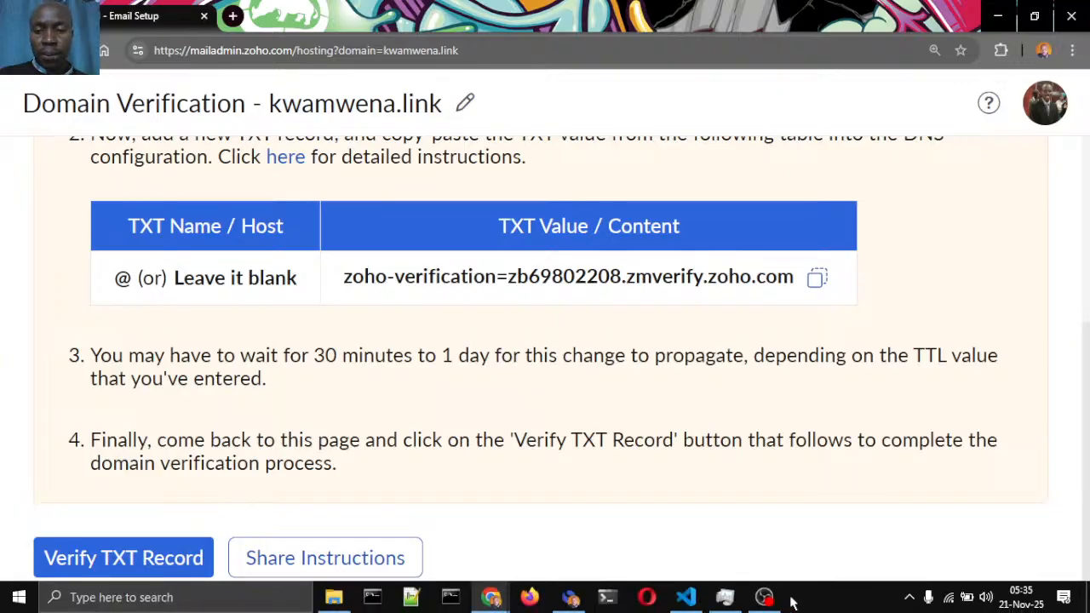
pyautogui.click(739, 601)
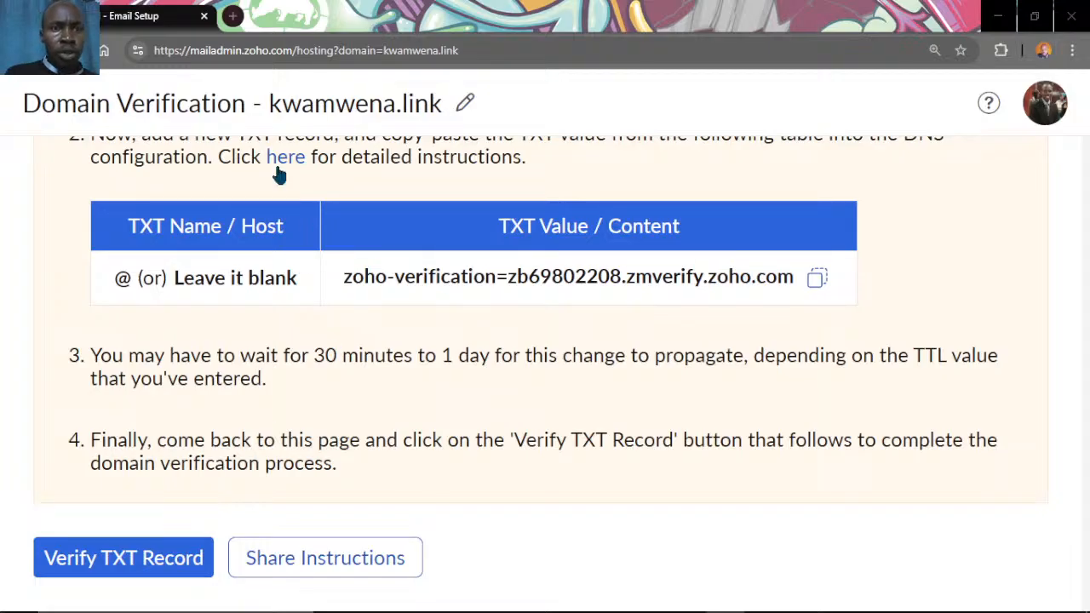
pyautogui.hotkey('ctrl', 't')
pyautogui.hotkey('ctrl', 'w')
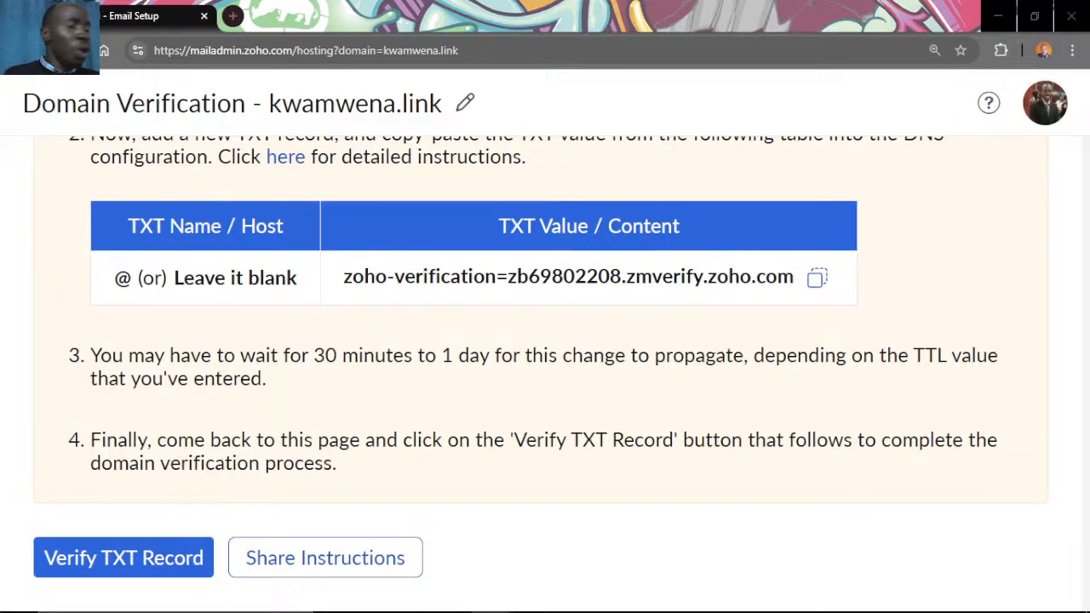
pyautogui.scroll(4, 250, 416)
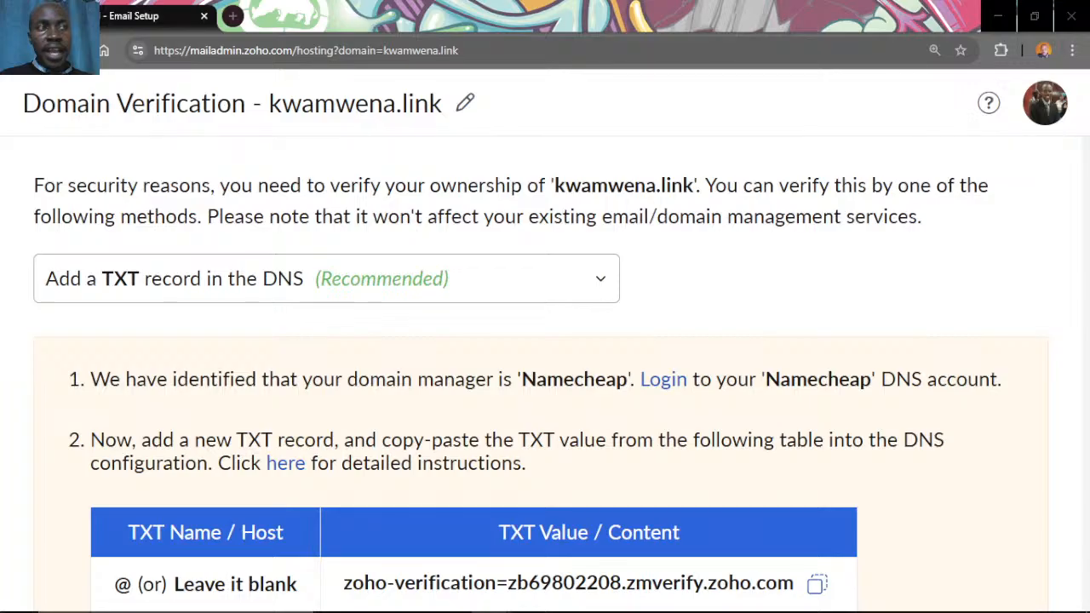
pyautogui.hotkey('alt', 'Tab')
# Switch to the Namecheap dashboard and open MANAGE for kwamwena.link.
pyautogui.click(652, 163)
pyautogui.hotkey('alt', 'Tab')
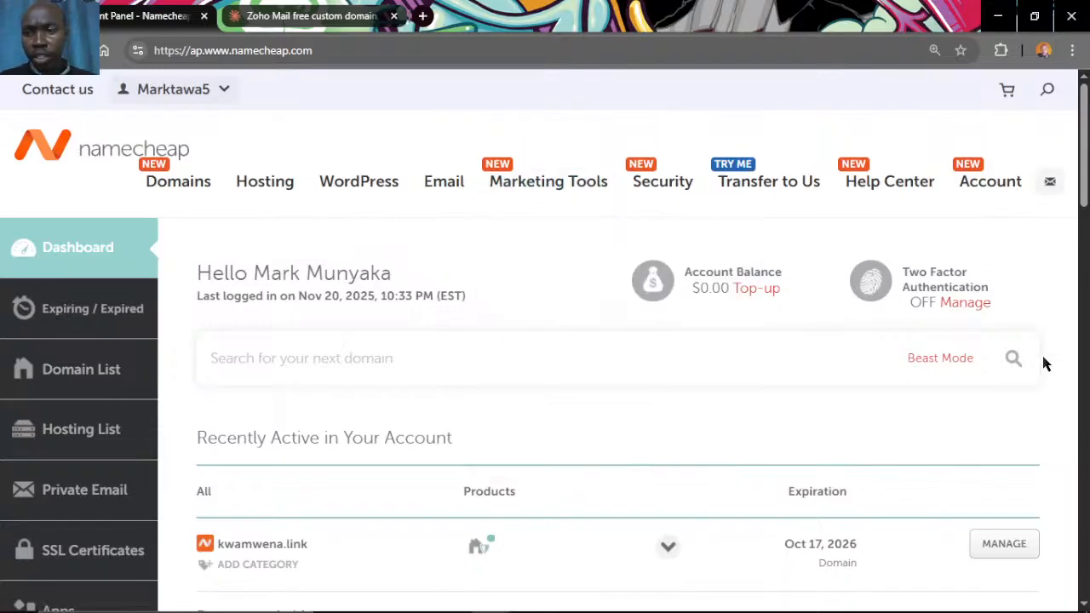
pyautogui.scroll(-2, 1051, 351)
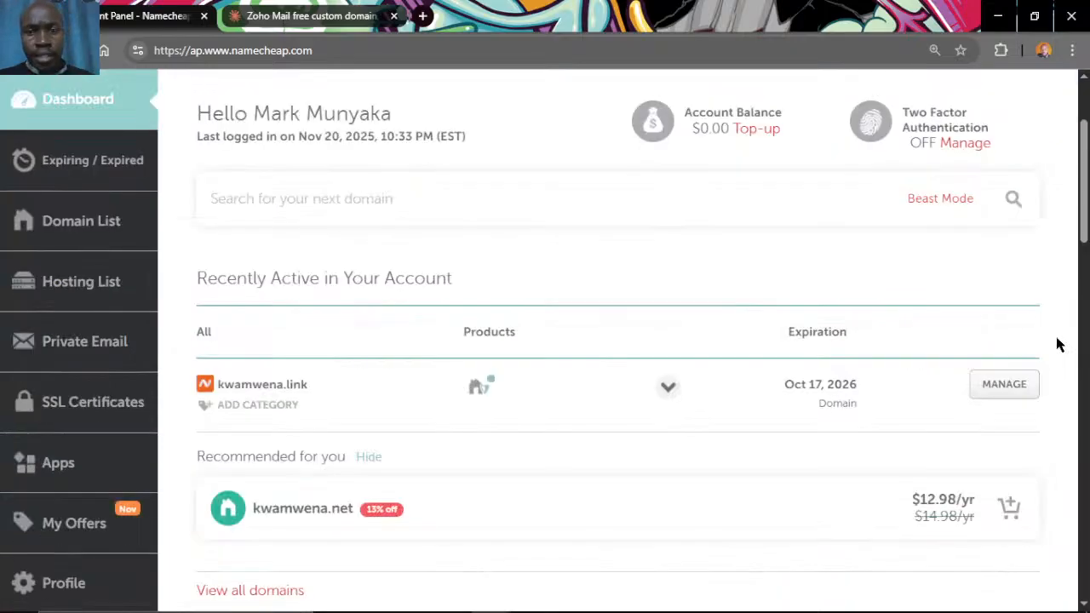
pyautogui.click(1002, 386)
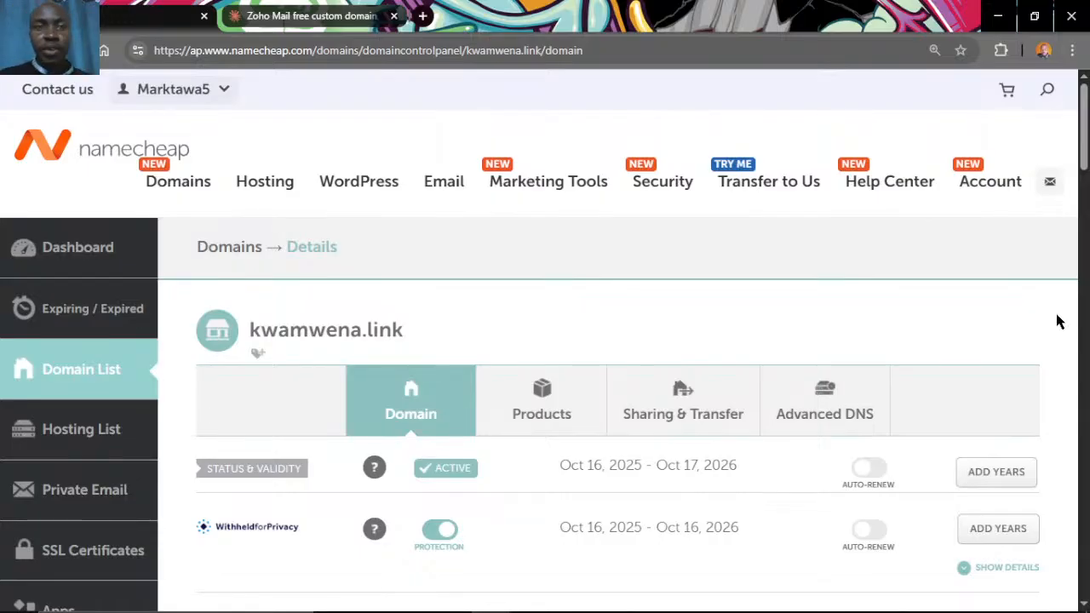
pyautogui.click(1072, 51)
# Zoom the Namecheap page to 150%.
pyautogui.click(1028, 415)
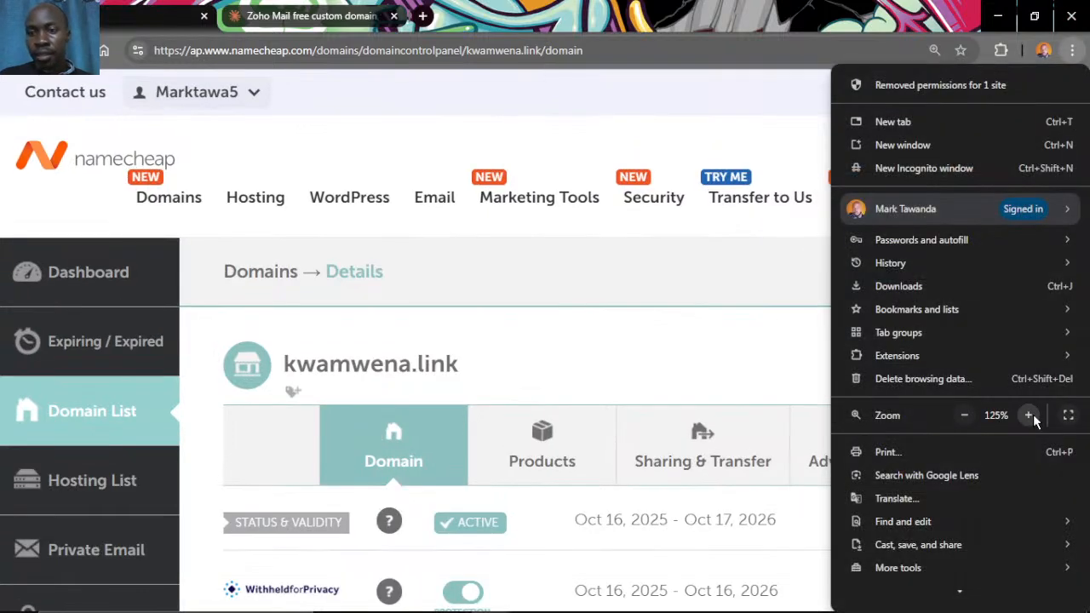
pyautogui.click(1028, 414)
pyautogui.click(601, 168)
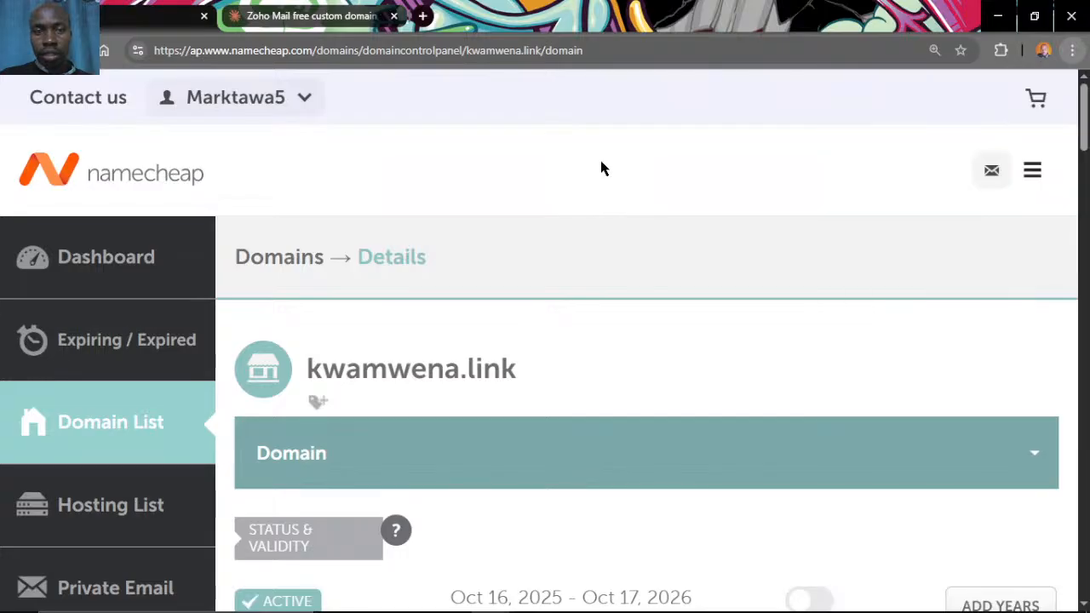
# Return to the top of the kwamwena.link page and expand the Domain sections list.
pyautogui.scroll(-5, 656, 224)
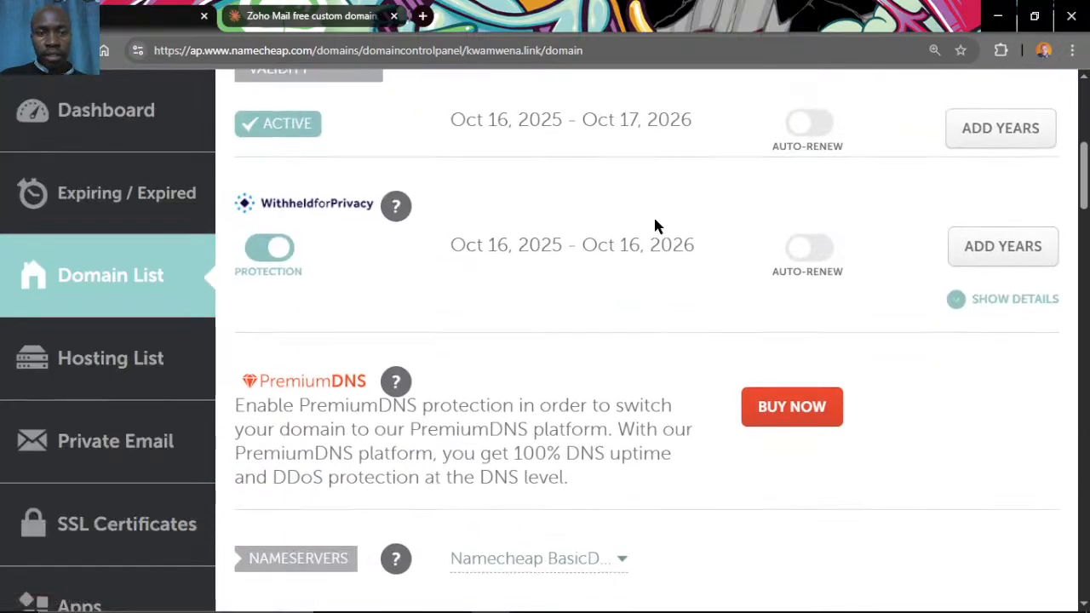
pyautogui.scroll(-3, 654, 226)
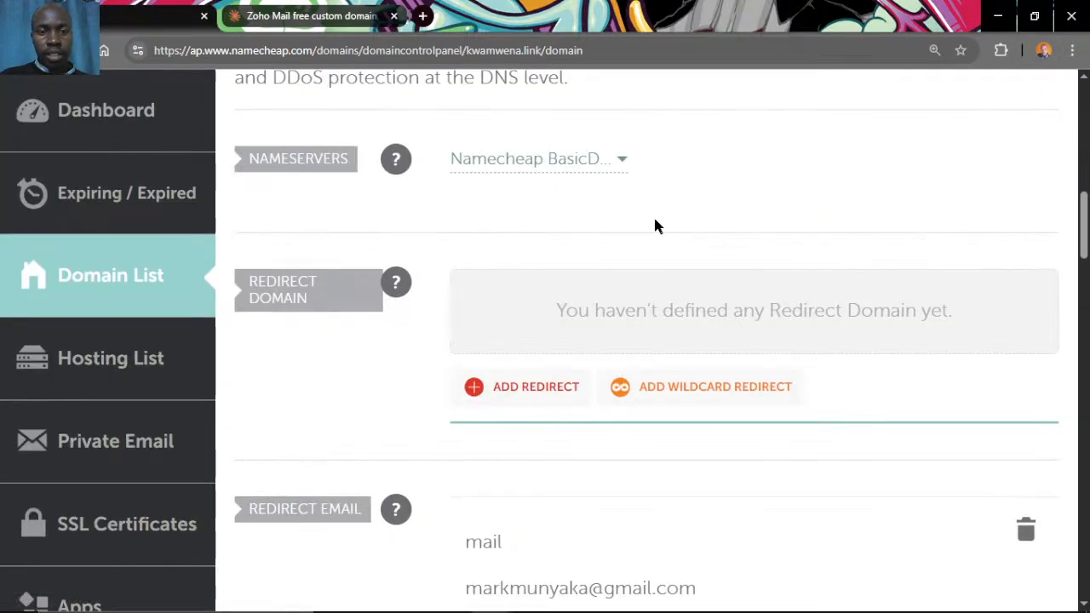
pyautogui.scroll(-8, 655, 225)
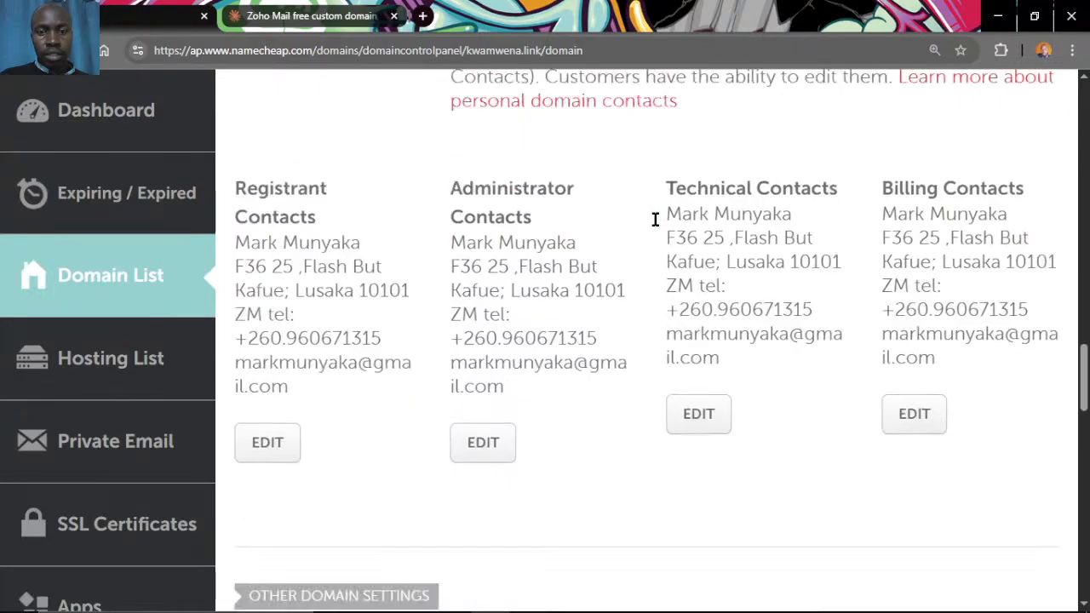
pyautogui.scroll(2, 654, 225)
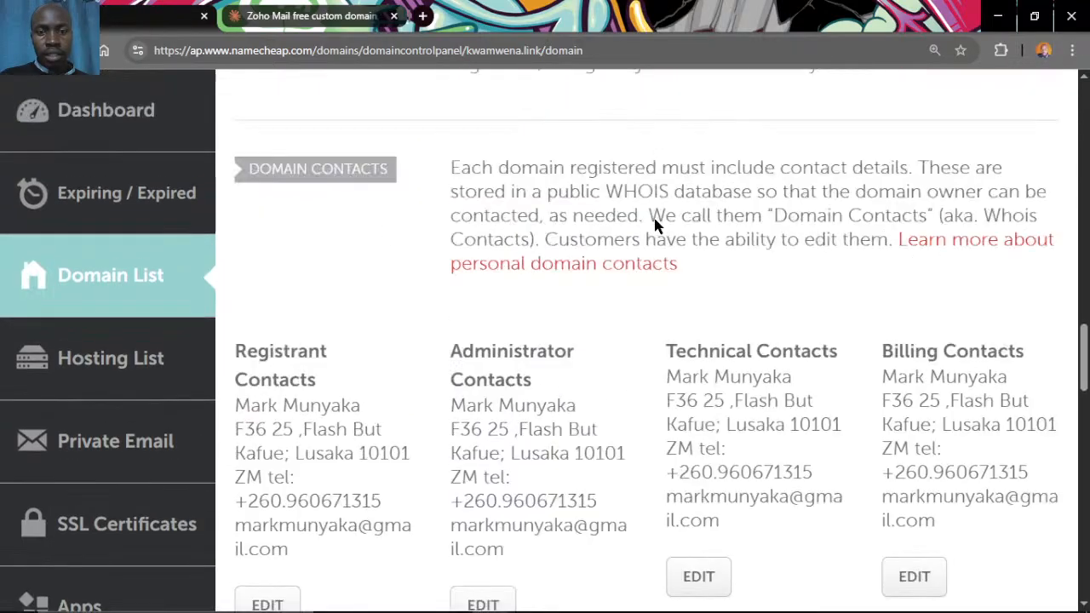
pyautogui.press('Home')
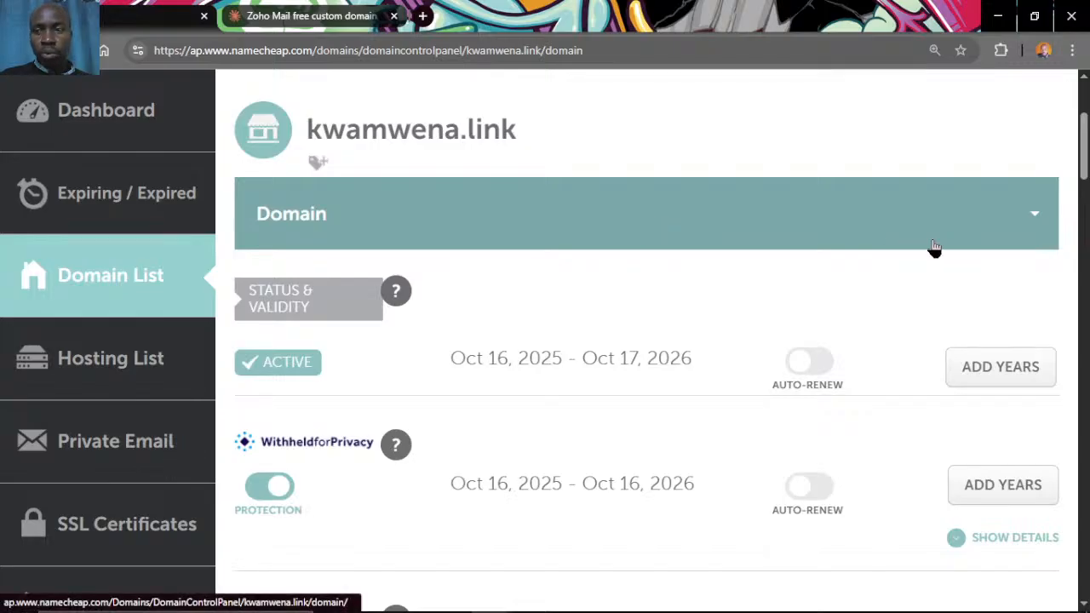
pyautogui.click(1046, 234)
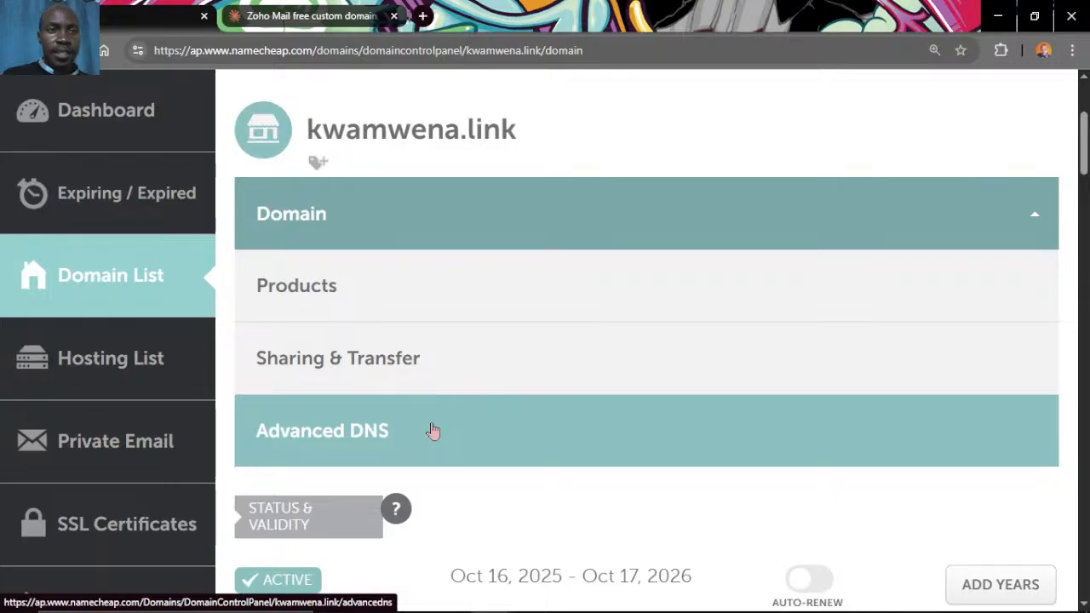
# Open Advanced DNS and scroll through the A, www CNAME and _dmarc TXT host records.
pyautogui.click(433, 432)
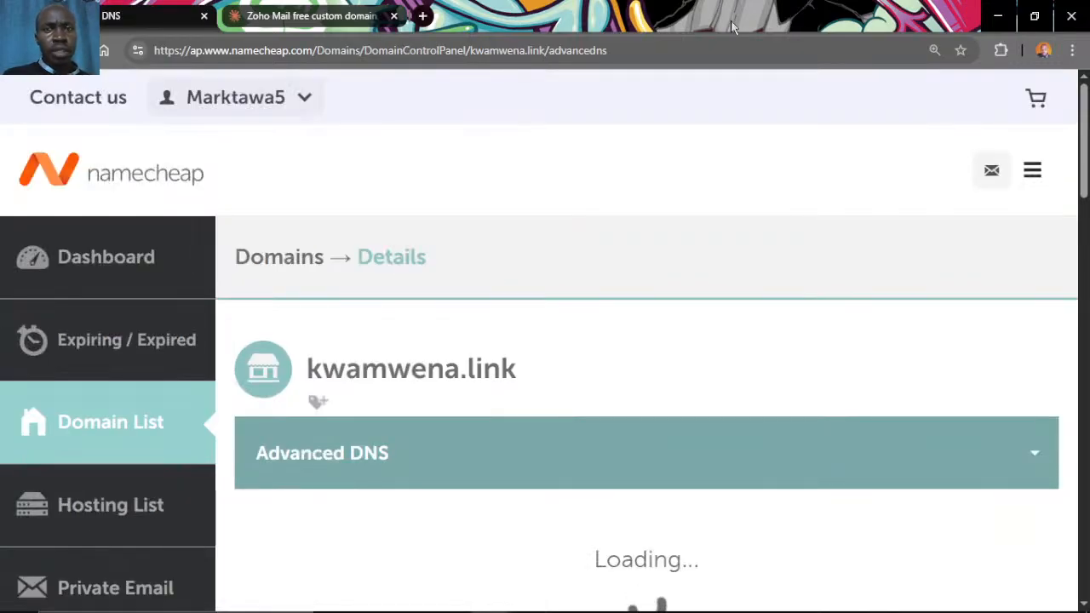
pyautogui.moveTo(730, 25); pyautogui.dragTo(287, 32)
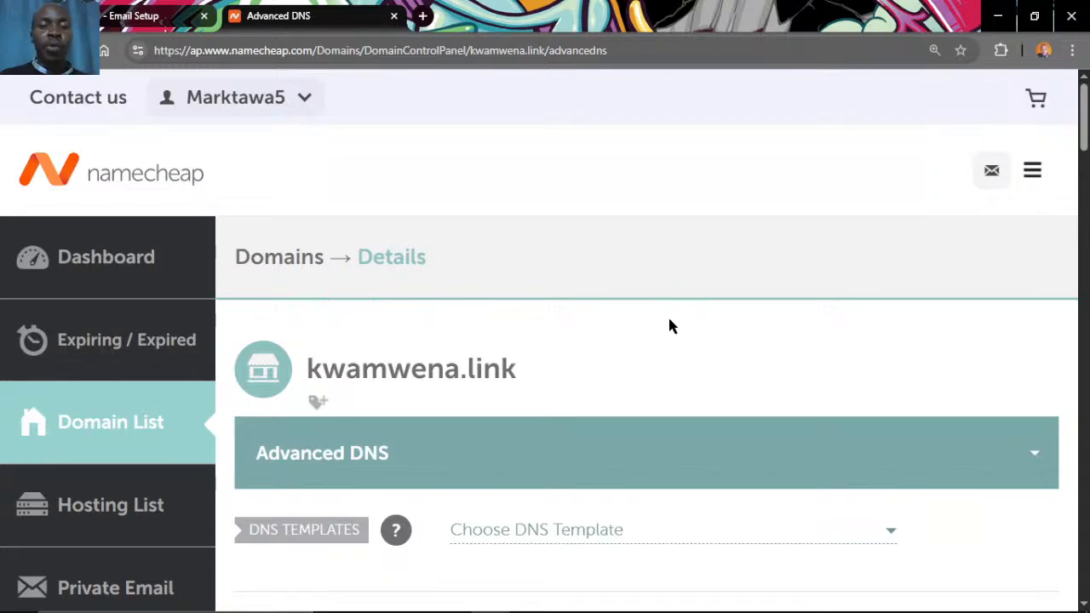
pyautogui.scroll(-4, 669, 326)
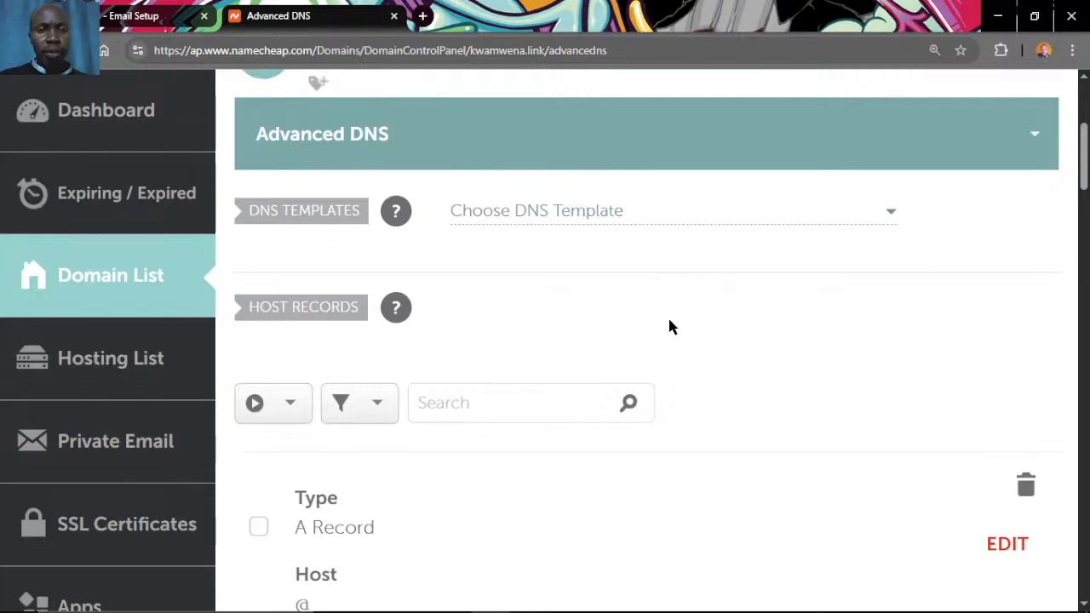
pyautogui.scroll(-2, 669, 326)
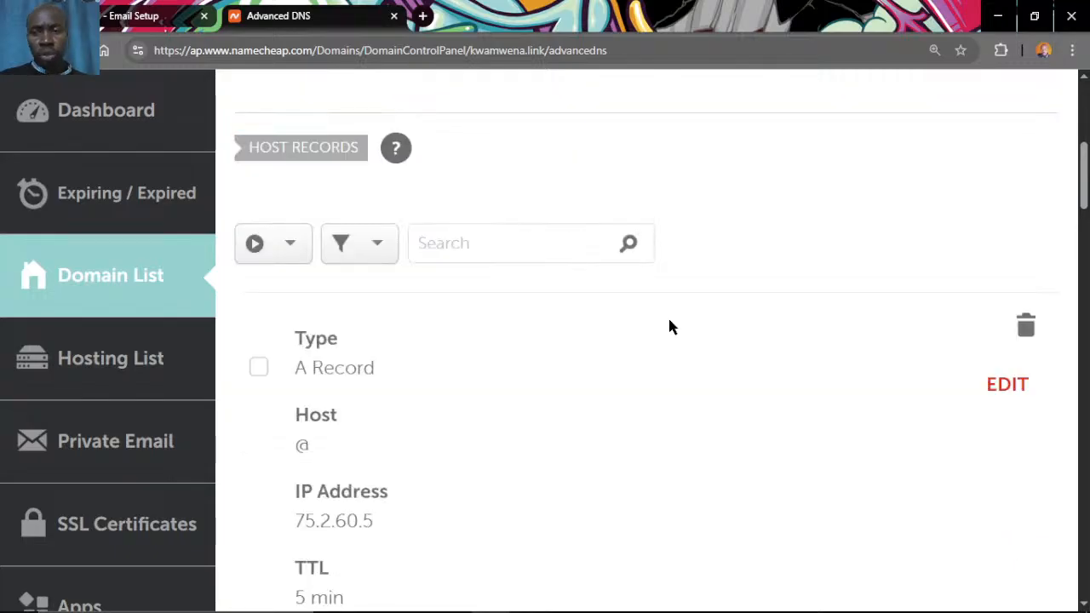
pyautogui.scroll(-5, 669, 326)
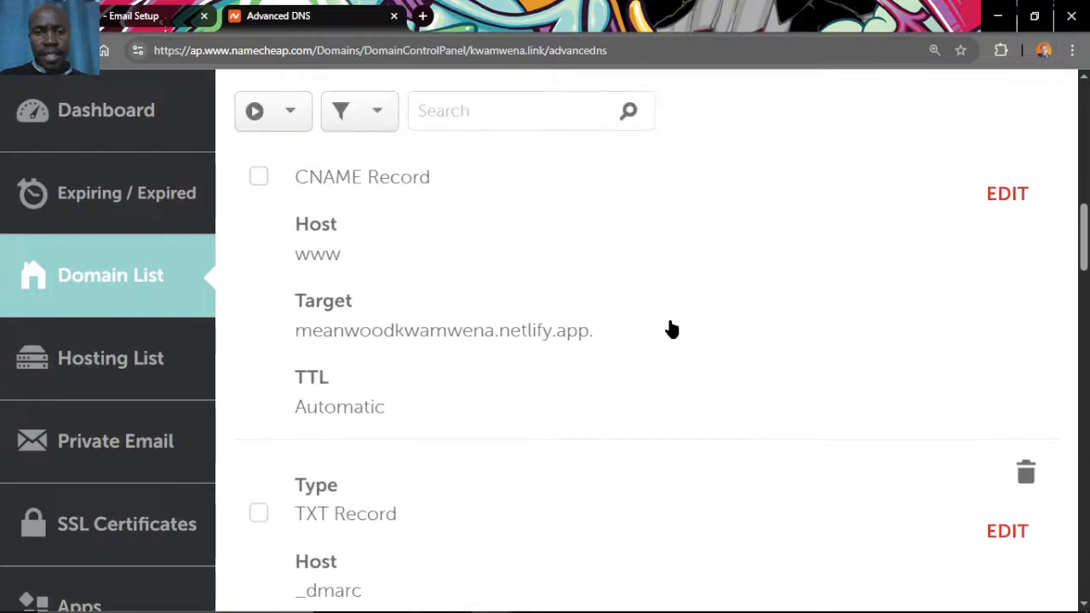
pyautogui.scroll(-3, 669, 326)
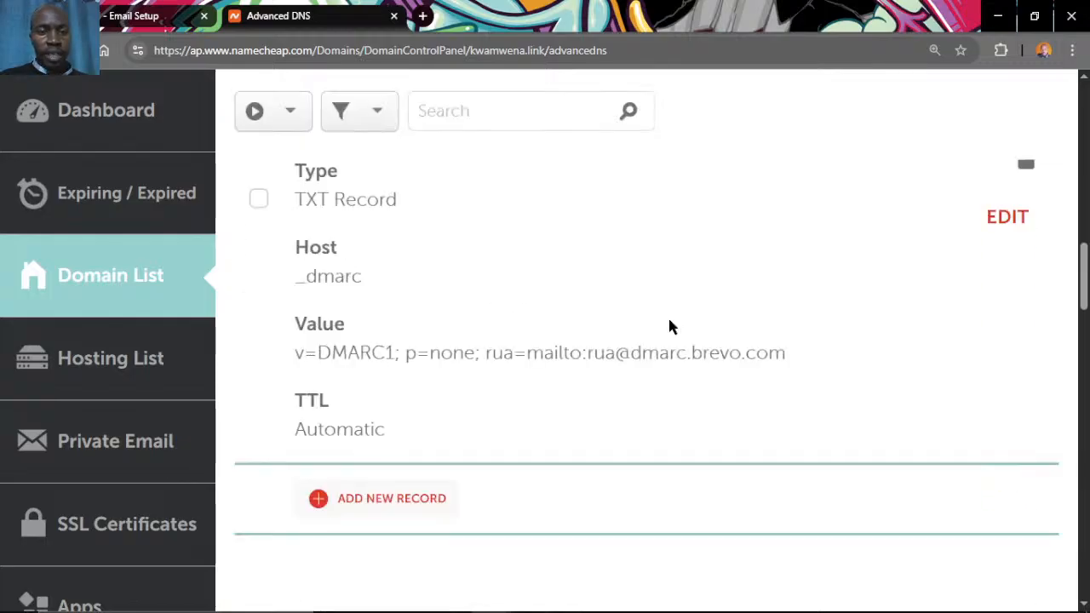
pyautogui.scroll(-1, 664, 332)
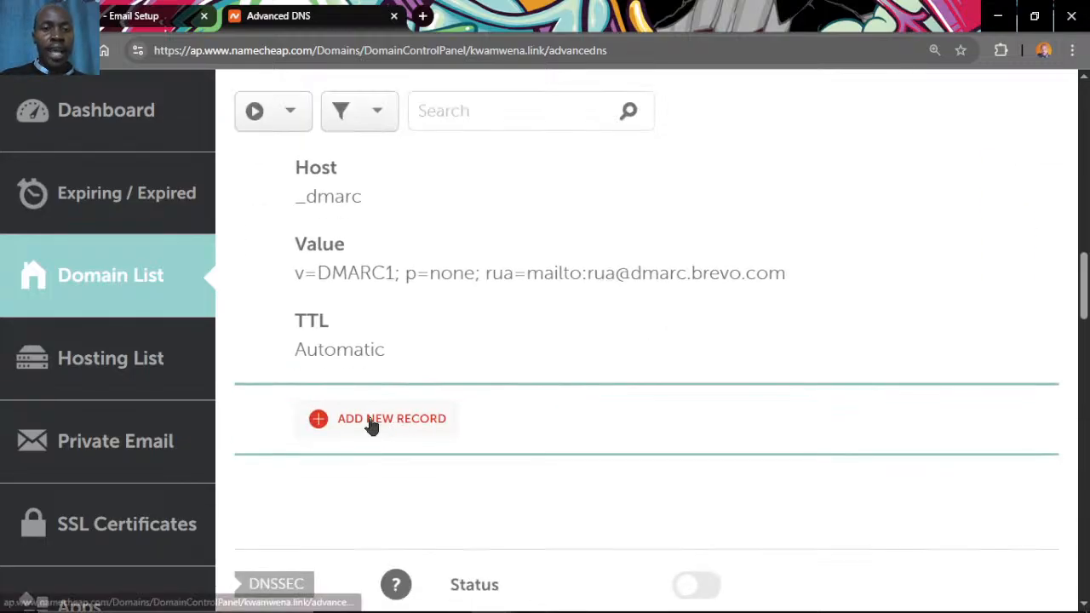
pyautogui.scroll(-3, 505, 428)
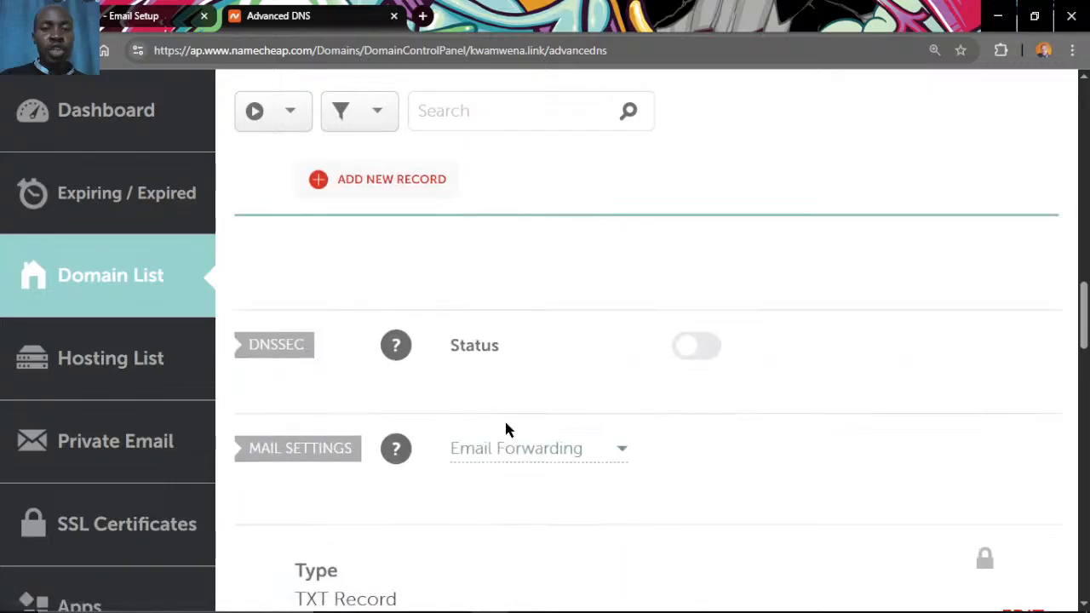
pyautogui.scroll(-8, 505, 423)
pyautogui.scroll(10, 502, 423)
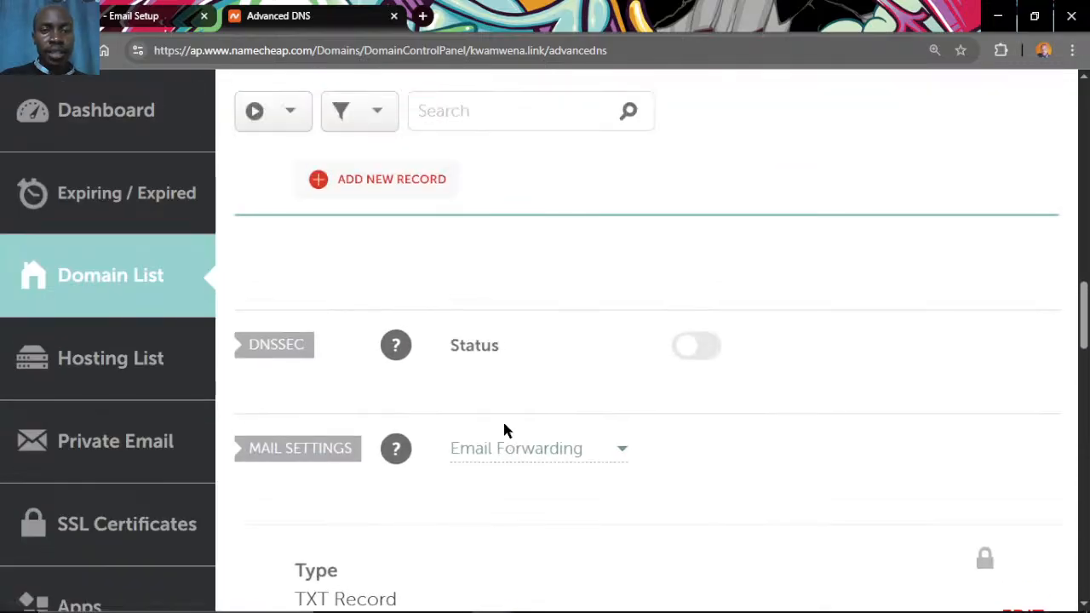
pyautogui.scroll(1, 451, 405)
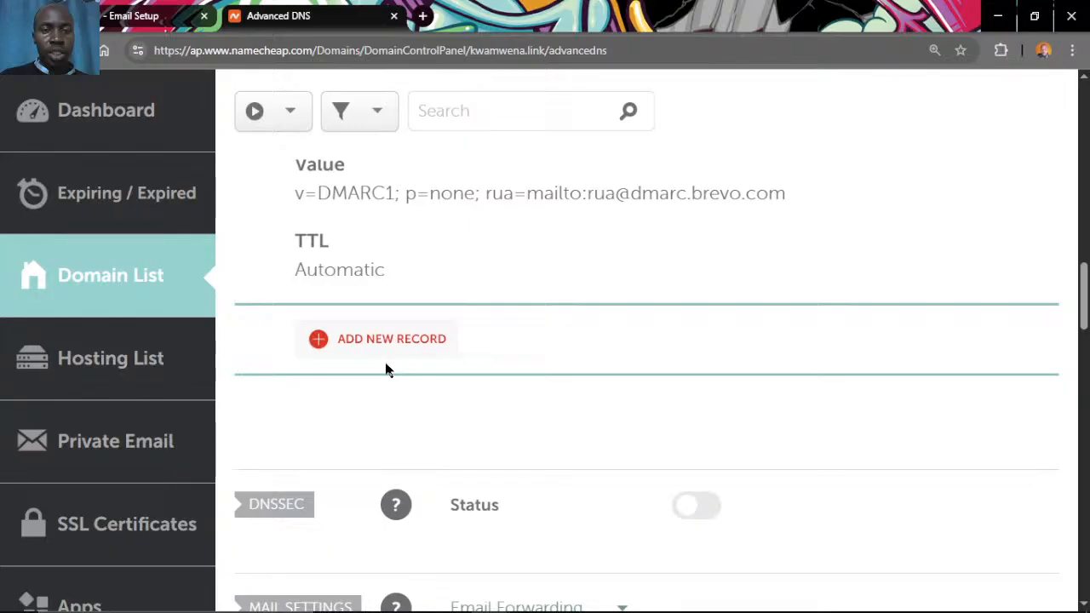
# Add a new host record row of type TXT Record.
pyautogui.click(388, 341)
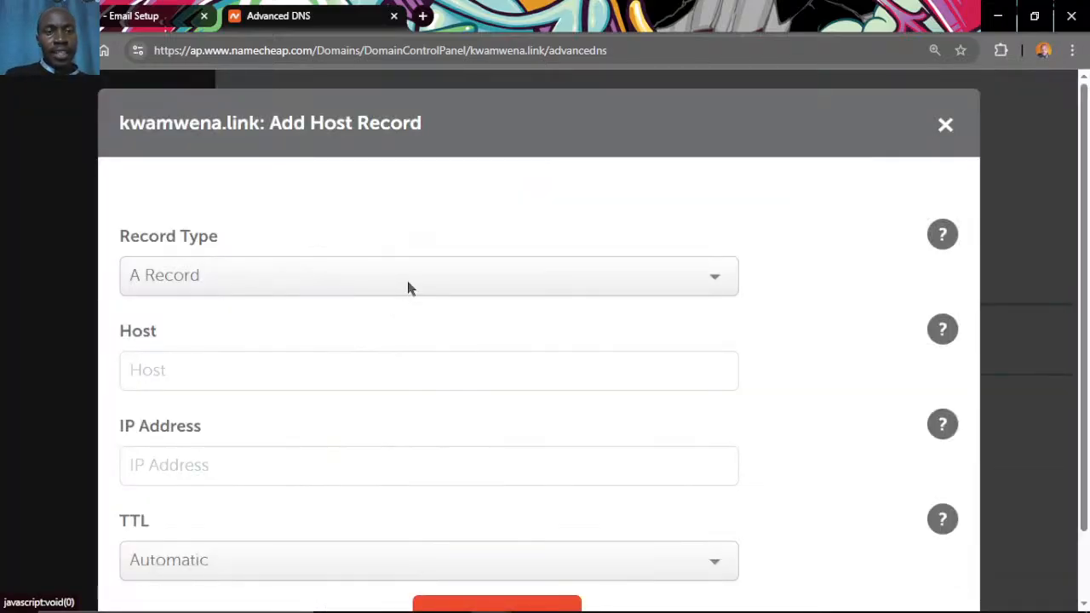
pyautogui.click(408, 287)
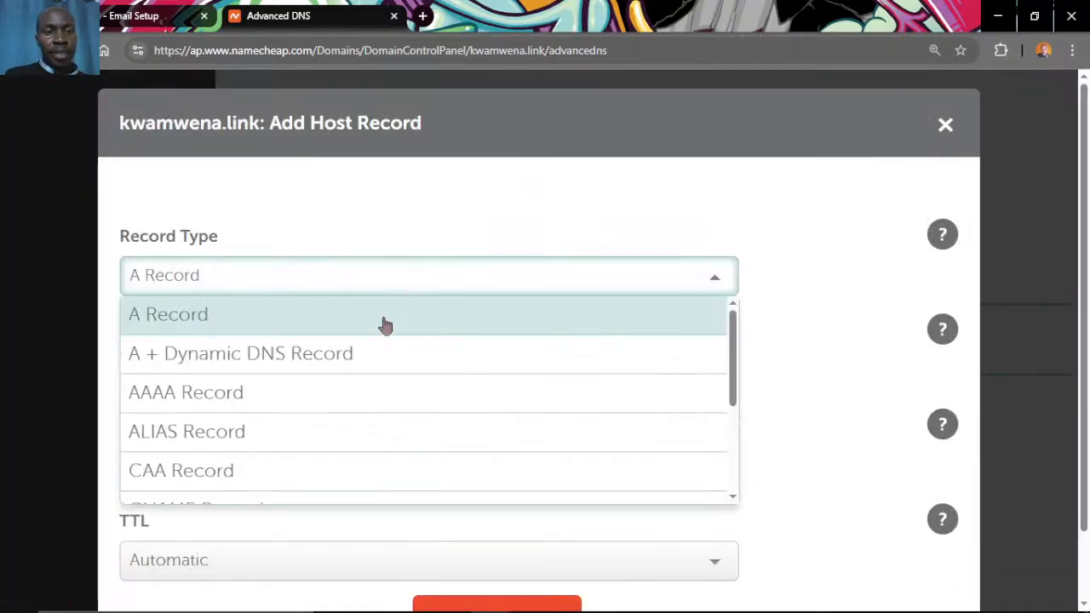
pyautogui.scroll(-3, 287, 448)
pyautogui.click(287, 447)
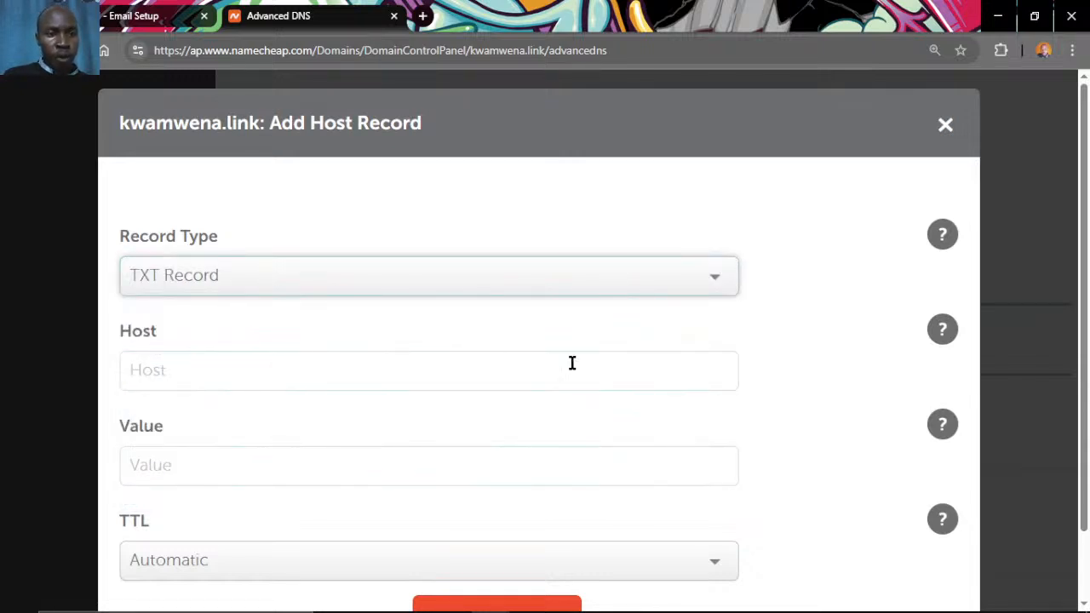
# Copy the Zoho TXT verification value and paste it into the record's Value field.
pyautogui.click(105, 24)
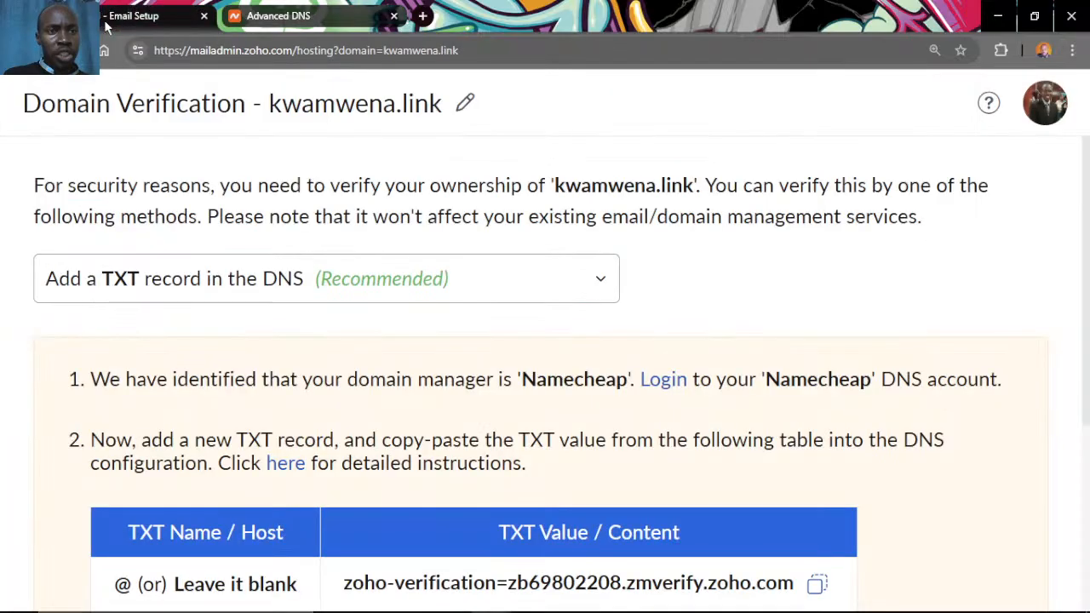
pyautogui.scroll(-2, 114, 375)
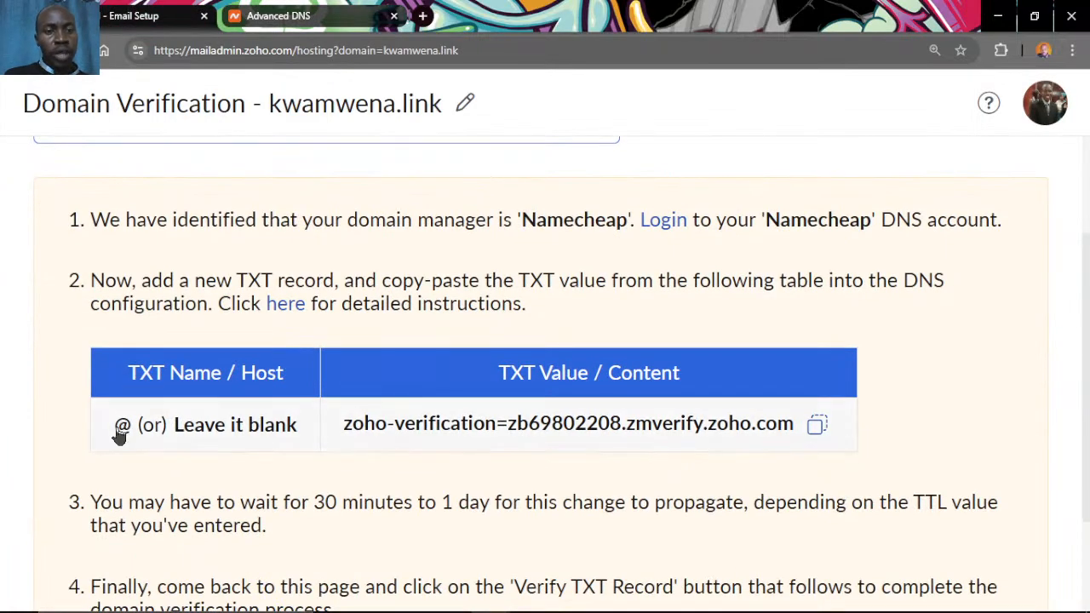
pyautogui.click(306, 17)
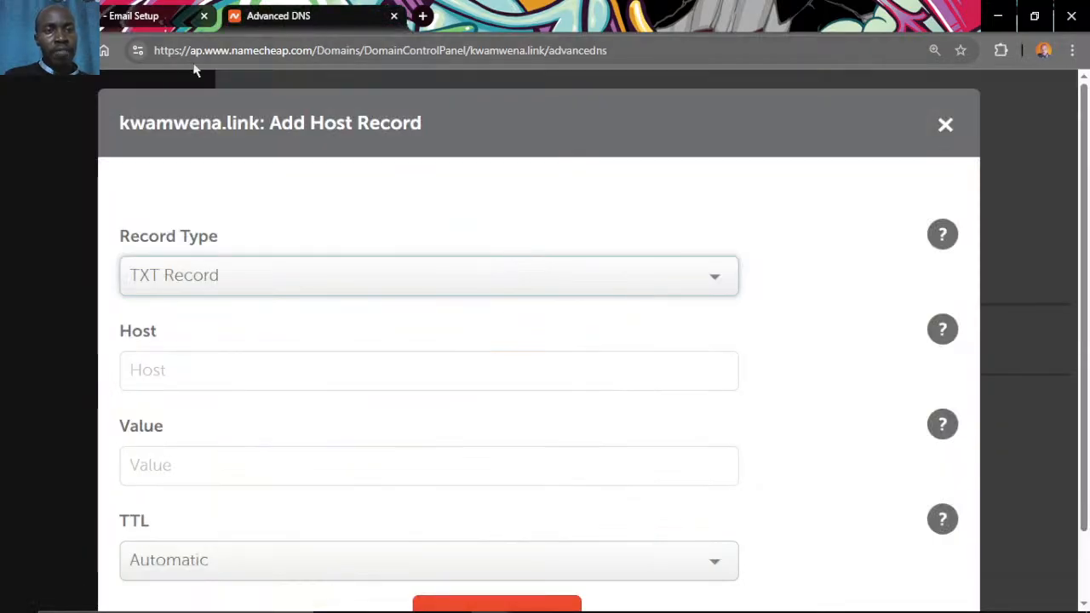
pyautogui.click(148, 20)
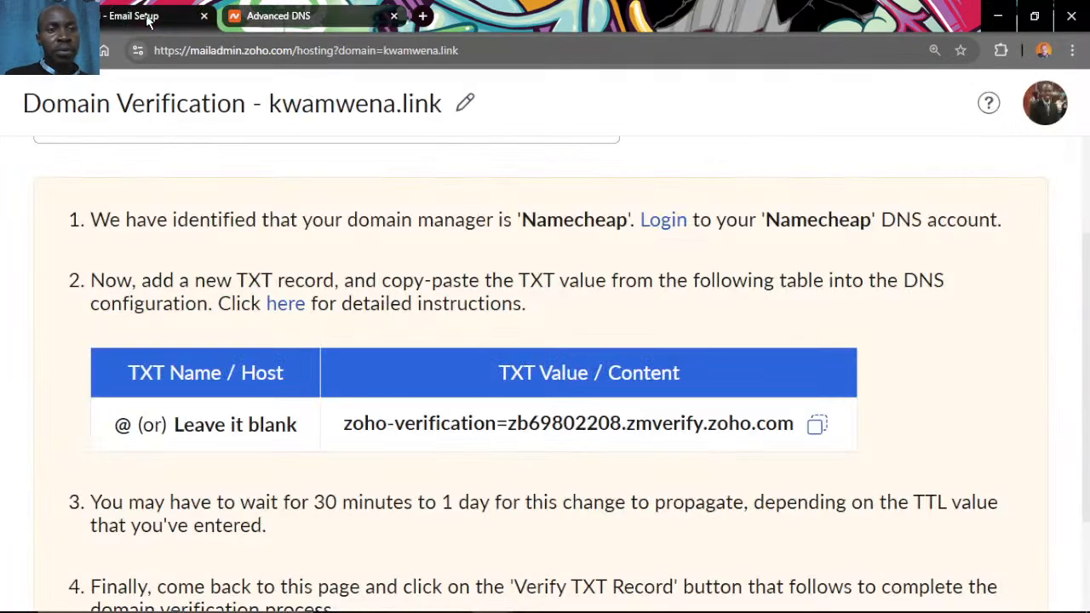
pyautogui.click(817, 424)
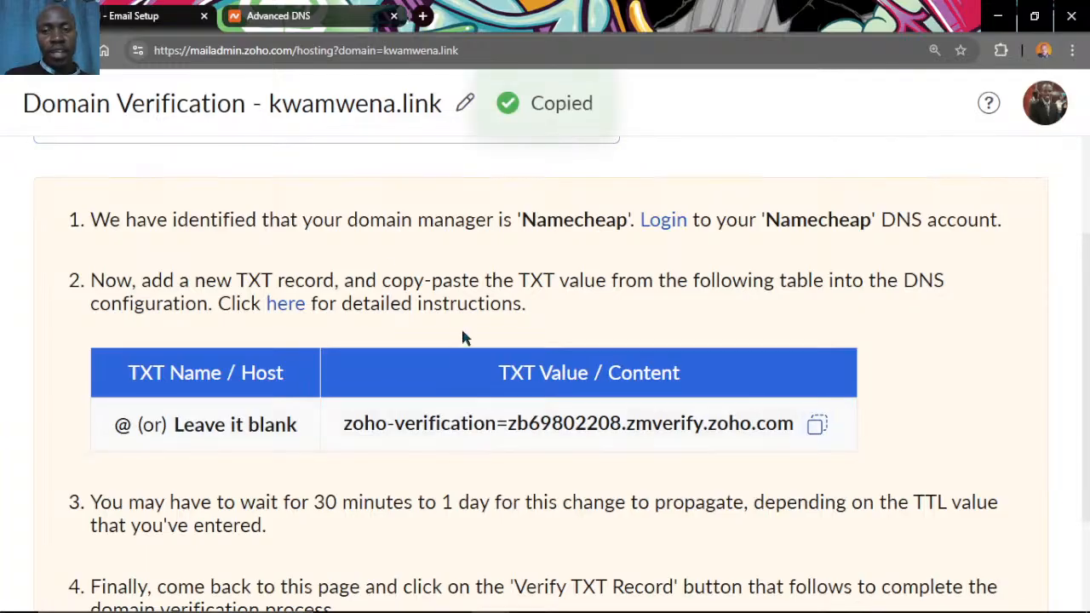
pyautogui.click(322, 16)
pyautogui.rightClick(182, 468)
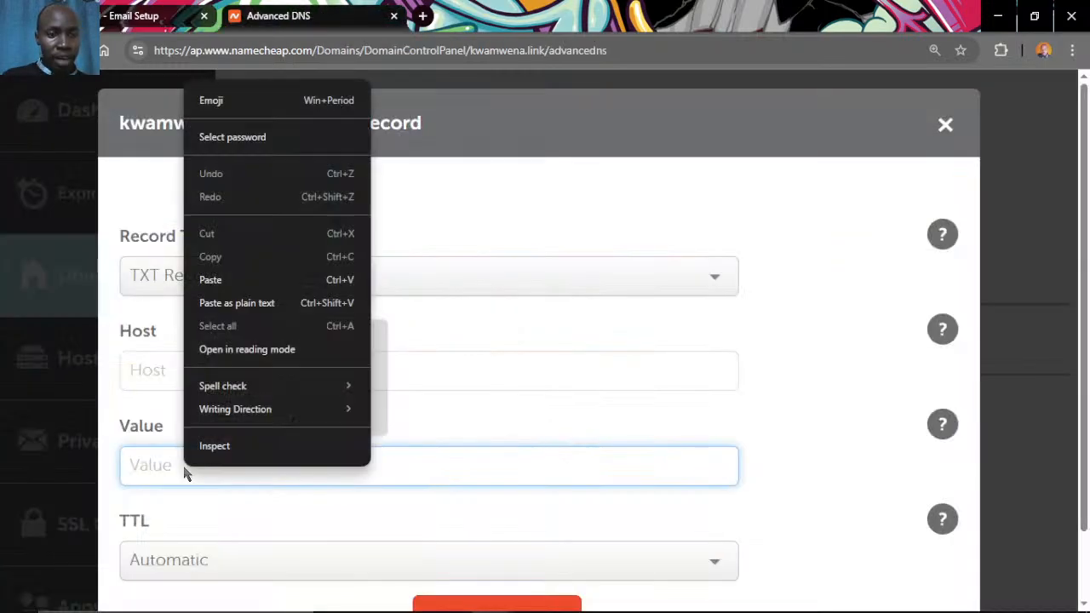
pyautogui.click(236, 279)
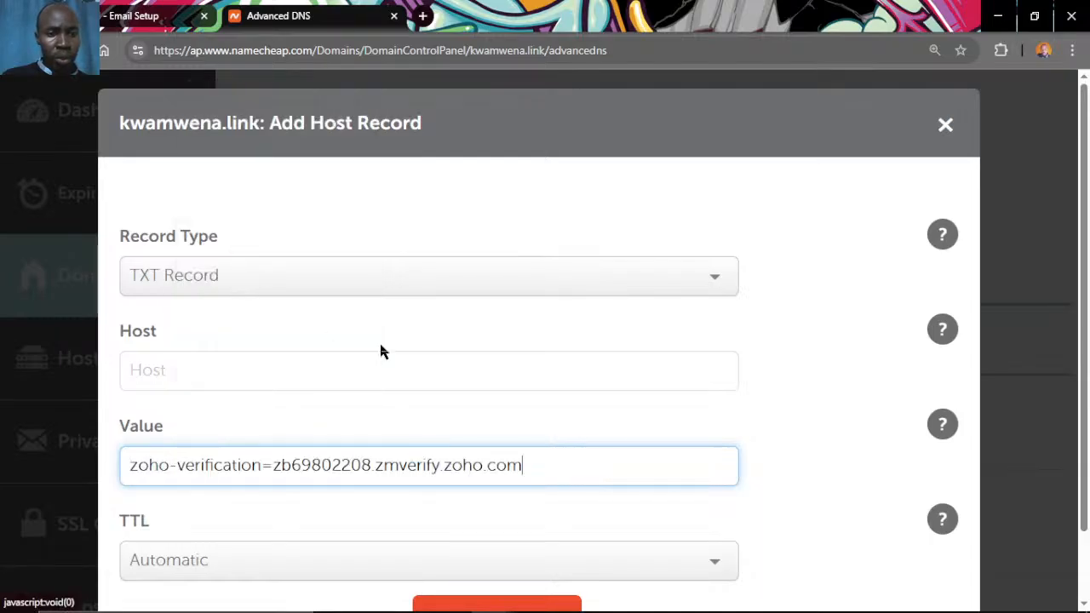
pyautogui.click(792, 448)
# Set the TXT record's Host to @, clear the error, and save it.
pyautogui.scroll(-1, 792, 448)
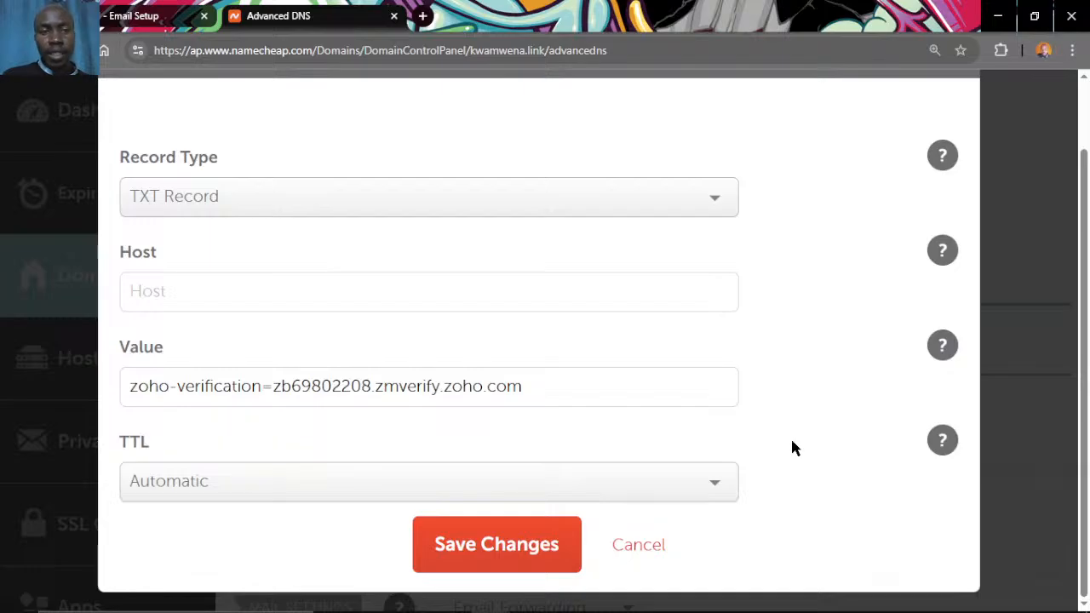
pyautogui.click(511, 554)
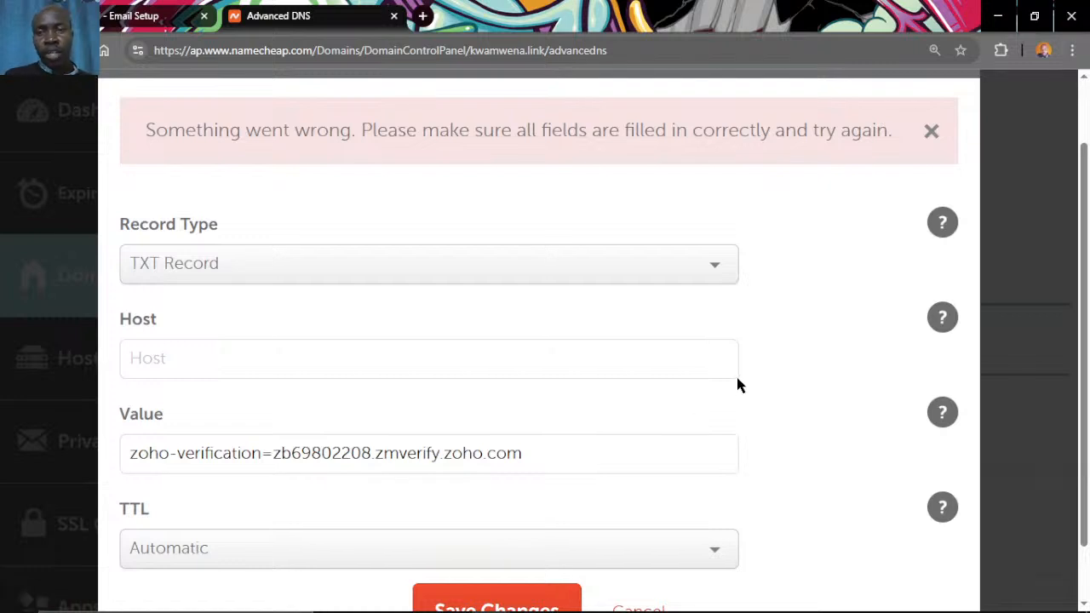
pyautogui.click(382, 362)
pyautogui.write('@')
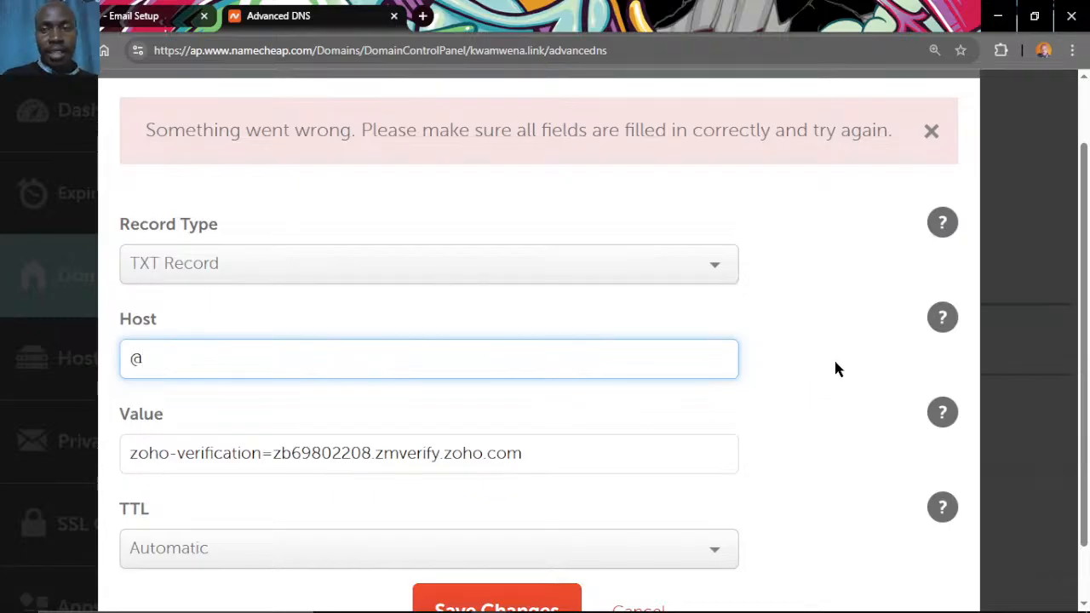
pyautogui.click(931, 130)
pyautogui.click(512, 544)
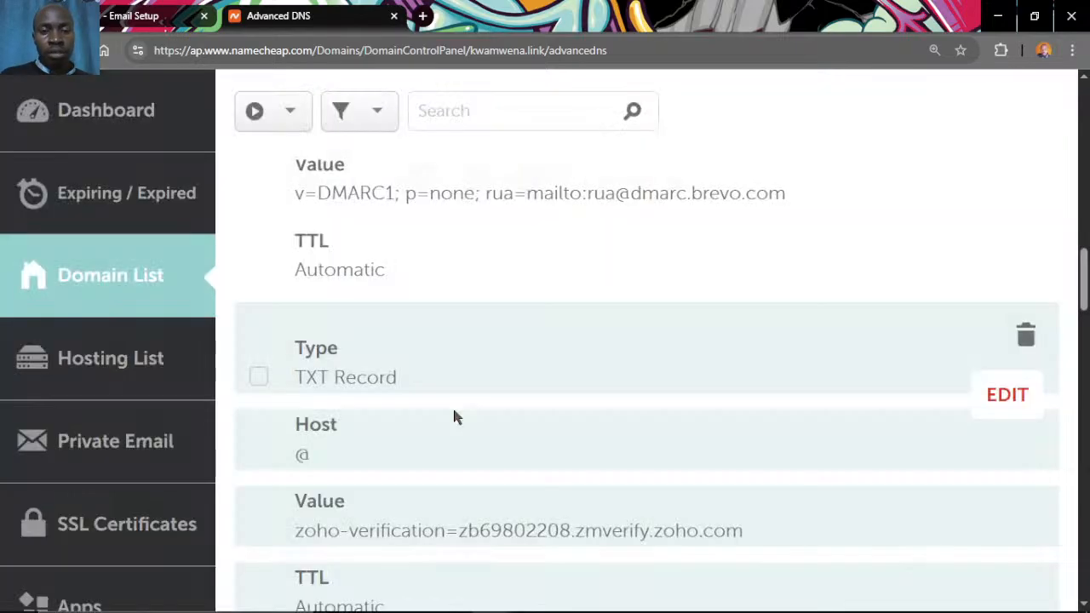
# Return to Zoho's Domain Verification page for kwamwena.link via the Email Setup tab.
pyautogui.scroll(-5, 572, 343)
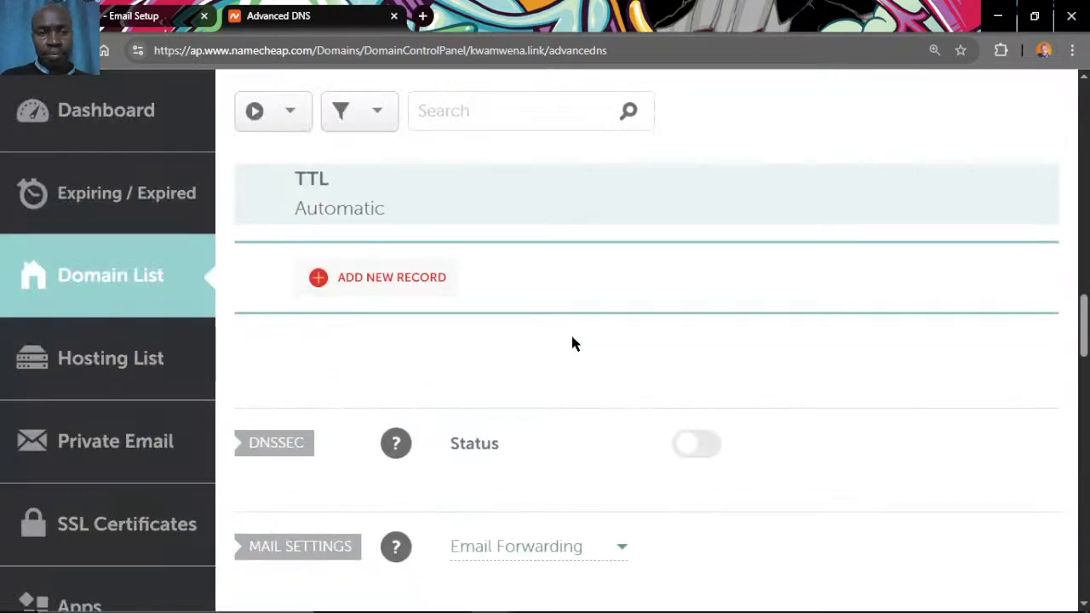
pyautogui.scroll(-2, 572, 343)
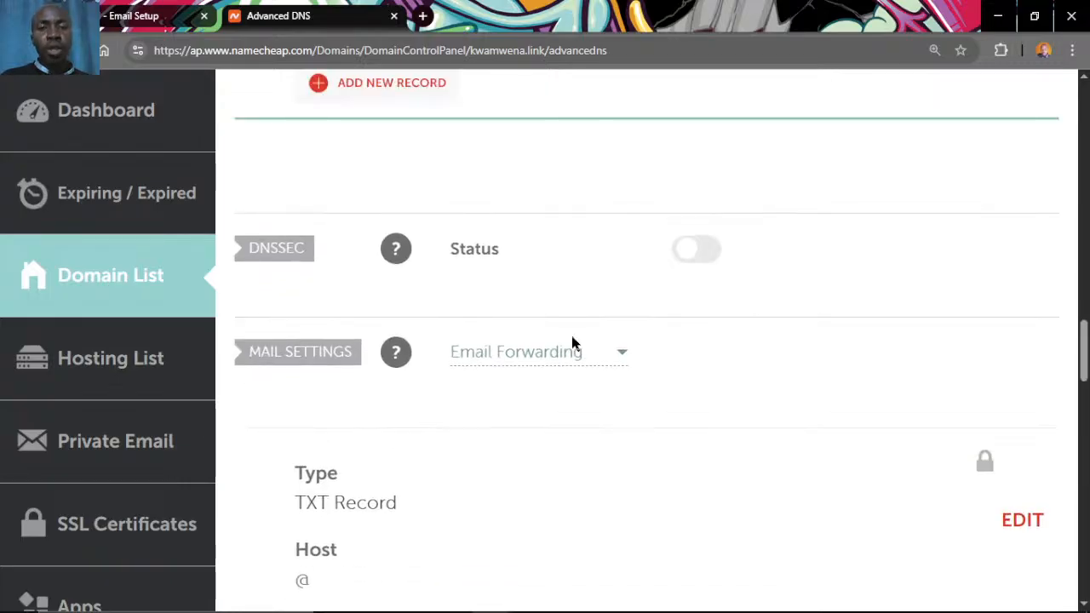
pyautogui.click(144, 17)
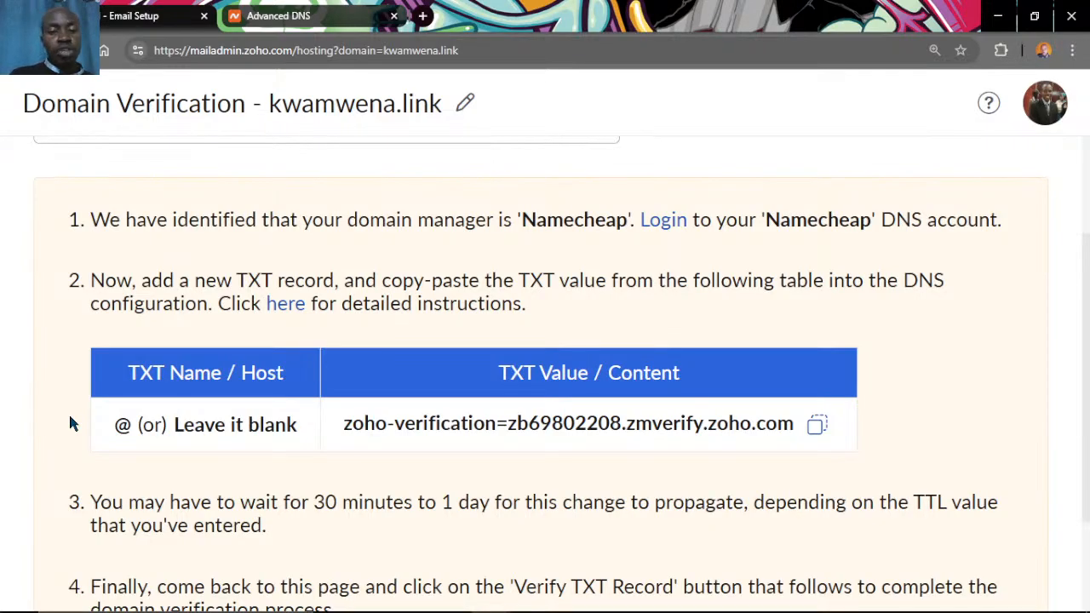
# Run Verify TXT Record, which fails, and copy the propagation-check link address.
pyautogui.scroll(-2, 70, 423)
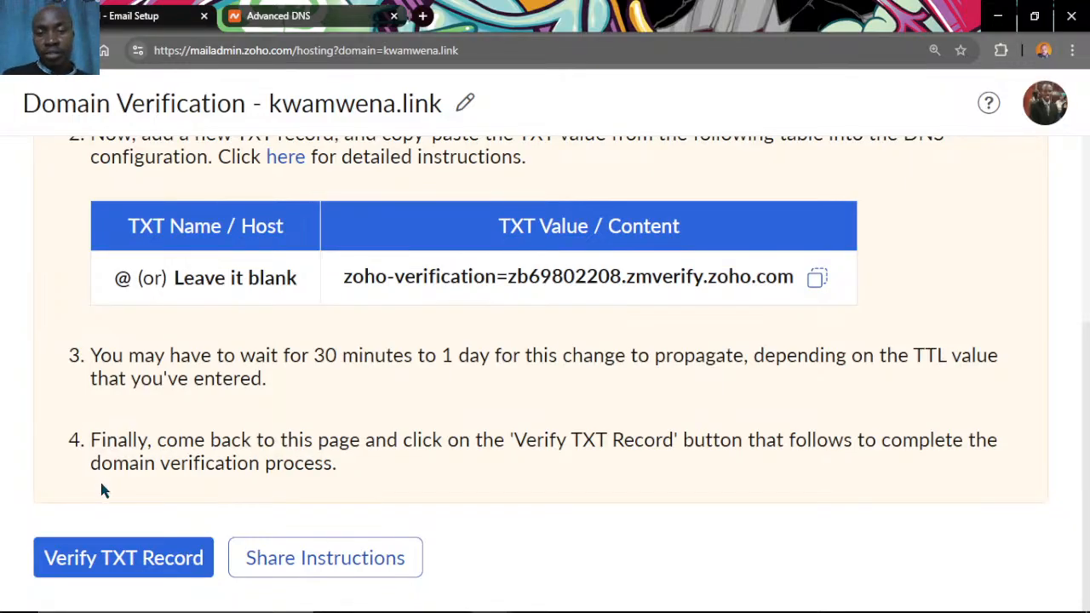
pyautogui.click(153, 543)
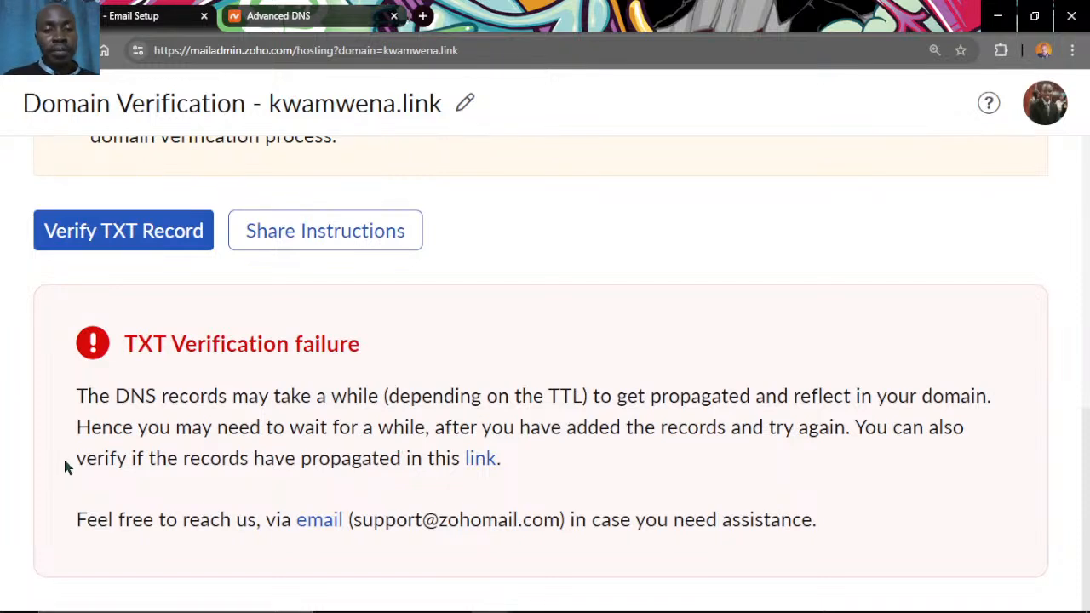
pyautogui.rightClick(481, 463)
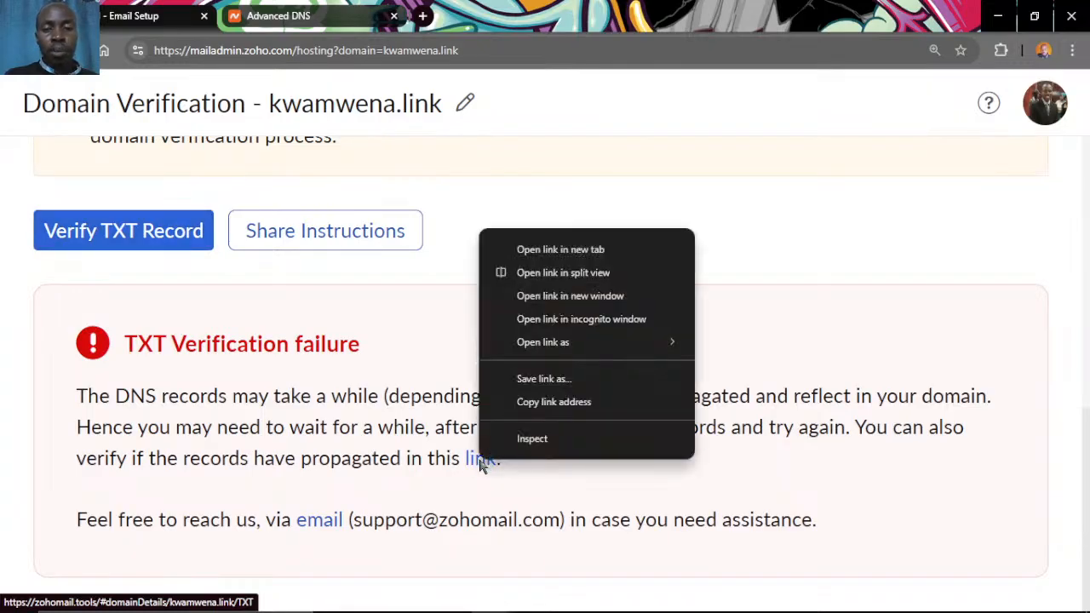
pyautogui.click(523, 402)
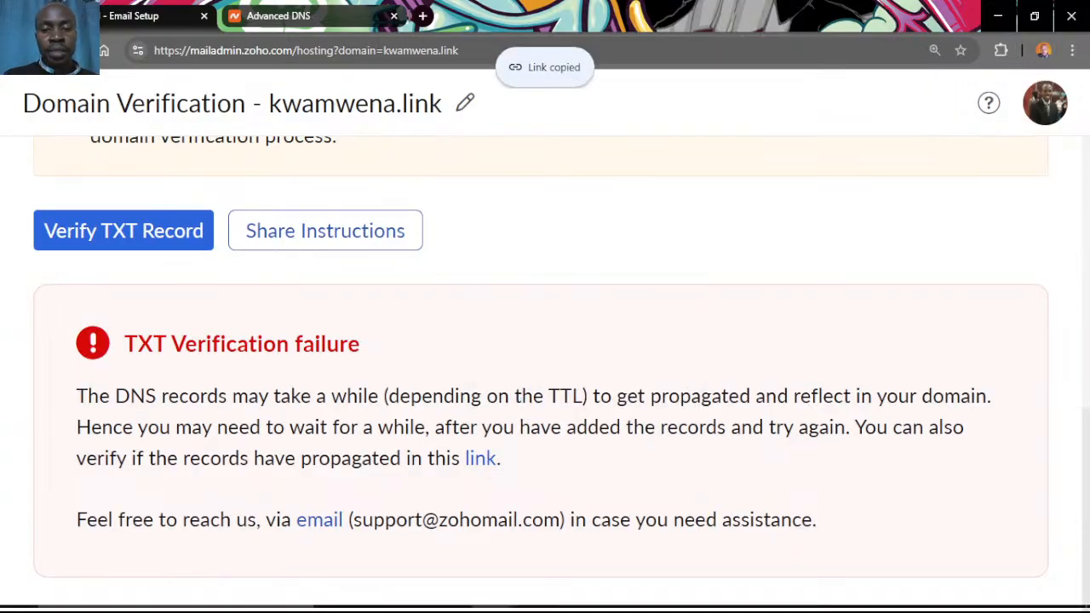
pyautogui.click(684, 602)
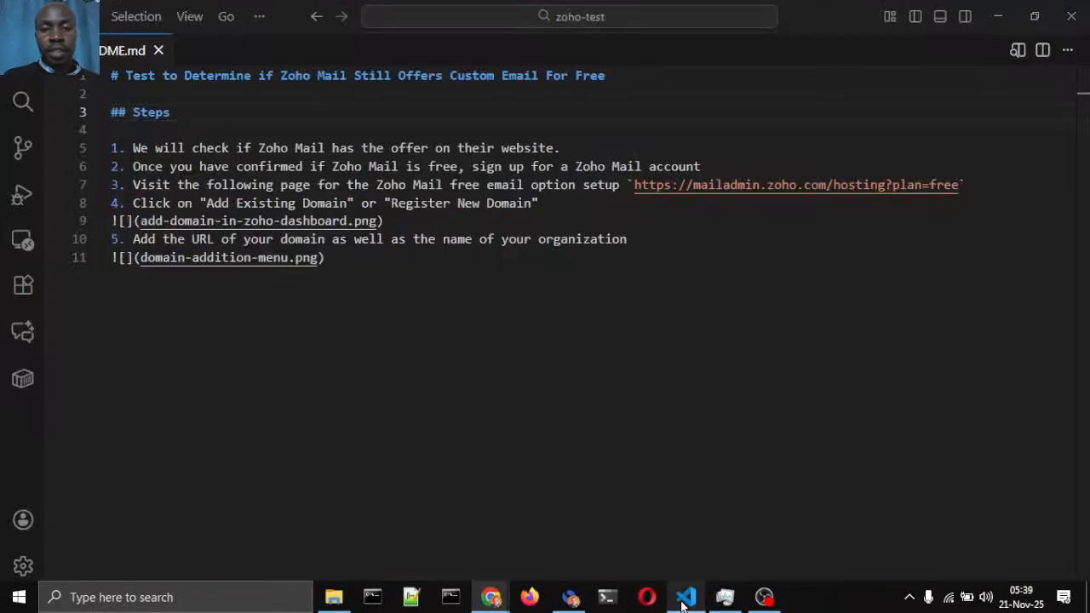
# Paste the zohomail.tools TXT-check link as a new README.md bullet, then select it to cut.
pyautogui.click(416, 261)
pyautogui.press('Return')
pyautogui.press('Return')
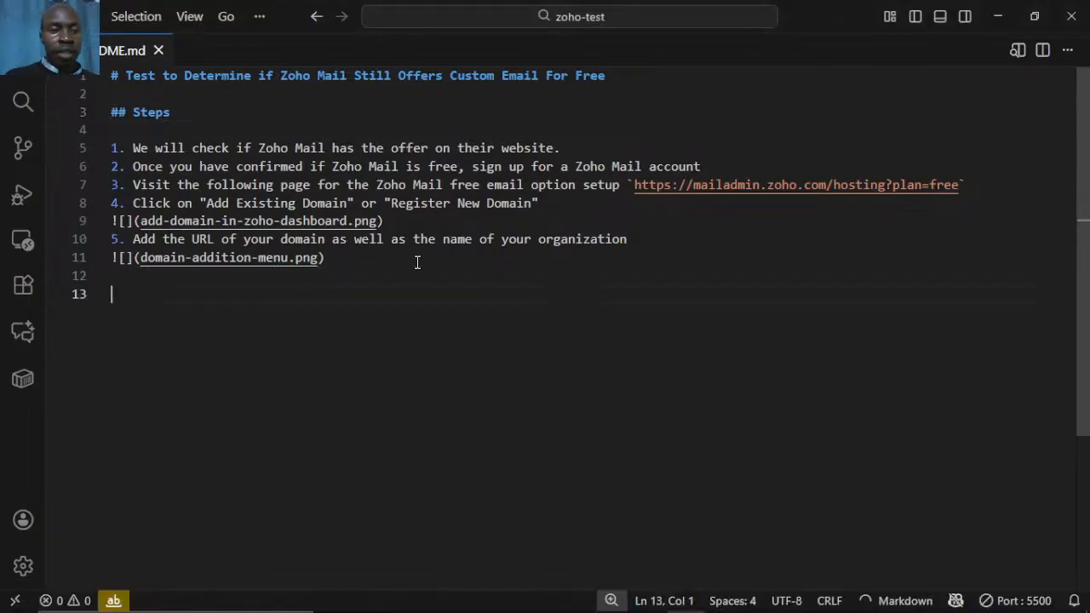
pyautogui.write('-')
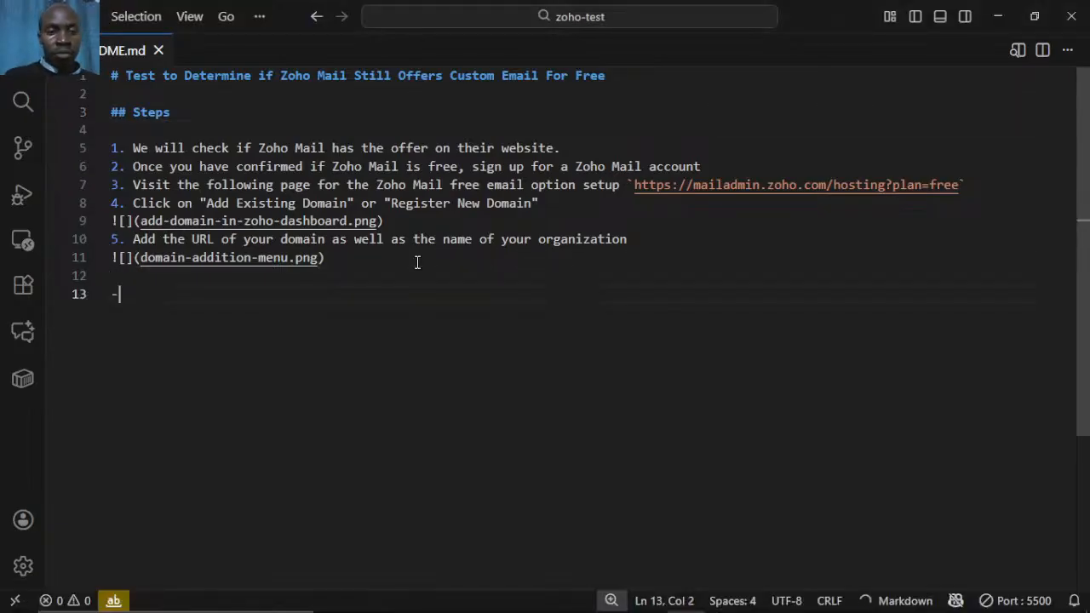
pyautogui.hotkey('ctrl', 'v')
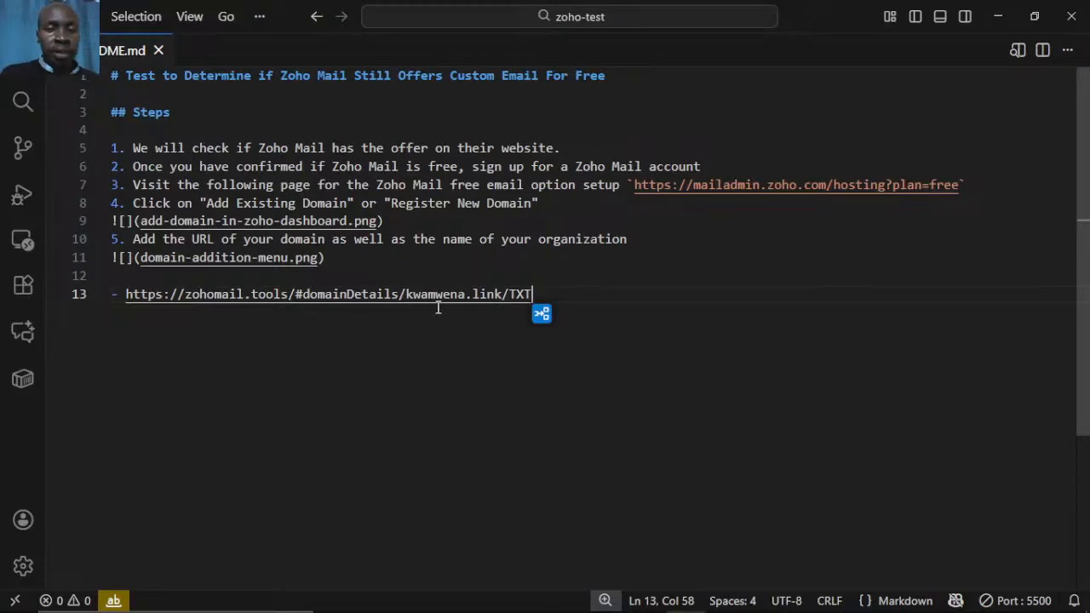
pyautogui.moveTo(532, 294); pyautogui.dragTo(126, 294)
pyautogui.rightClick(168, 295)
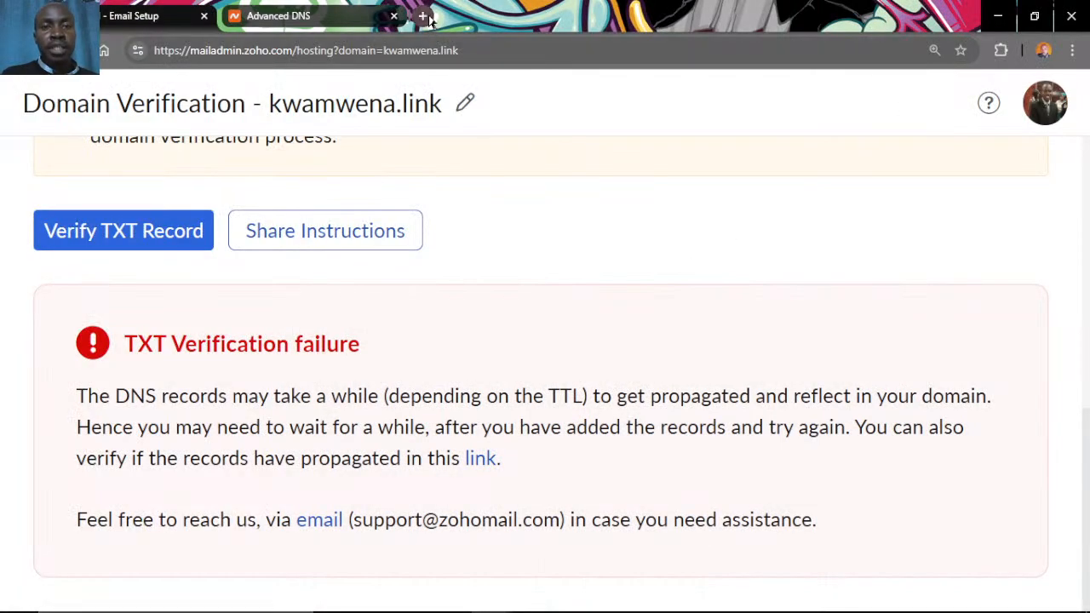
# Check on zohomail.tools that kwamwena.link's TXT records now list the zoho-verification value alongside SPF.
pyautogui.click(423, 16)
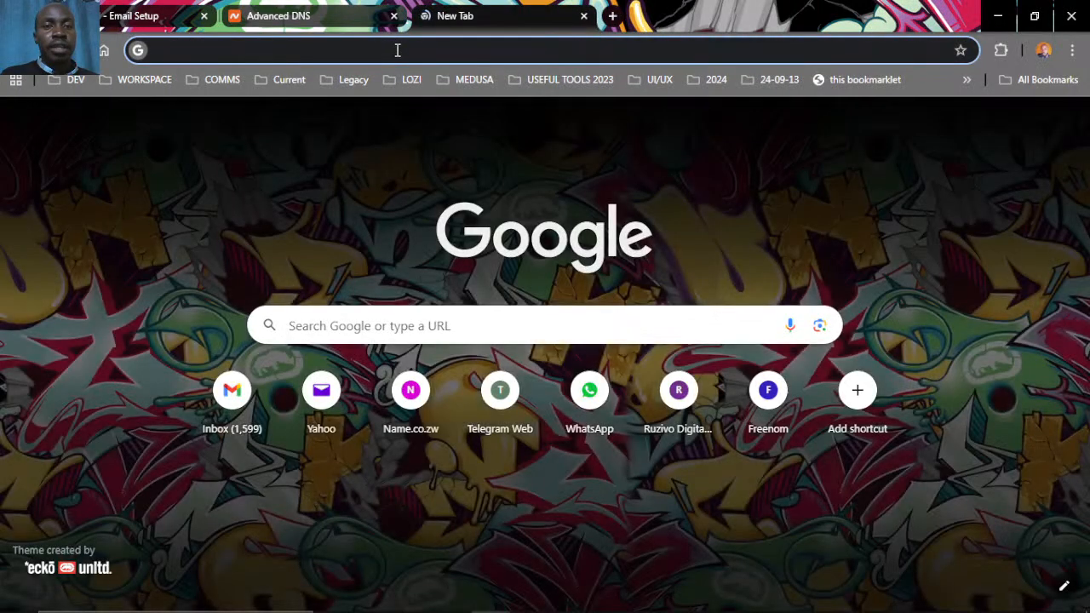
pyautogui.hotkey('ctrl', 'v')
pyautogui.press('Return')
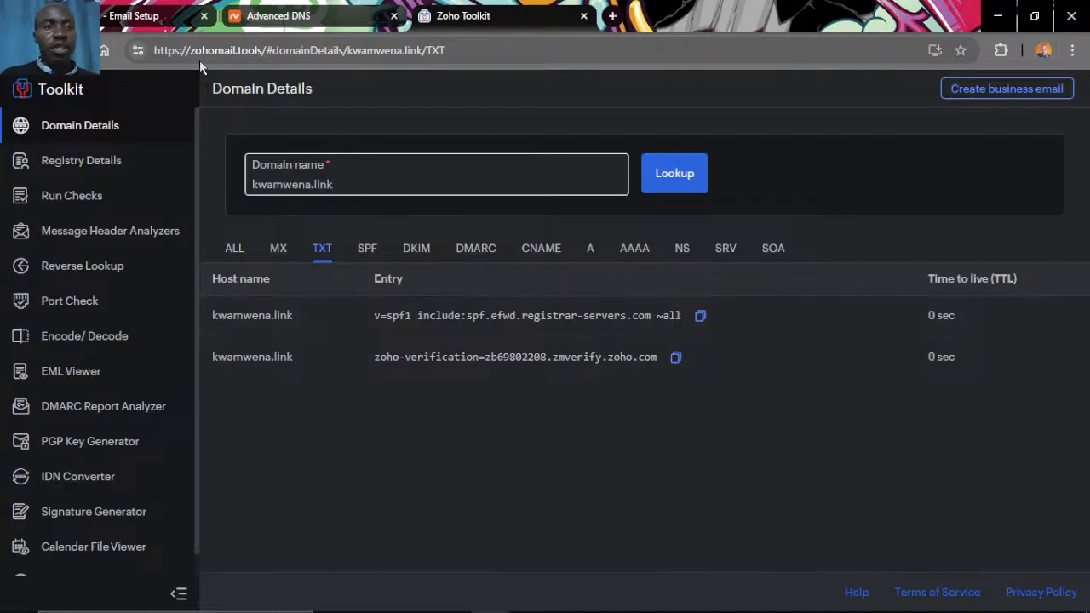
pyautogui.click(128, 16)
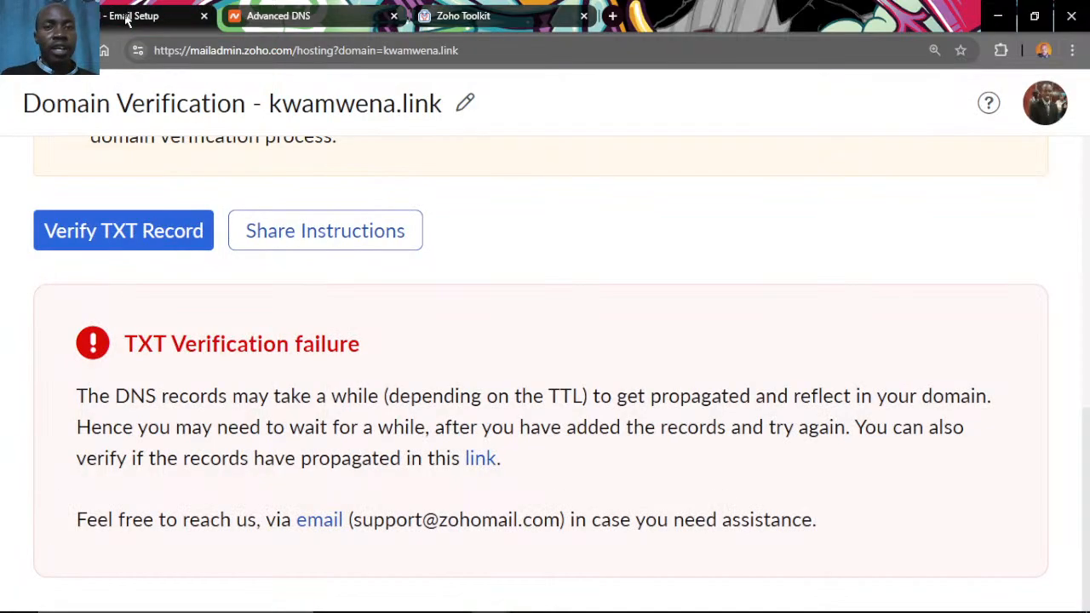
# Verify the kwamwena.link TXT record and set the super administrator login to 'admin'.
pyautogui.click(152, 232)
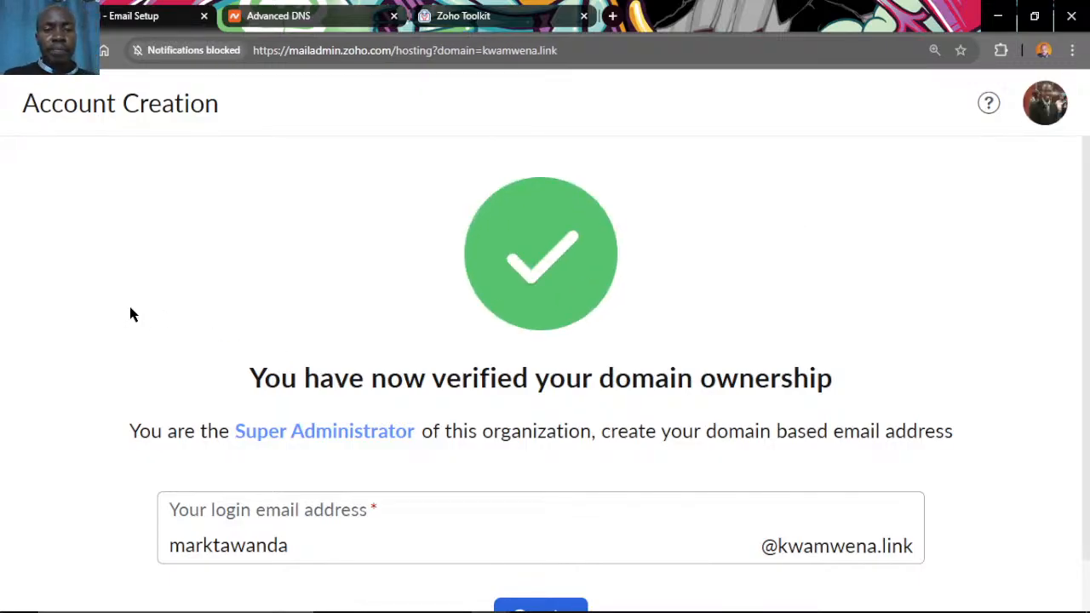
pyautogui.scroll(-1, 130, 314)
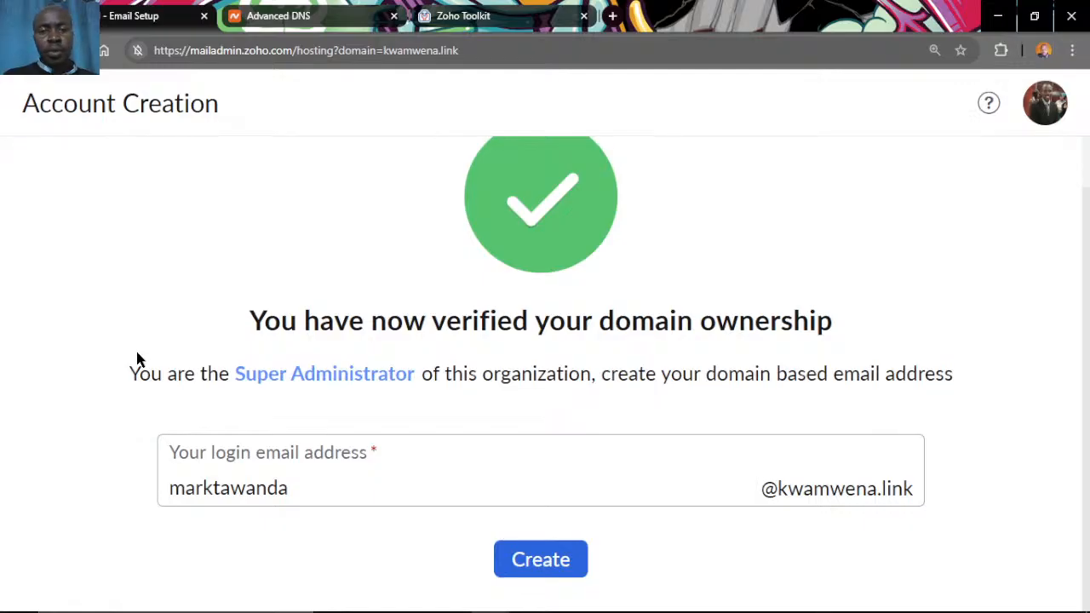
pyautogui.click(331, 492)
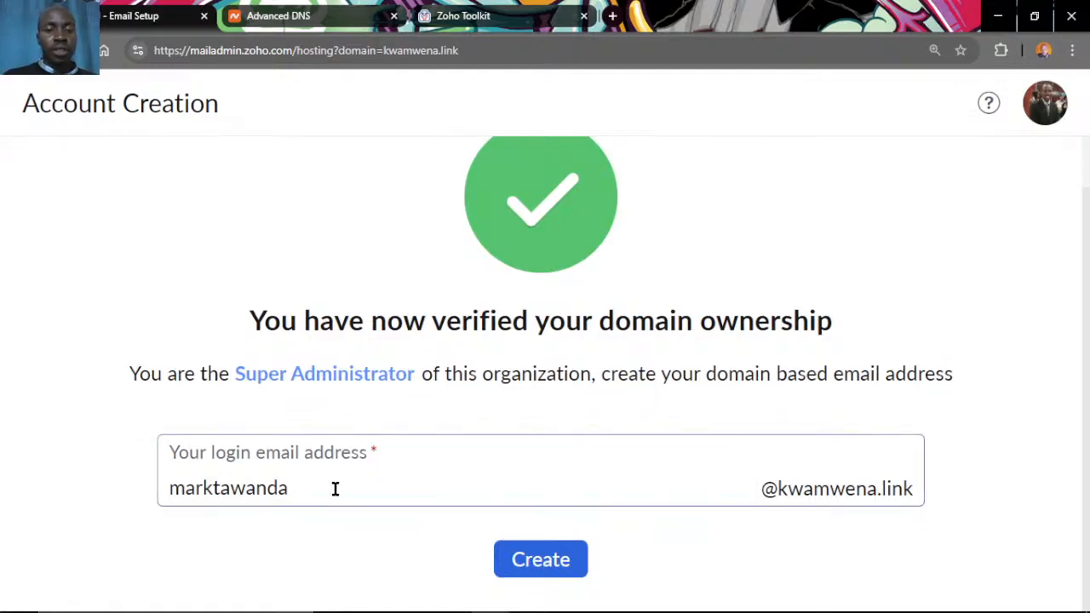
pyautogui.press('BackSpace')
pyautogui.press('BackSpace')
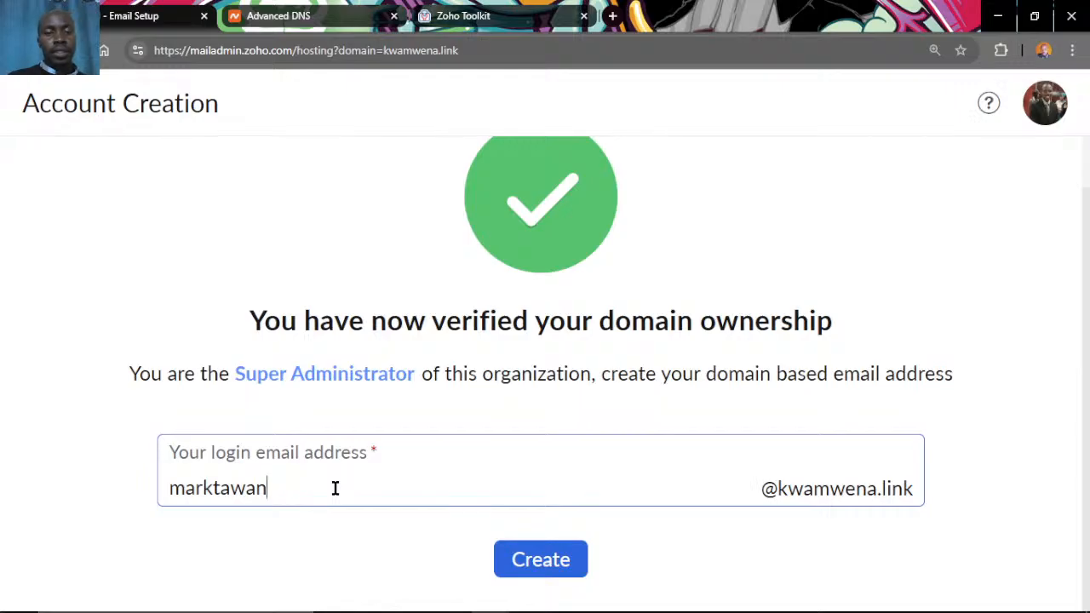
pyautogui.hotkey('ctrl', 'a')
pyautogui.press('BackSpace')
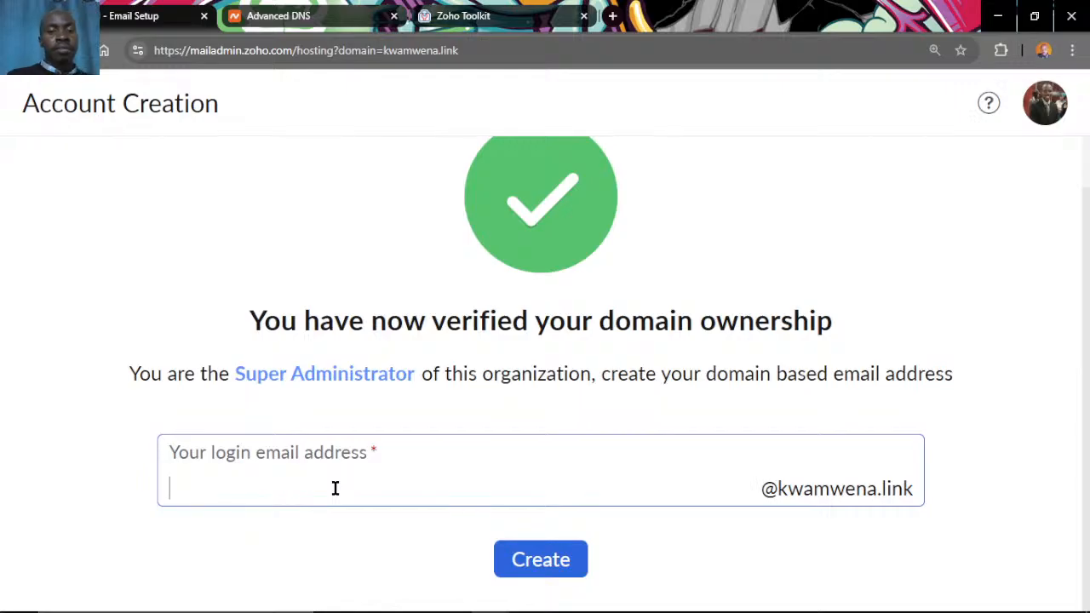
pyautogui.write('admin')
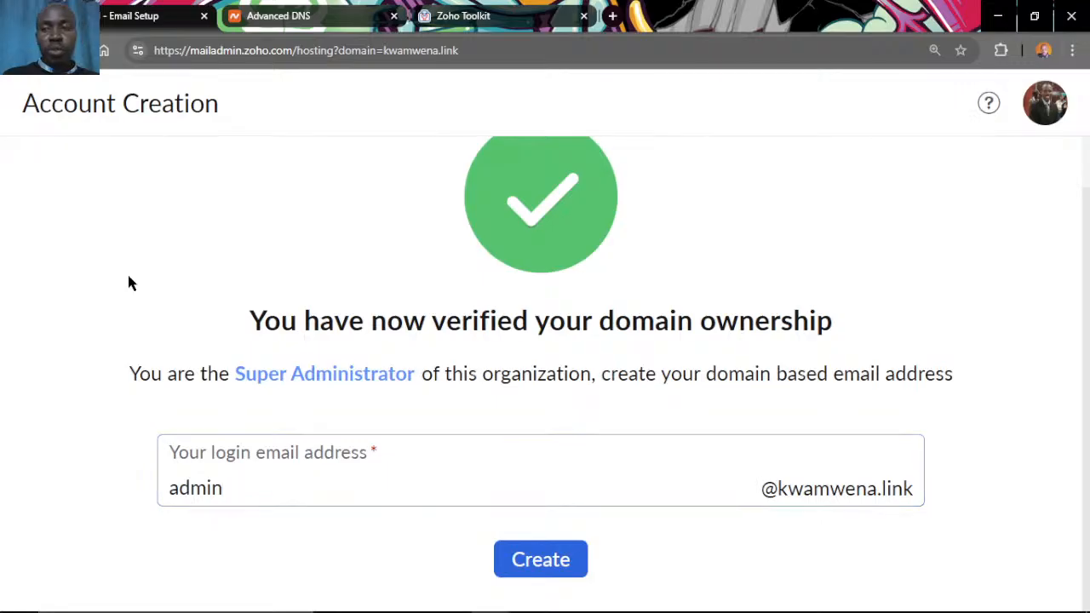
pyautogui.scroll(1, 131, 283)
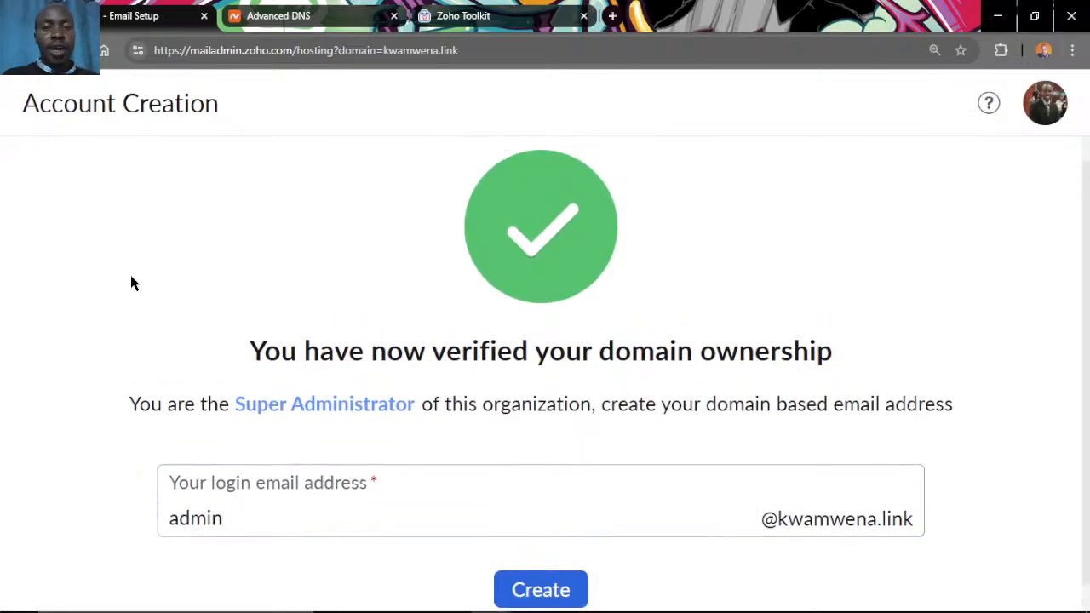
pyautogui.scroll(-1, 131, 283)
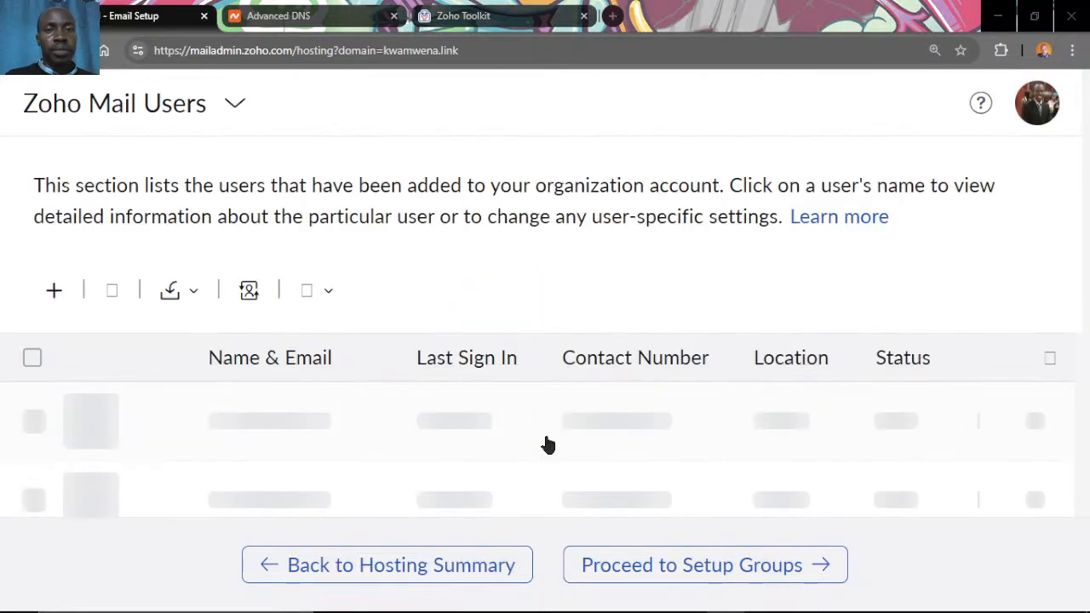
# Close the Zoho Toolkit tab and review the Users list showing the single admin account.
pyautogui.click(584, 16)
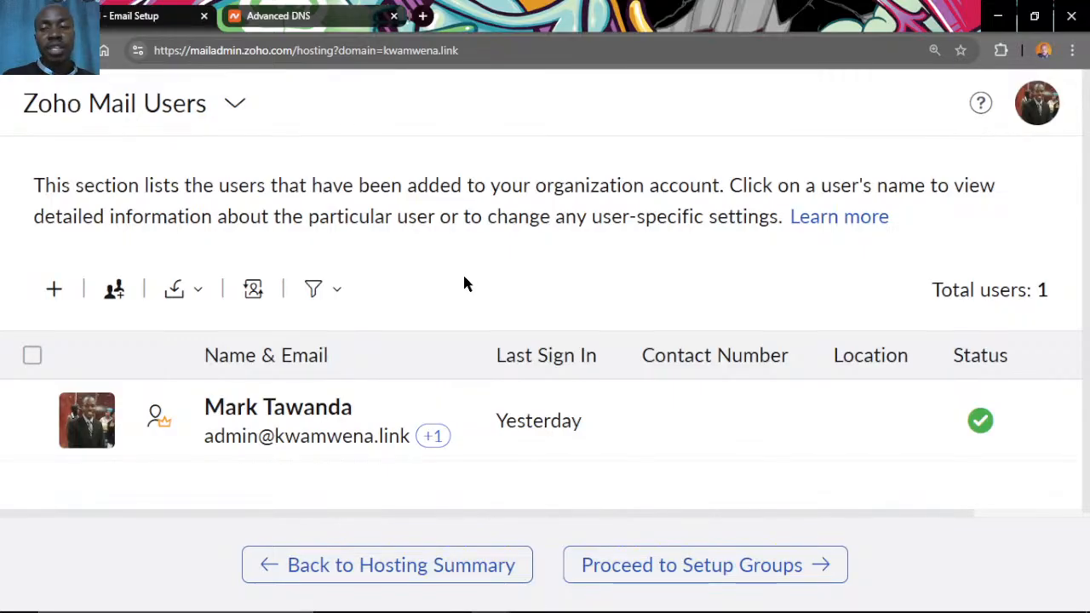
pyautogui.scroll(-1, 464, 283)
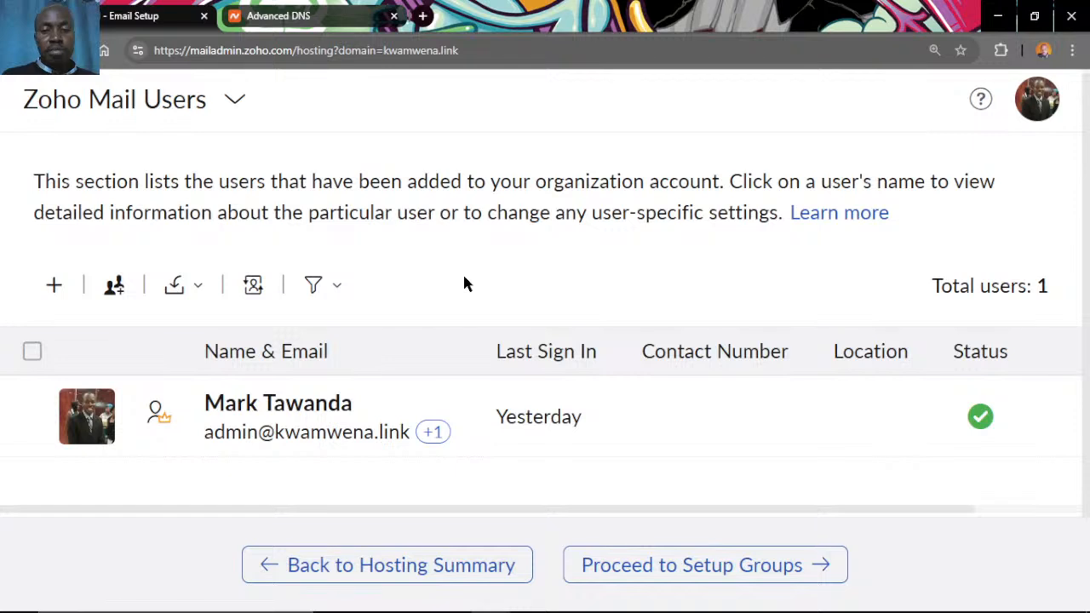
pyautogui.click(308, 433)
pyautogui.scroll(-3, 536, 371)
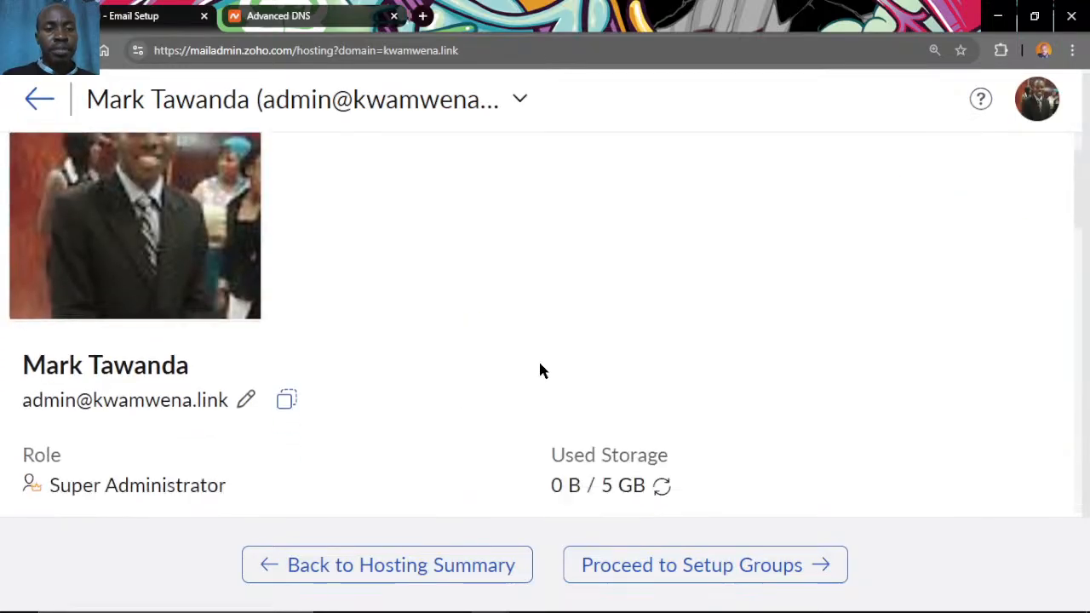
pyautogui.scroll(-4, 542, 371)
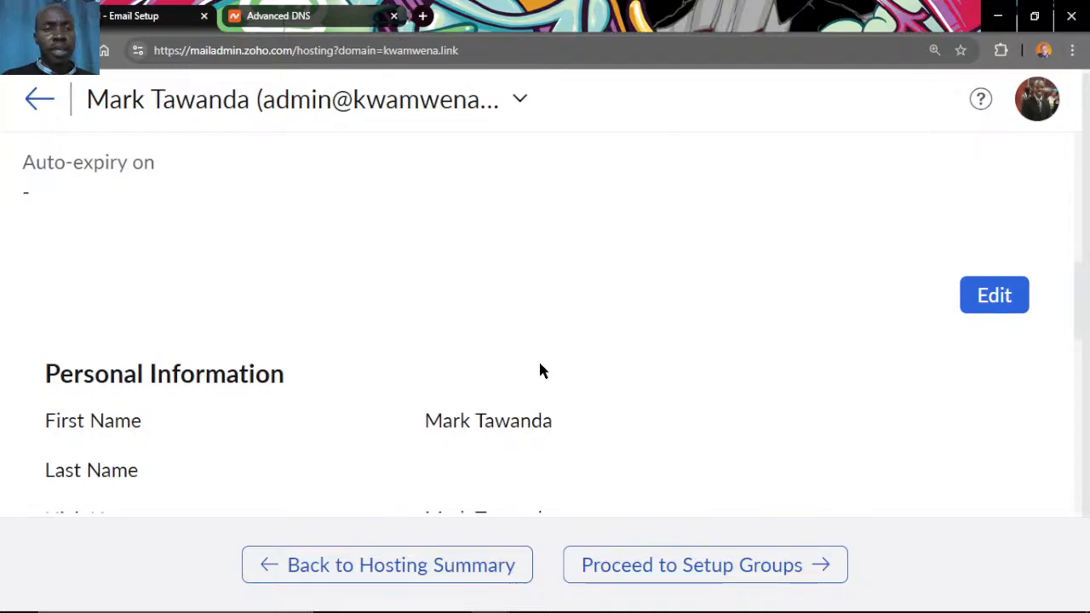
pyautogui.scroll(-8, 540, 370)
pyautogui.scroll(-2, 539, 371)
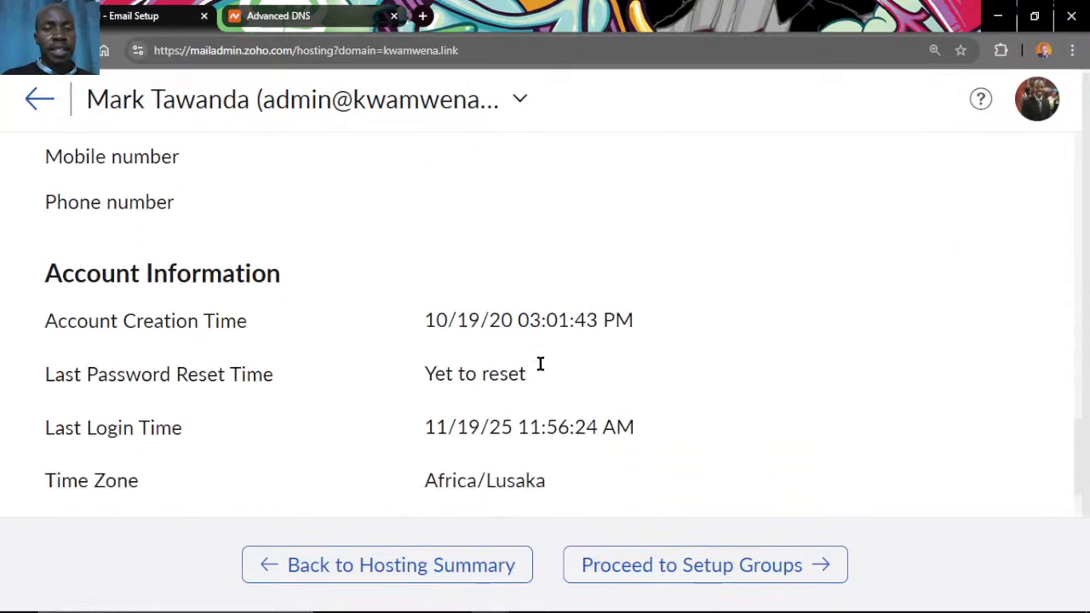
pyautogui.scroll(10, 539, 367)
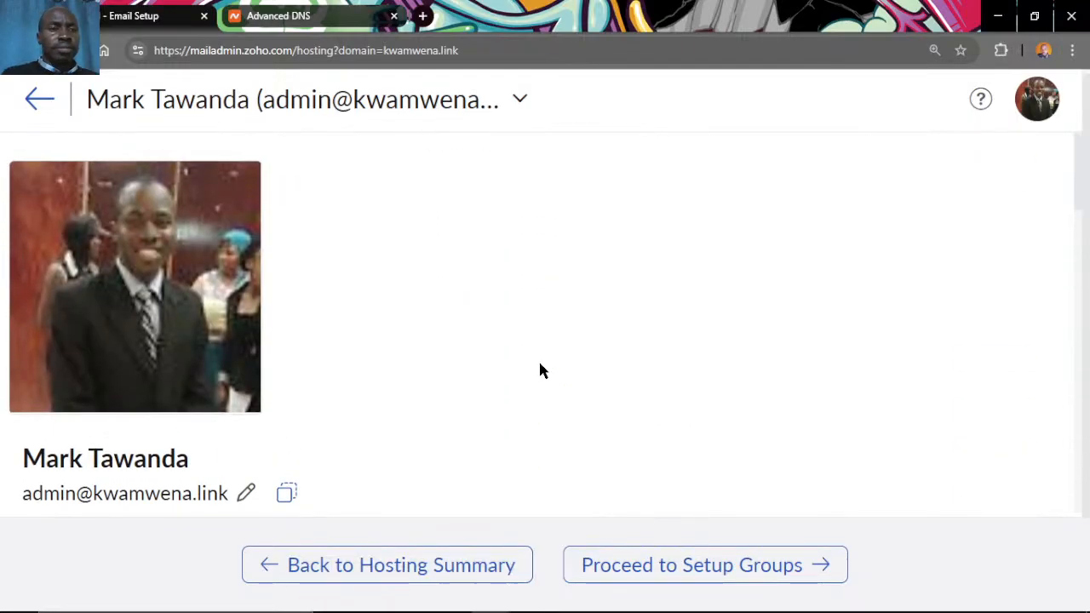
pyautogui.click(40, 102)
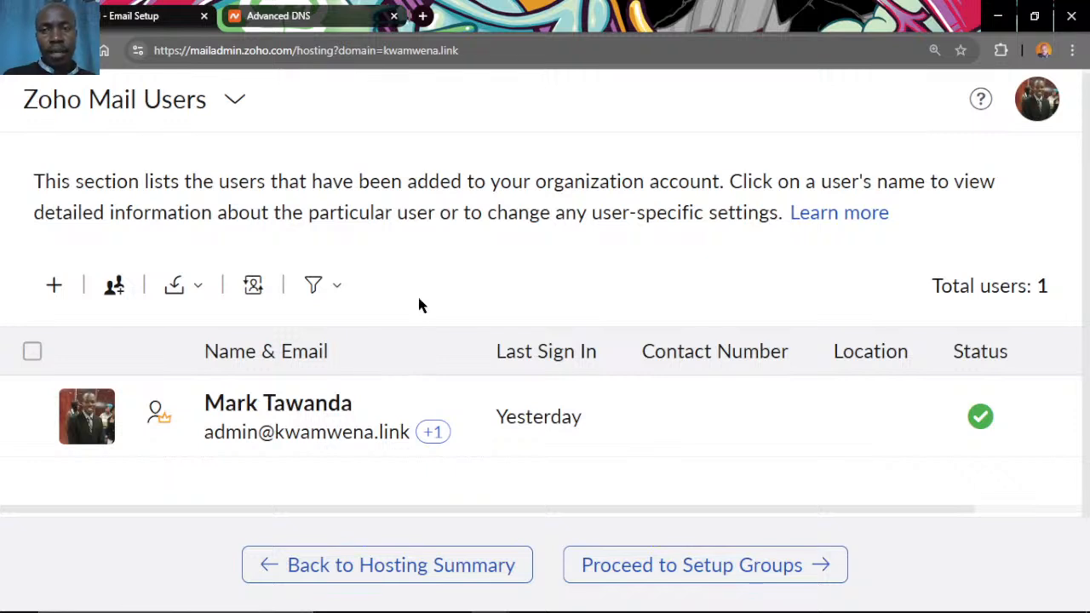
pyautogui.click(235, 101)
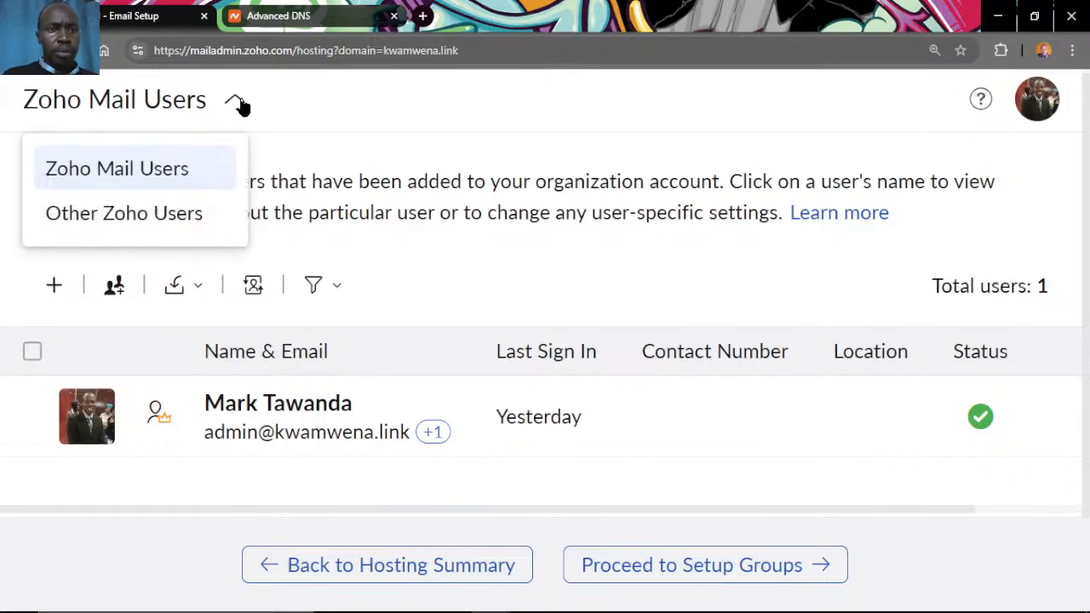
pyautogui.click(238, 102)
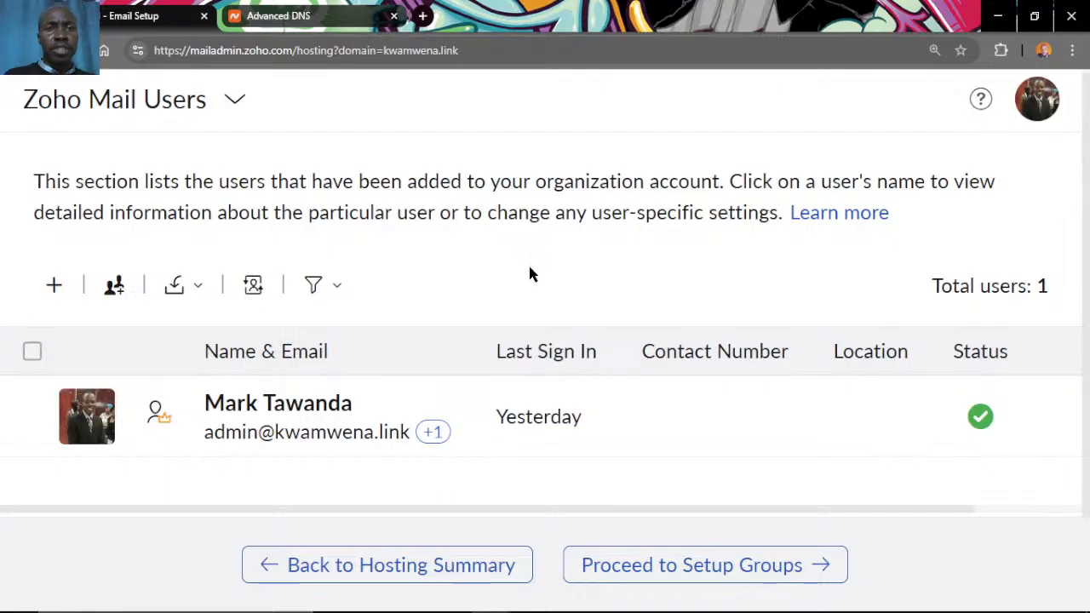
pyautogui.click(423, 17)
pyautogui.hotkey('ctrl', 'w')
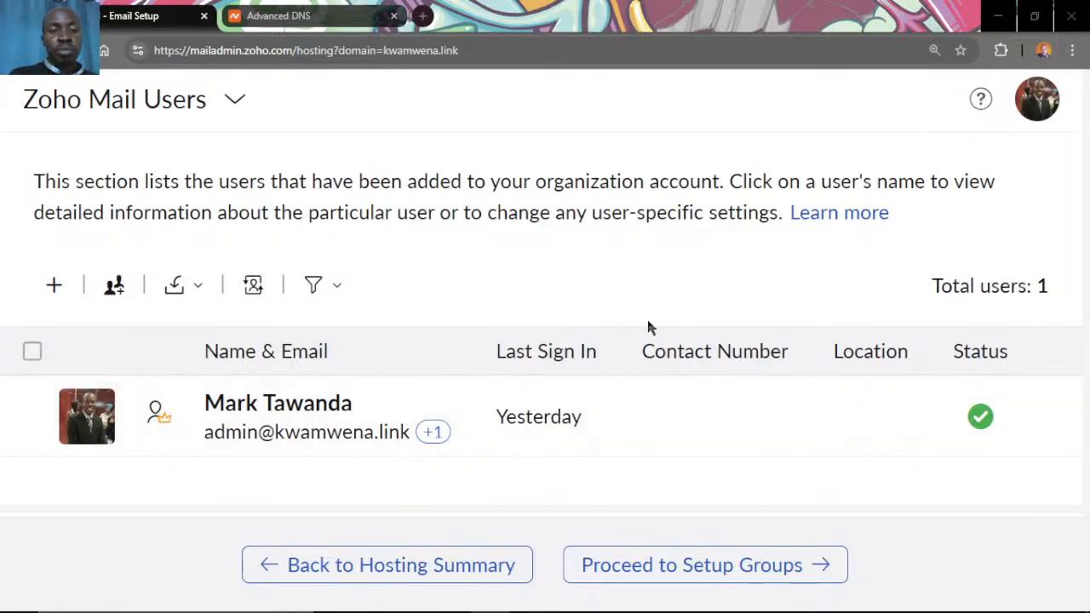
# Proceed from the Users step to the empty Groups – Distribution List page.
pyautogui.click(707, 567)
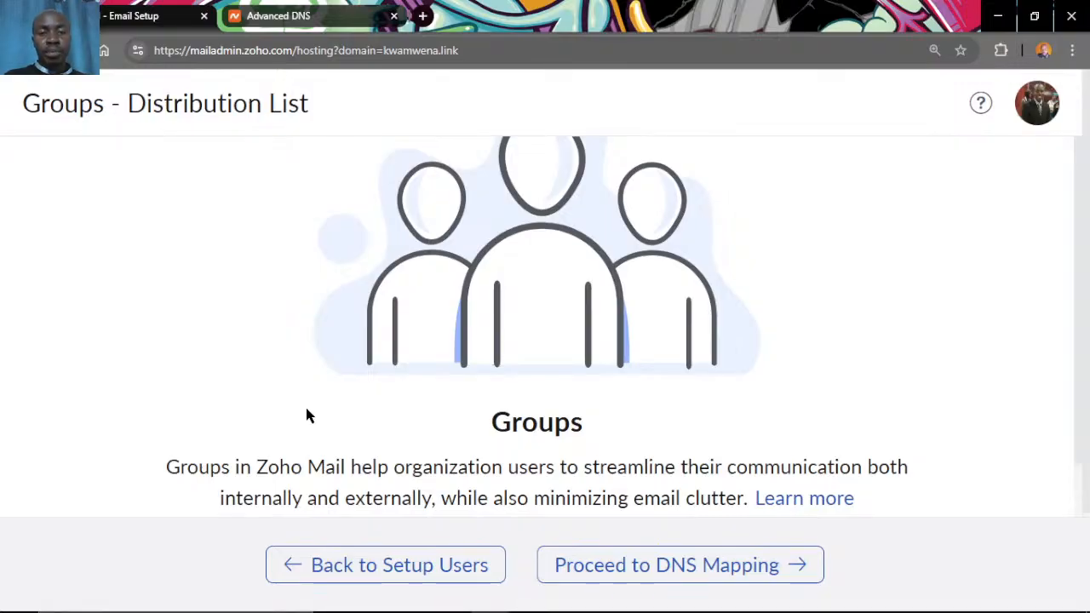
pyautogui.scroll(-1, 306, 414)
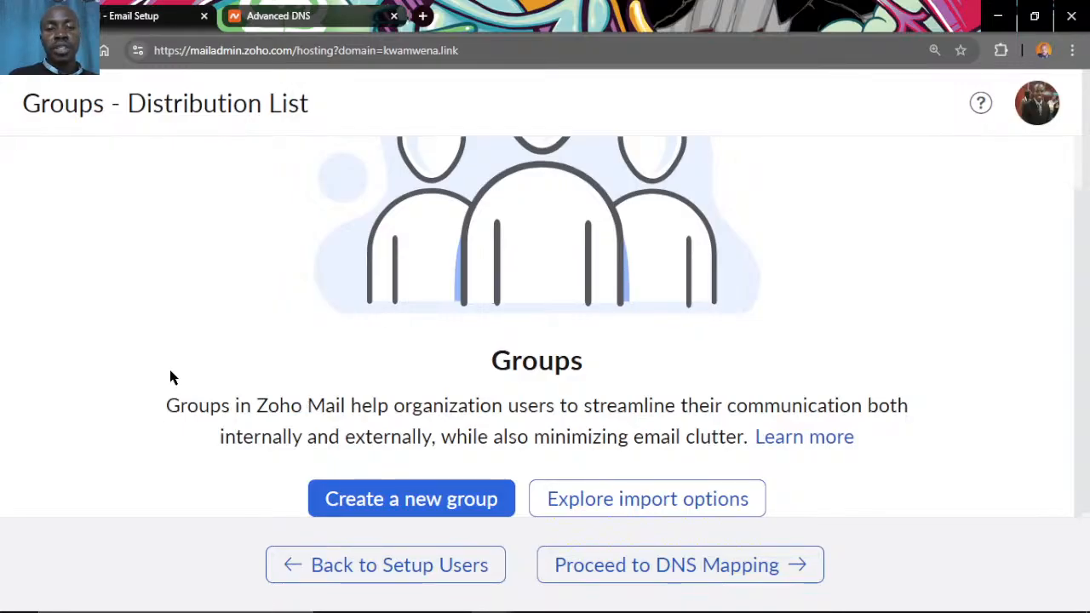
pyautogui.scroll(-1, 173, 365)
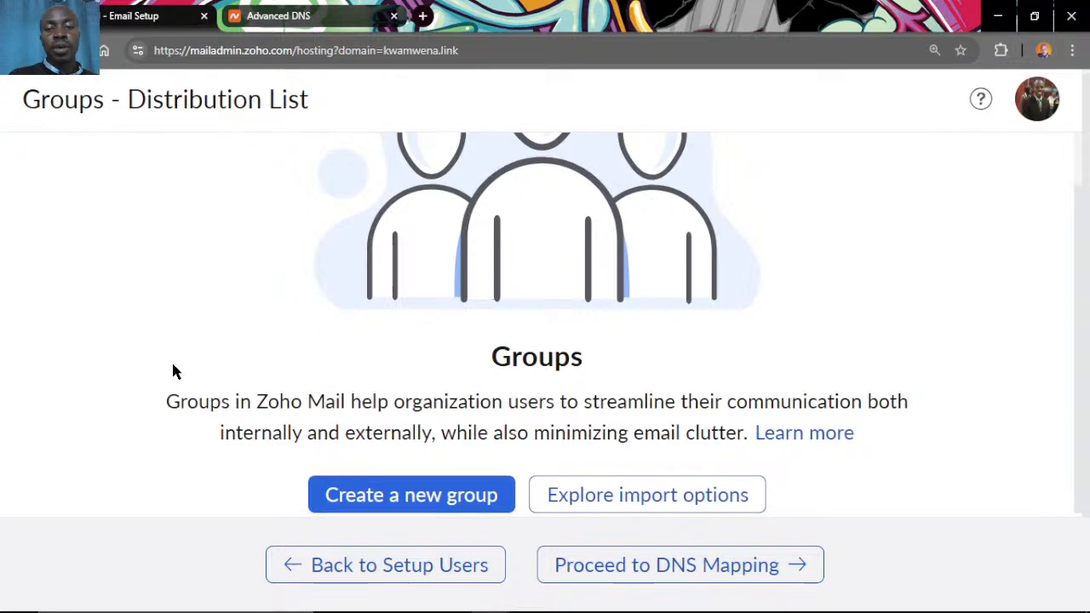
pyautogui.scroll(1, 287, 420)
pyautogui.scroll(-1, 287, 420)
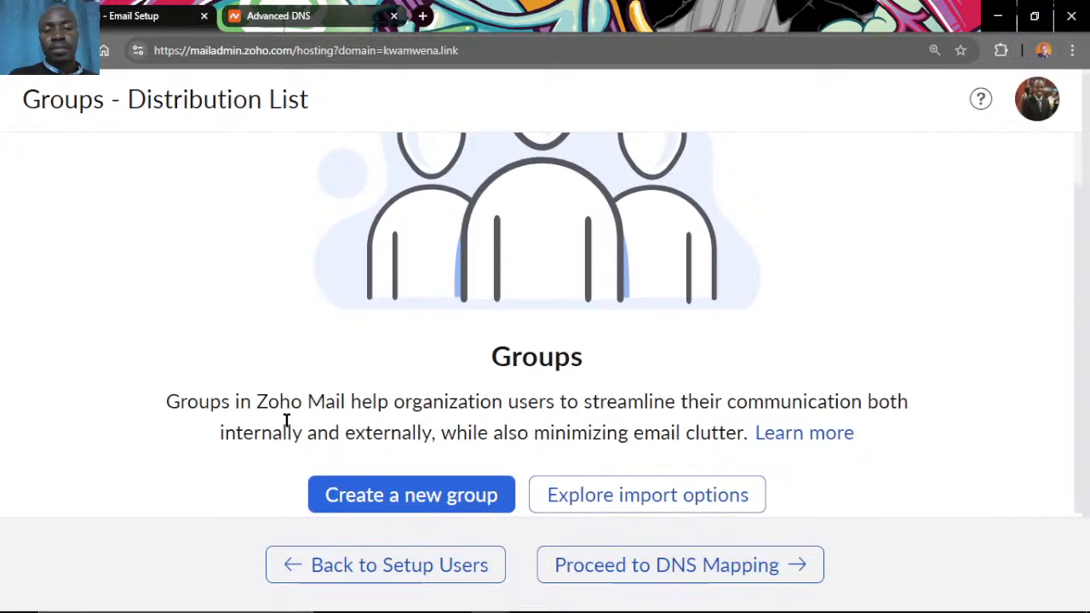
# Start a new distribution group and look over the empty Add Group form.
pyautogui.click(360, 505)
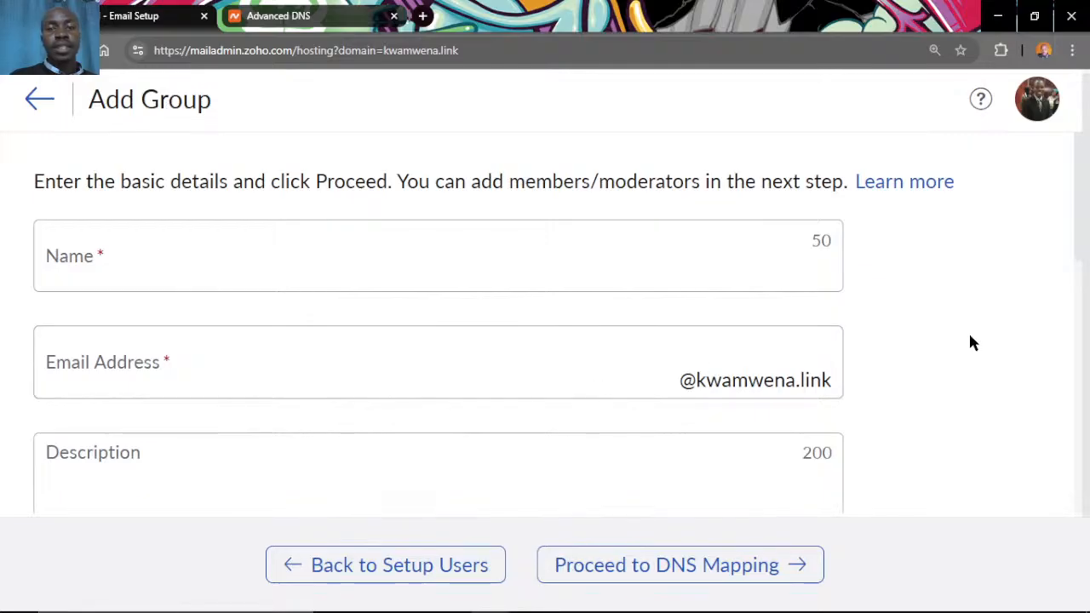
pyautogui.scroll(-1, 973, 343)
pyautogui.scroll(-1, 973, 343)
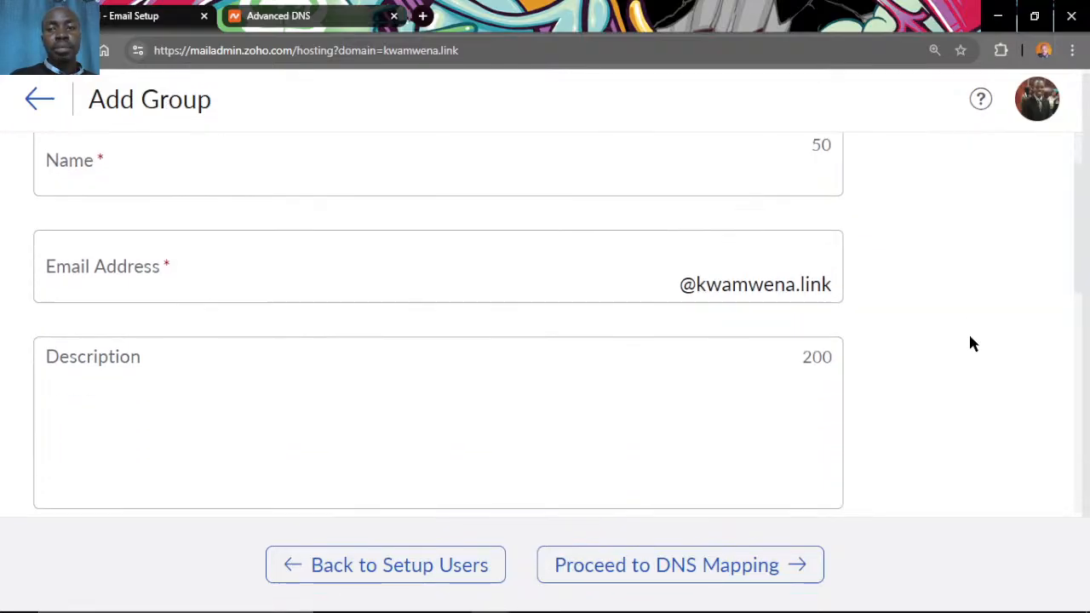
pyautogui.scroll(-3, 973, 343)
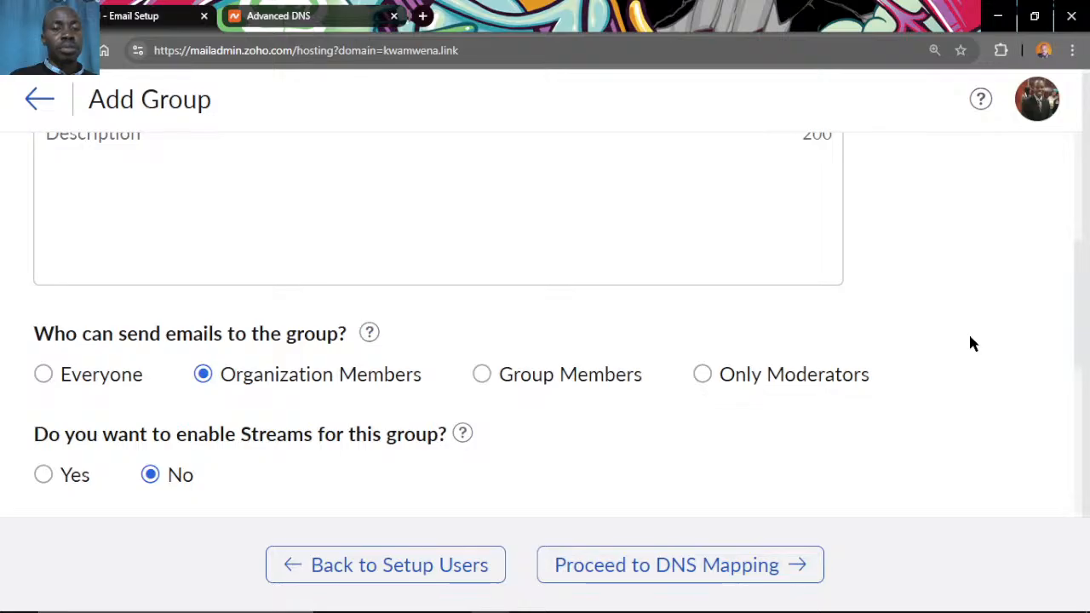
pyautogui.scroll(-5, 973, 343)
pyautogui.scroll(5, 971, 340)
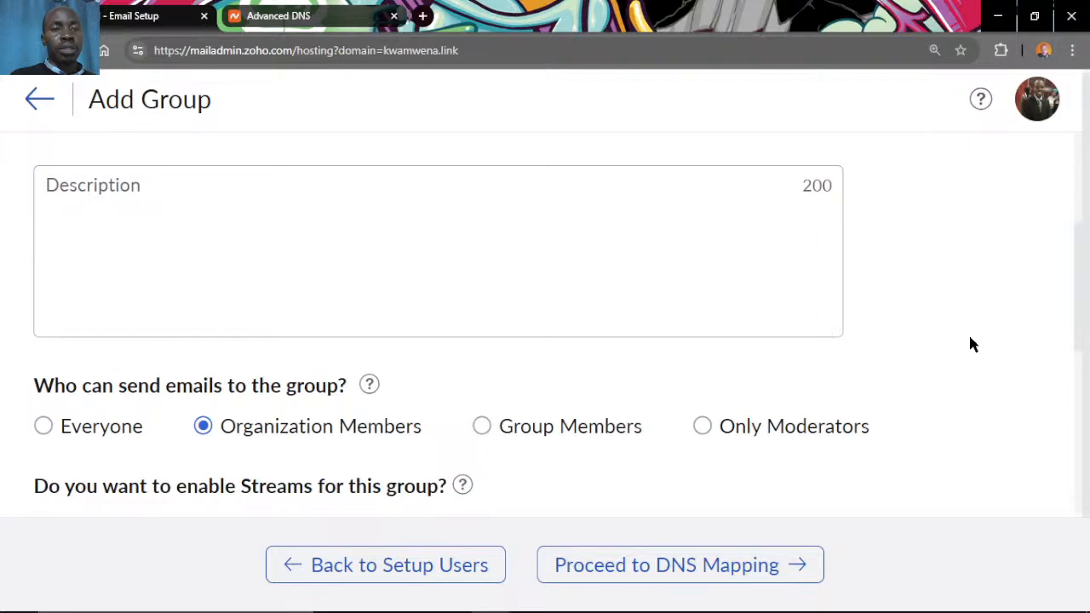
pyautogui.scroll(3, 971, 343)
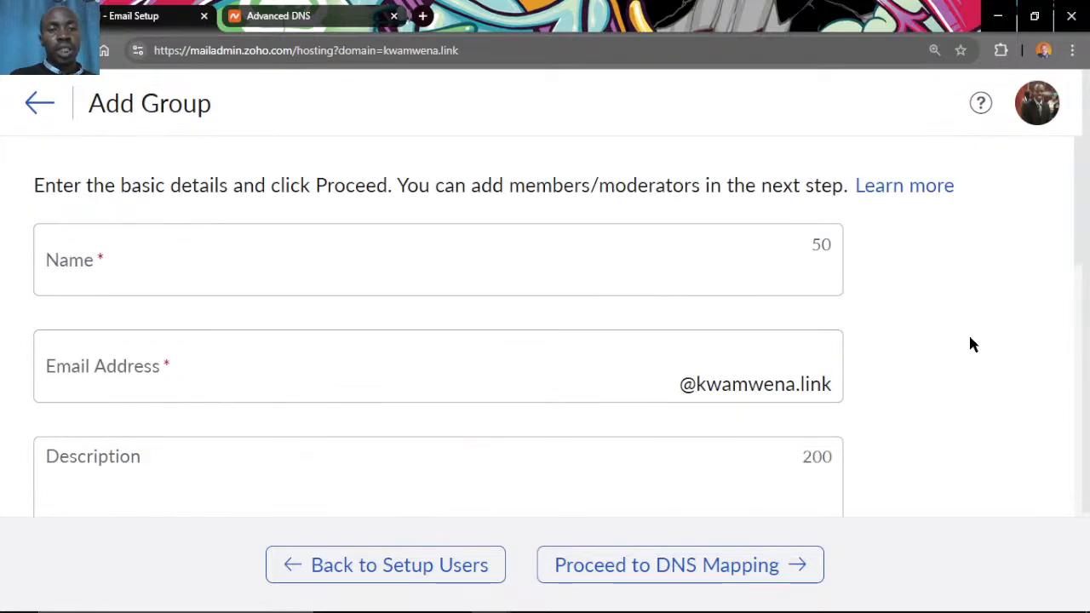
# Skip group creation and scroll the DNS Mapping step to its unverified MX records.
pyautogui.click(627, 565)
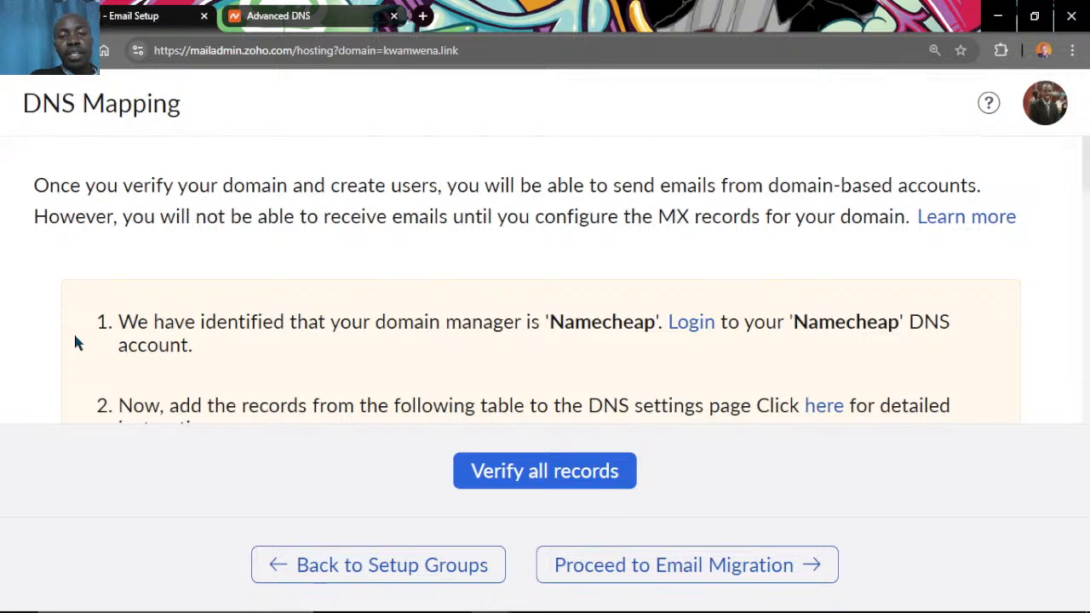
pyautogui.scroll(-2, 75, 342)
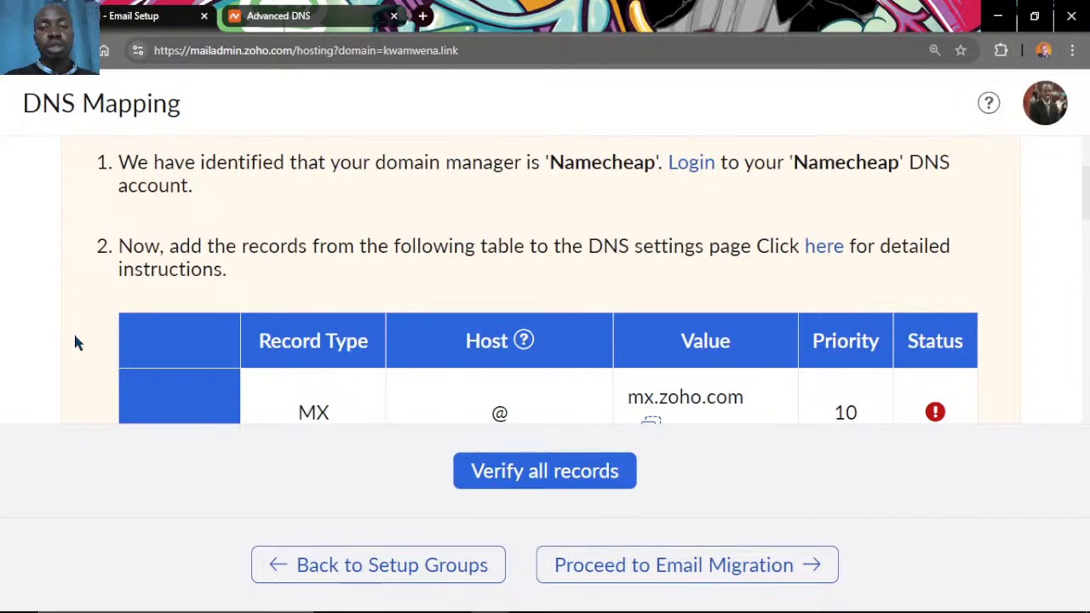
pyautogui.scroll(-2, 122, 339)
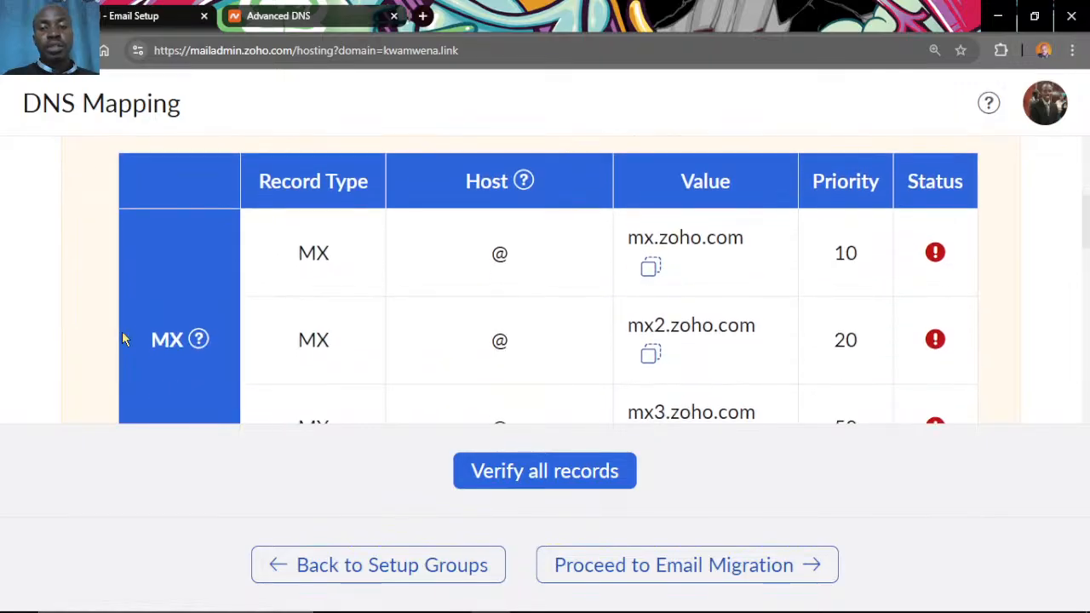
pyautogui.scroll(-1, 122, 340)
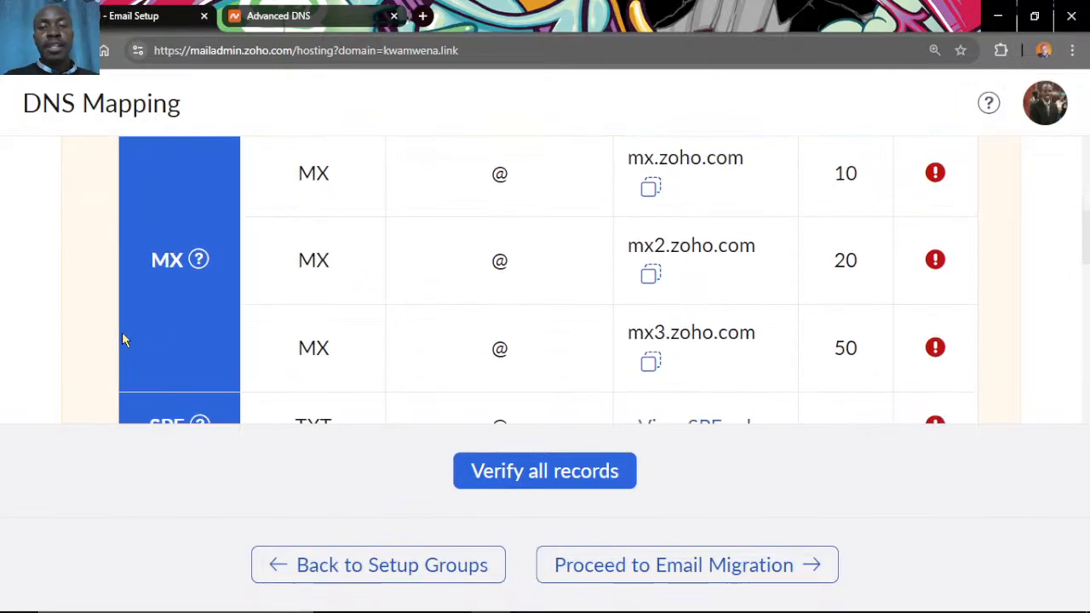
pyautogui.scroll(-4, 121, 340)
pyautogui.scroll(-4, 122, 340)
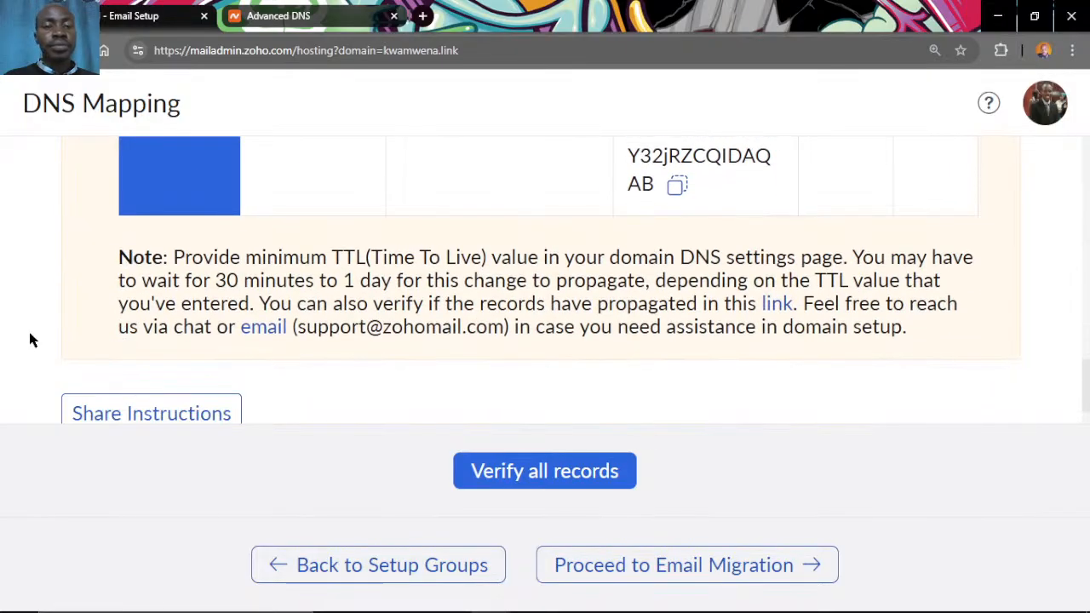
pyautogui.scroll(-1, 22, 333)
pyautogui.scroll(4, 23, 334)
pyautogui.scroll(6, 24, 334)
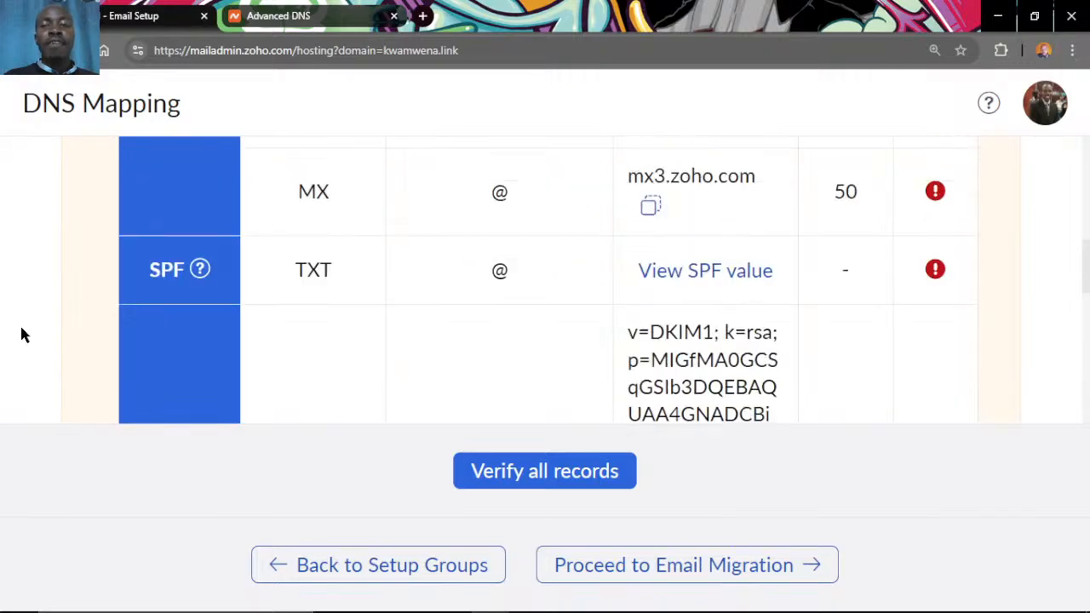
pyautogui.scroll(-1, 24, 335)
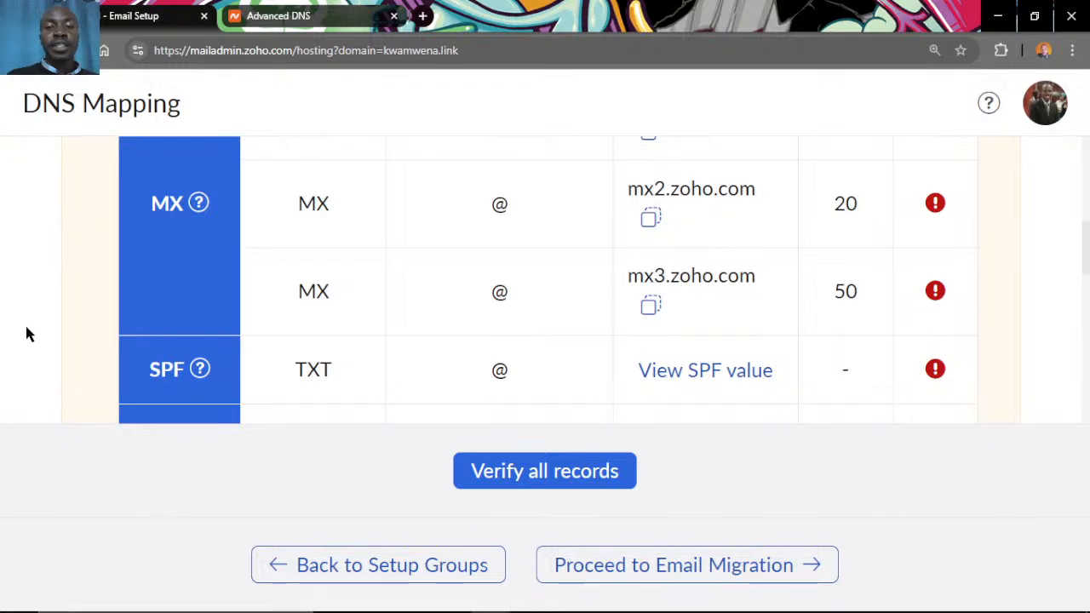
pyautogui.scroll(1, 26, 334)
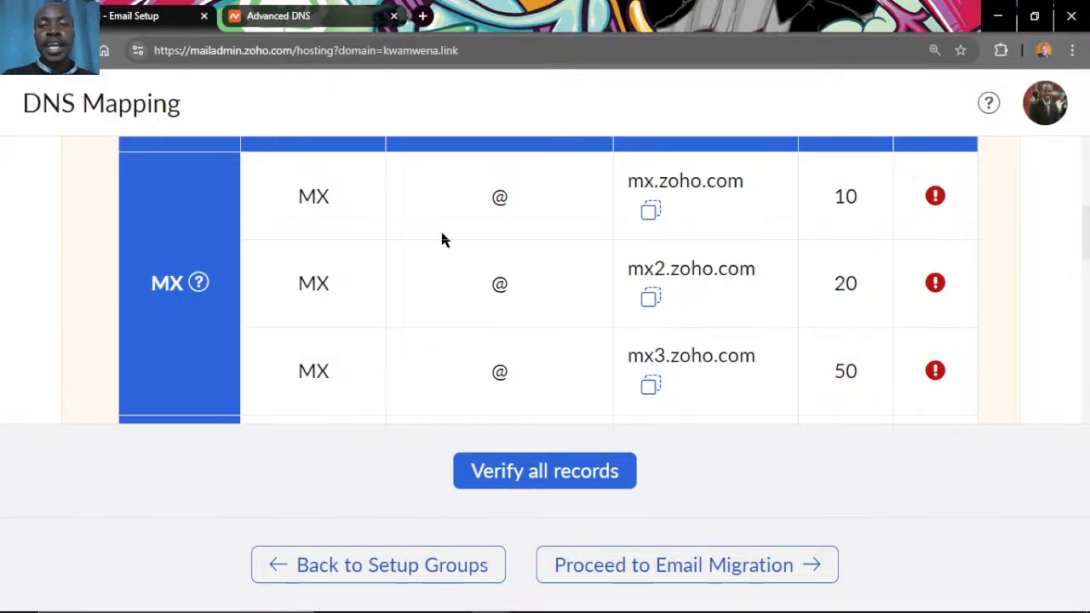
# Copy the mx.zoho.com MX record value.
pyautogui.click(652, 213)
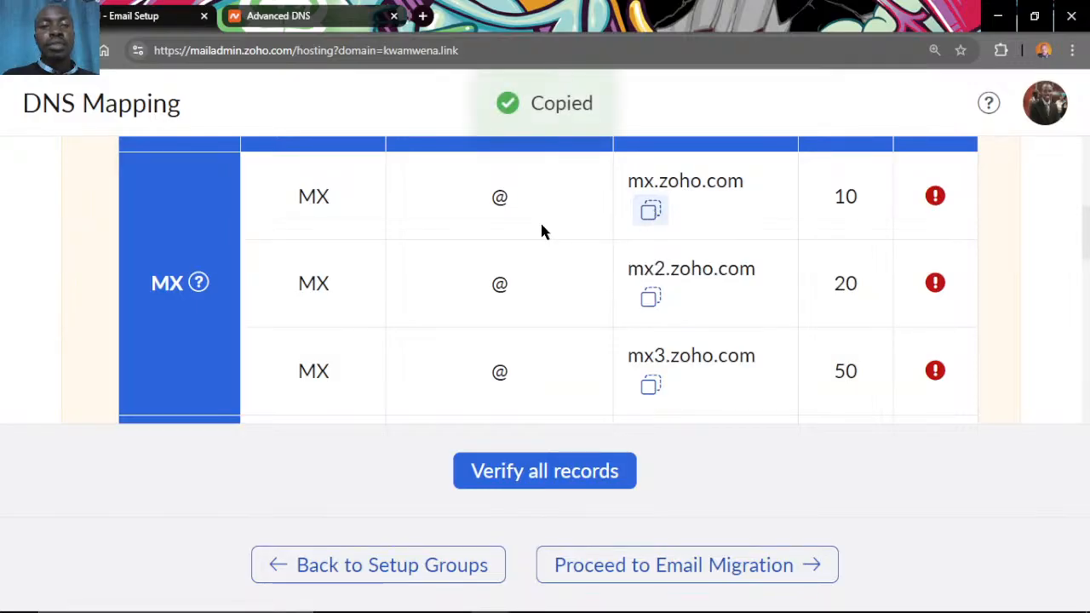
pyautogui.scroll(1, 237, 297)
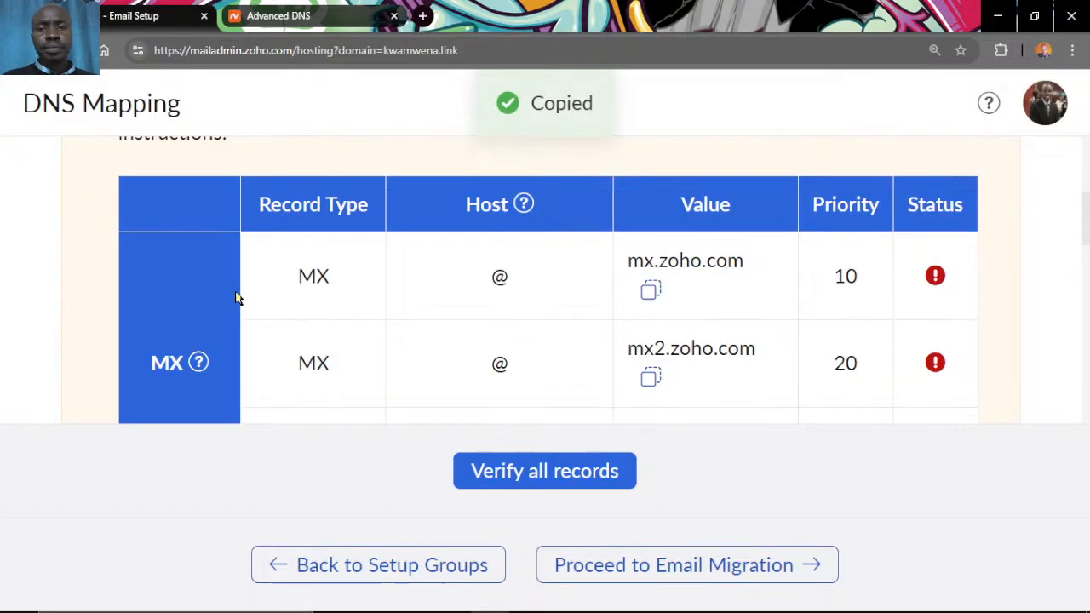
pyautogui.scroll(-1, 235, 291)
# Bring up Namecheap's Advanced DNS page for kwamwena.link and review its host records.
pyautogui.click(303, 19)
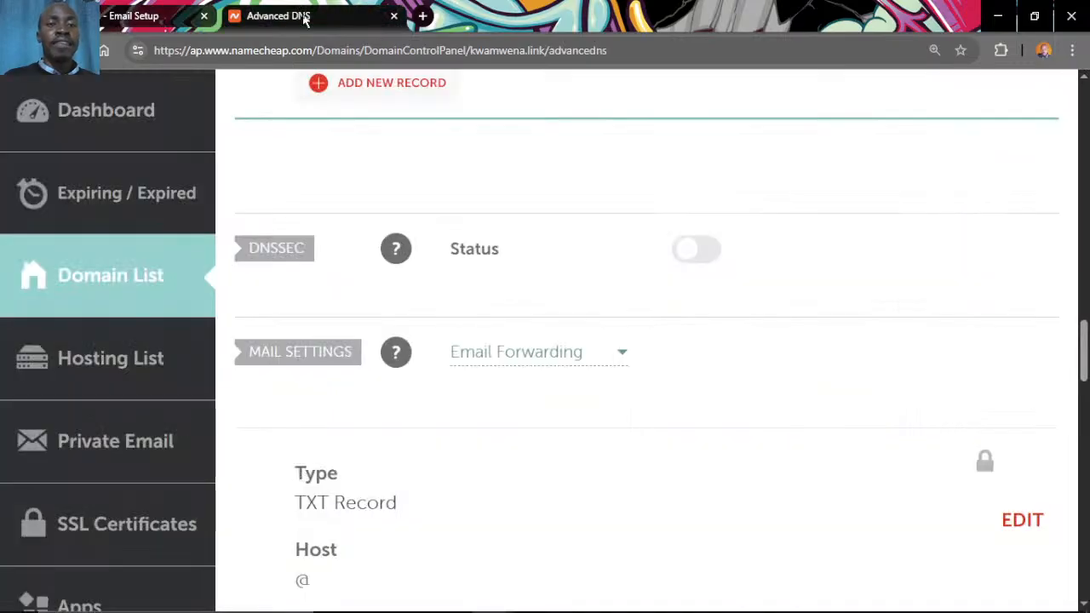
pyautogui.scroll(-1, 753, 344)
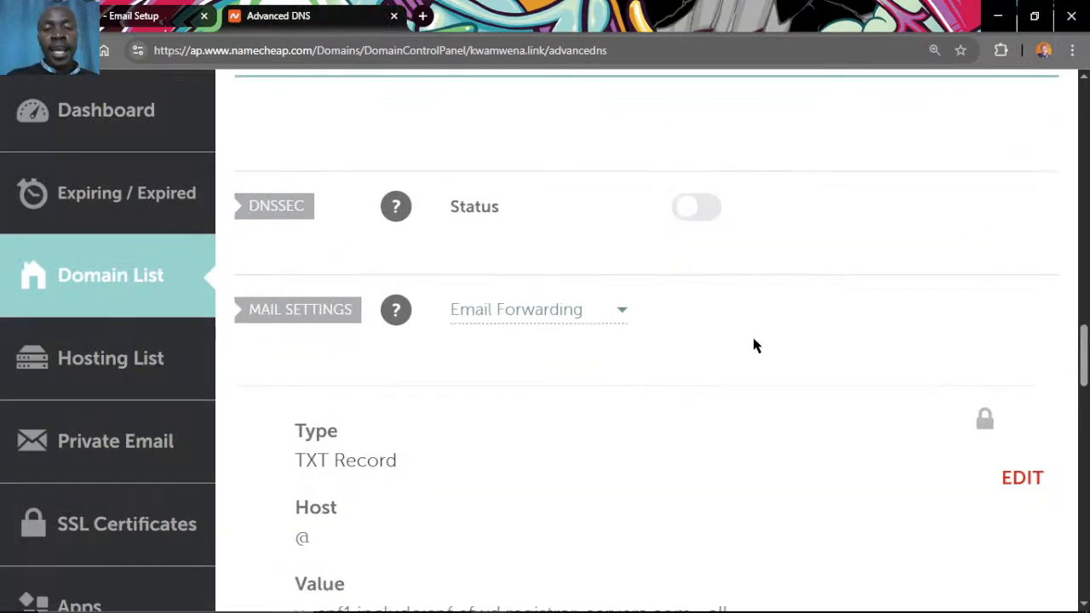
pyautogui.scroll(-6, 593, 382)
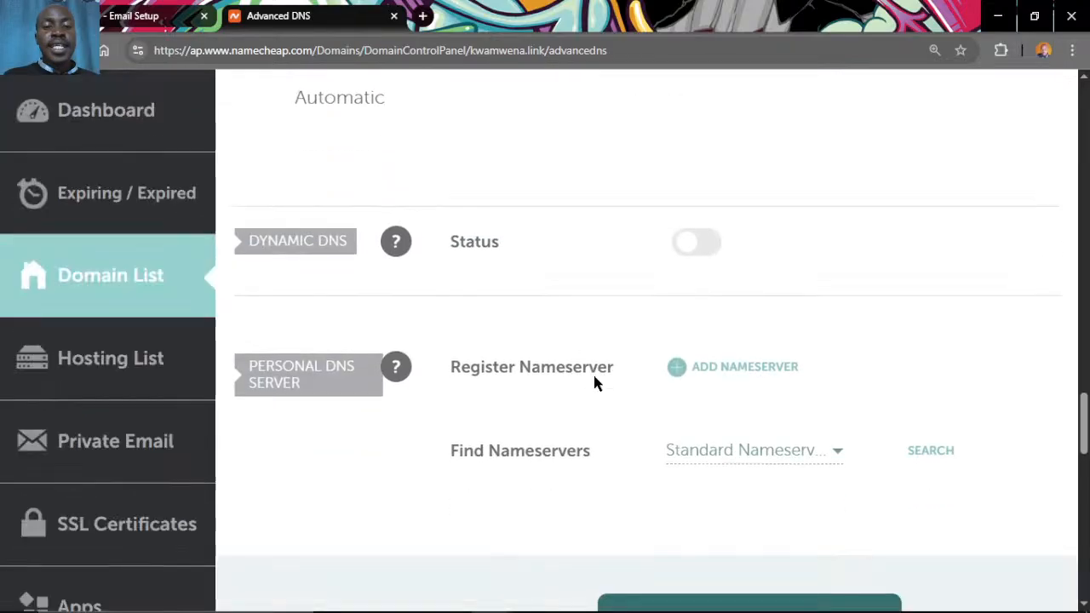
pyautogui.scroll(1, 594, 382)
pyautogui.scroll(-3, 594, 382)
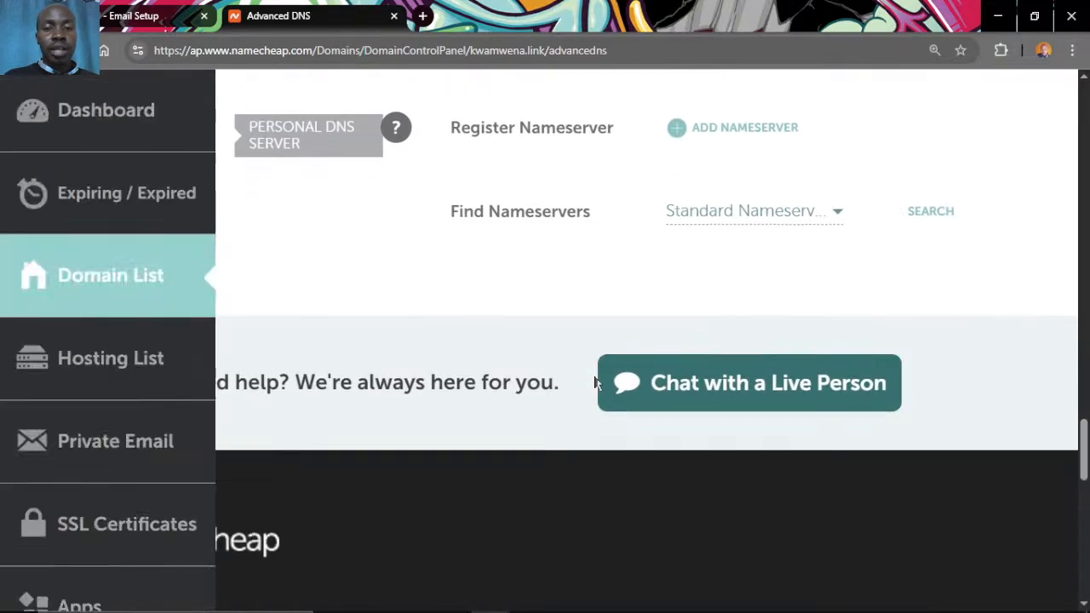
pyautogui.scroll(1, 594, 382)
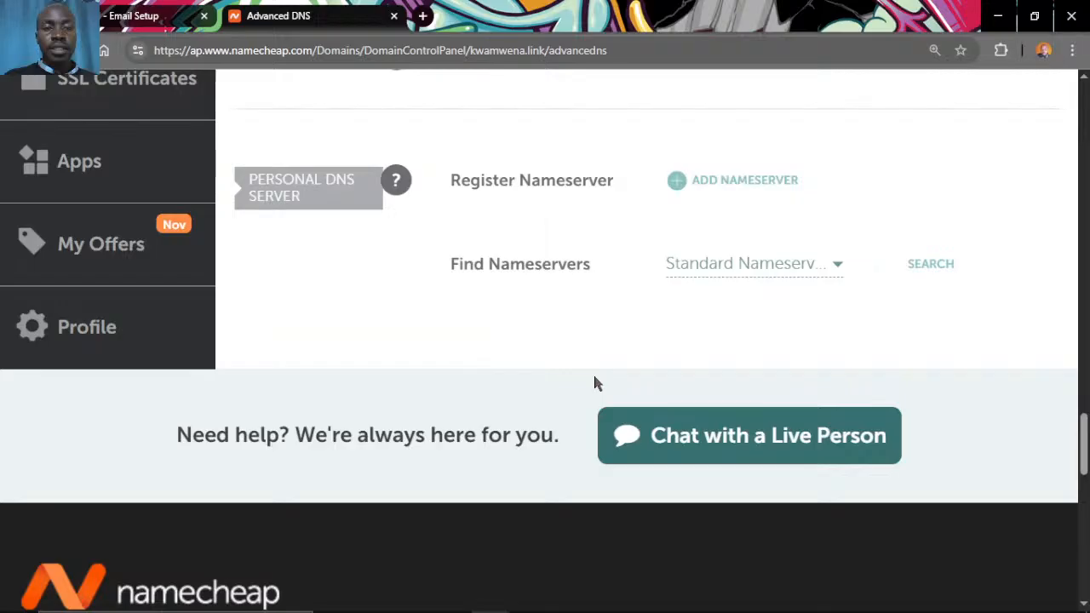
pyautogui.scroll(5, 593, 382)
# Start a new host record, browse the record types, then discard the empty form unsaved.
pyautogui.click(419, 441)
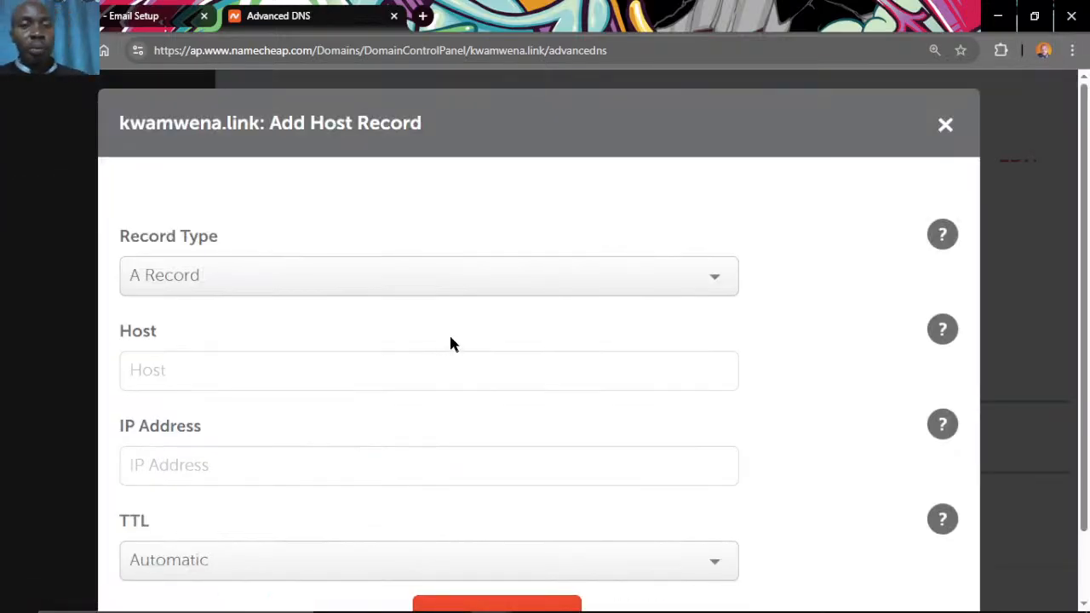
pyautogui.click(316, 278)
pyautogui.scroll(-3, 326, 336)
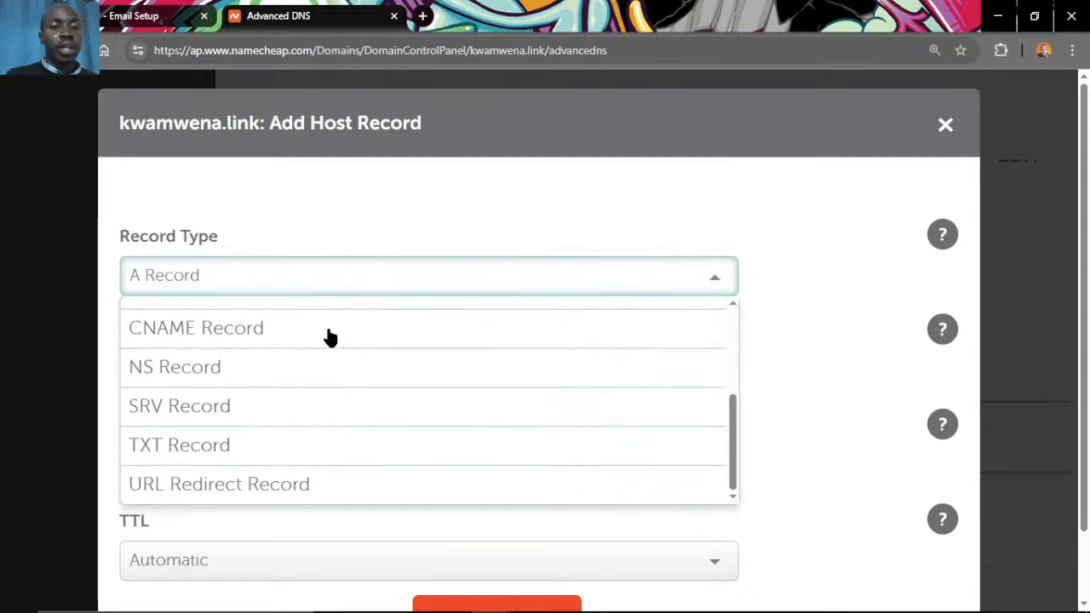
pyautogui.scroll(3, 330, 338)
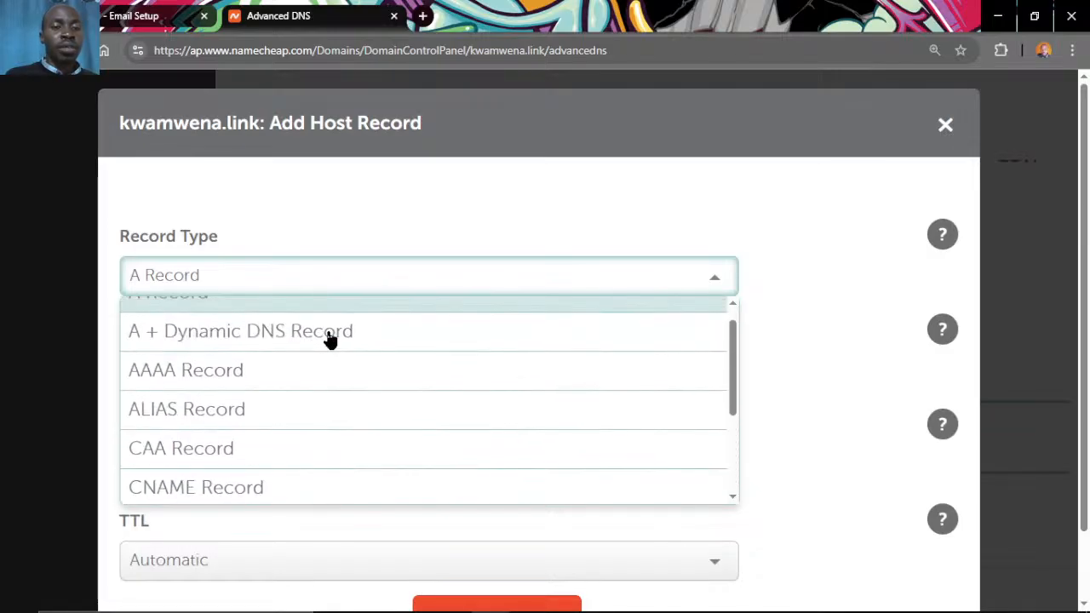
pyautogui.scroll(1, 330, 338)
pyautogui.click(473, 183)
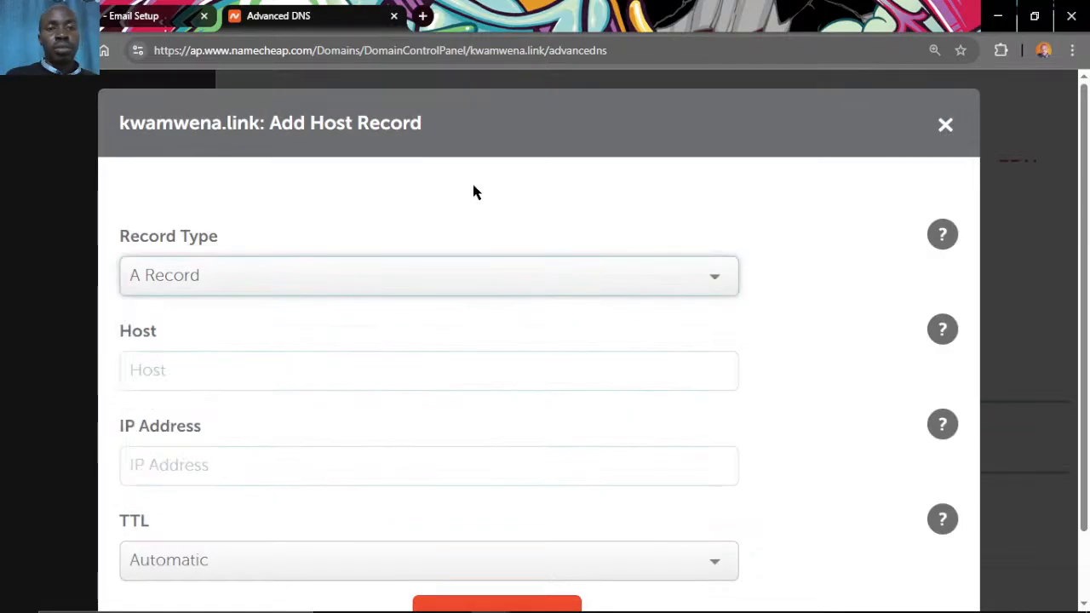
pyautogui.scroll(-1, 876, 312)
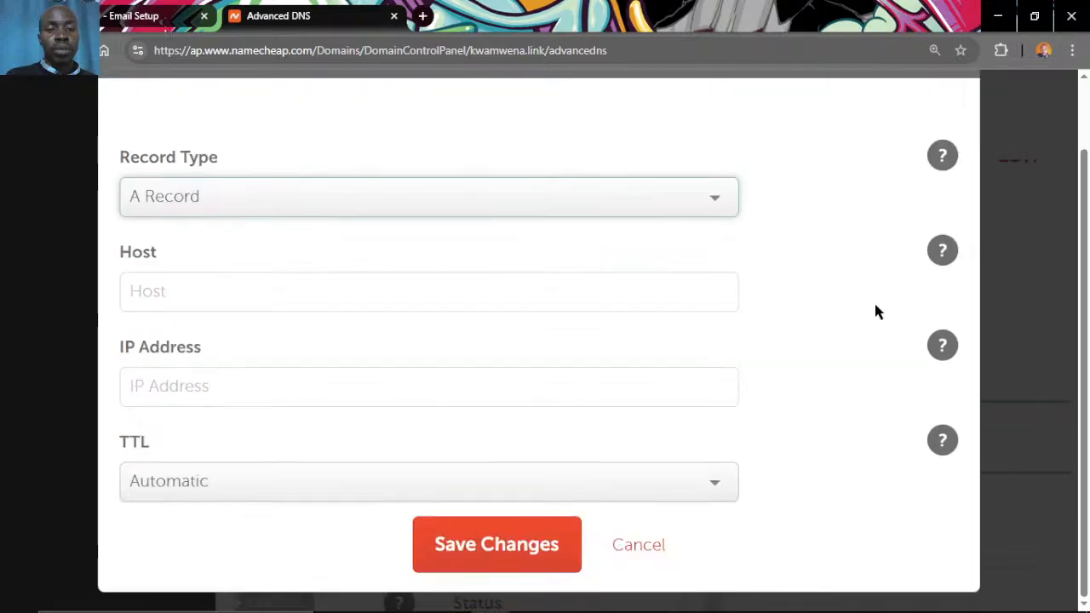
pyautogui.scroll(1, 876, 292)
pyautogui.click(946, 127)
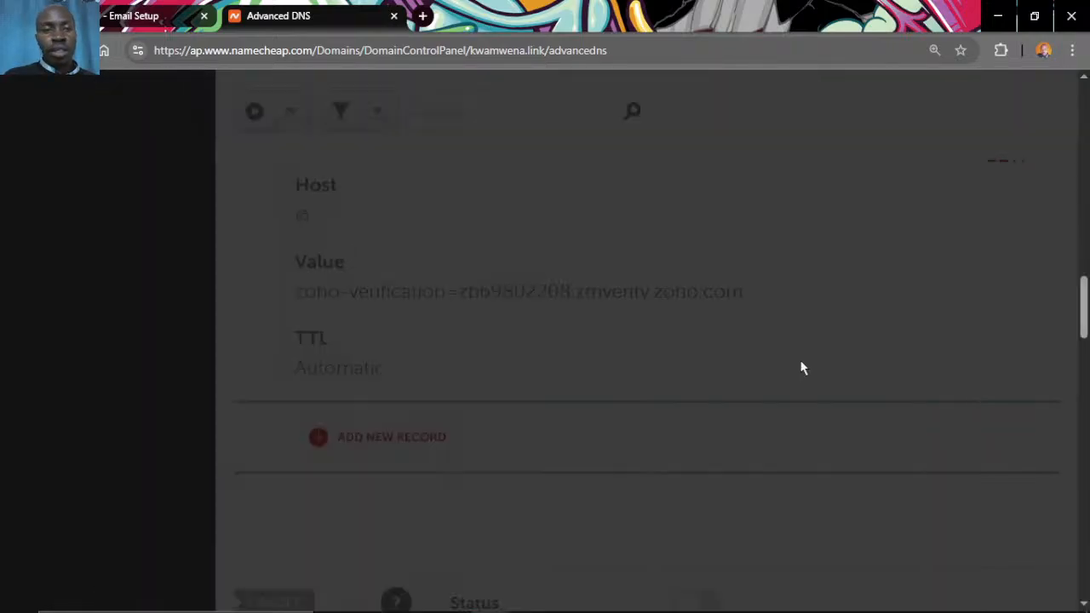
pyautogui.scroll(3, 796, 376)
pyautogui.scroll(-1, 796, 375)
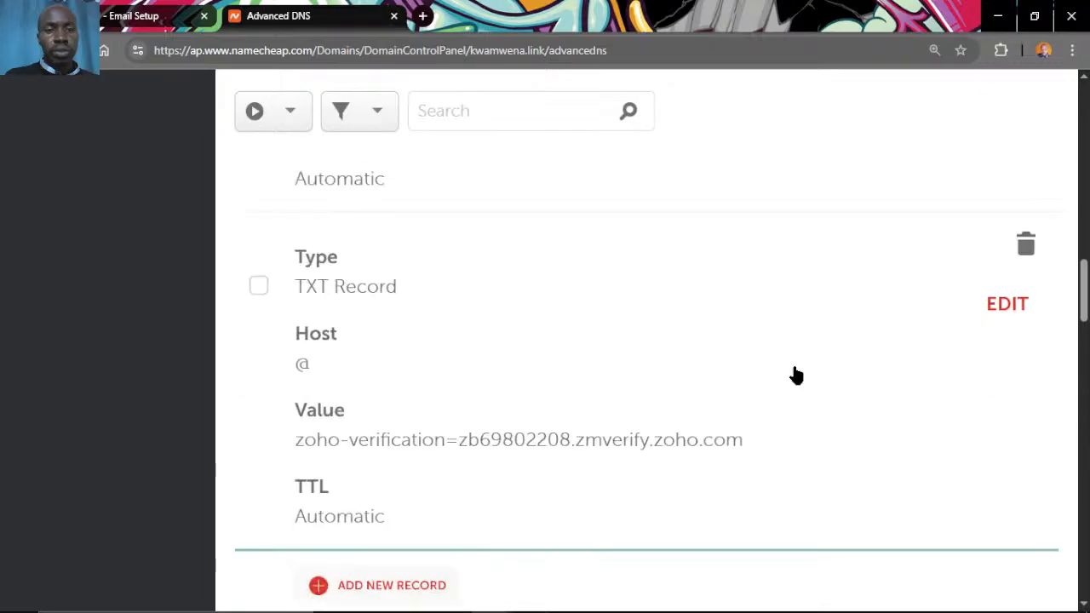
pyautogui.scroll(-8, 795, 373)
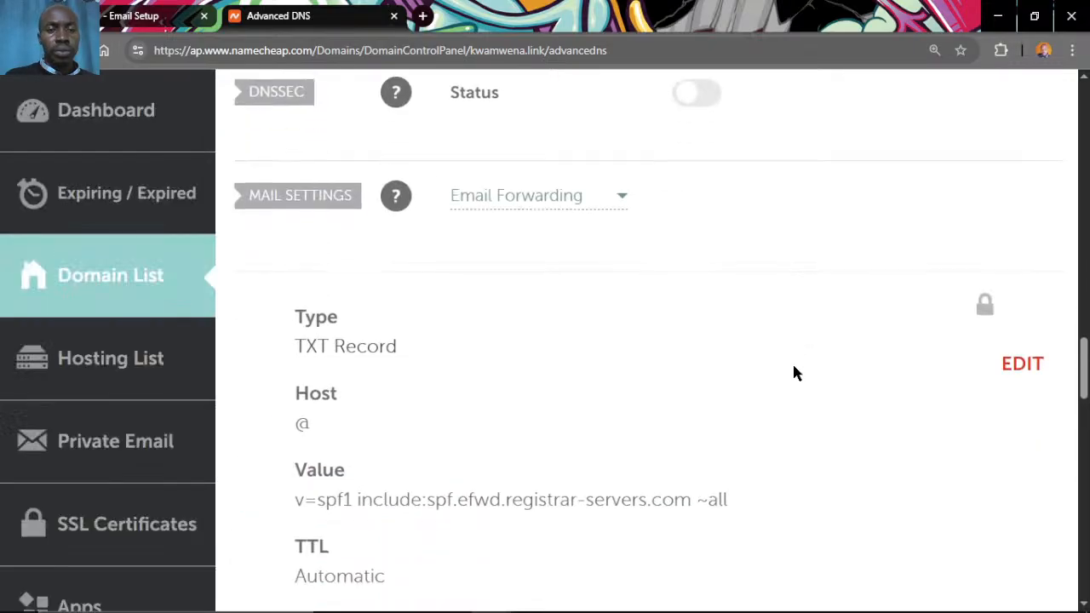
pyautogui.scroll(-3, 794, 373)
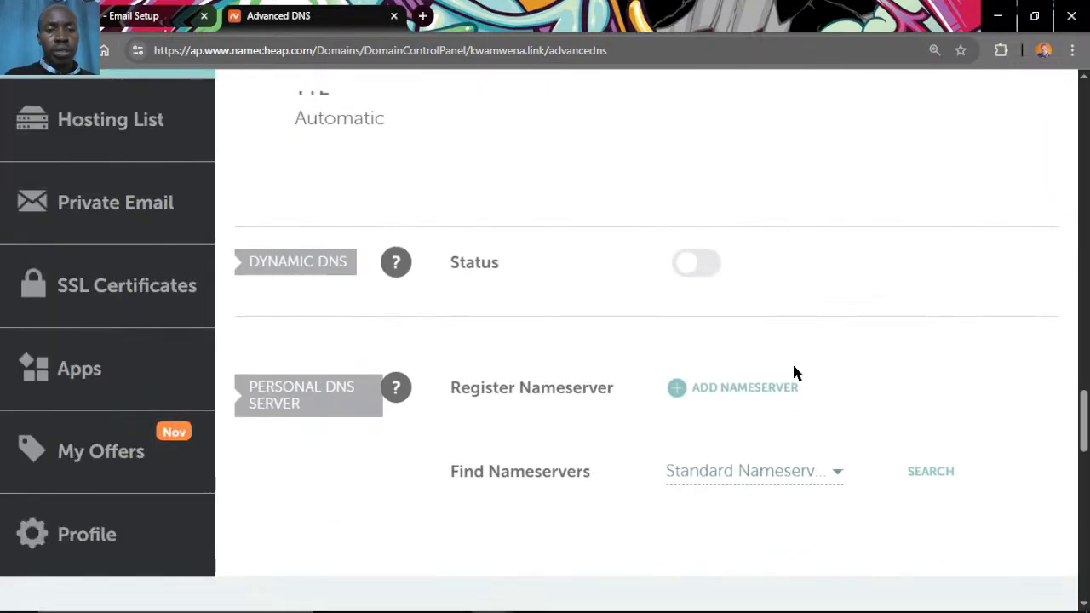
pyautogui.scroll(-1, 793, 373)
pyautogui.scroll(-1, 792, 366)
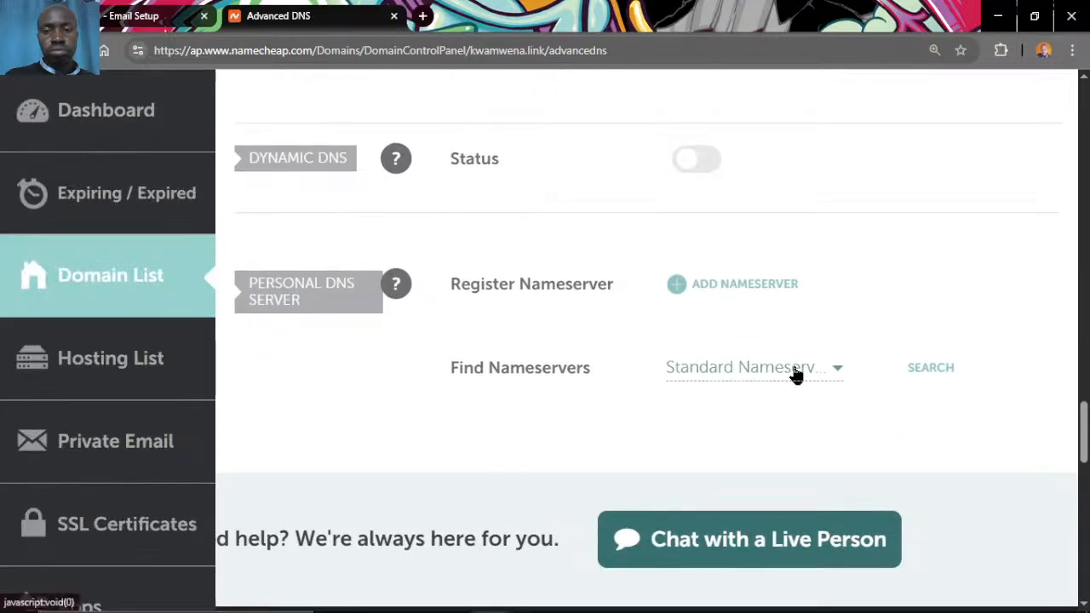
pyautogui.click(136, 15)
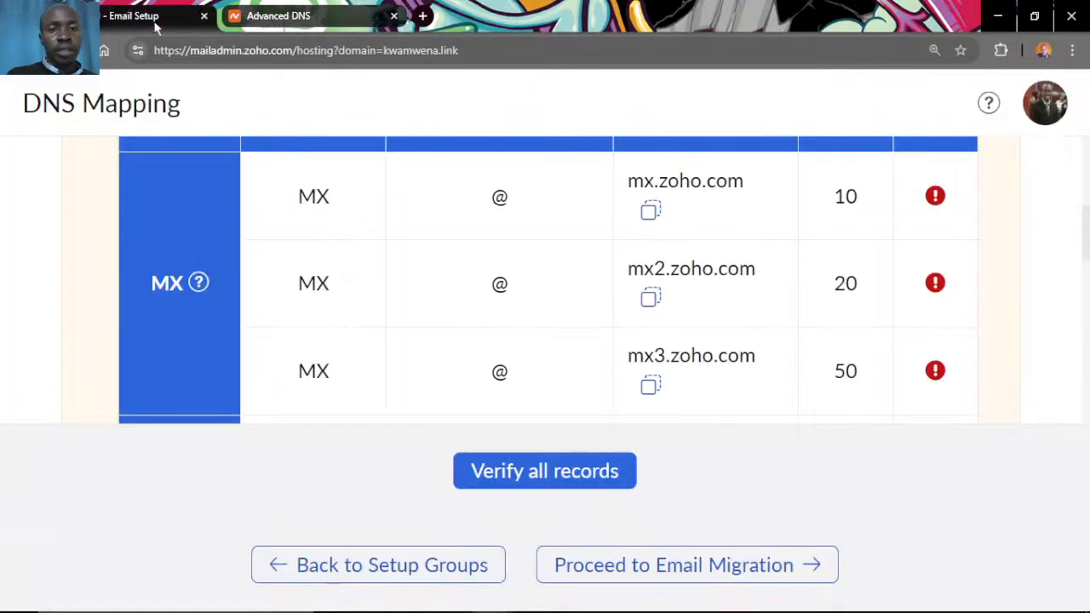
pyautogui.scroll(3, 124, 354)
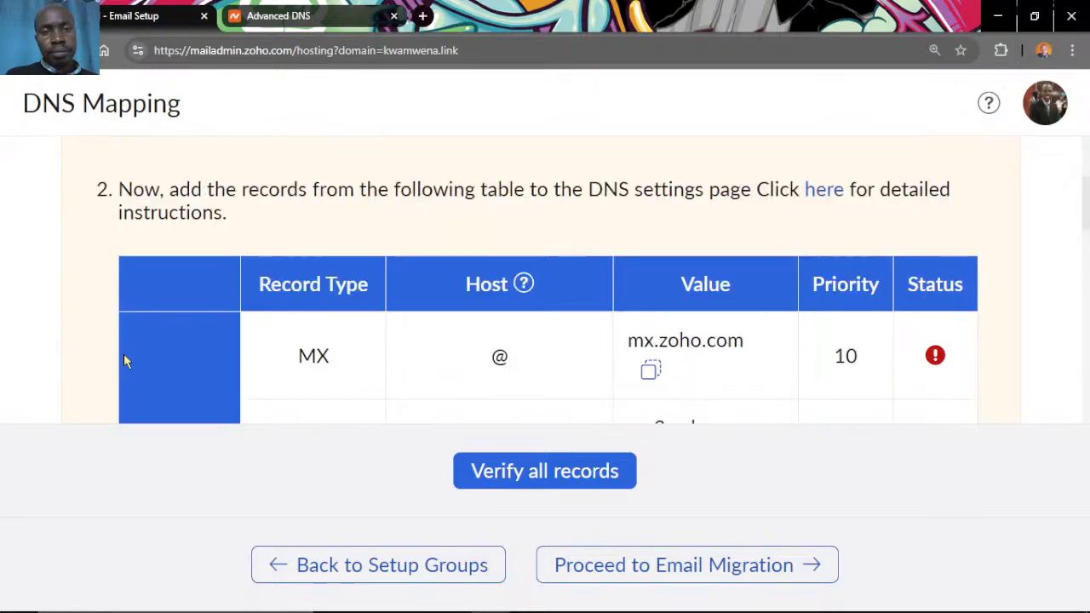
pyautogui.scroll(-3, 123, 358)
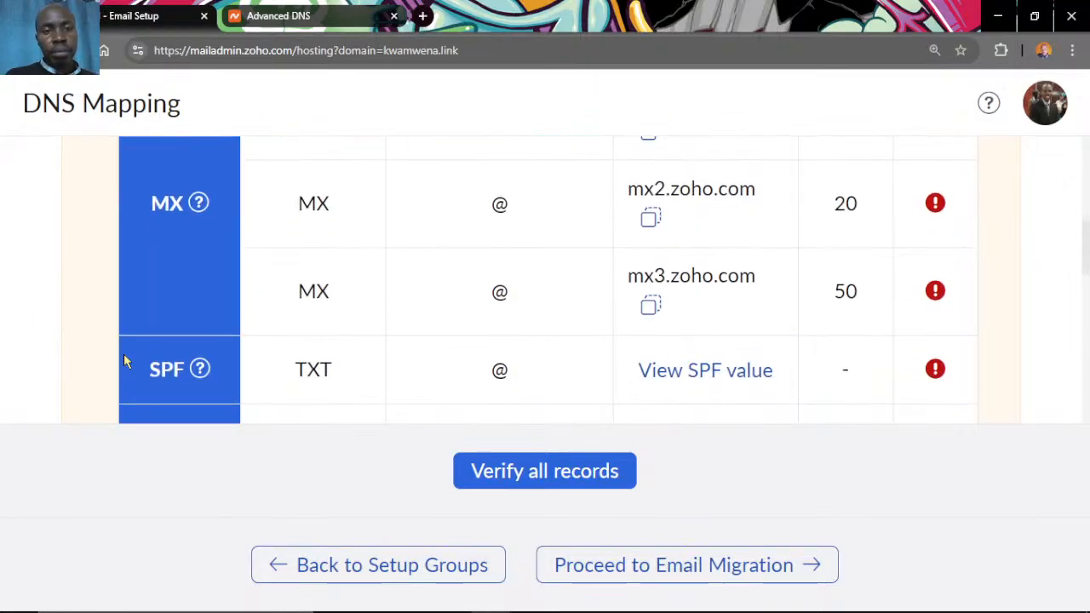
pyautogui.scroll(1, 123, 356)
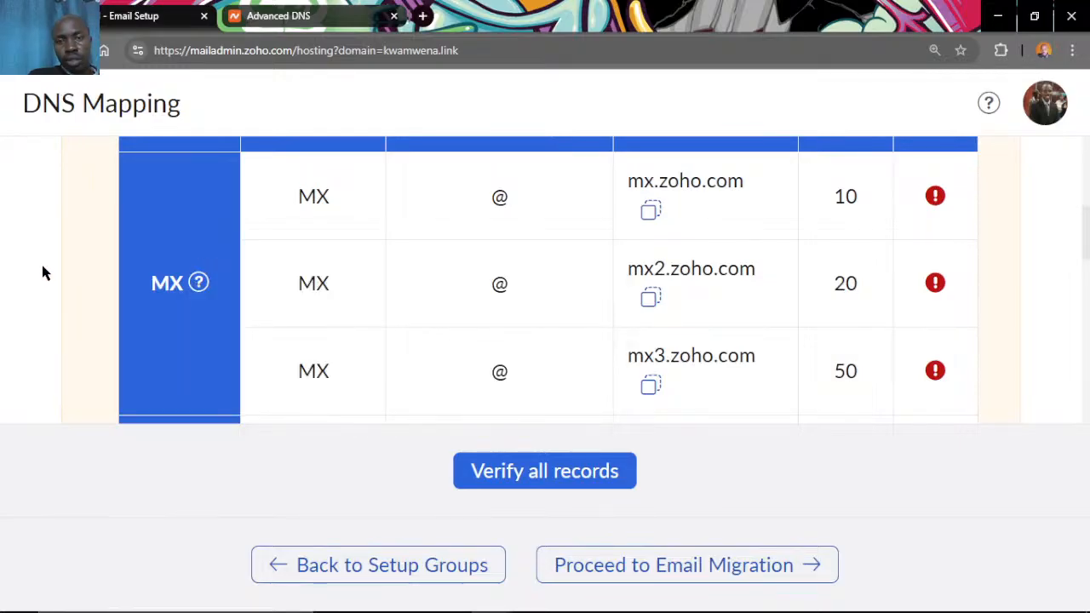
pyautogui.scroll(3, 68, 240)
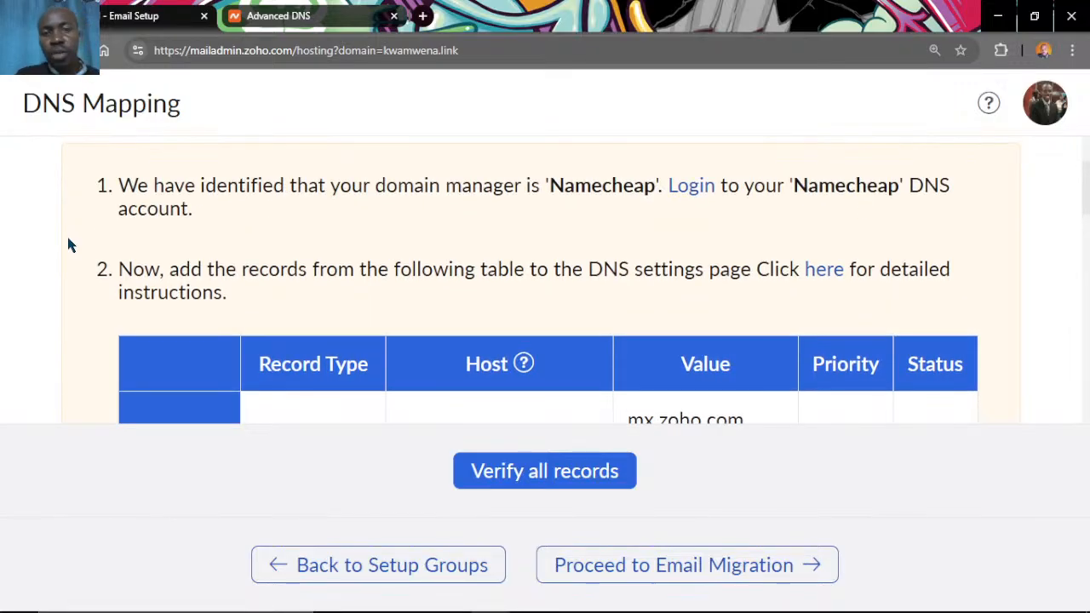
pyautogui.scroll(-1, 68, 244)
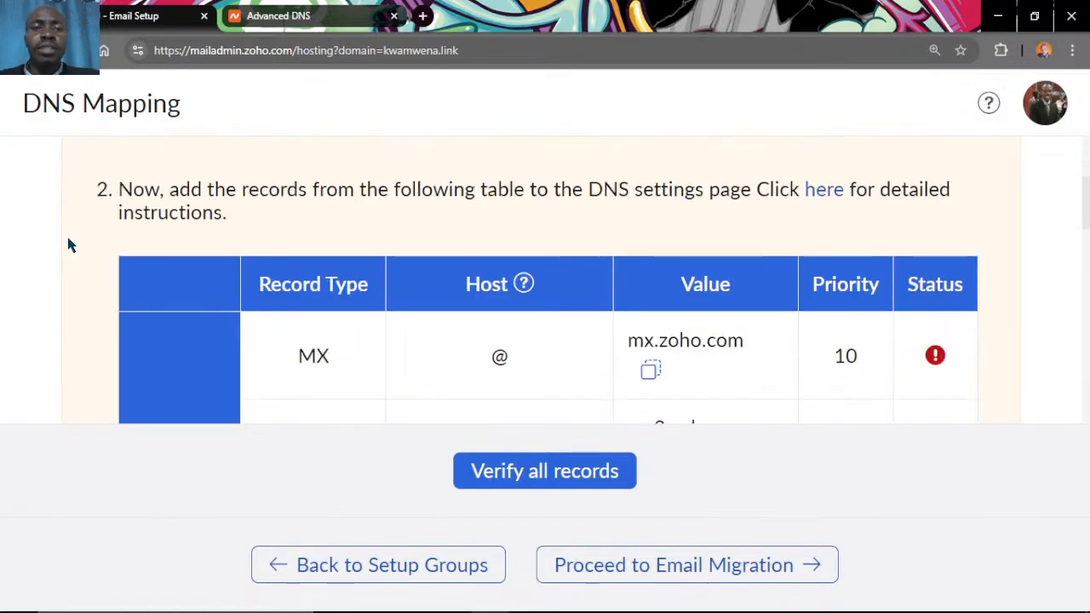
pyautogui.scroll(-1, 68, 244)
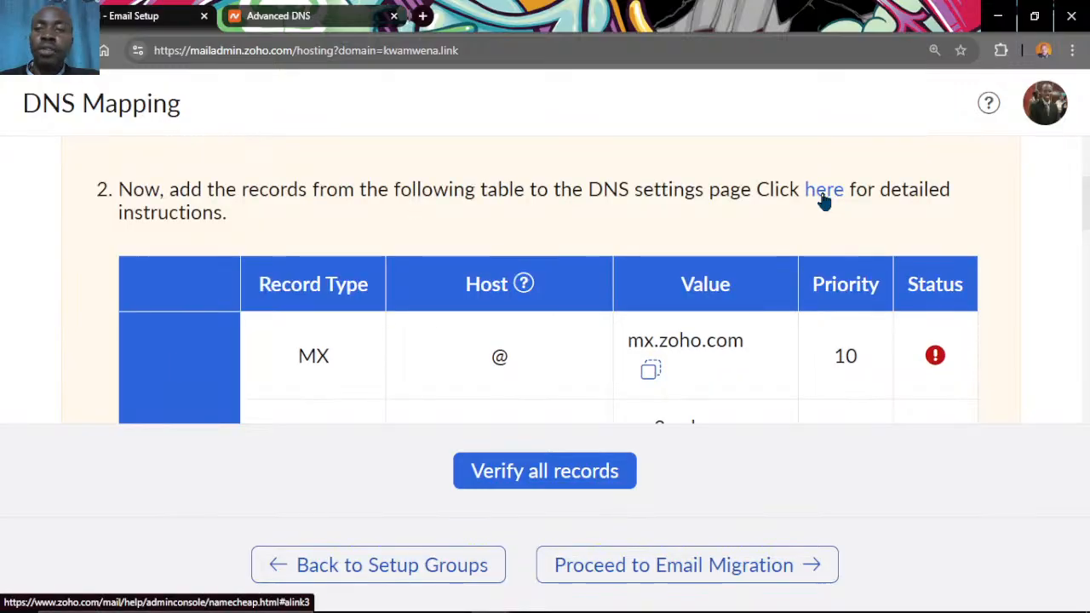
# Open Zoho's Namecheap MX guide and read steps 1–4, up to selecting Custom MX.
pyautogui.click(824, 190)
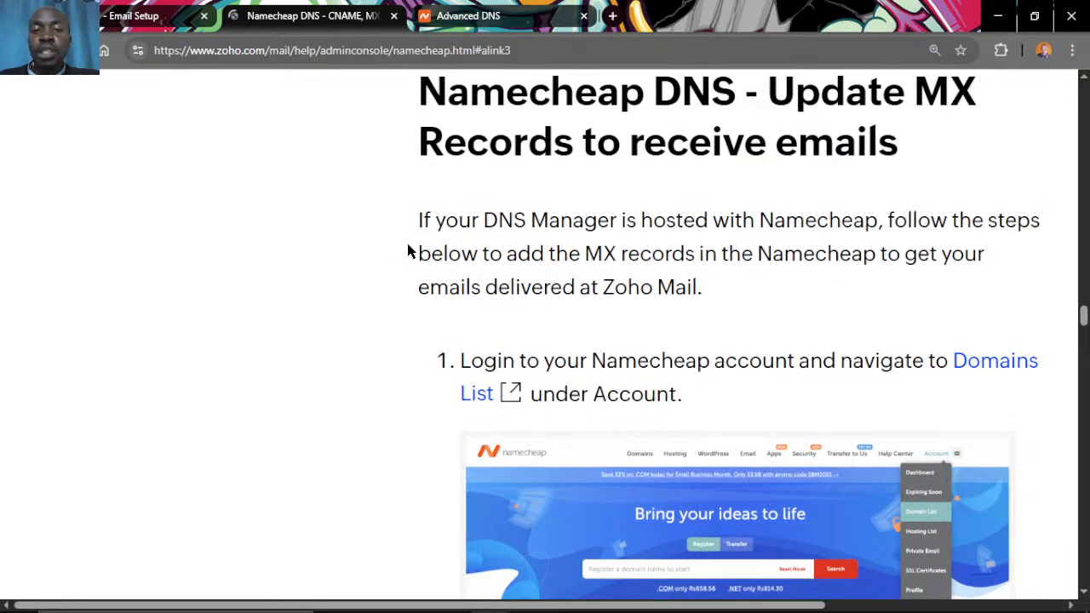
pyautogui.scroll(-4, 407, 253)
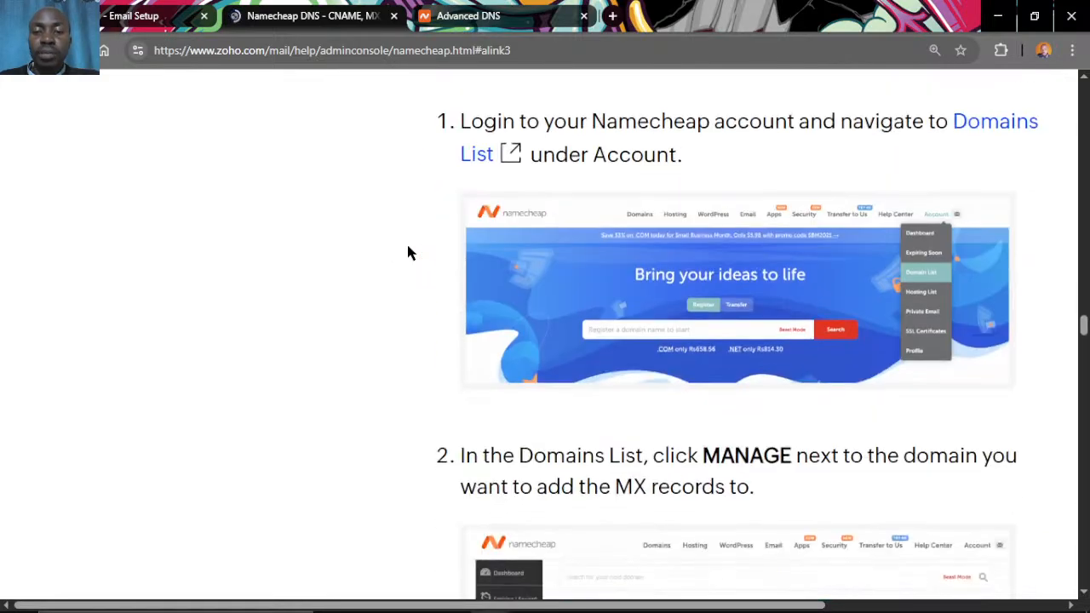
pyautogui.scroll(-2, 407, 253)
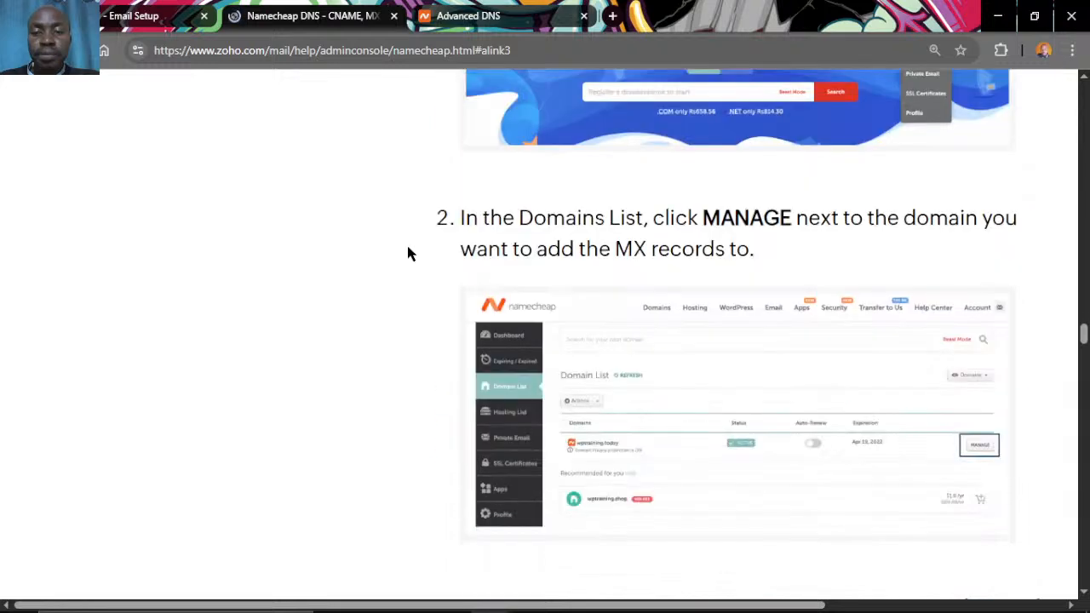
pyautogui.scroll(-6, 408, 253)
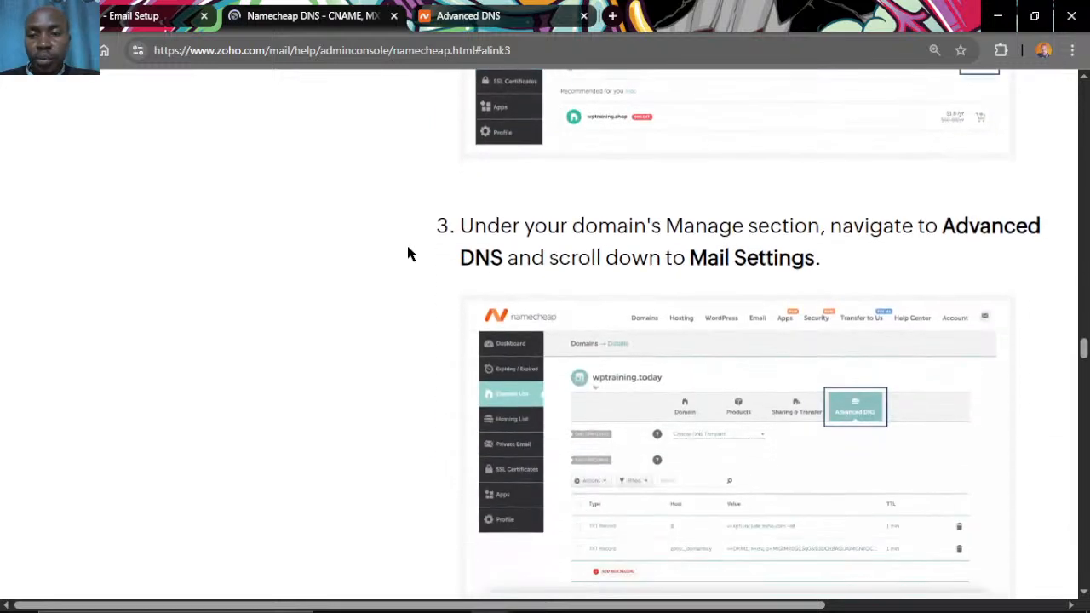
pyautogui.scroll(-2, 407, 253)
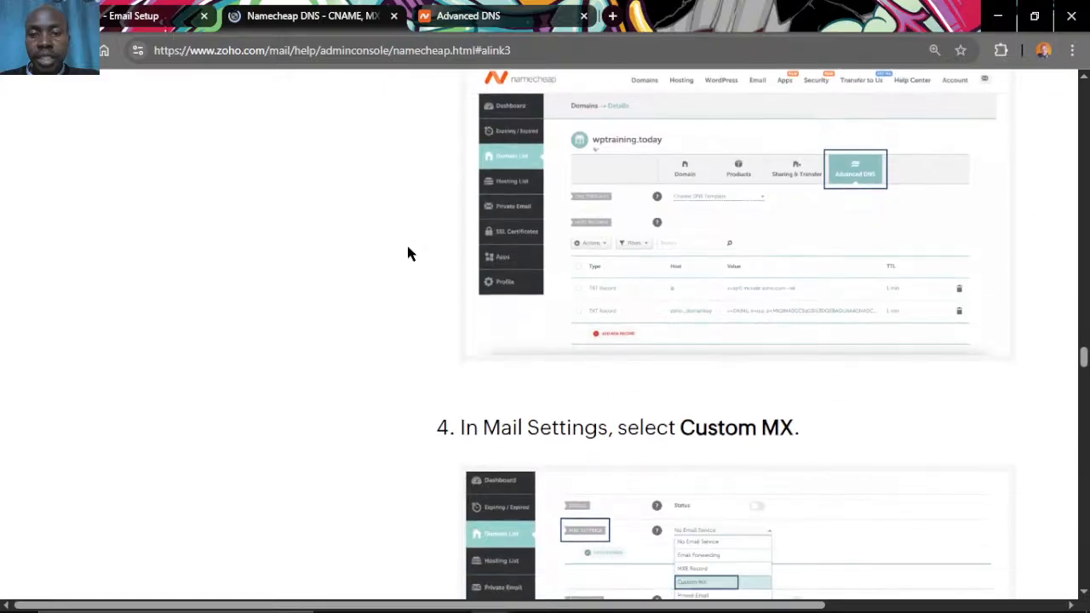
pyautogui.scroll(-2, 408, 253)
pyautogui.scroll(20, 408, 253)
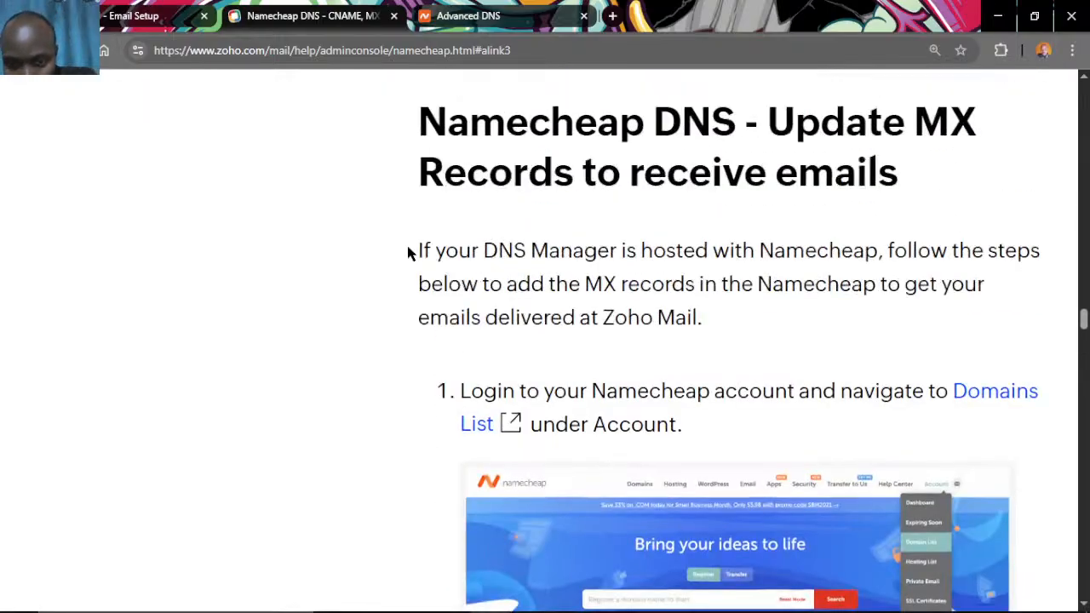
pyautogui.scroll(-3, 408, 253)
pyautogui.scroll(-6, 408, 253)
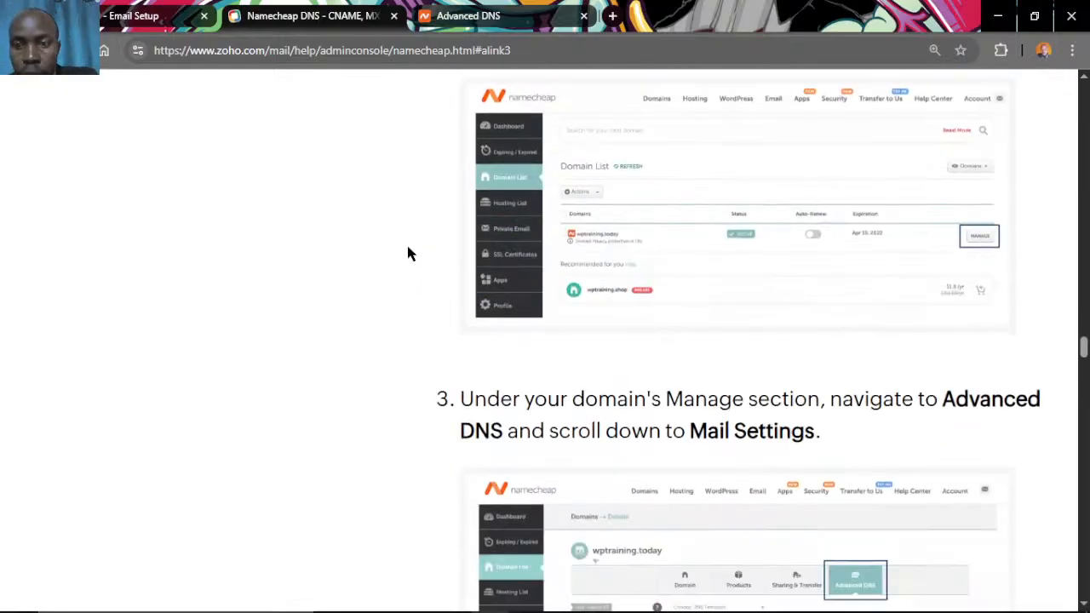
pyautogui.scroll(-3, 407, 253)
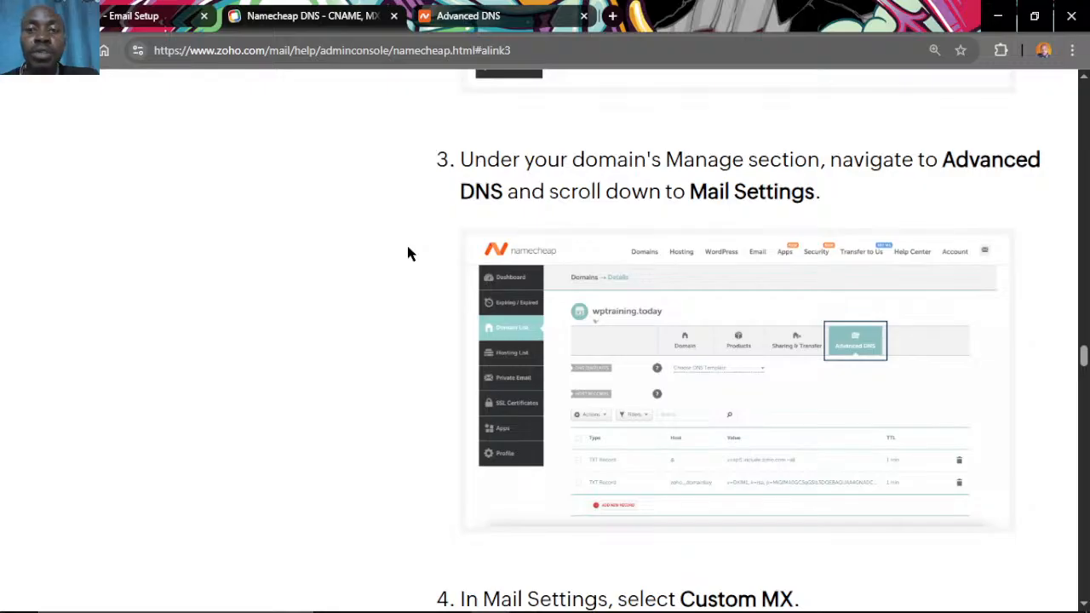
pyautogui.scroll(-1, 408, 253)
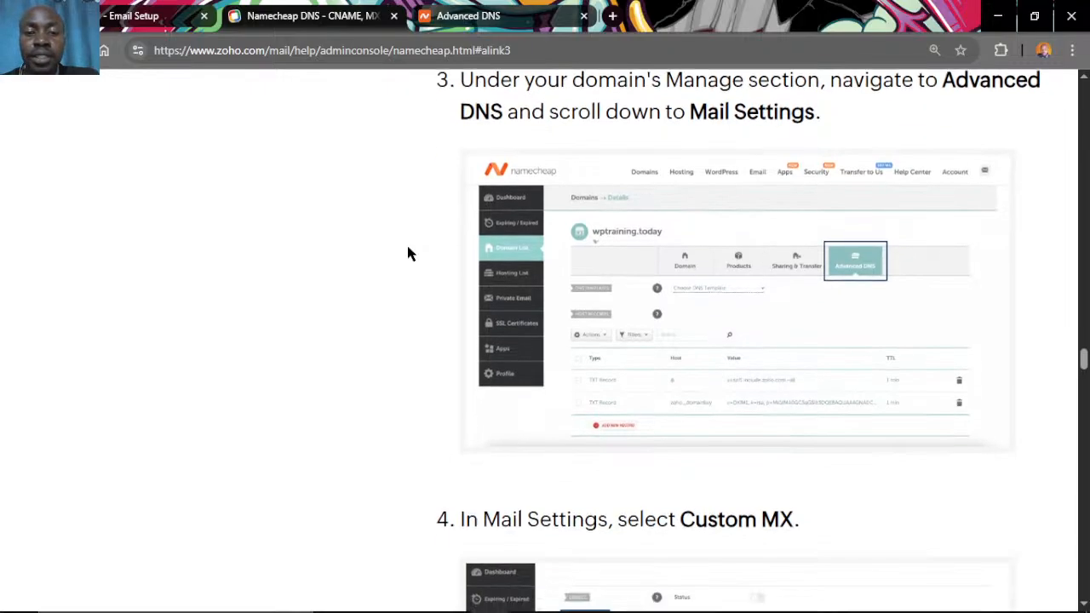
pyautogui.scroll(-2, 408, 253)
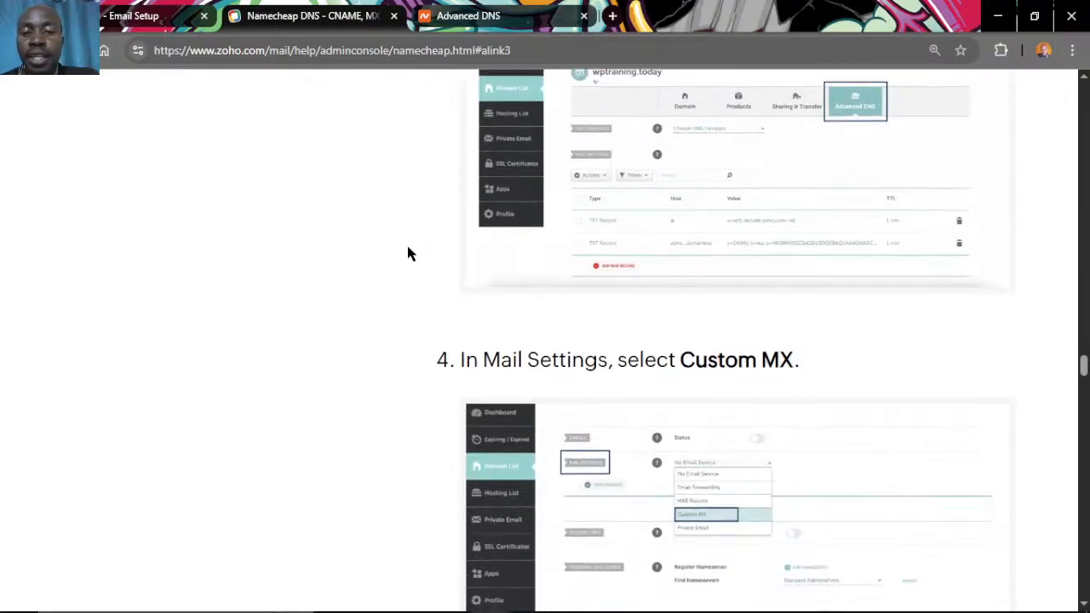
pyautogui.scroll(-1, 408, 252)
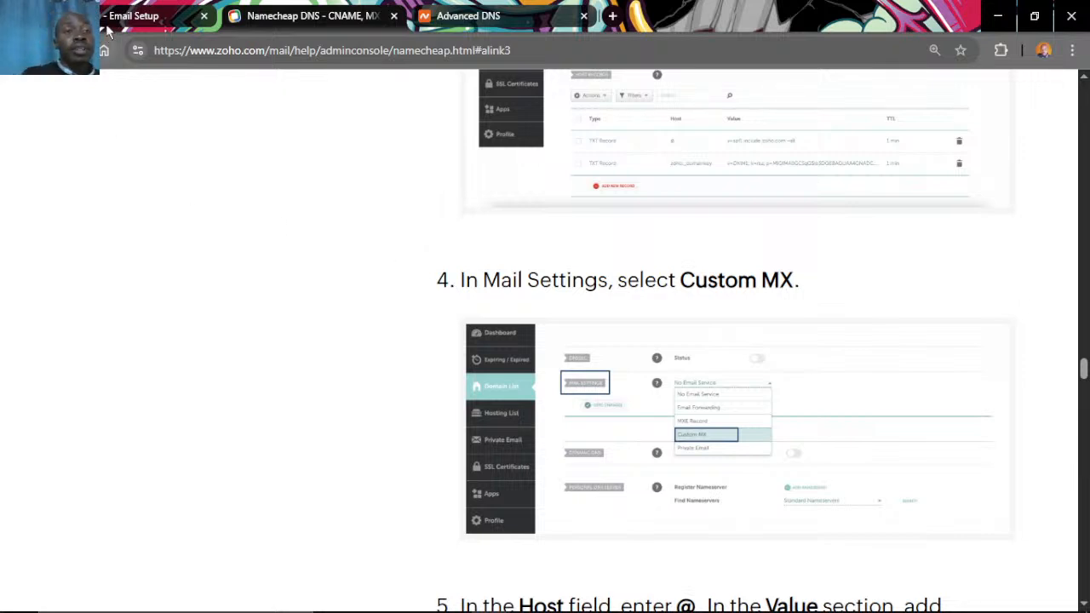
# Switch Namecheap Mail Settings to Custom MX and check the guide's step 5: host @, mx.zoho.com, priority 10.
pyautogui.click(503, 16)
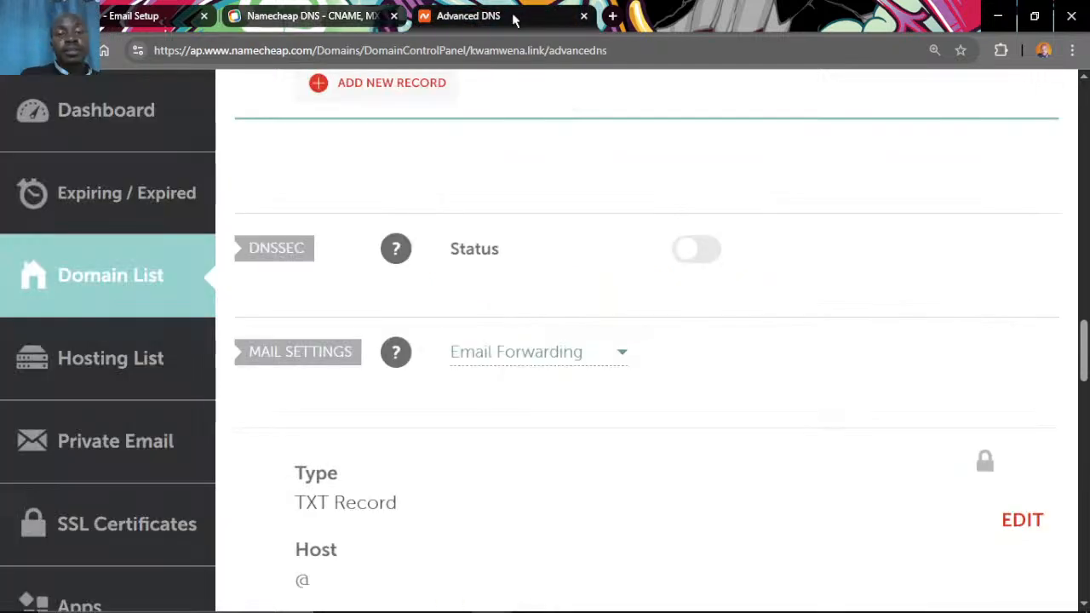
pyautogui.click(620, 356)
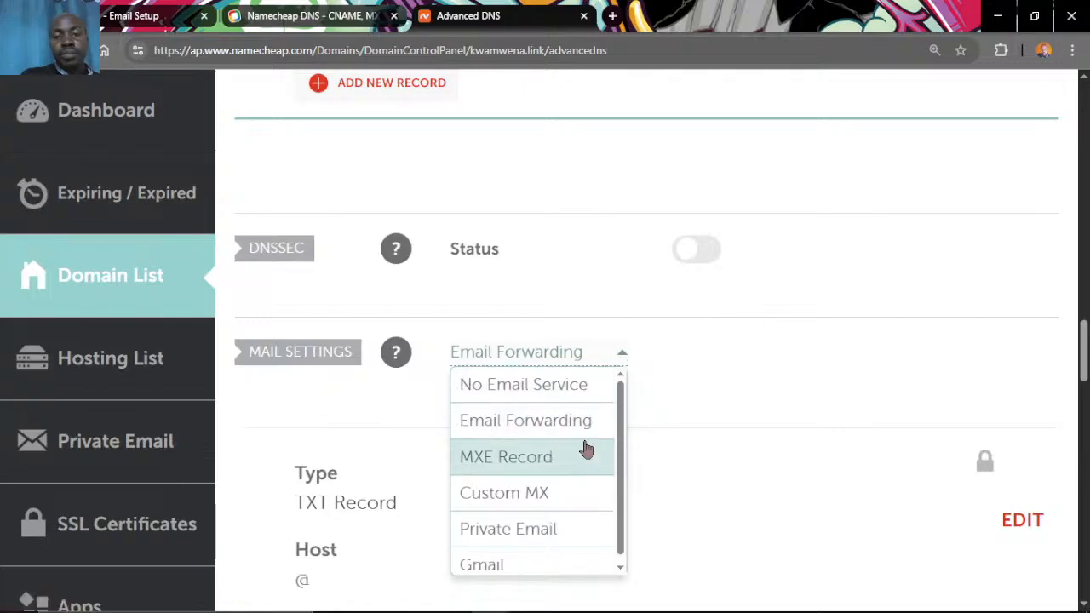
pyautogui.click(545, 490)
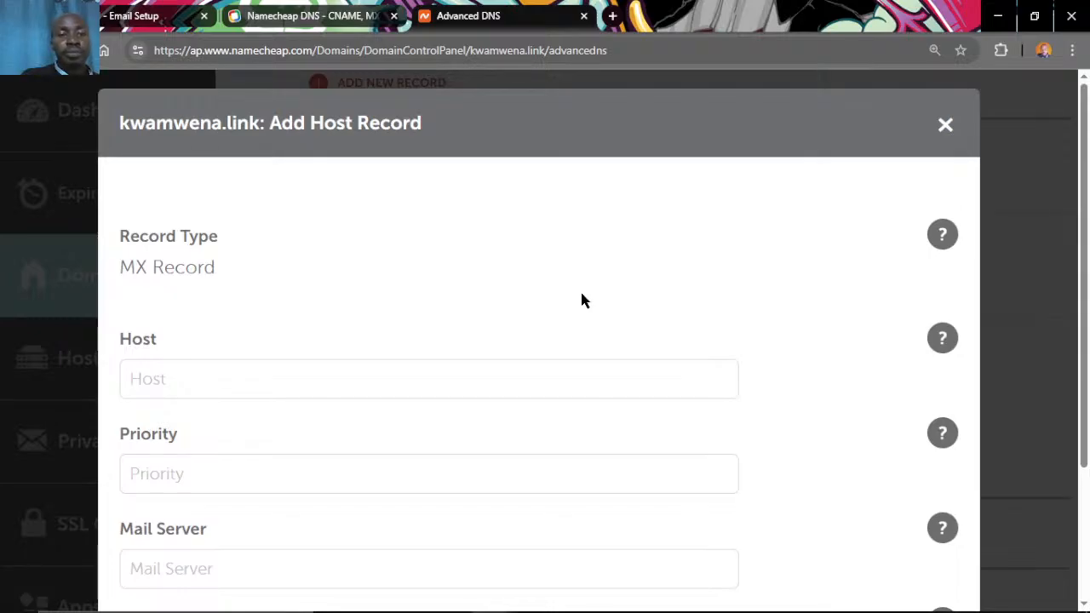
pyautogui.scroll(-2, 582, 300)
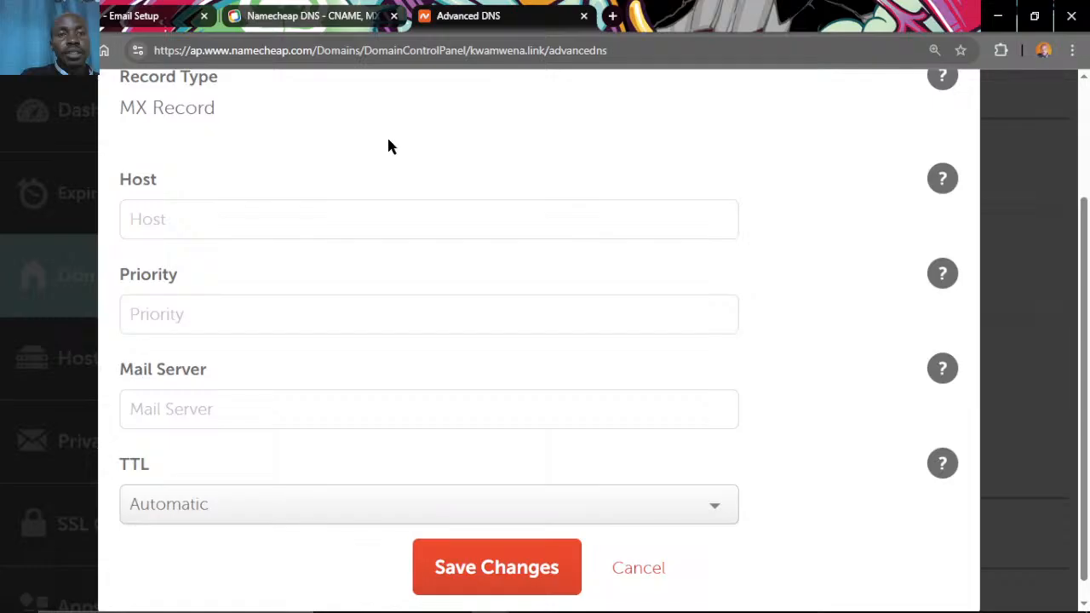
pyautogui.hotkey('ctrl', 'shift', 'Tab')
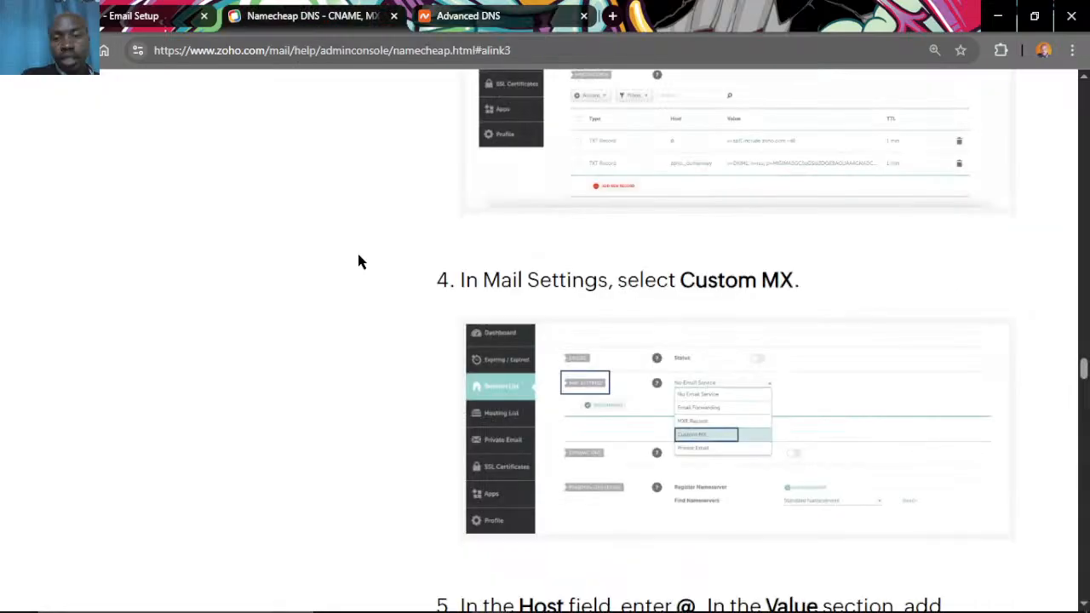
pyautogui.scroll(-3, 358, 262)
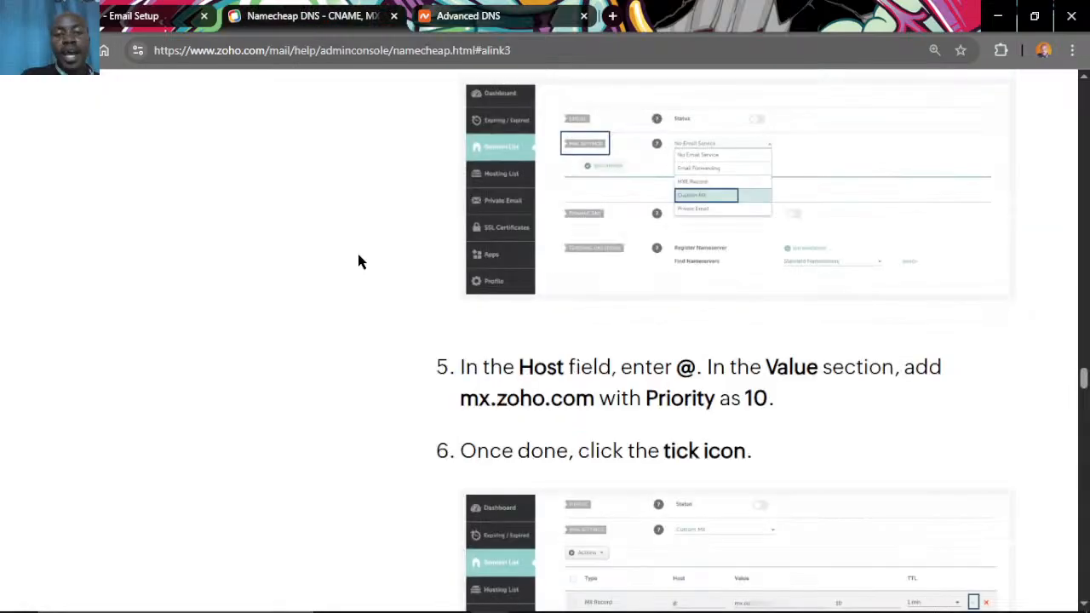
pyautogui.hotkey('ctrl', 'Tab')
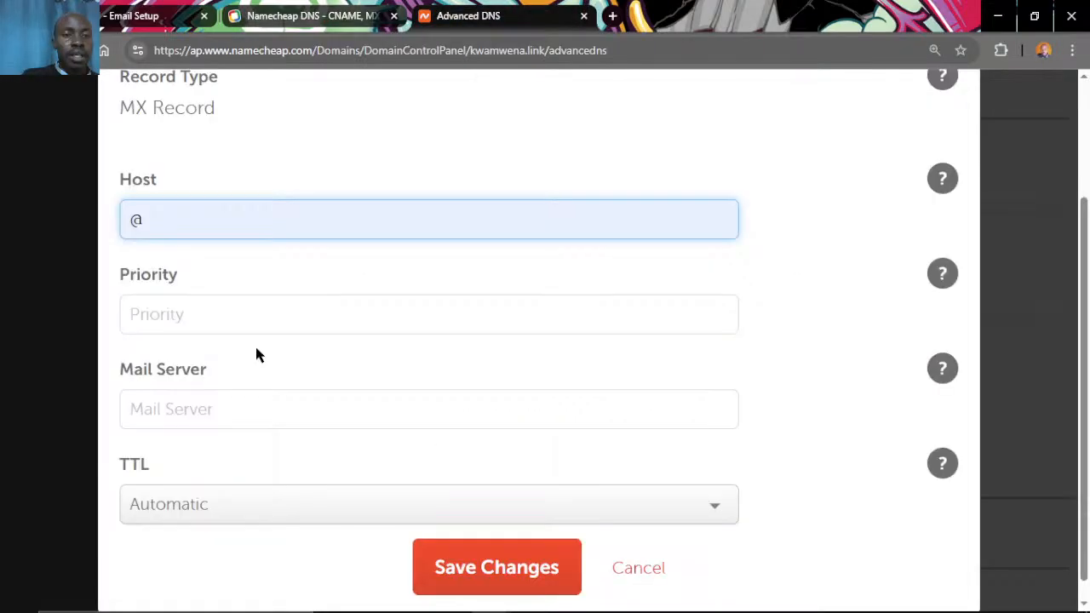
# Fill the @ MX record with priority 10 and mail server mx.zoho.com, and save it.
pyautogui.click(188, 26)
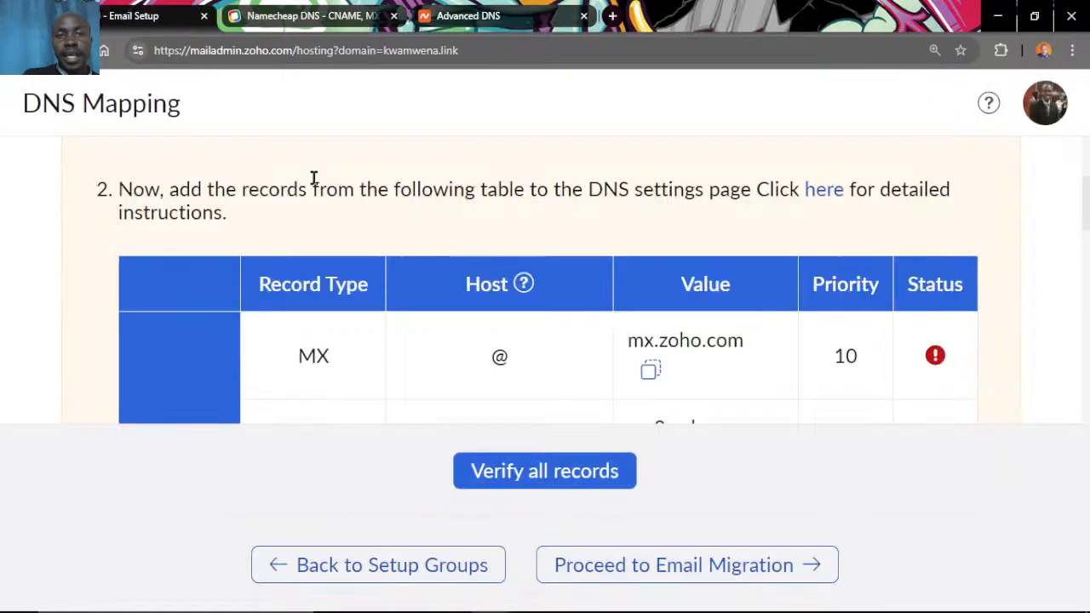
pyautogui.click(490, 22)
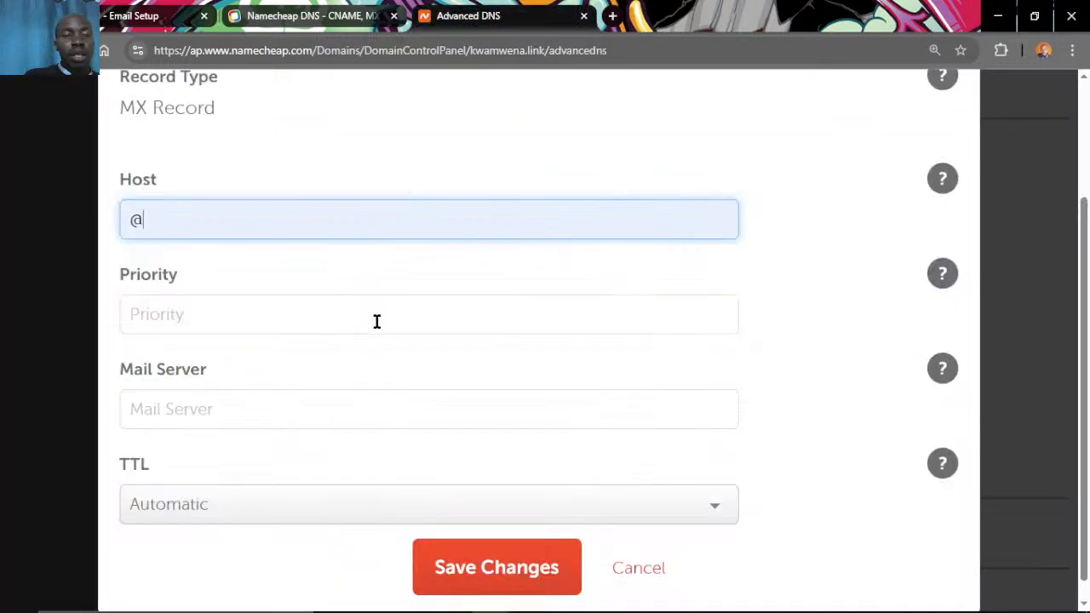
pyautogui.click(336, 316)
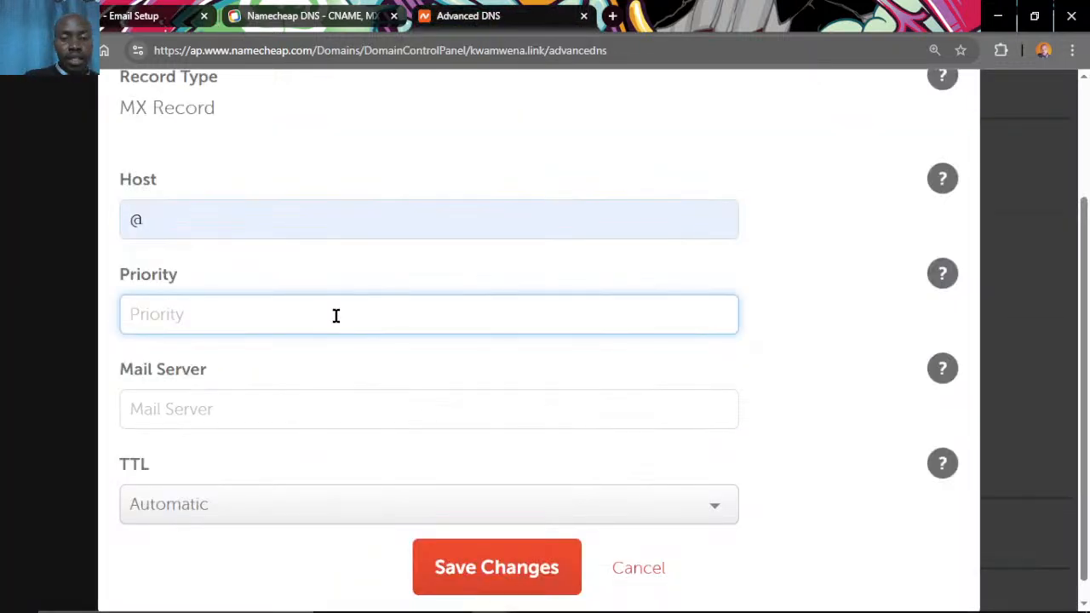
pyautogui.write('10')
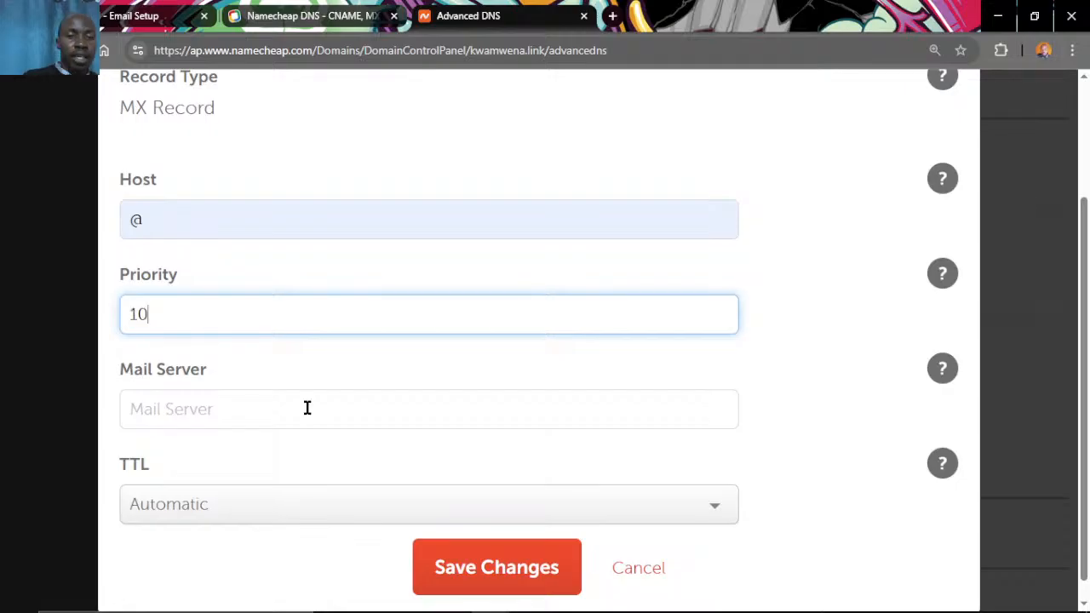
pyautogui.click(308, 408)
pyautogui.write('mx')
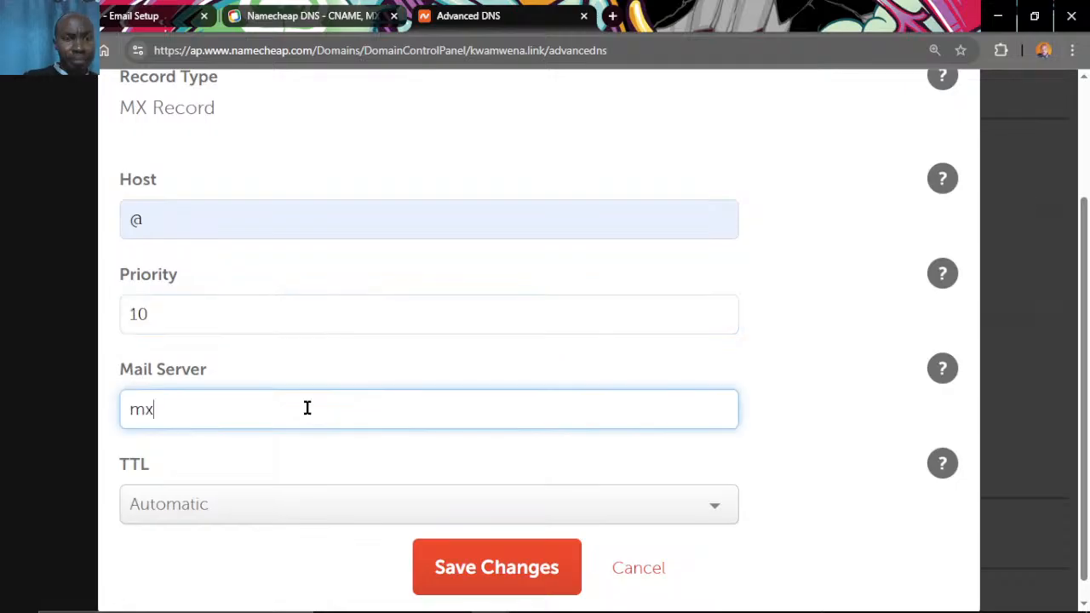
pyautogui.write('.zoh')
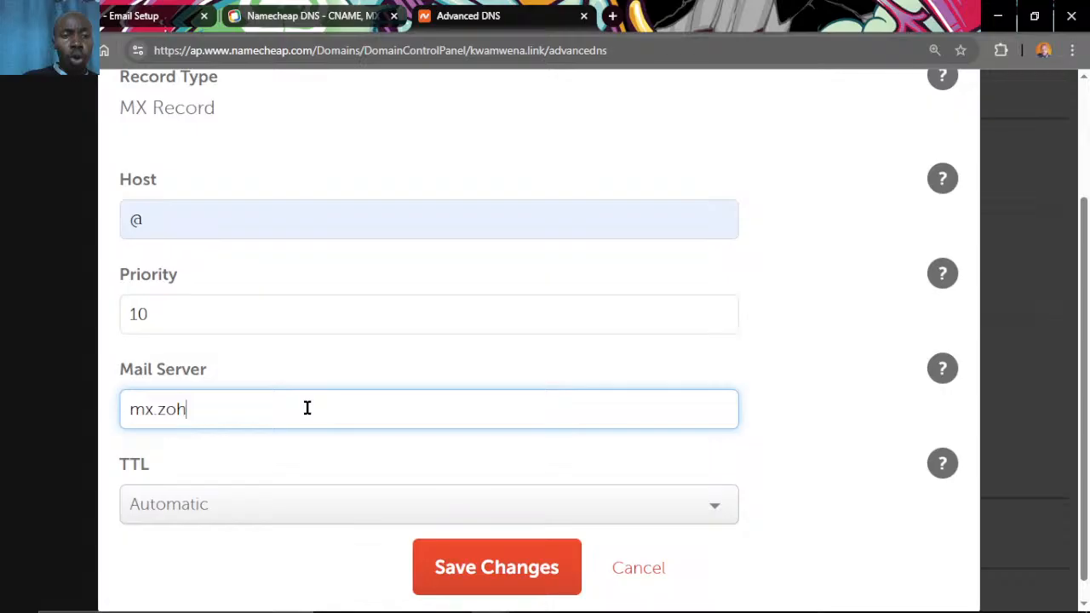
pyautogui.write('o.com')
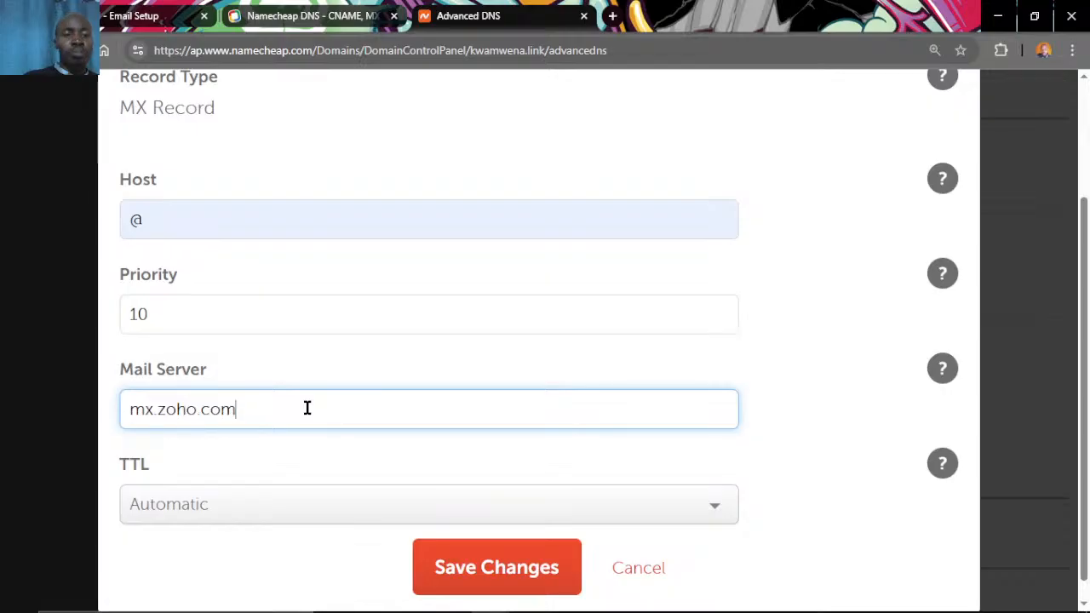
pyautogui.scroll(-1, 358, 348)
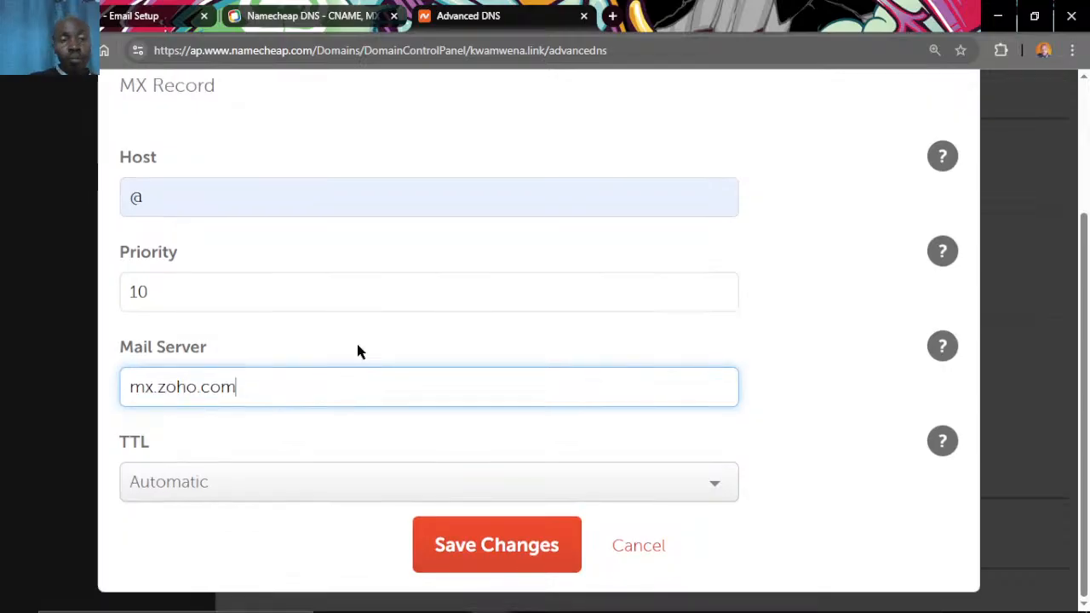
pyautogui.scroll(1, 357, 350)
pyautogui.scroll(-1, 358, 351)
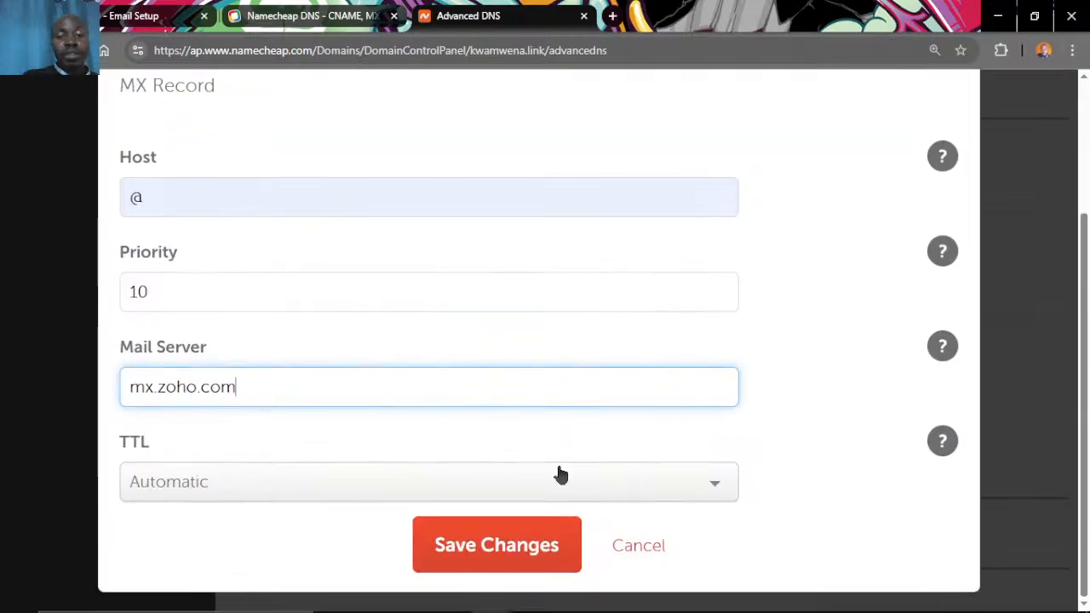
pyautogui.click(534, 547)
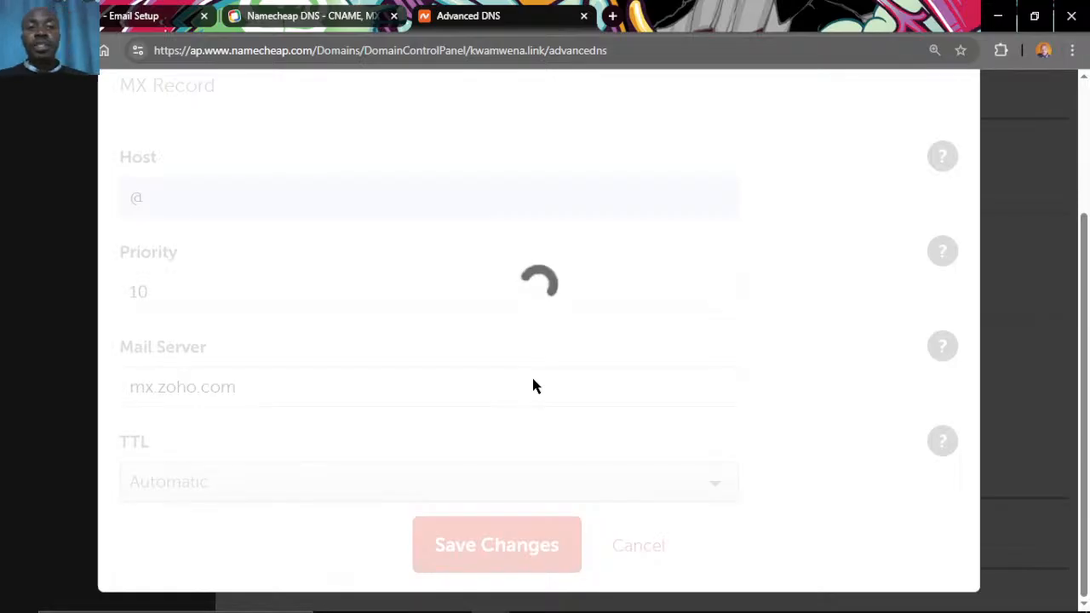
pyautogui.scroll(2, 720, 334)
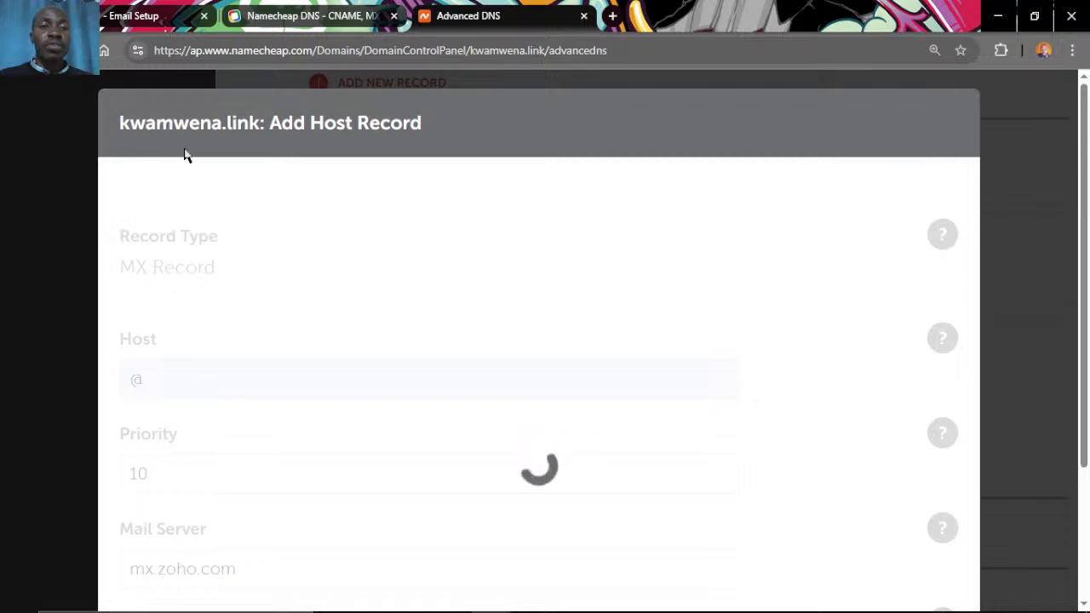
pyautogui.click(123, 16)
pyautogui.scroll(-2, 219, 332)
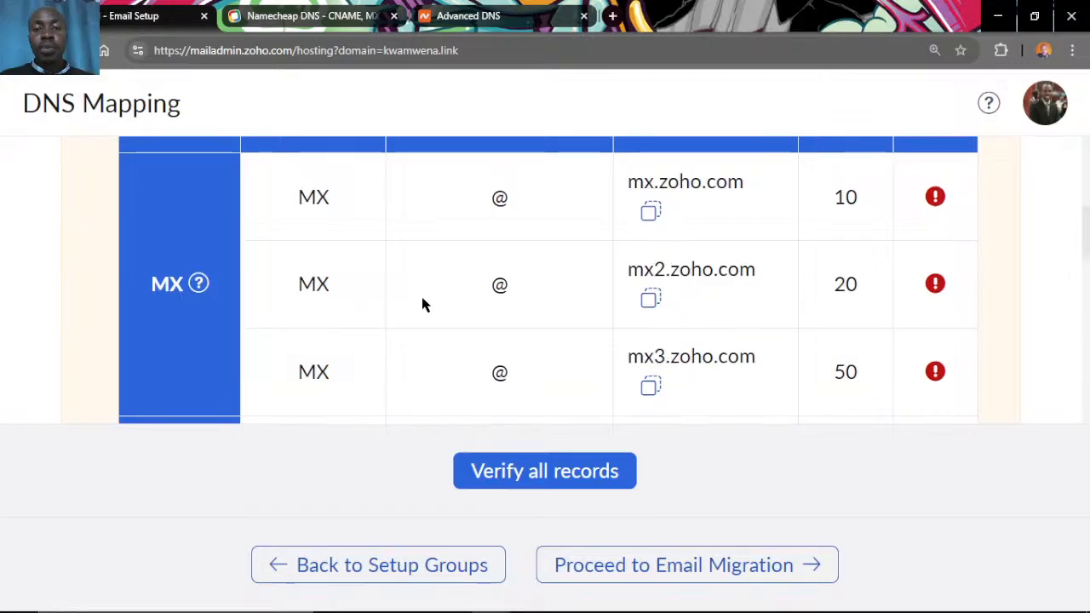
pyautogui.scroll(1, 331, 298)
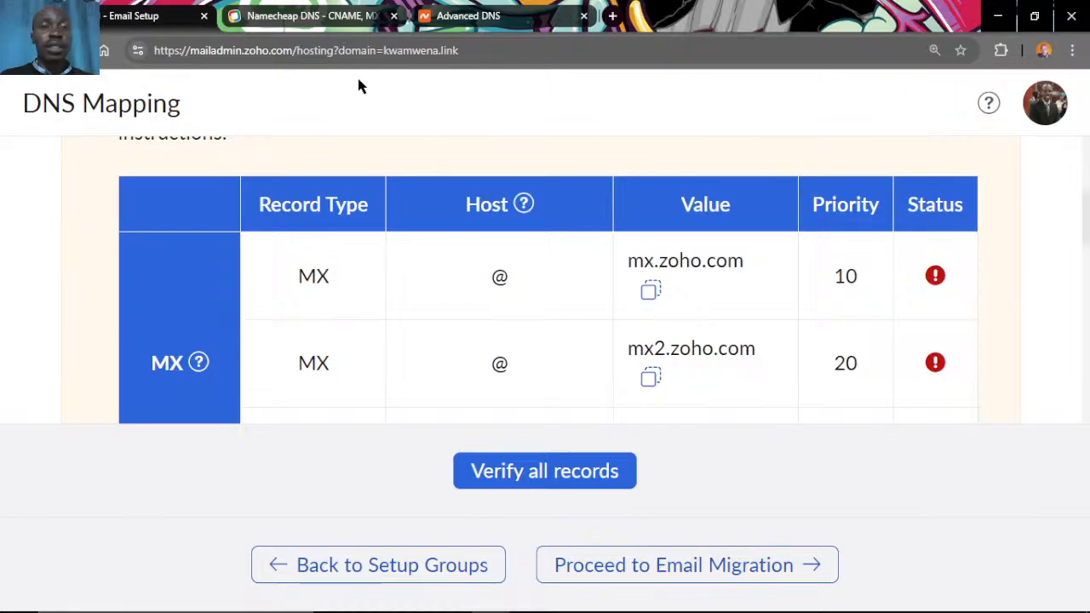
# Return to the kwamwena.link Advanced DNS page and reload it past the stalled MX save.
pyautogui.click(468, 16)
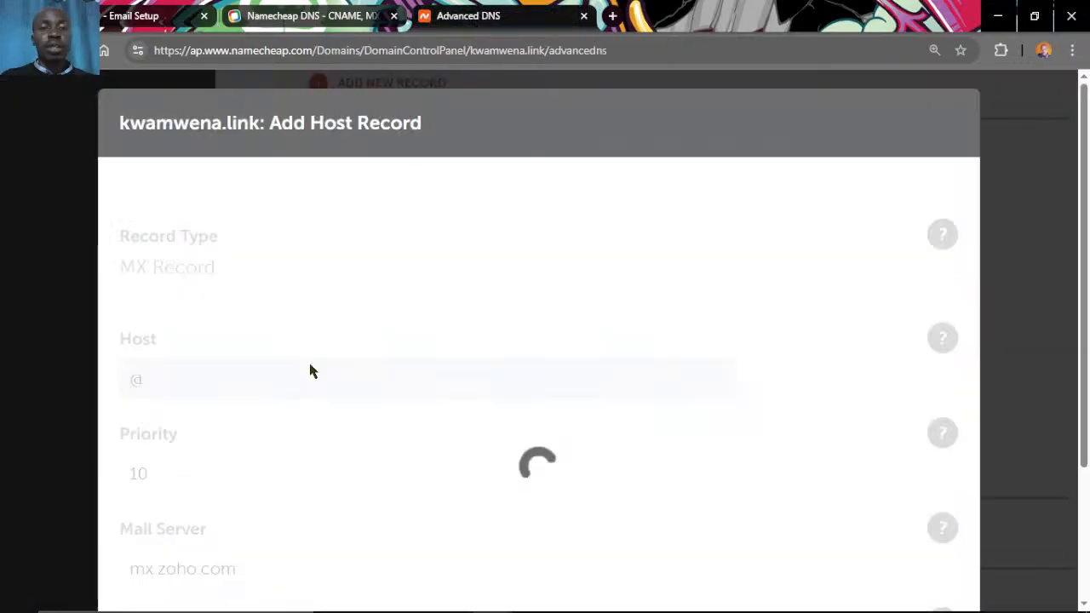
pyautogui.scroll(-1, 232, 383)
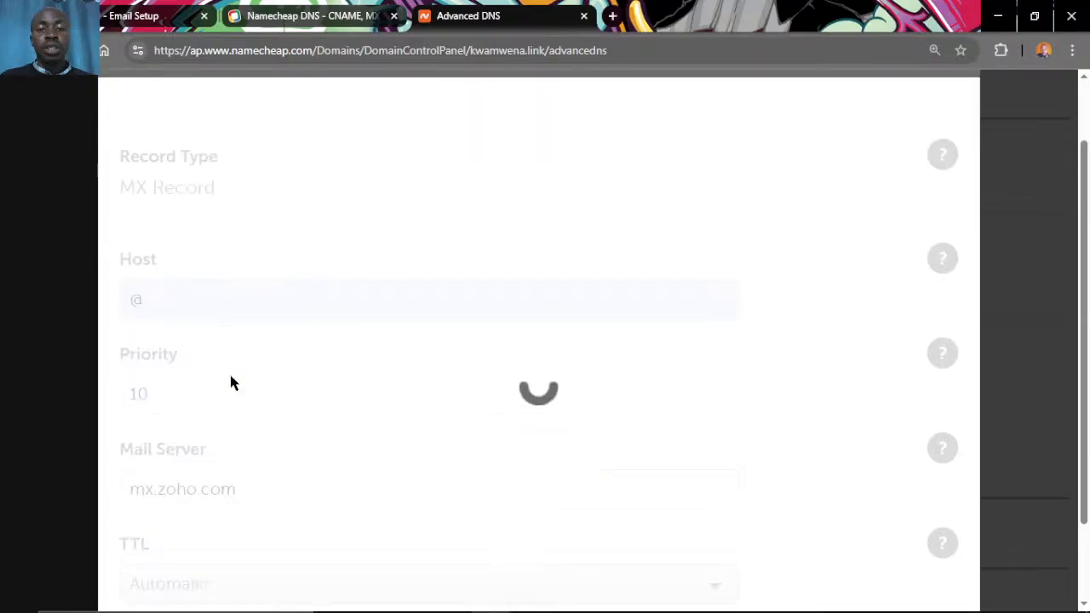
pyautogui.scroll(-1, 232, 383)
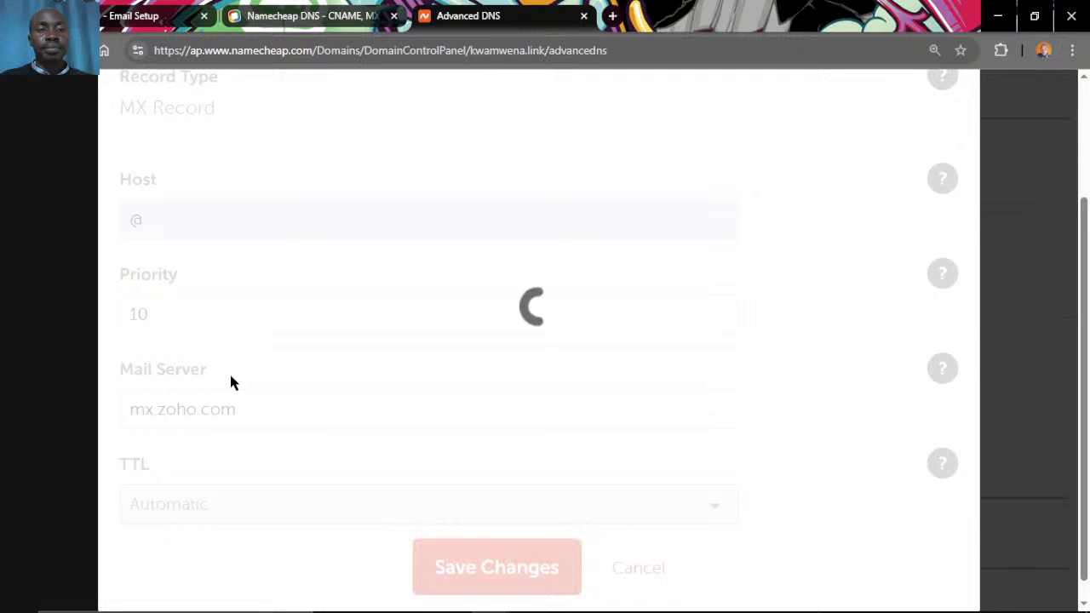
pyautogui.scroll(-1, 229, 383)
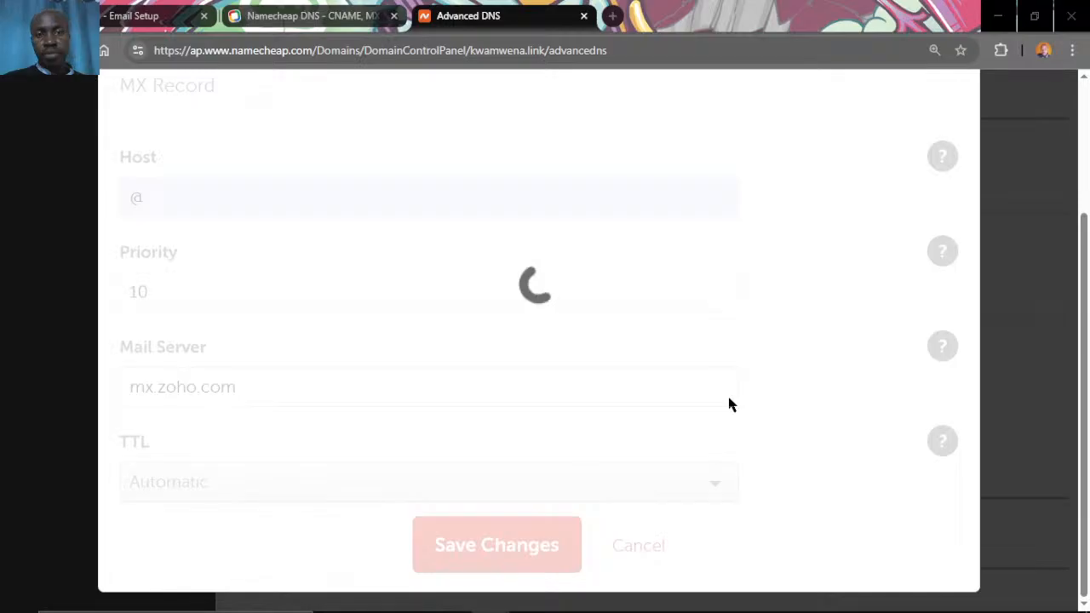
pyautogui.scroll(3, 729, 404)
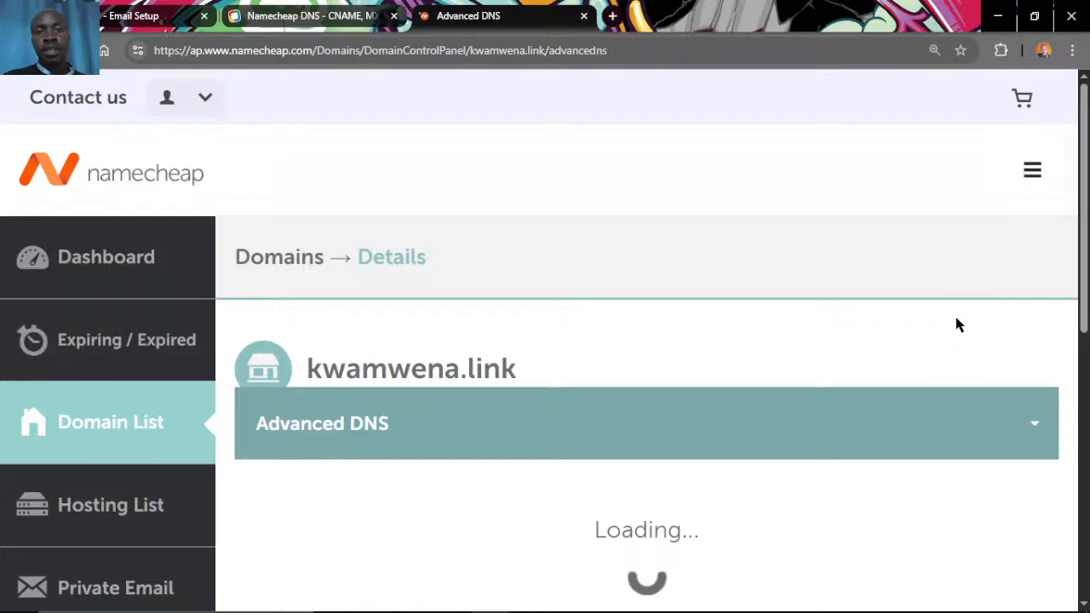
# Switch Mail Settings to Custom MX, then dismiss the new MX record form.
pyautogui.scroll(-15, 706, 335)
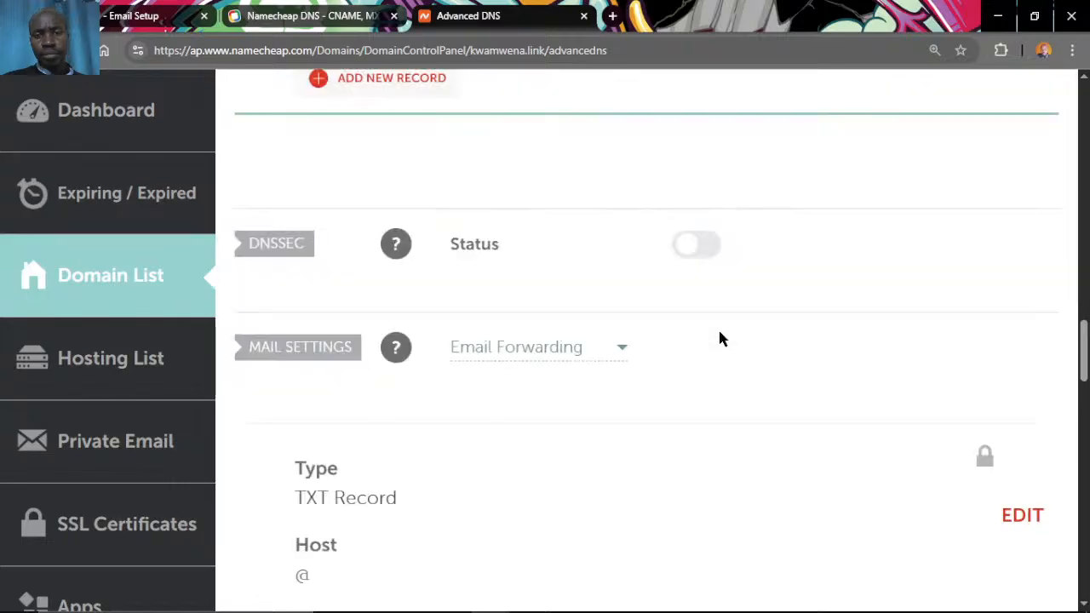
pyautogui.scroll(-2, 719, 338)
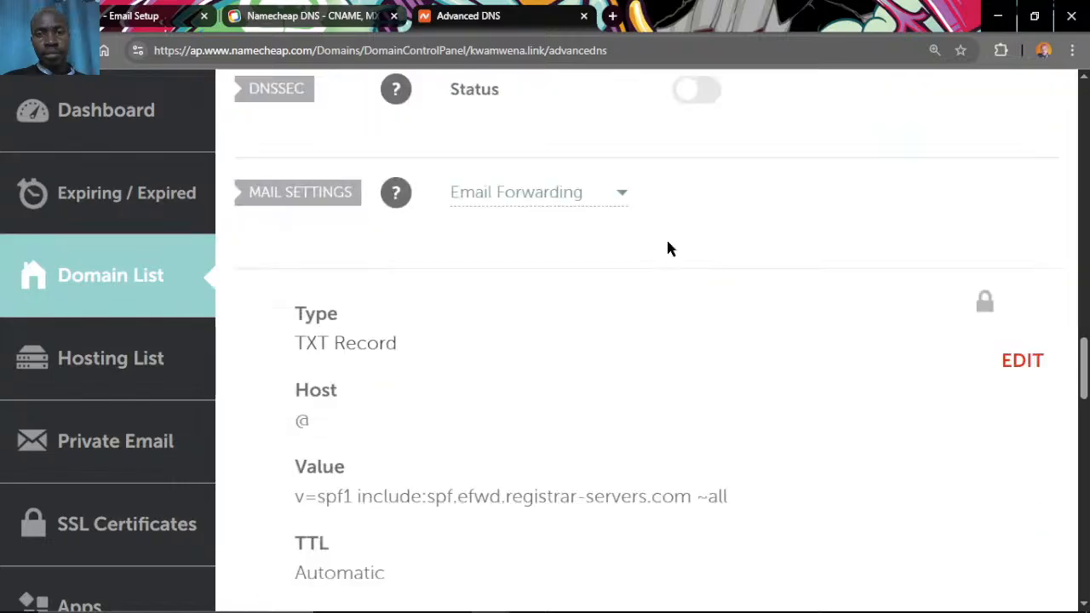
pyautogui.click(623, 194)
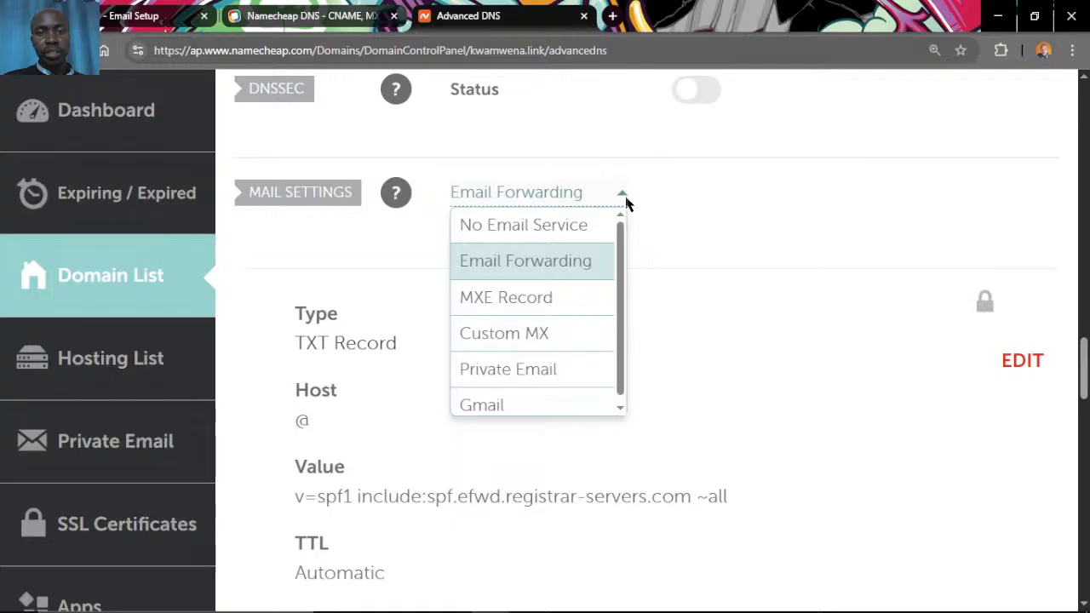
pyautogui.click(564, 334)
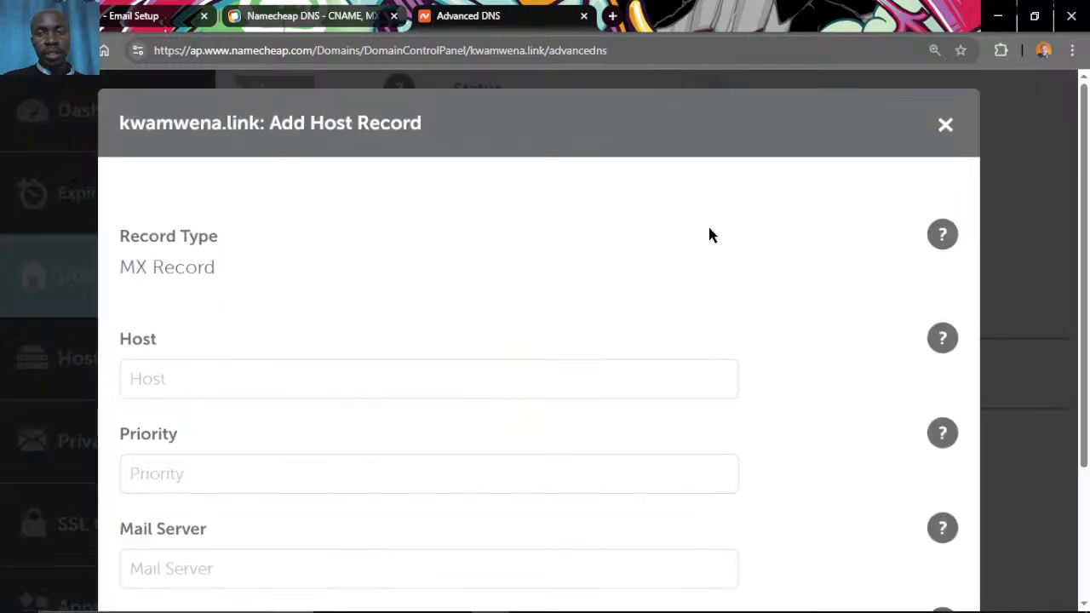
pyautogui.press('Escape')
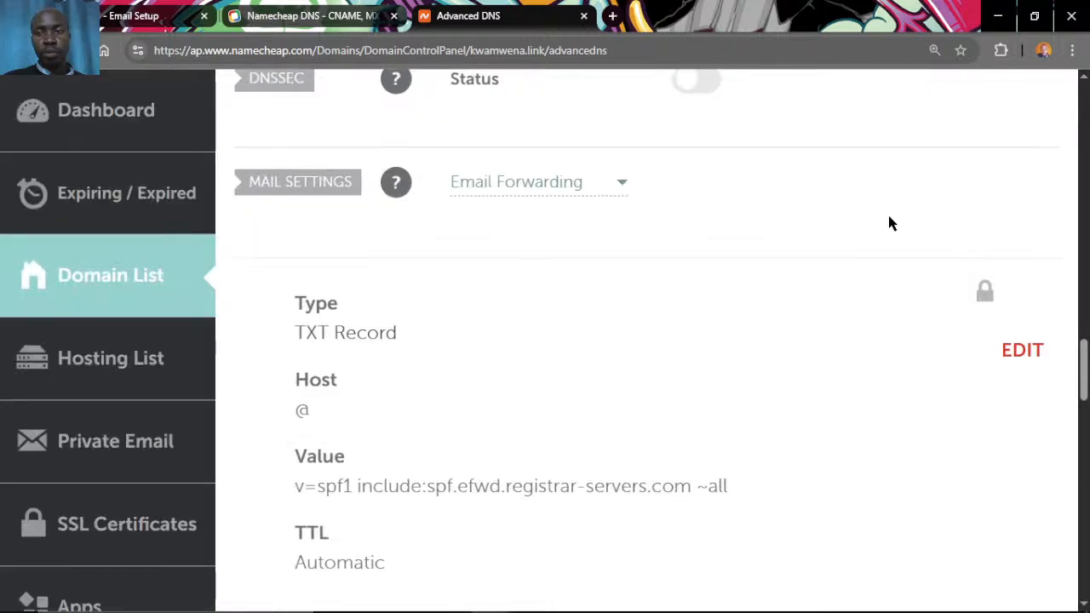
# Reopen the Mail Settings list of mail service options.
pyautogui.scroll(-4, 889, 223)
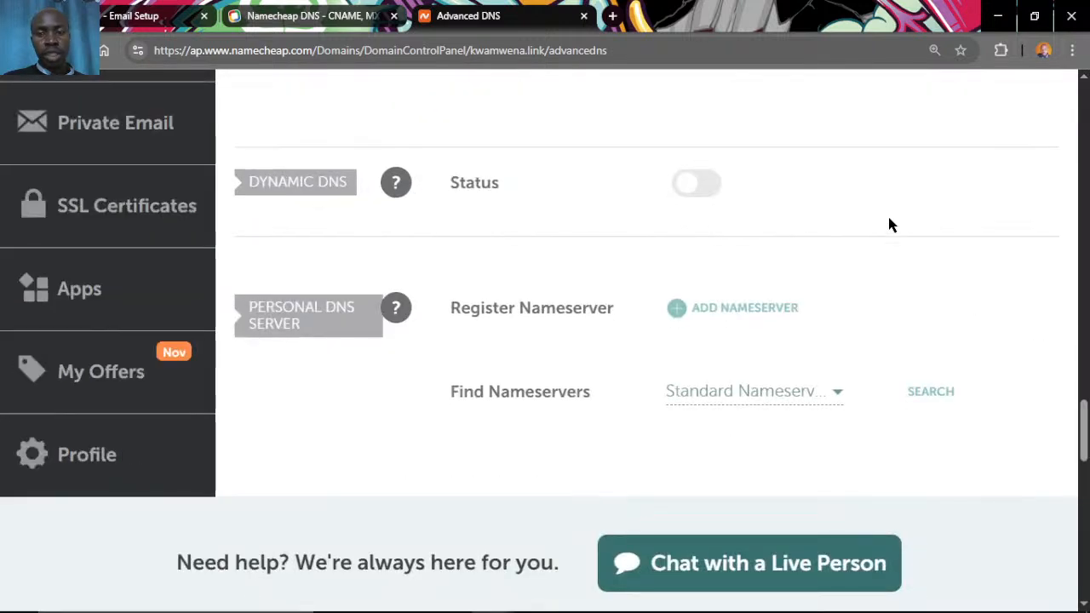
pyautogui.scroll(4, 889, 223)
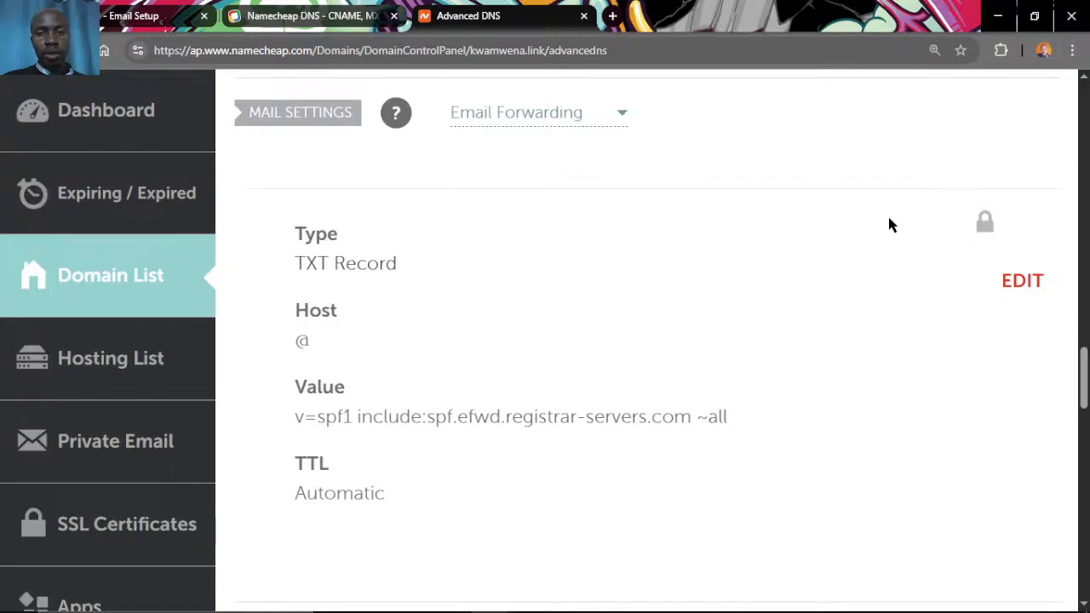
pyautogui.scroll(2, 889, 224)
pyautogui.click(621, 281)
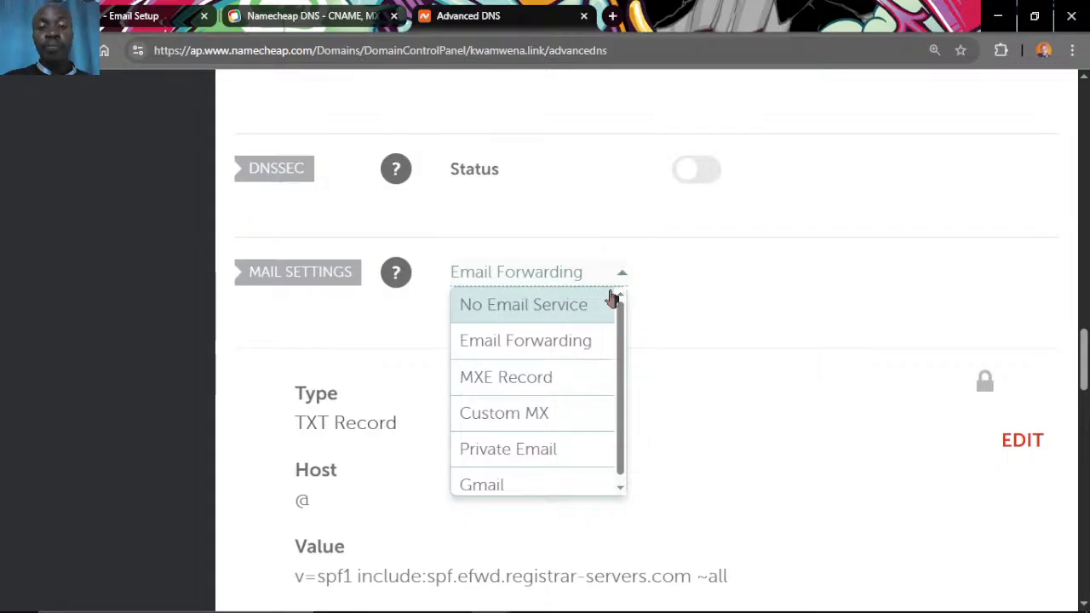
# Choose Custom MX and fill an MX record: host @, priority 10, mail server mx.zoho.com.
pyautogui.click(552, 416)
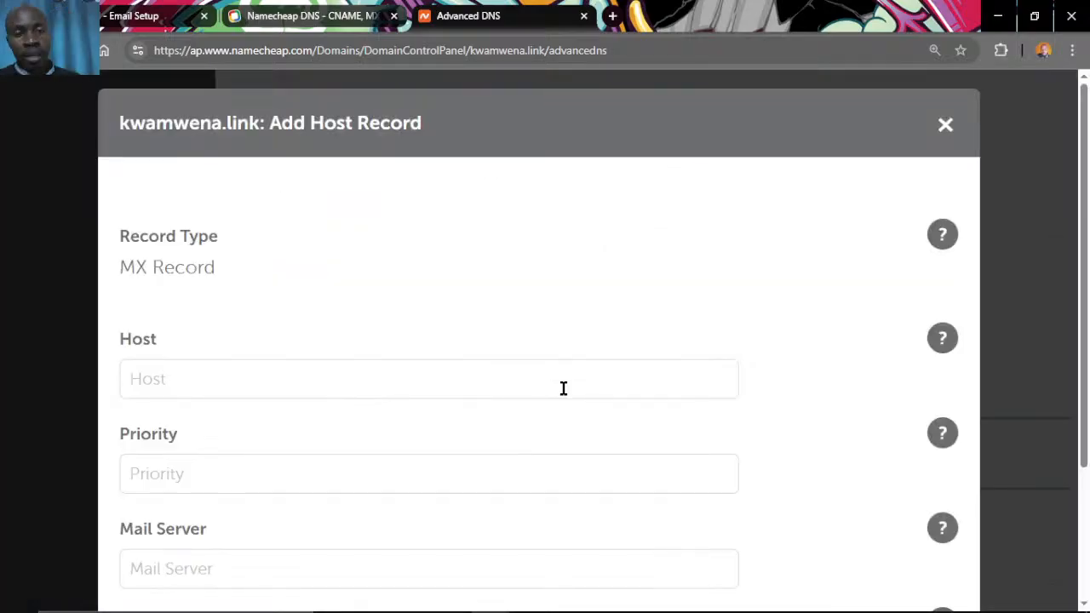
pyautogui.click(352, 380)
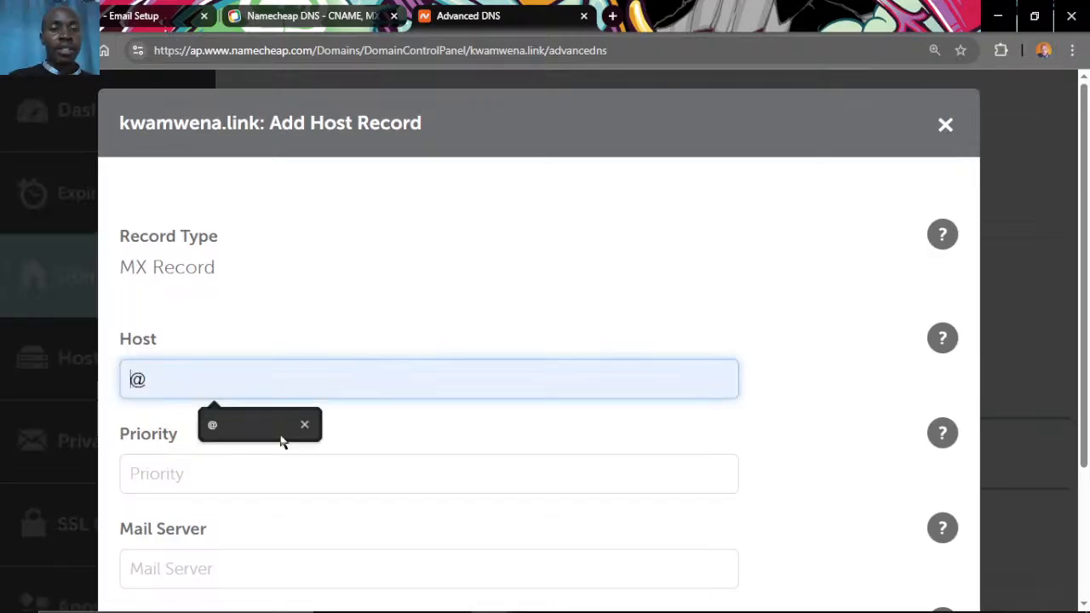
pyautogui.click(282, 440)
pyautogui.click(268, 474)
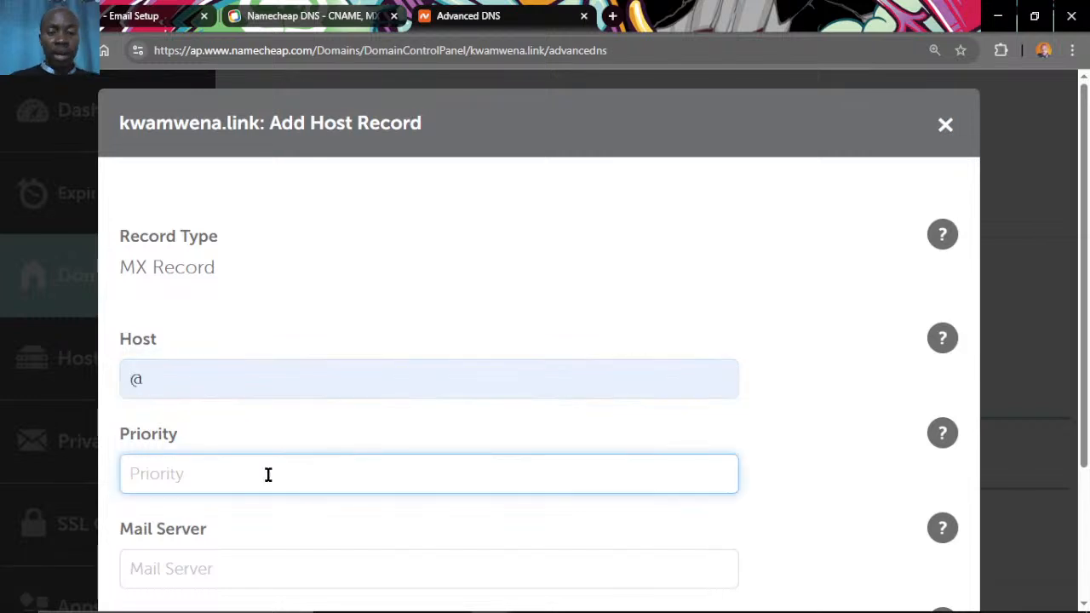
pyautogui.write('10')
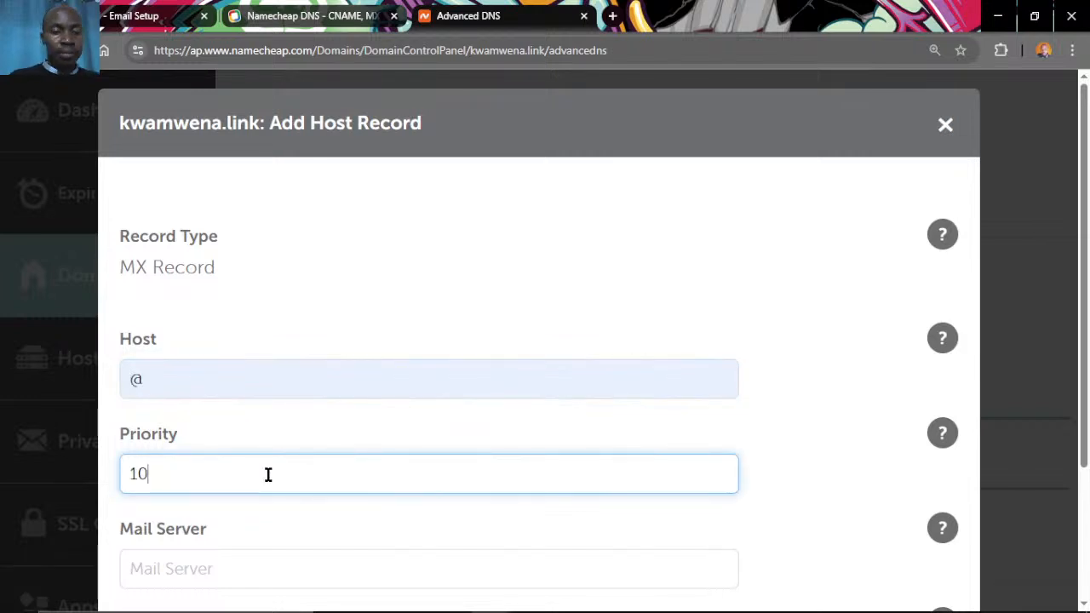
pyautogui.click(241, 566)
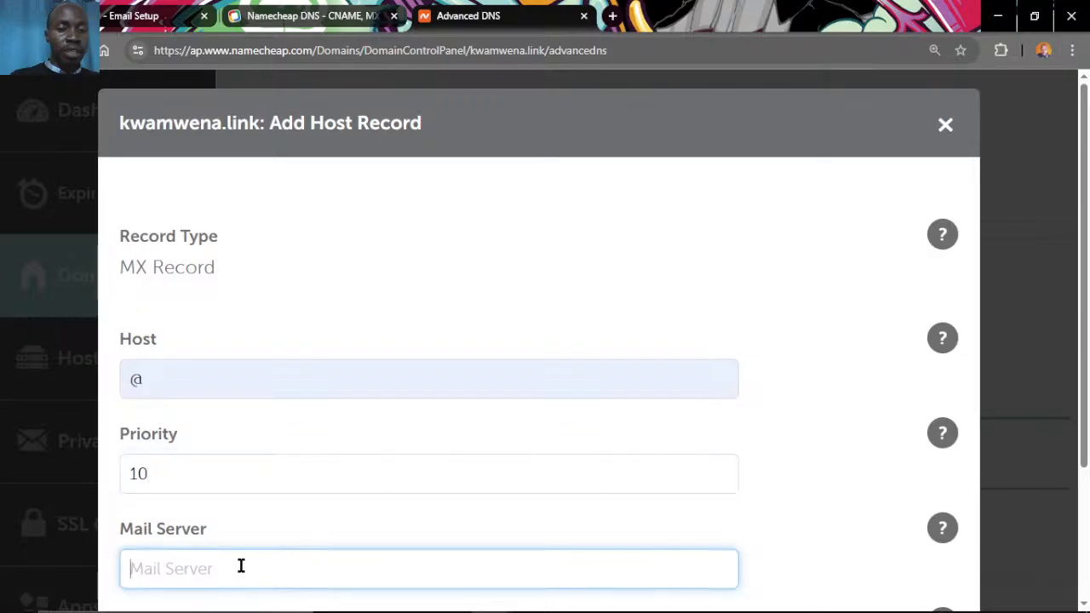
pyautogui.write('mx')
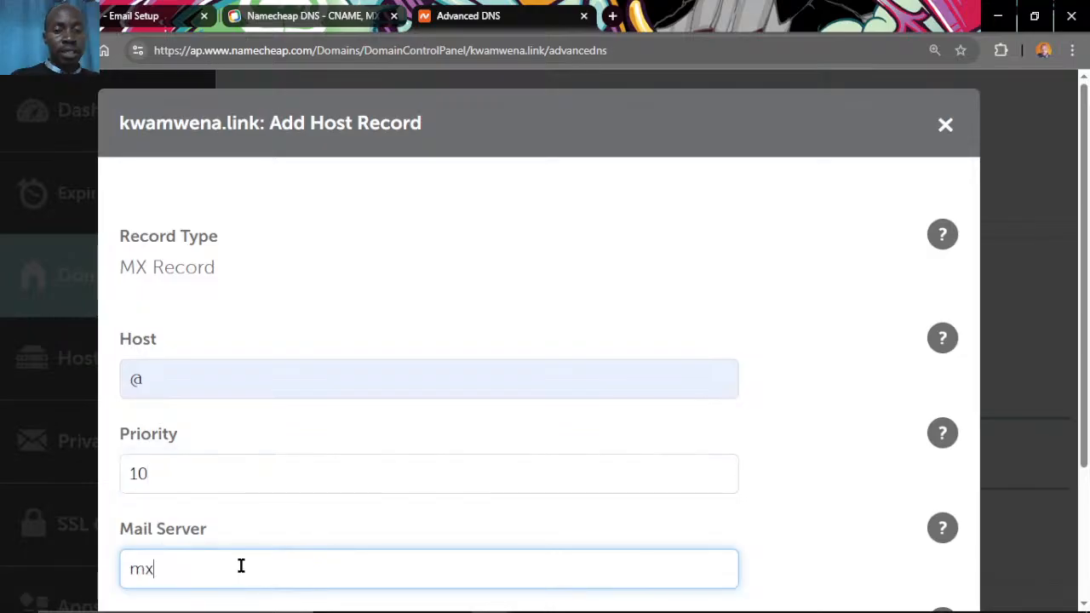
pyautogui.write('.zoho.co')
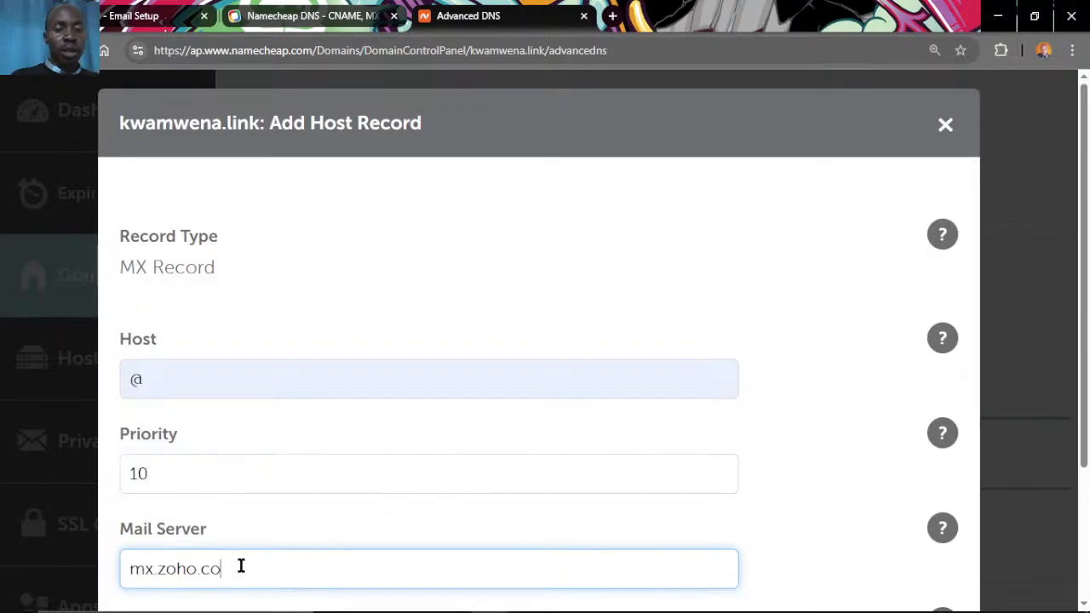
pyautogui.write('m')
pyautogui.click(287, 532)
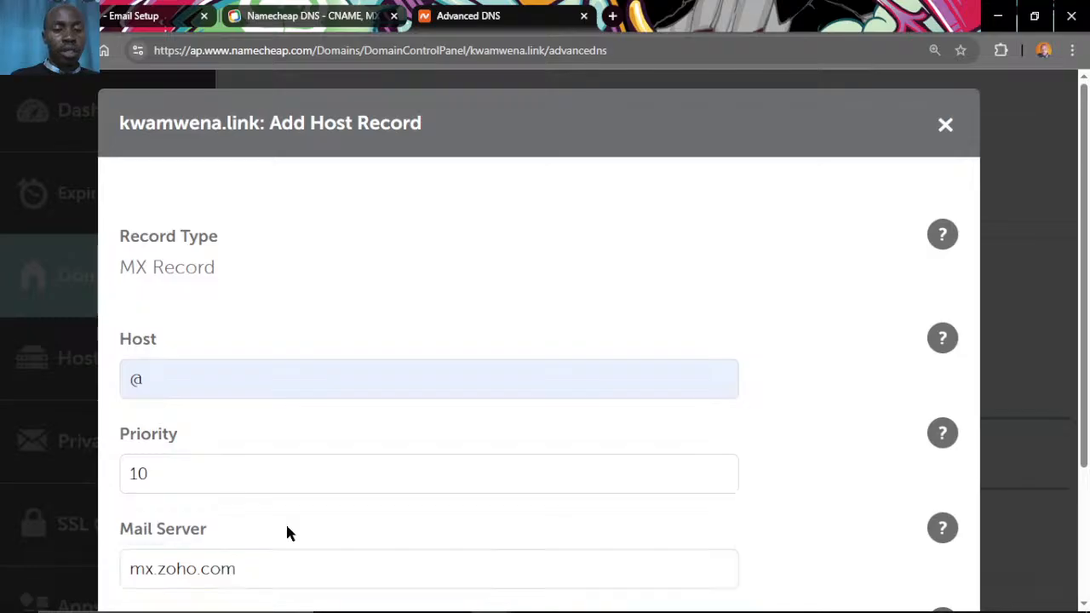
# Save the mx.zoho.com MX record and dismiss the settings-saved confirmation.
pyautogui.scroll(-2, 287, 532)
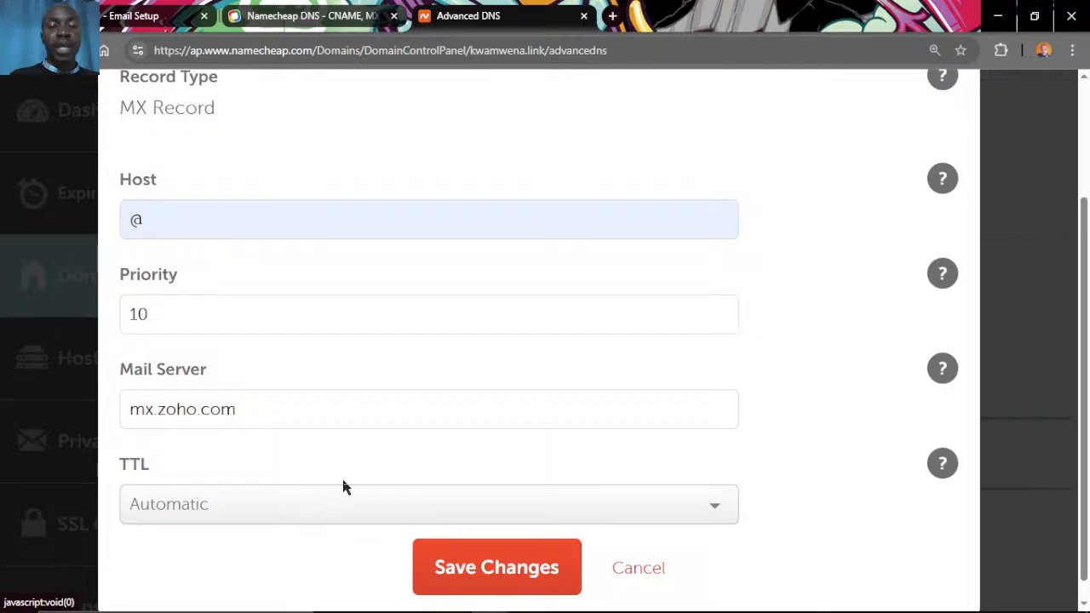
pyautogui.scroll(-1, 470, 542)
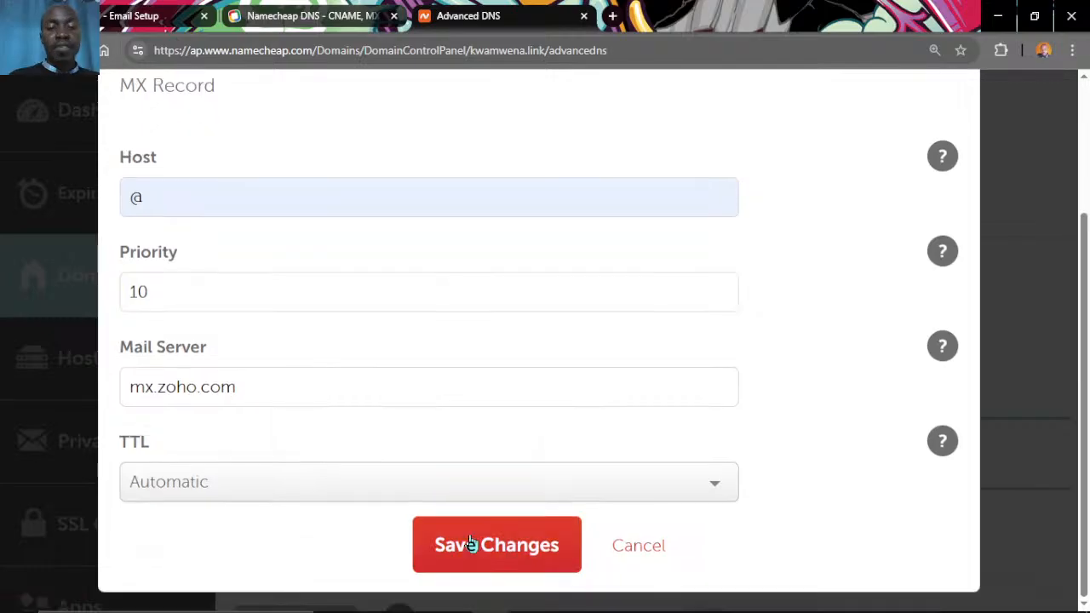
pyautogui.click(470, 544)
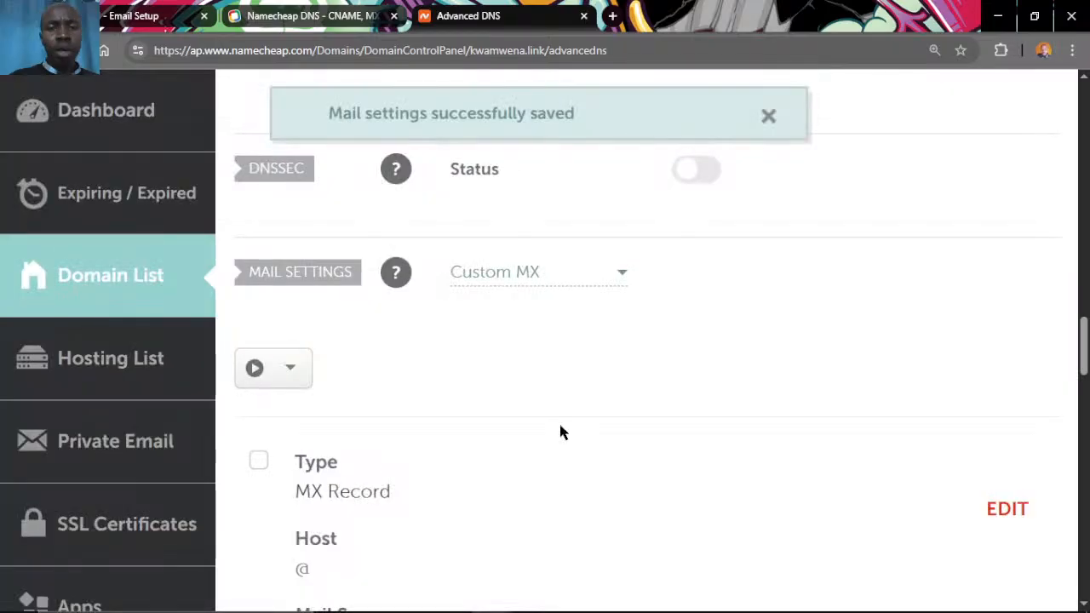
pyautogui.scroll(-3, 560, 432)
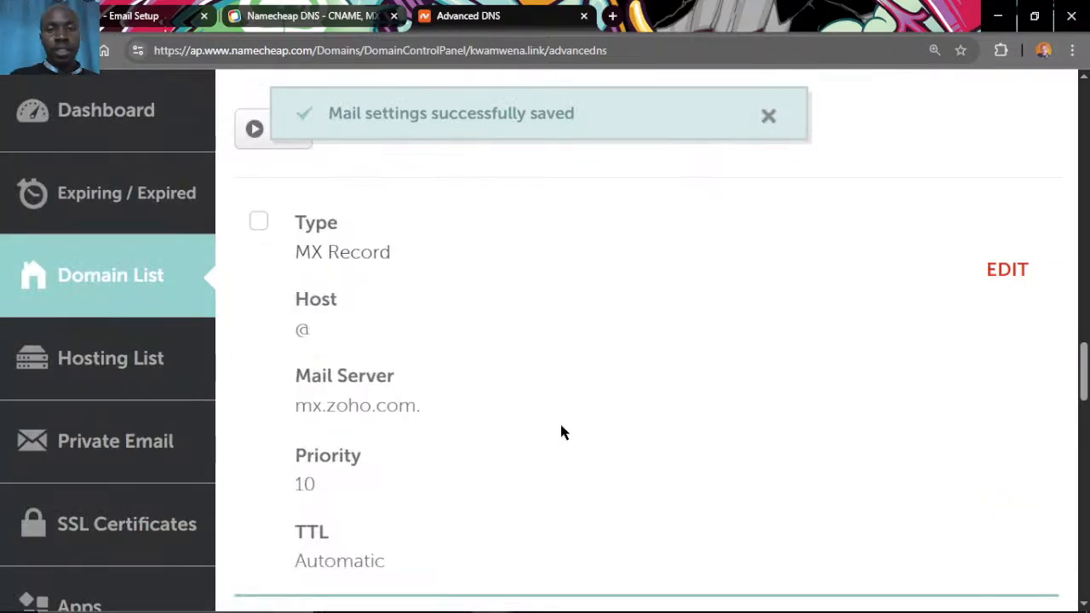
pyautogui.click(766, 117)
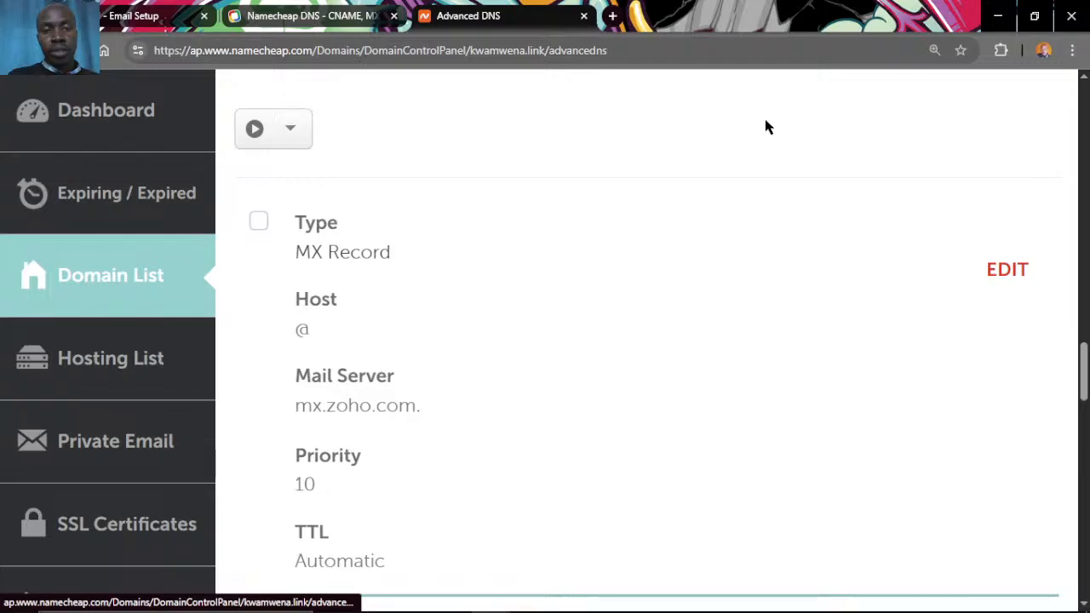
pyautogui.click(146, 25)
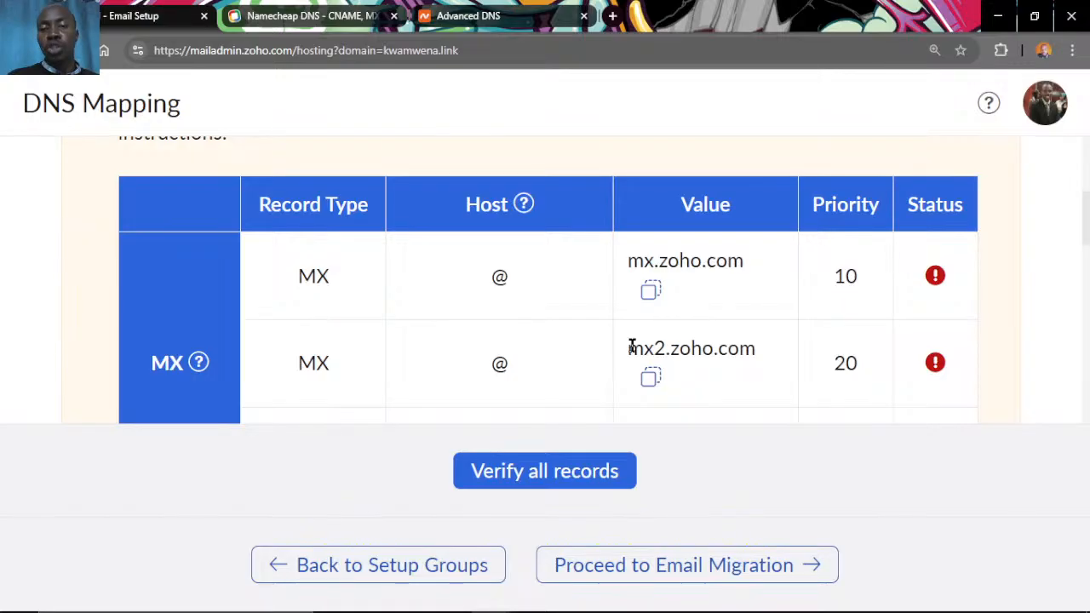
pyautogui.moveTo(631, 345); pyautogui.dragTo(830, 381)
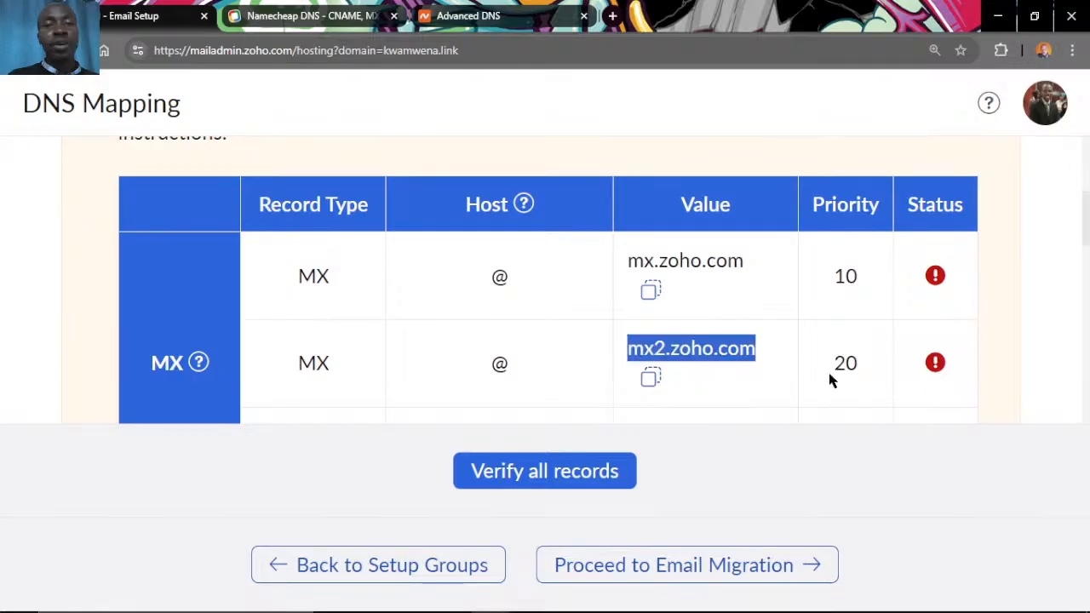
pyautogui.click(472, 14)
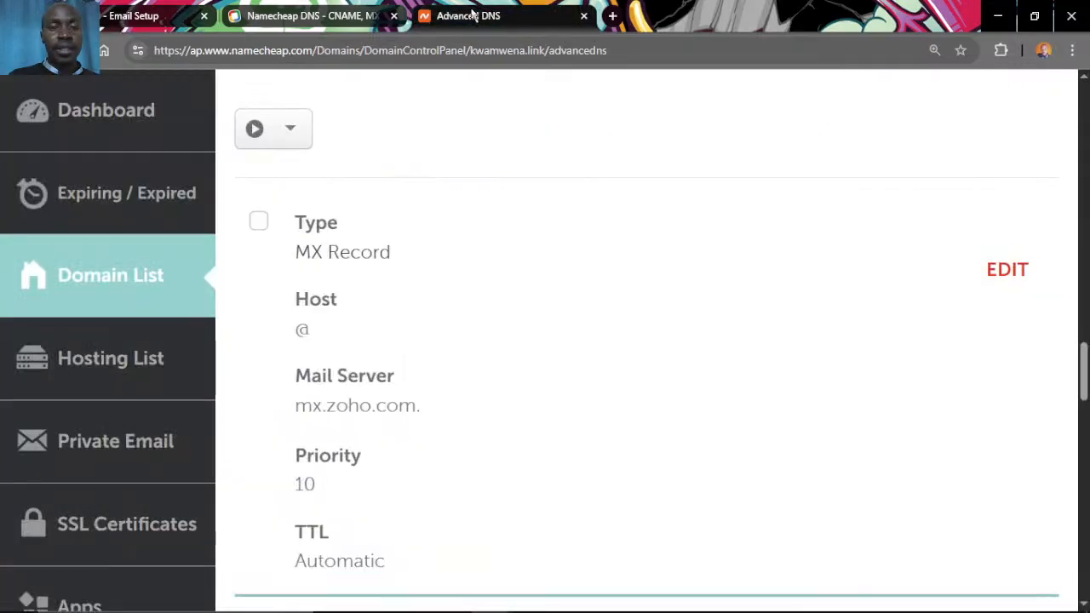
# Start a new MX host record with host @ and priority 20.
pyautogui.scroll(1, 536, 347)
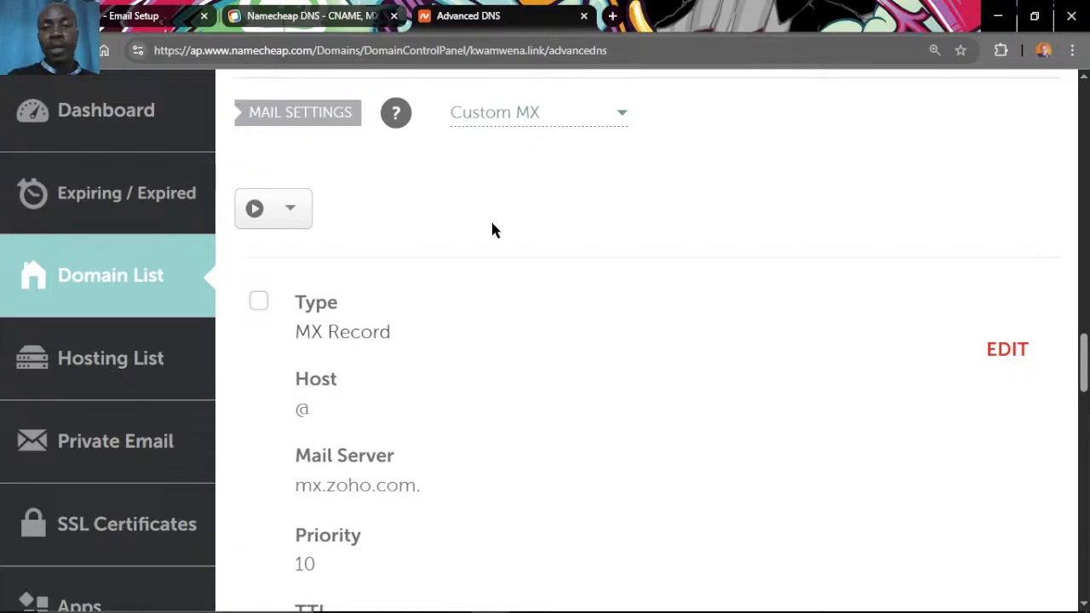
pyautogui.scroll(-3, 398, 432)
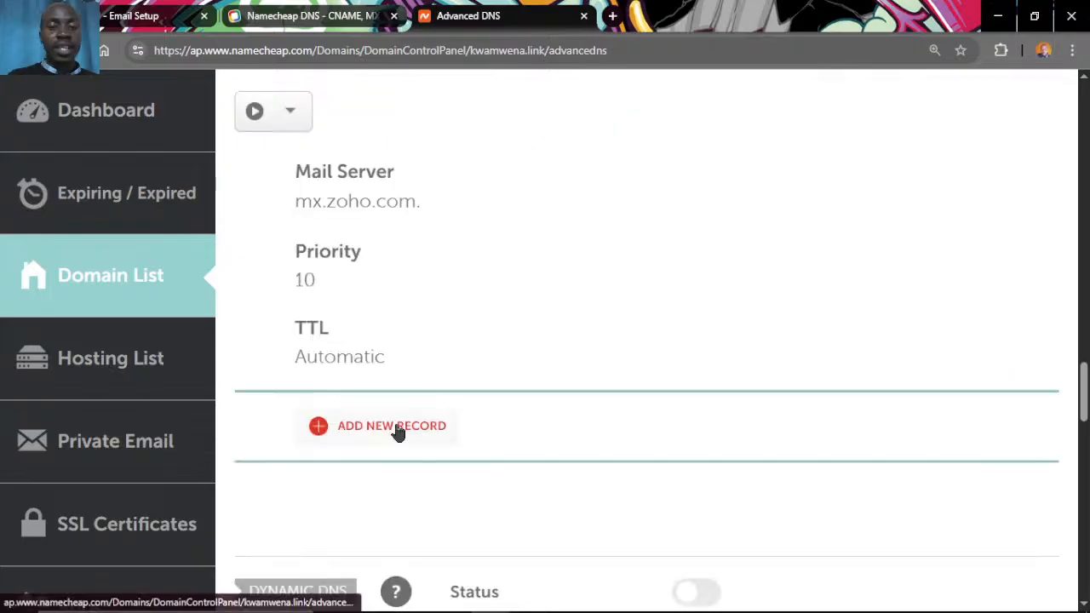
pyautogui.click(398, 428)
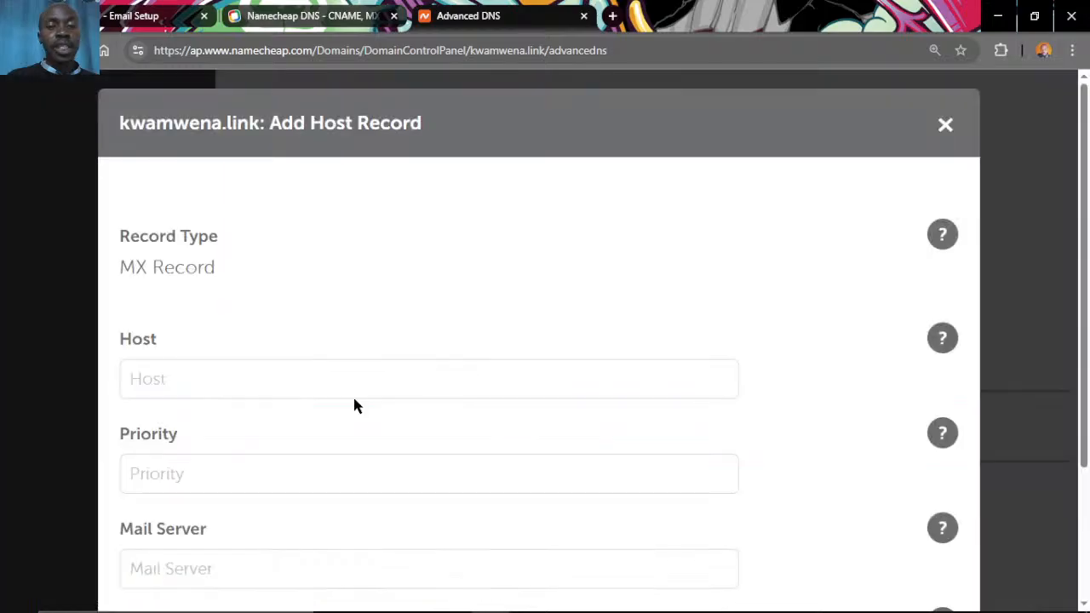
pyautogui.click(352, 392)
pyautogui.write('@')
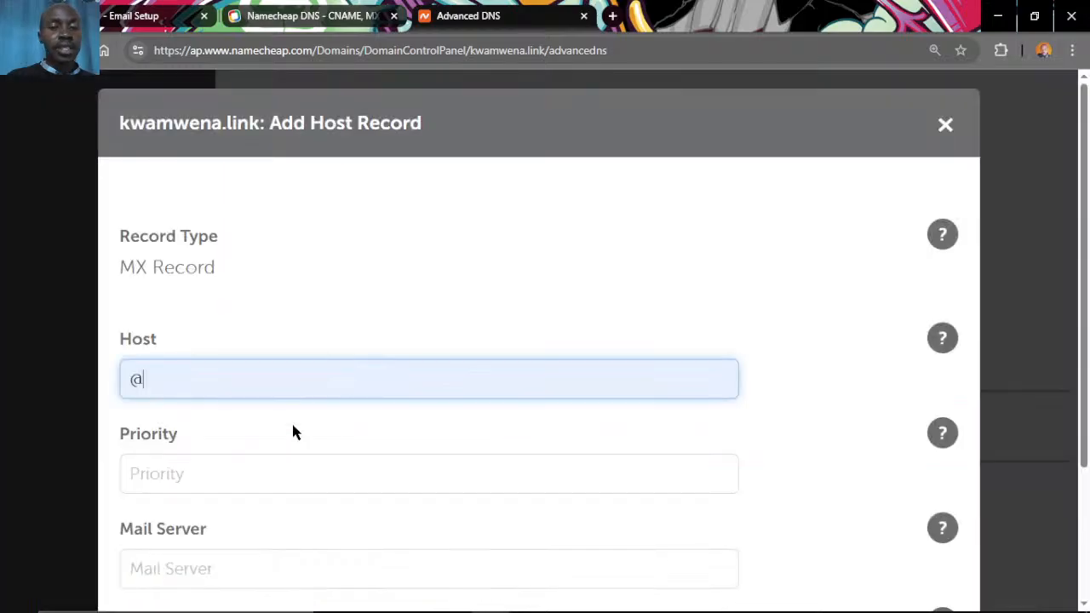
pyautogui.click(216, 476)
pyautogui.write('2')
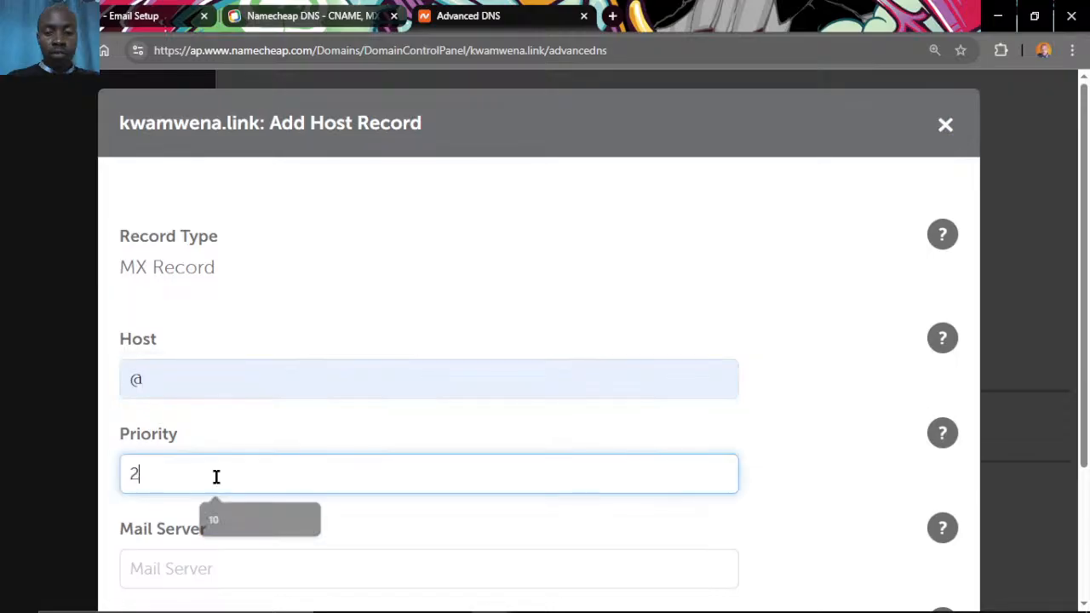
pyautogui.write('0')
# Enter mail server mx2.zoho.com, correcting a typo, and save the second MX record.
pyautogui.scroll(-2, 216, 476)
pyautogui.click(259, 410)
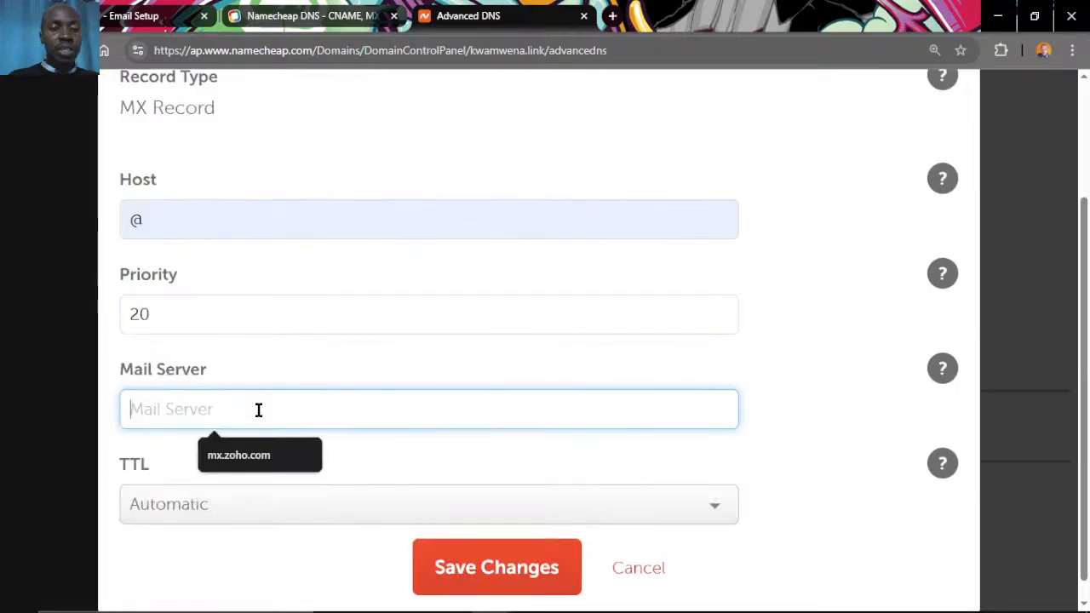
pyautogui.write('mx2')
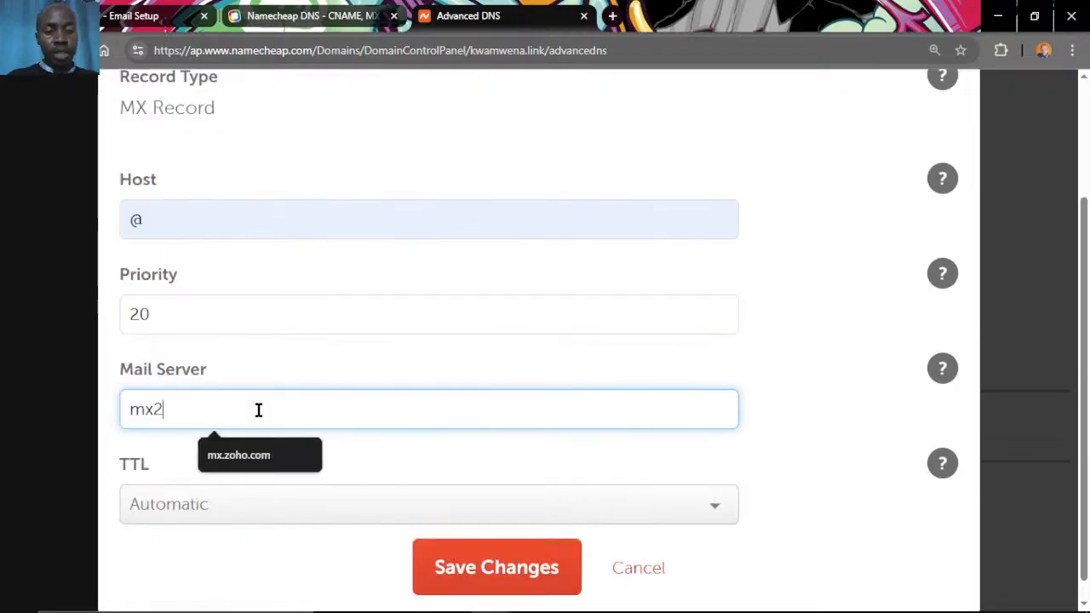
pyautogui.write('.zoho.c')
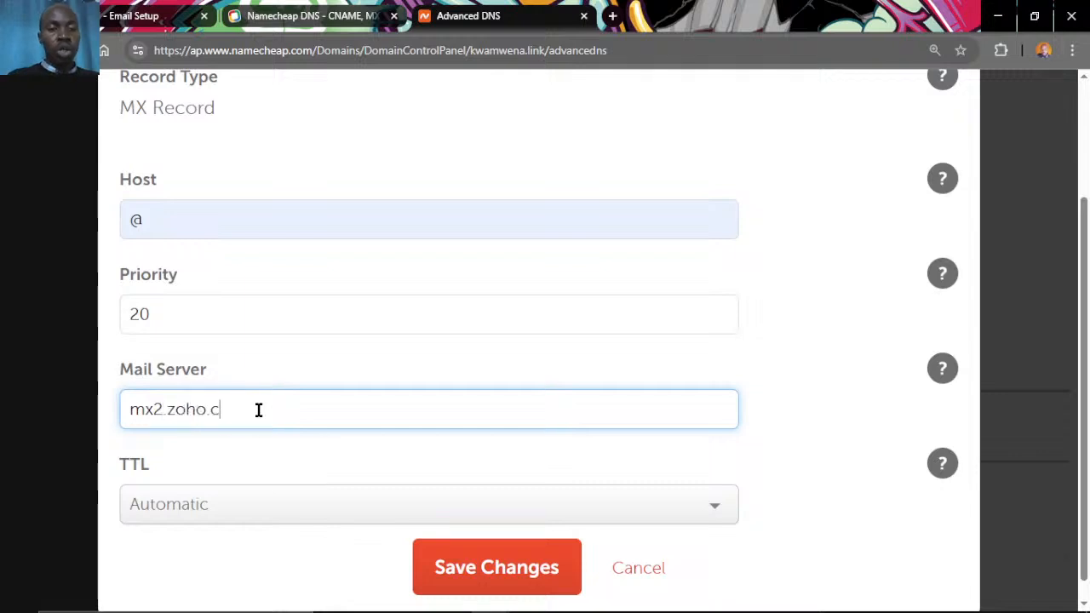
pyautogui.write('om')
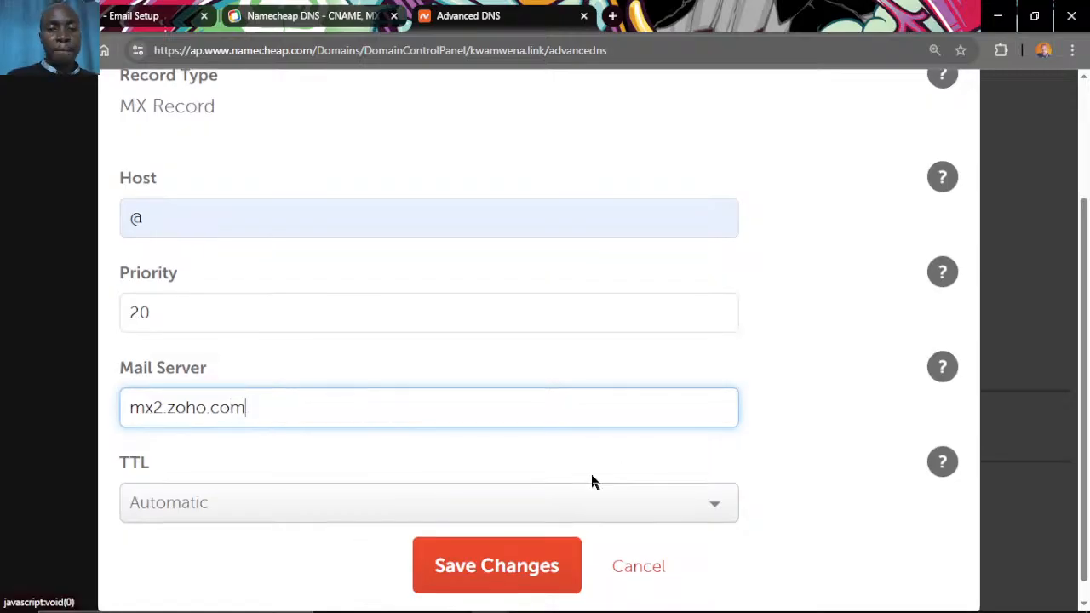
pyautogui.click(520, 545)
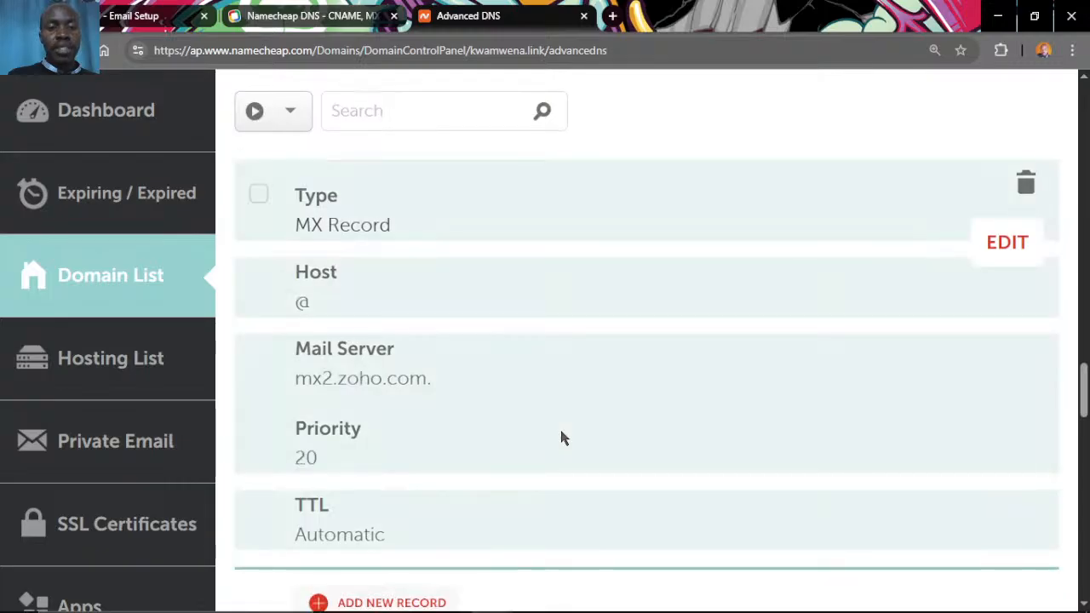
pyautogui.scroll(-2, 560, 437)
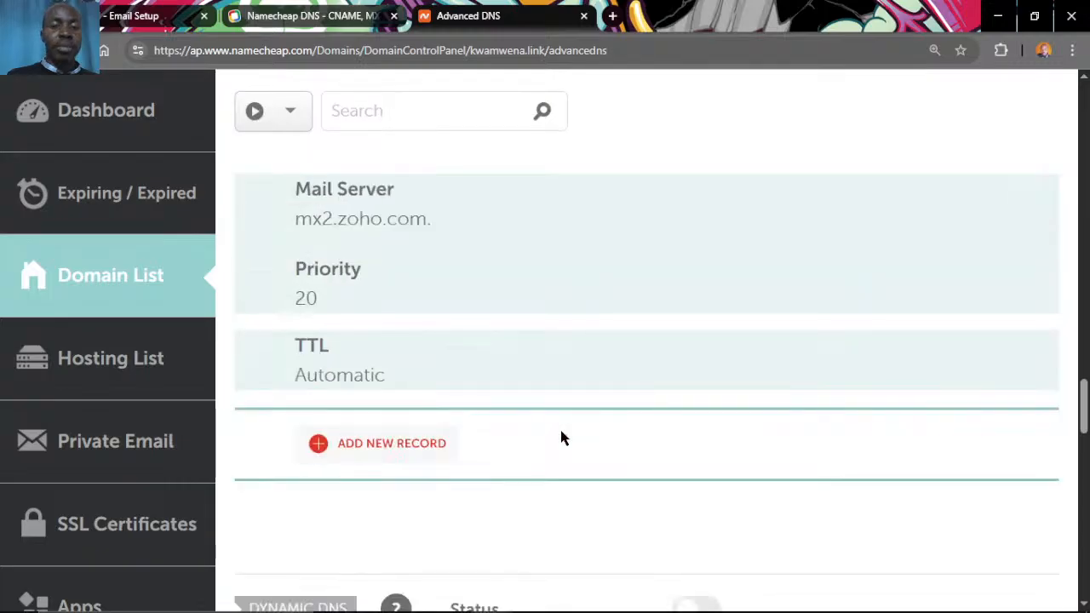
# Open a blank MX record form and look up mx3.zoho.com, priority 50, in Zoho's DNS Mapping.
pyautogui.click(366, 446)
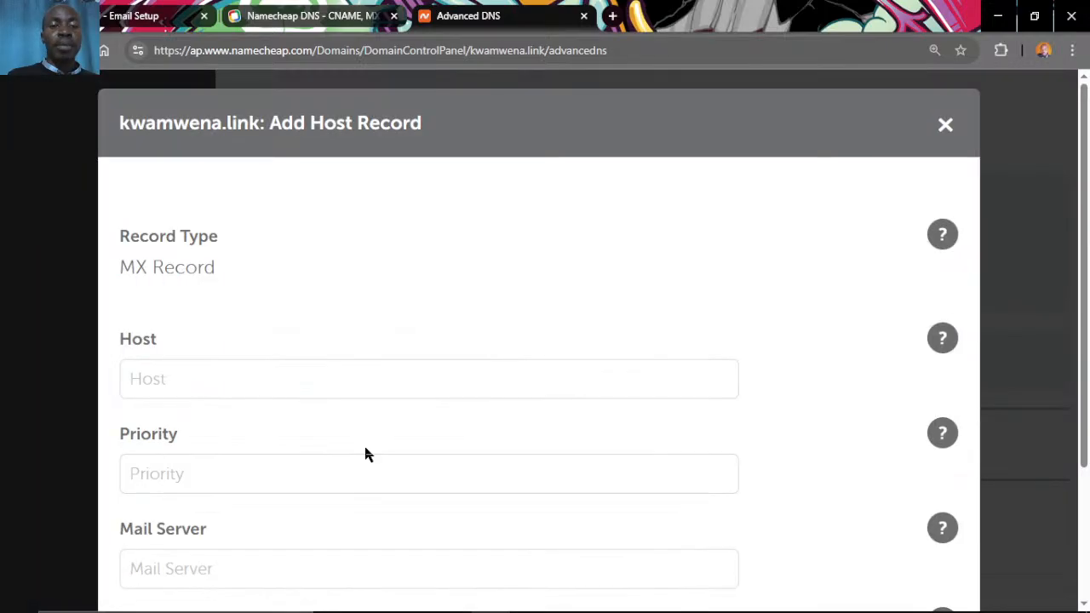
pyautogui.click(315, 19)
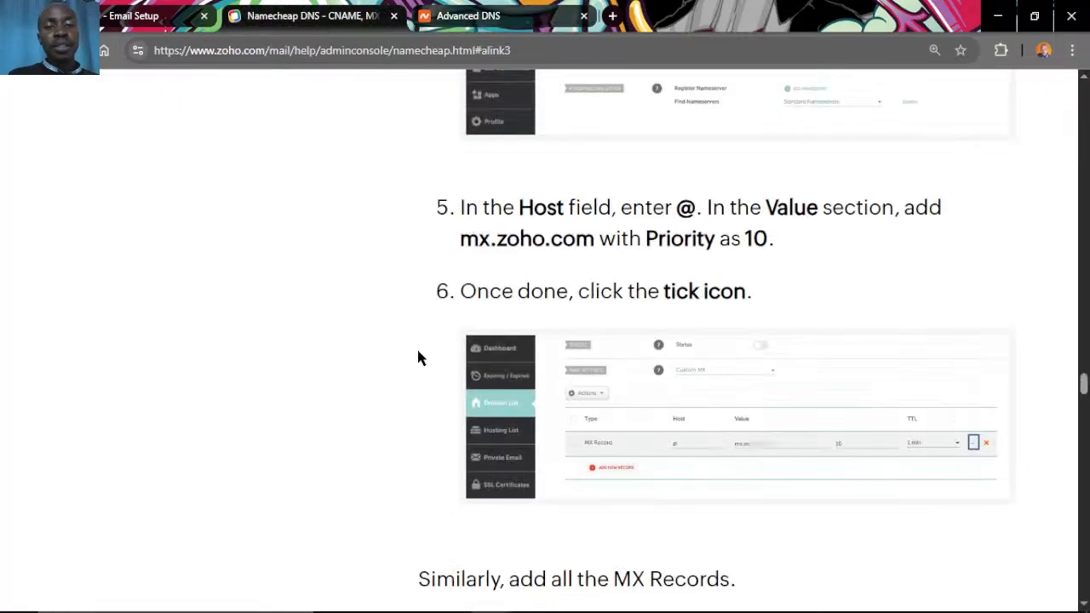
pyautogui.click(115, 20)
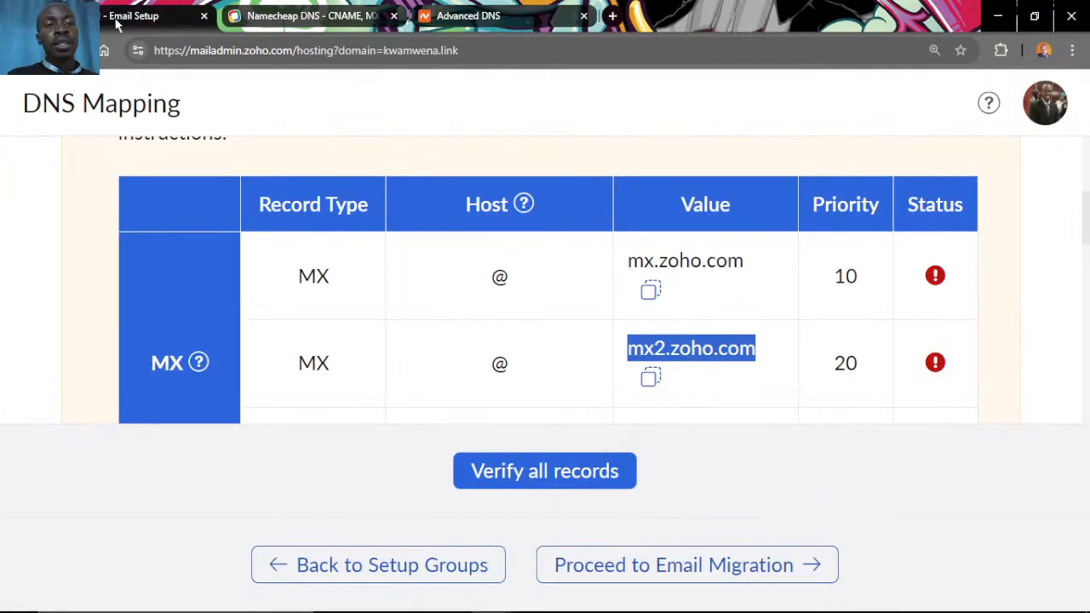
pyautogui.scroll(-1, 348, 322)
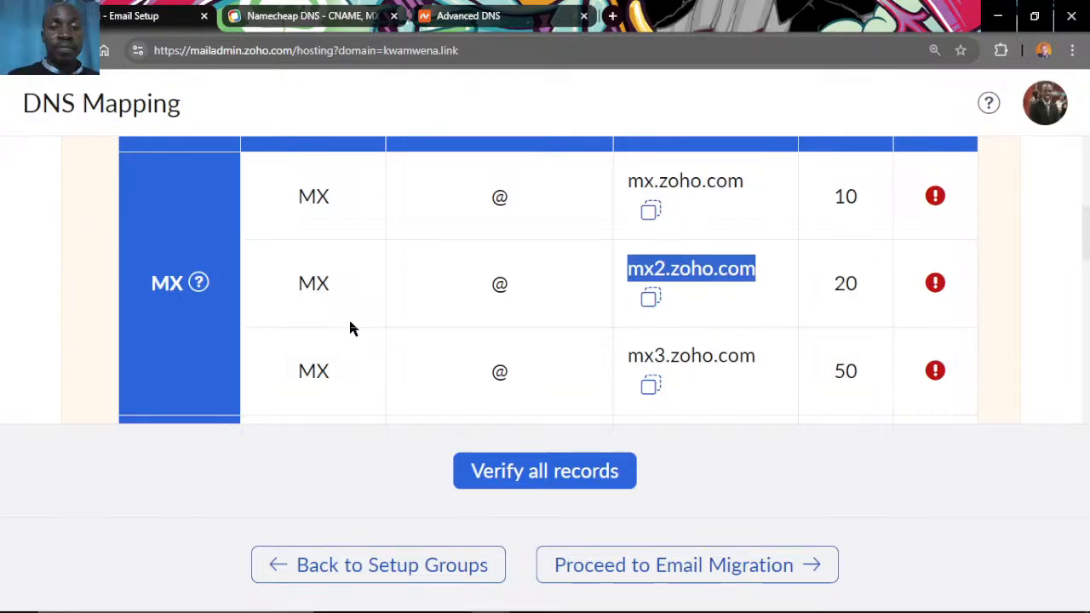
pyautogui.click(496, 24)
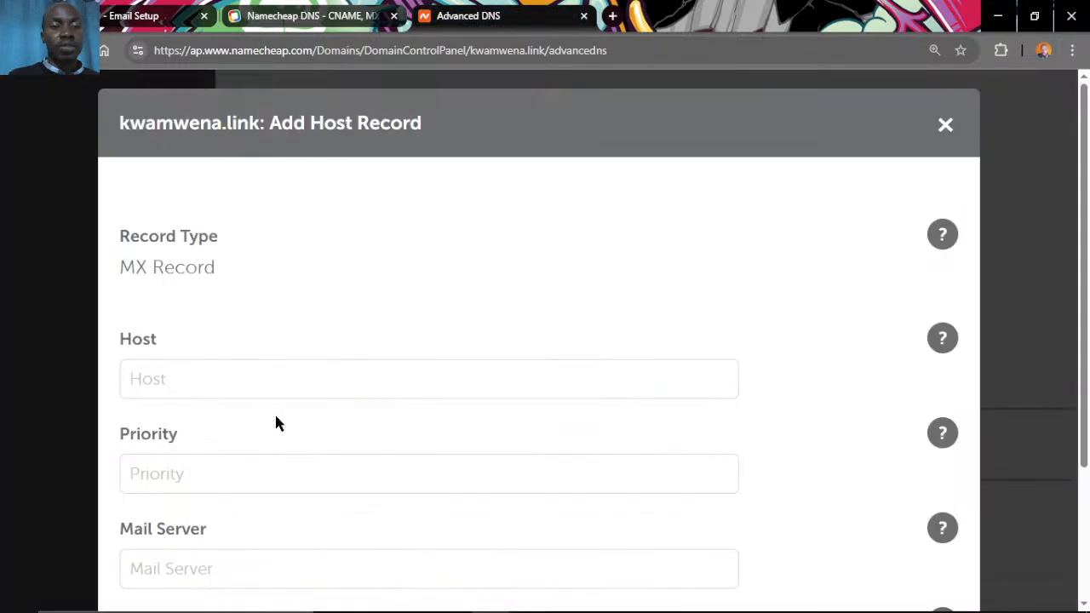
# Fill the third MX record: host @, priority 50, mail server mx3.zoho.com.
pyautogui.click(238, 380)
pyautogui.click(225, 424)
pyautogui.click(217, 473)
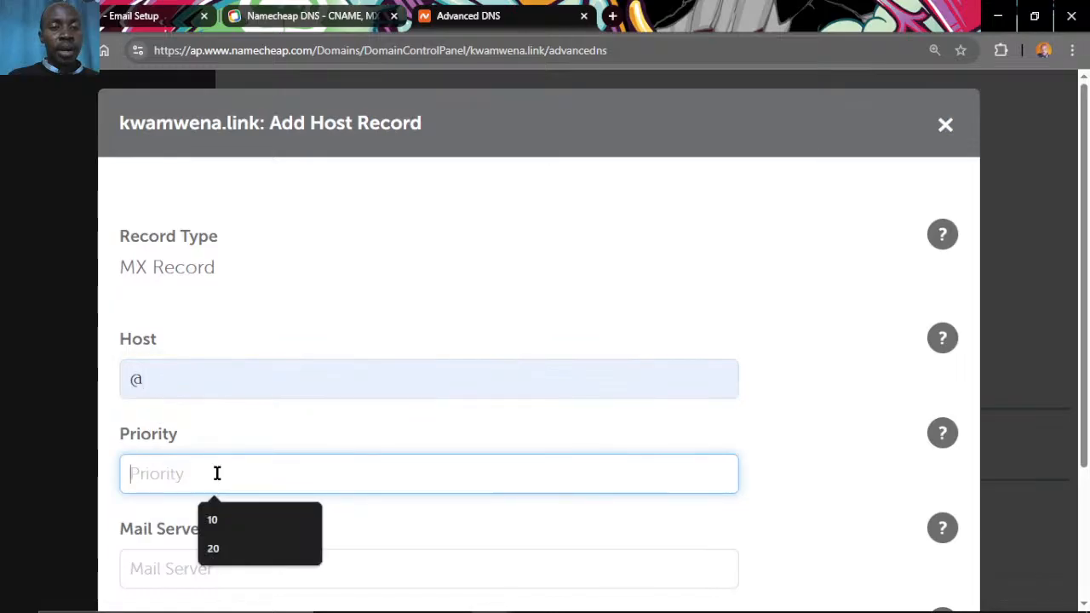
pyautogui.write('50')
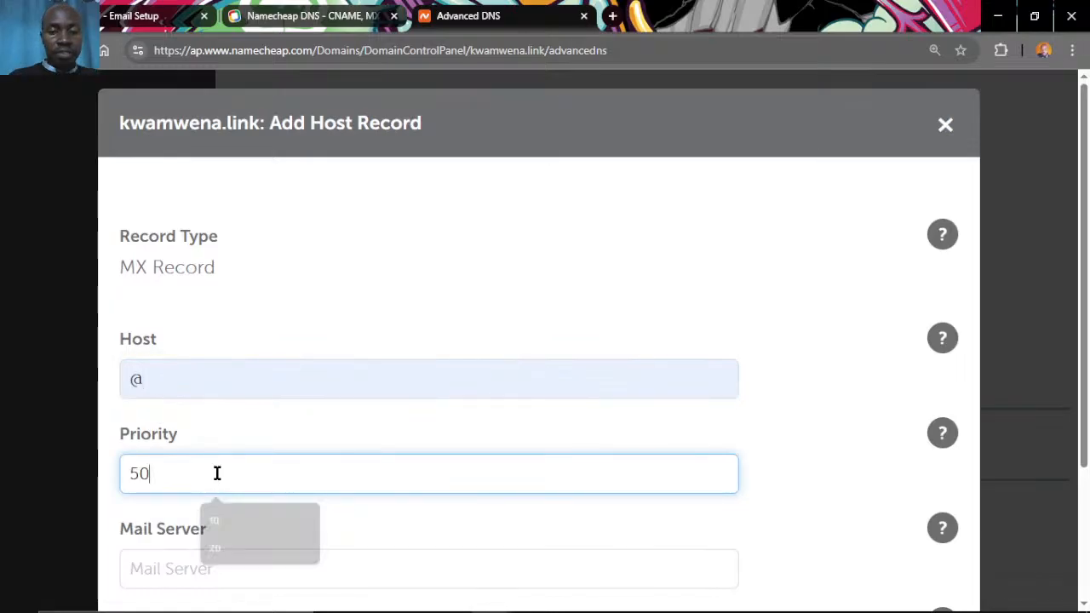
pyautogui.scroll(-1, 218, 473)
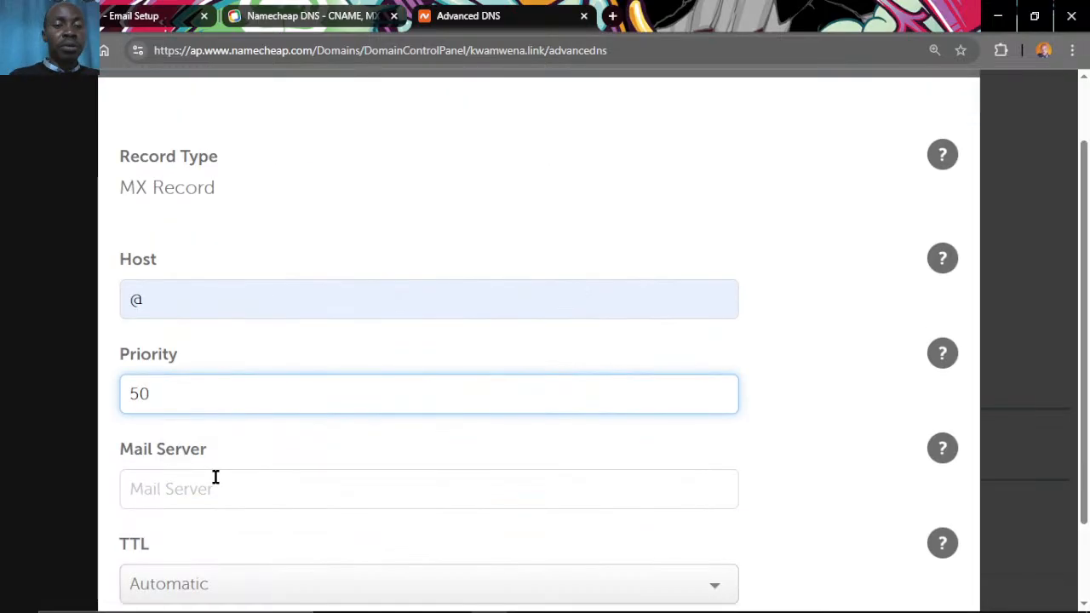
pyautogui.click(212, 489)
pyautogui.write('mx')
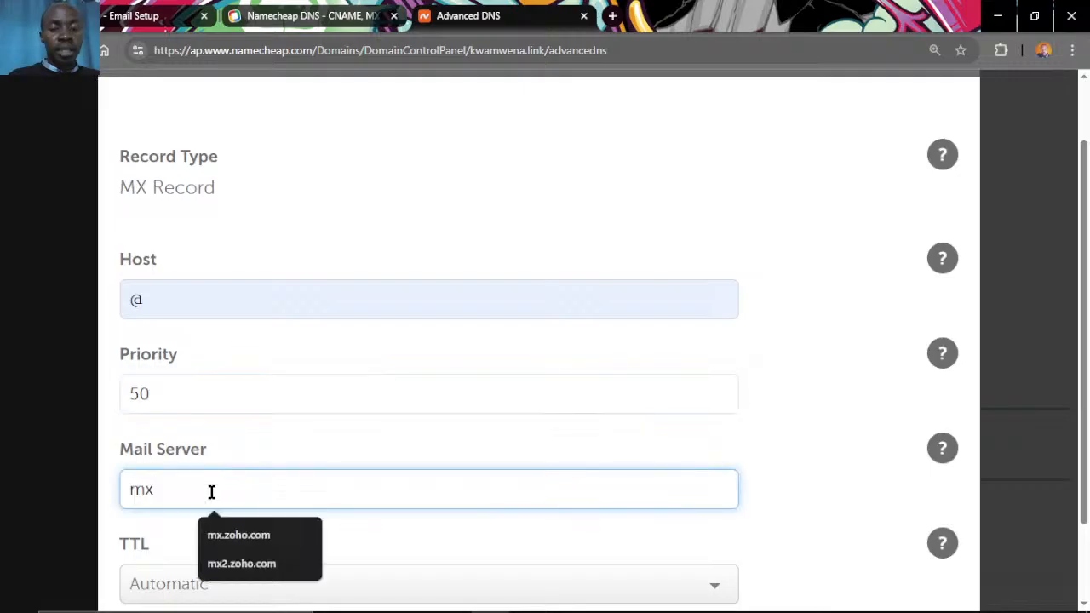
pyautogui.write('3.zoho.com')
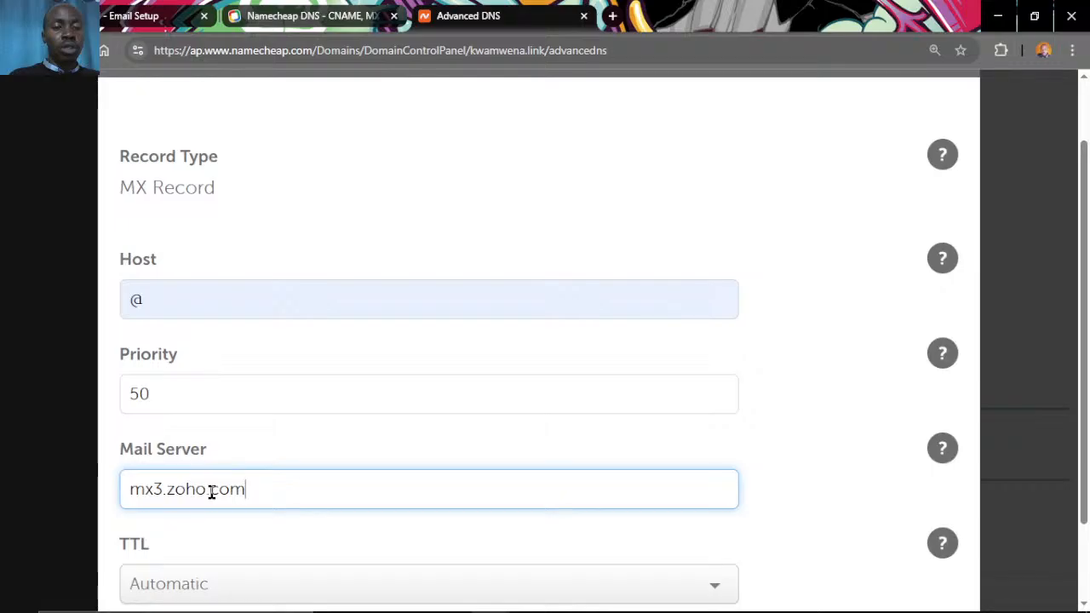
# Save the mx3.zoho.com MX record and check the updated MX list.
pyautogui.scroll(-1, 304, 358)
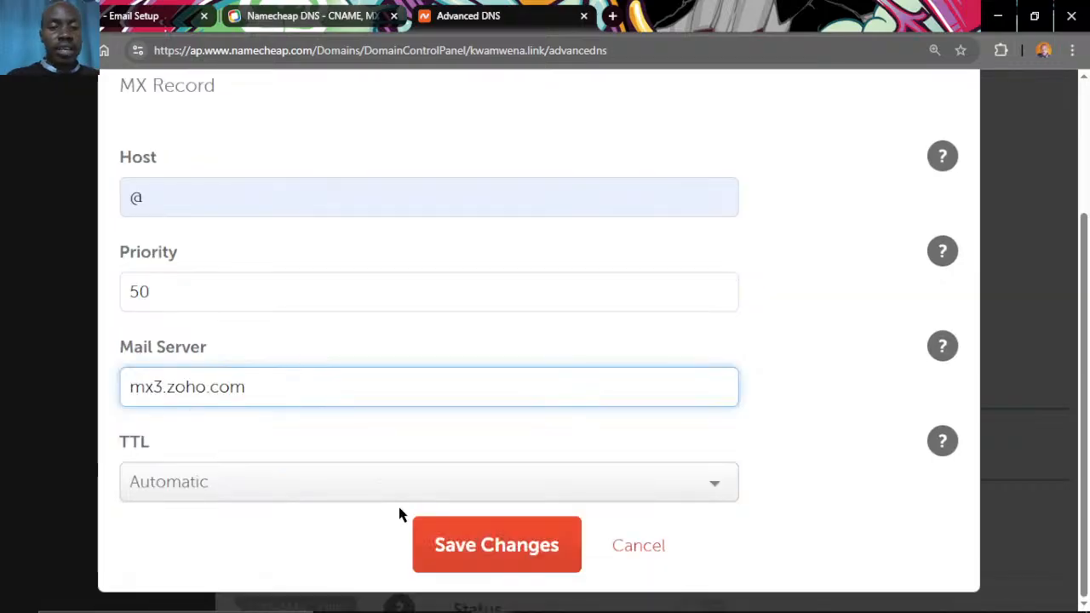
pyautogui.click(425, 536)
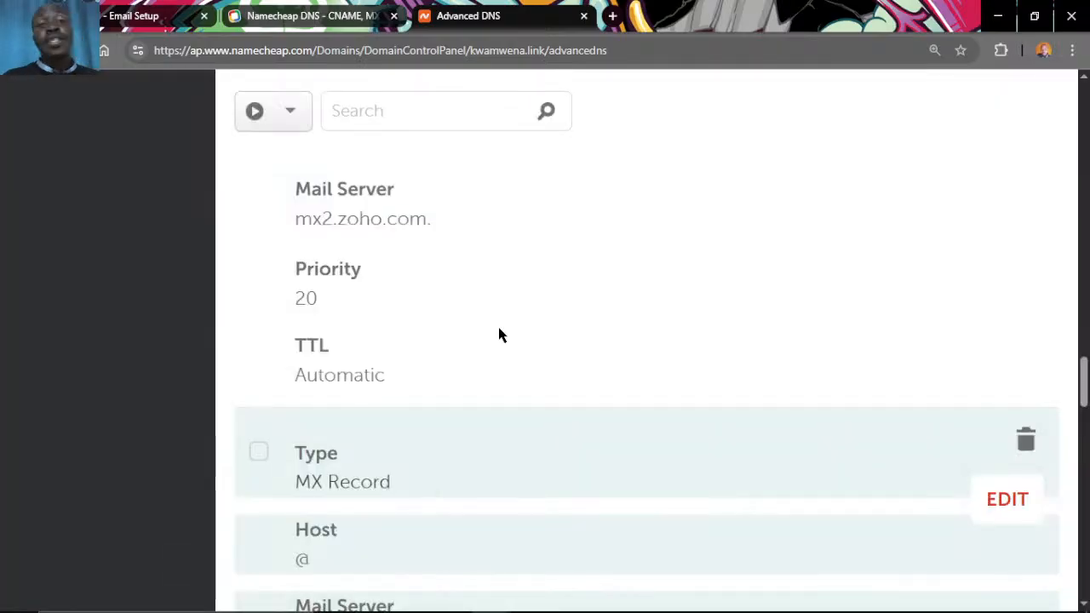
pyautogui.scroll(-5, 501, 335)
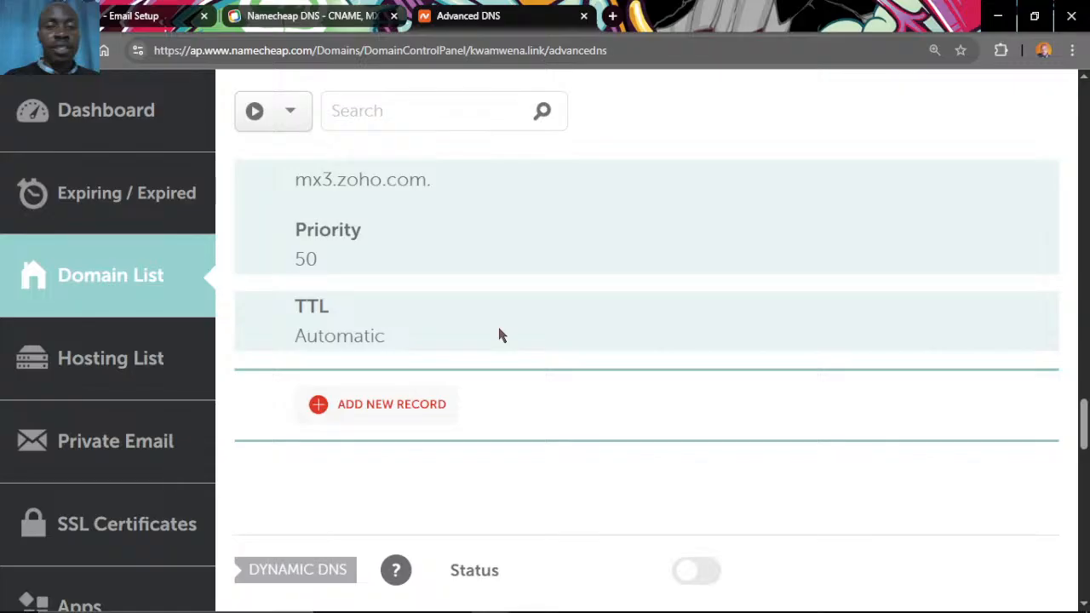
pyautogui.scroll(6, 501, 334)
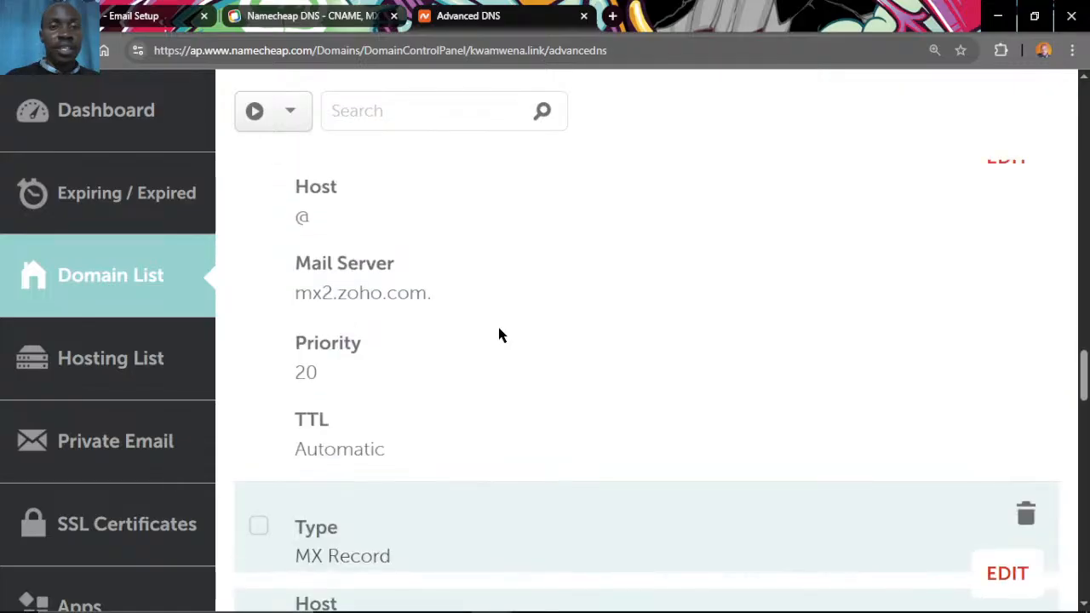
pyautogui.scroll(-3, 499, 333)
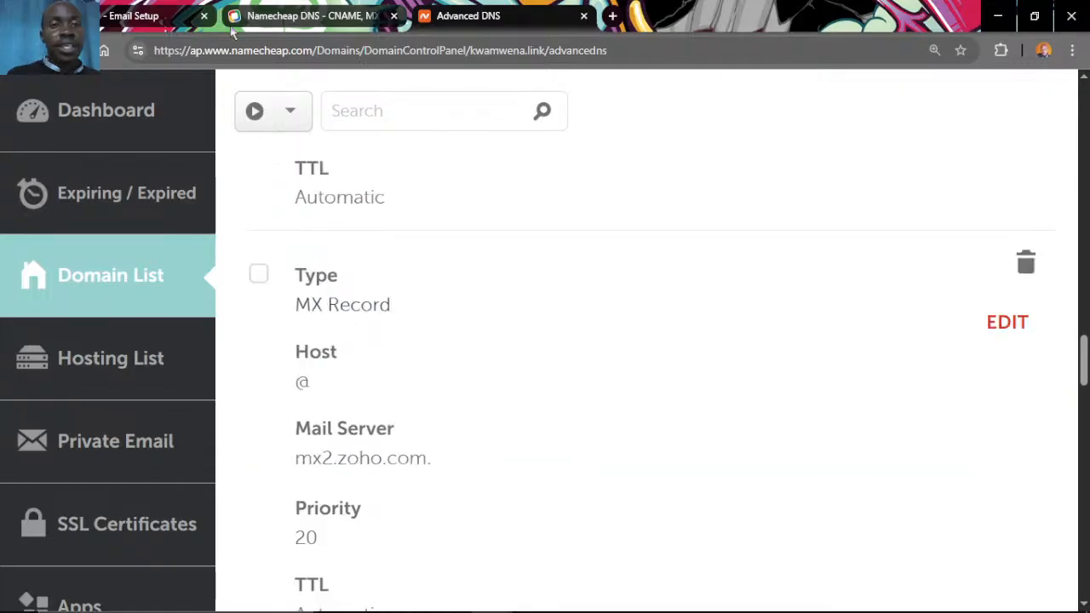
pyautogui.click(170, 15)
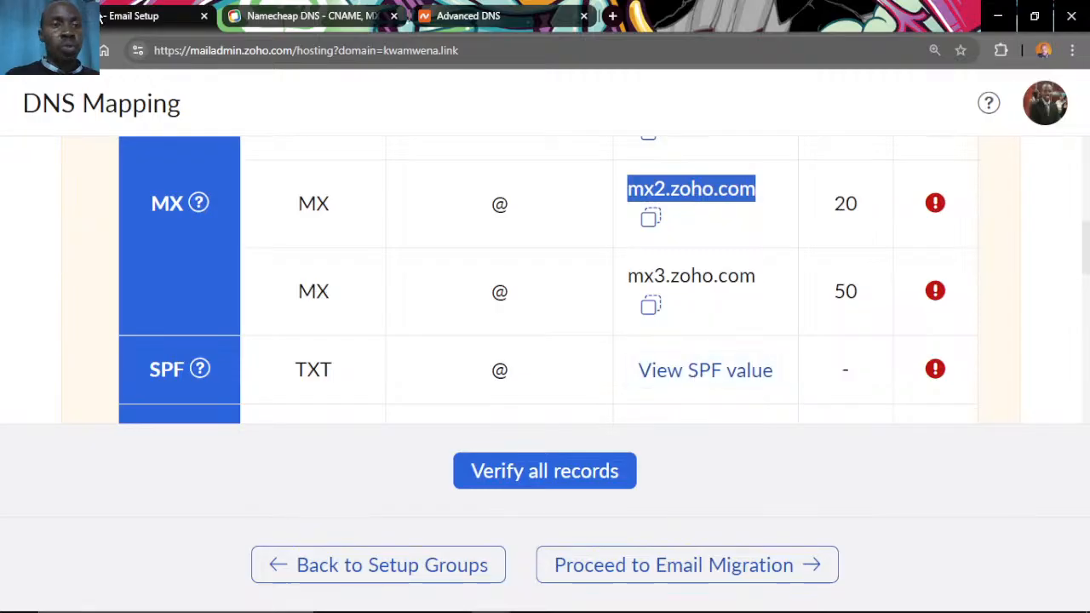
# Detach the Zoho Email Setup page into its own window and return to Advanced DNS.
pyautogui.moveTo(99, 21); pyautogui.dragTo(0, 152)
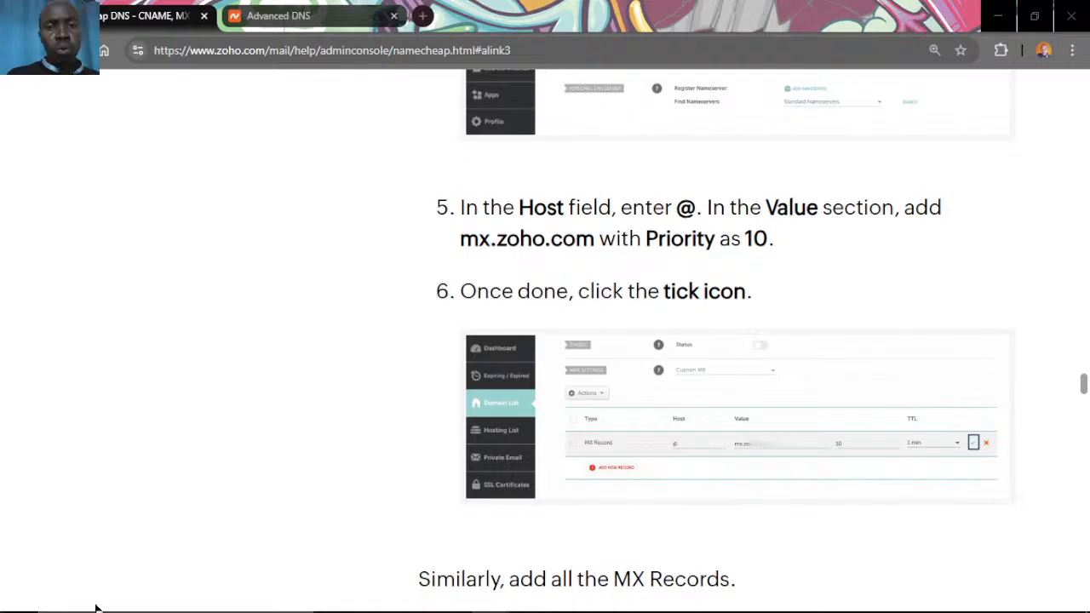
pyautogui.click(324, 19)
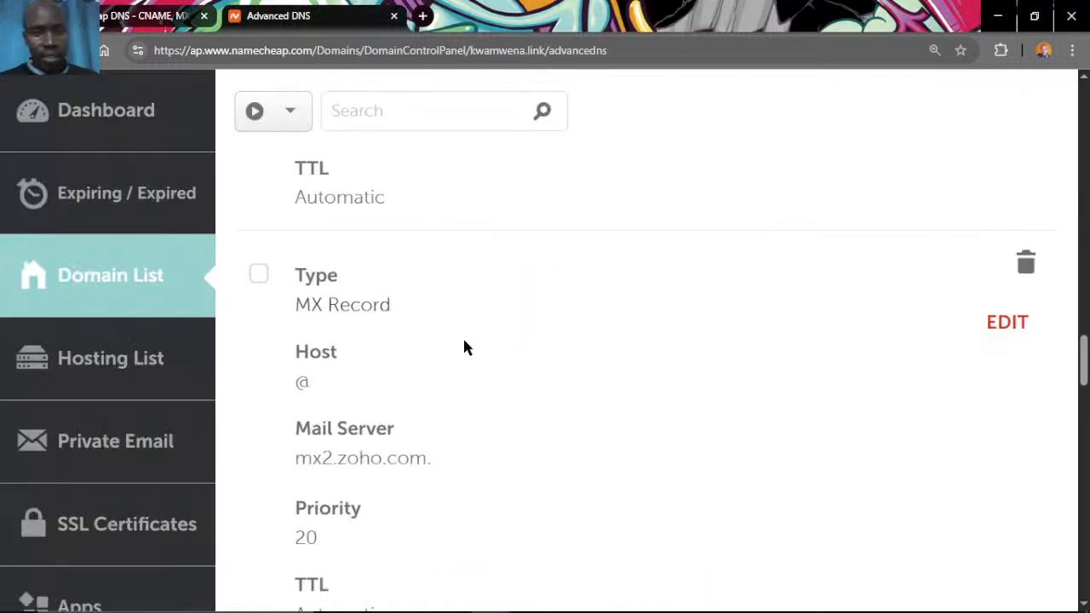
pyautogui.scroll(1, 464, 345)
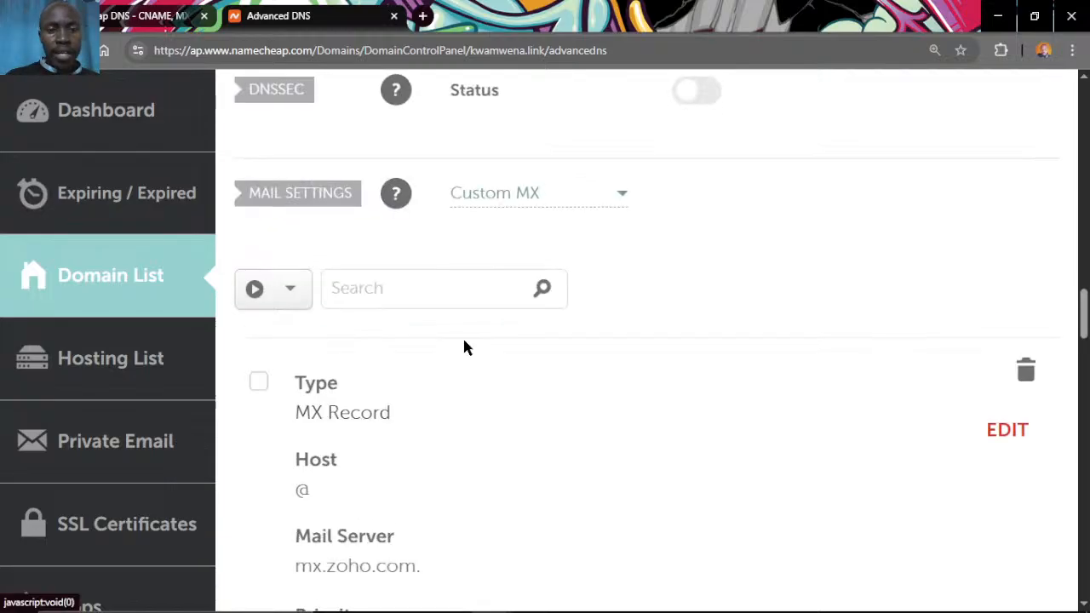
pyautogui.scroll(4, 463, 345)
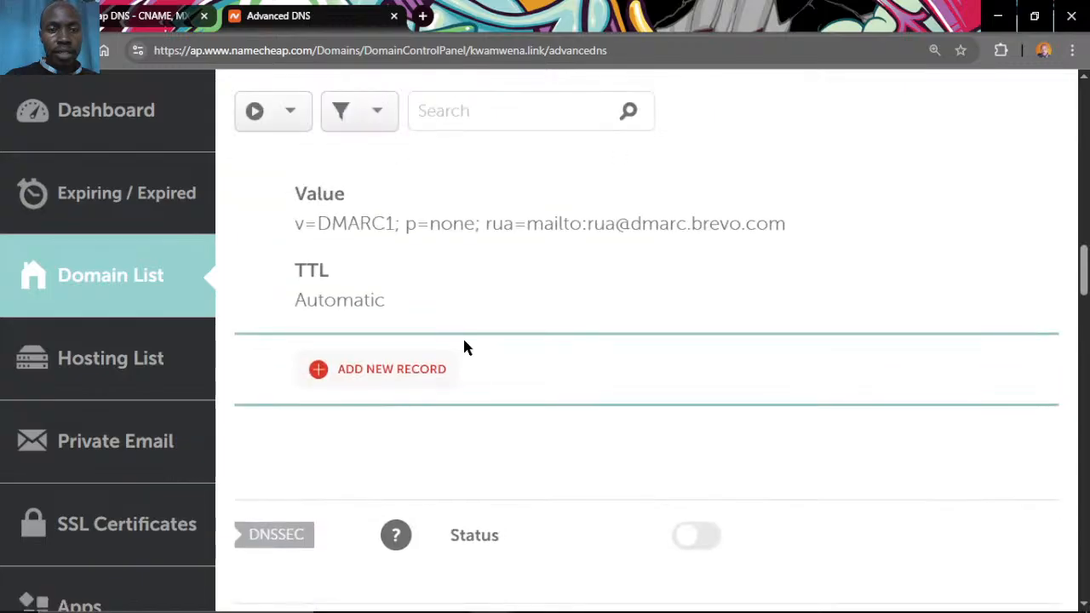
pyautogui.scroll(1, 452, 474)
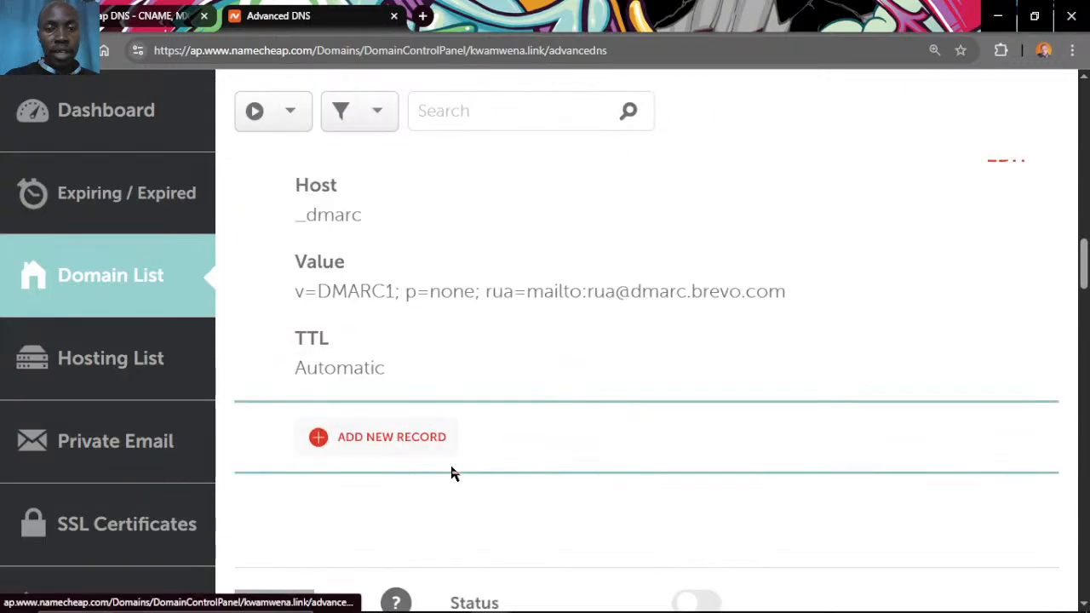
pyautogui.scroll(-5, 451, 473)
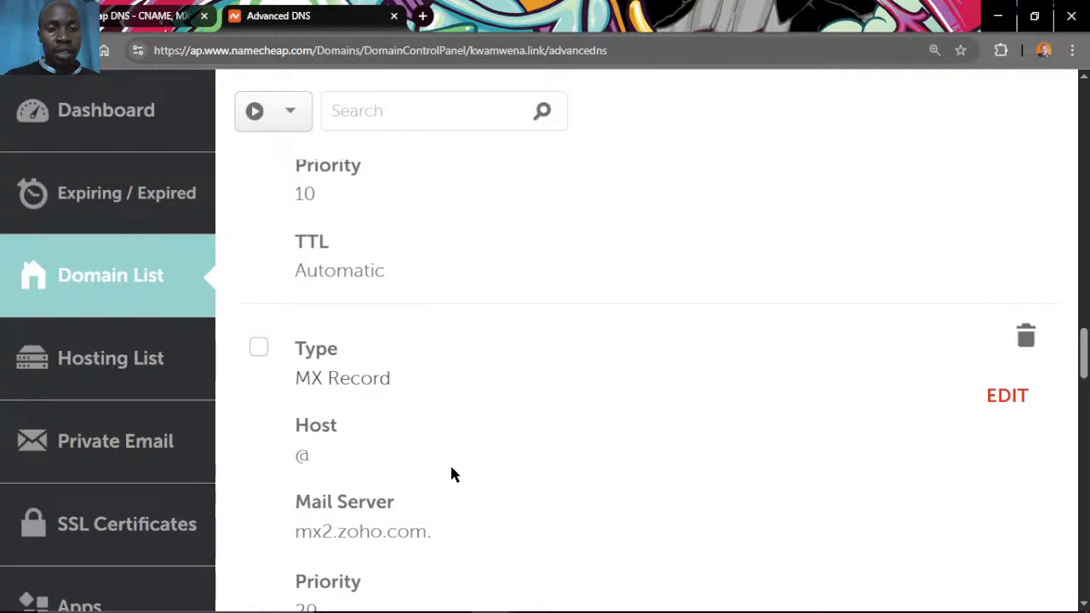
pyautogui.scroll(-7, 451, 474)
pyautogui.scroll(1, 452, 474)
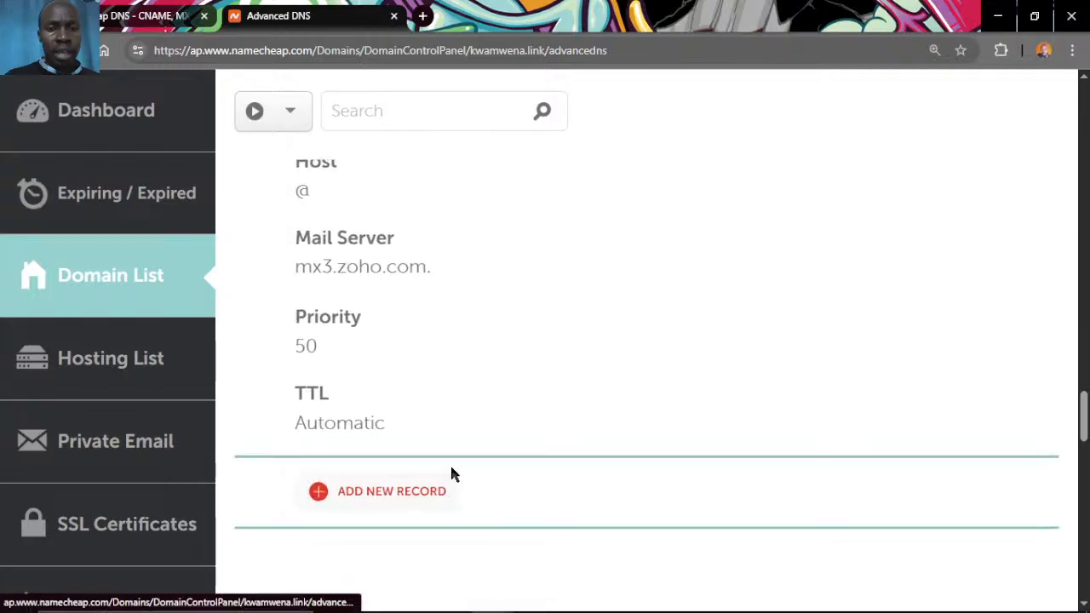
pyautogui.scroll(10, 451, 475)
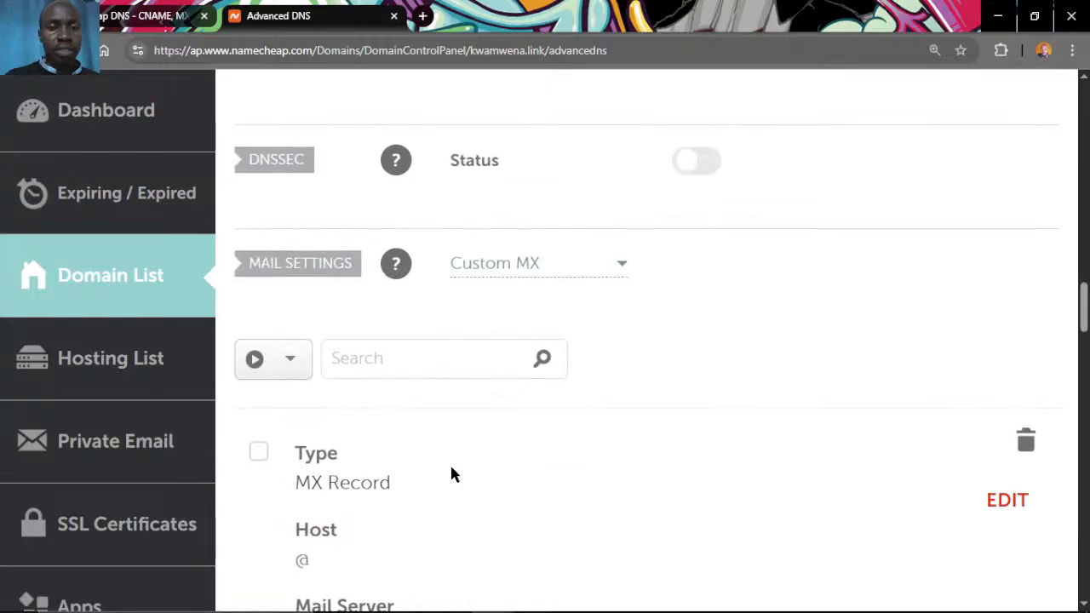
pyautogui.scroll(7, 451, 474)
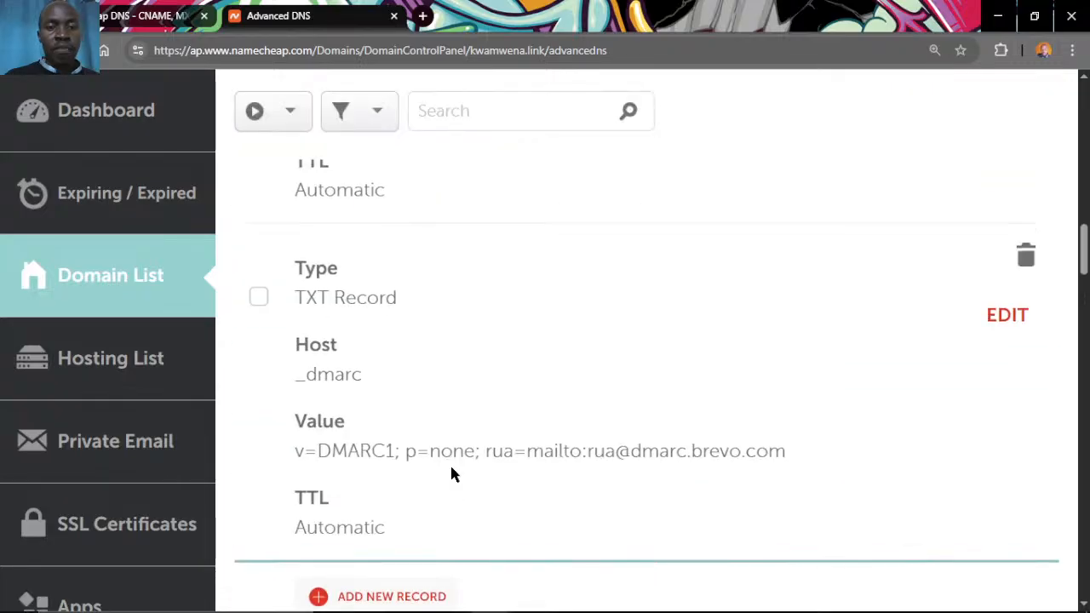
pyautogui.scroll(4, 451, 474)
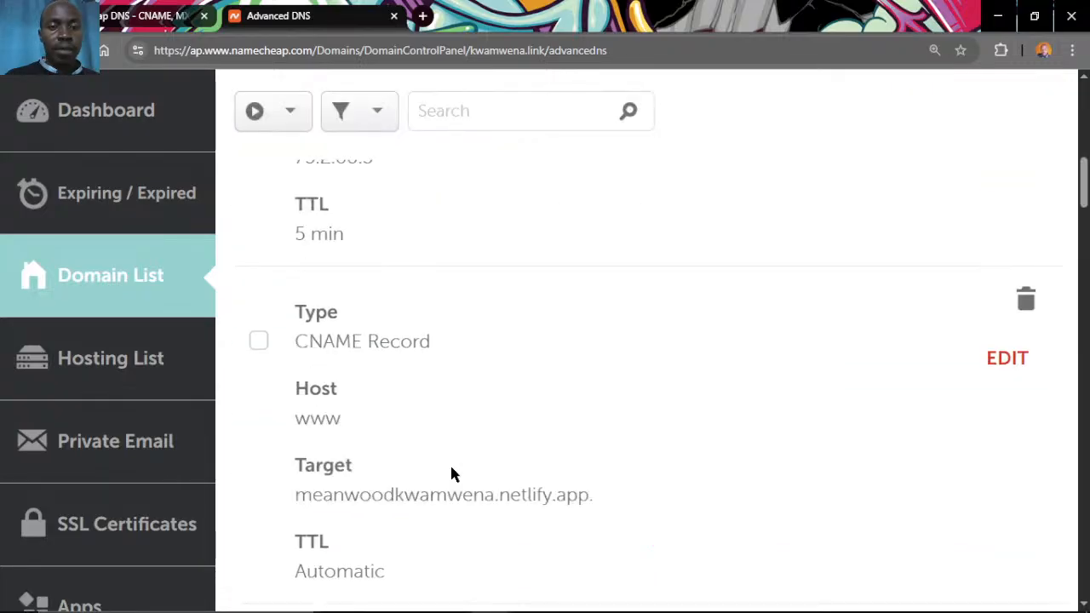
pyautogui.scroll(4, 451, 474)
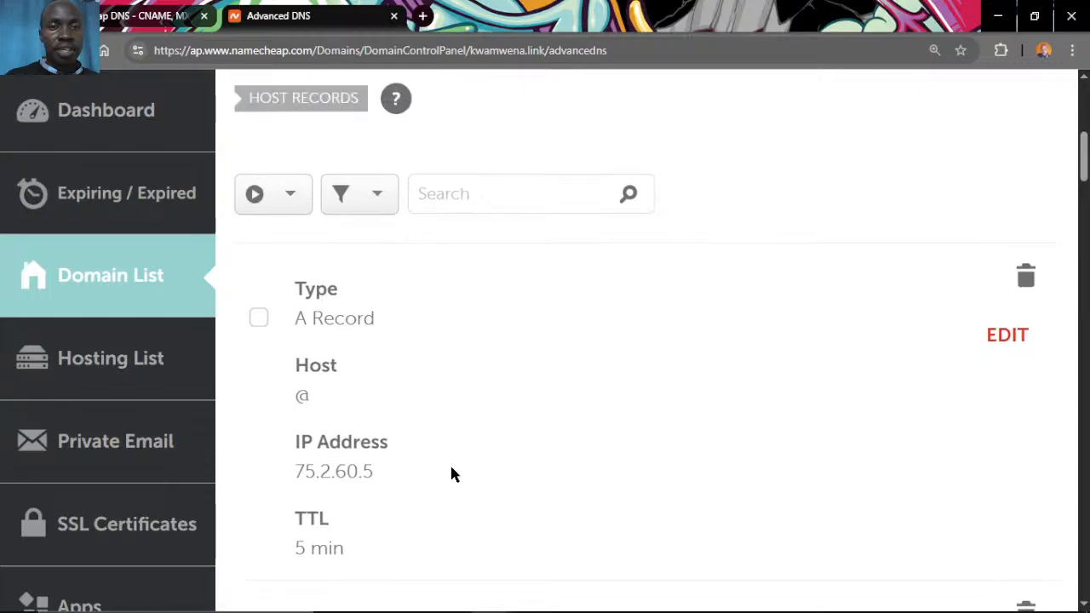
pyautogui.scroll(-15, 451, 474)
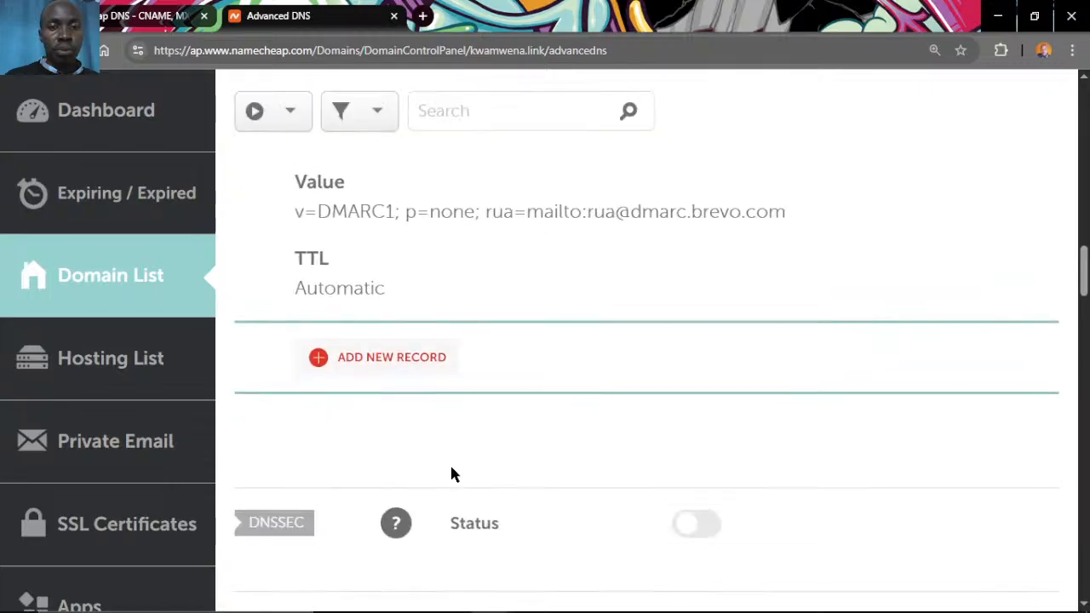
# Start a new host record with record type TXT Record and host @.
pyautogui.click(402, 360)
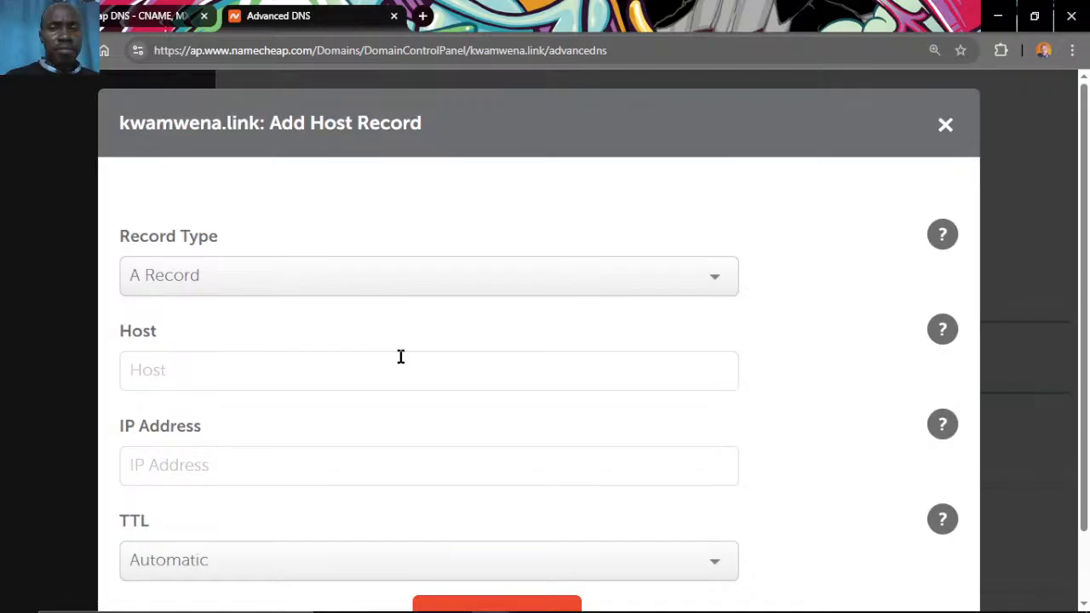
pyautogui.click(349, 276)
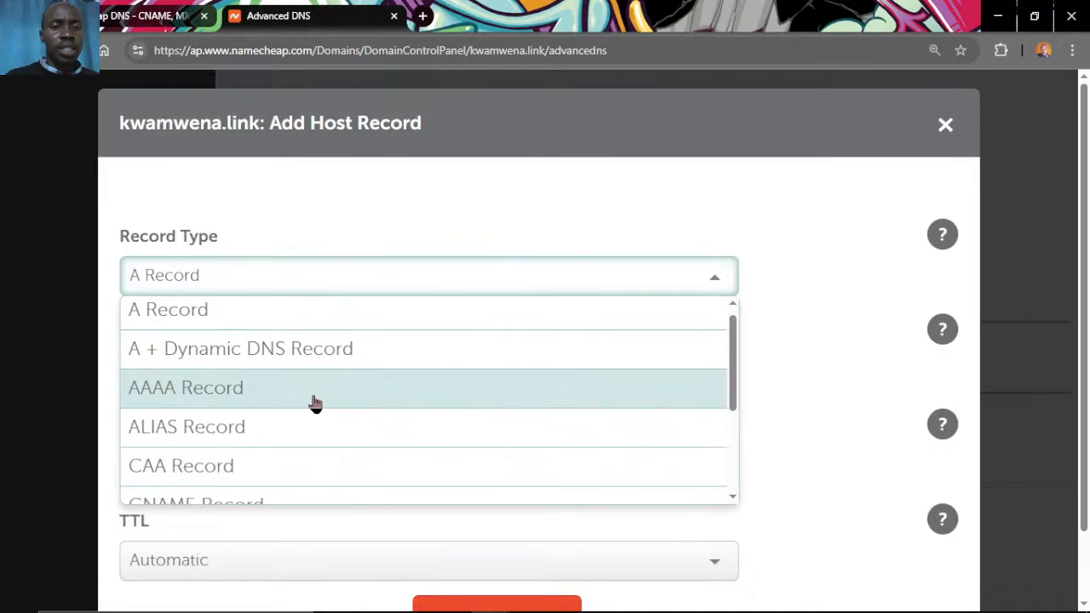
pyautogui.scroll(-2, 254, 460)
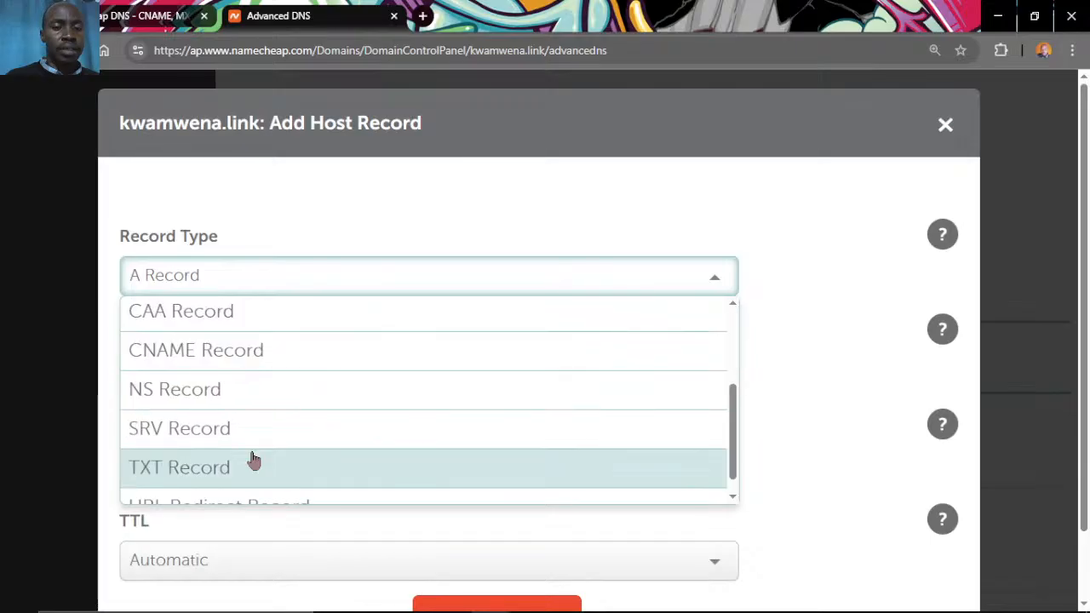
pyautogui.click(254, 460)
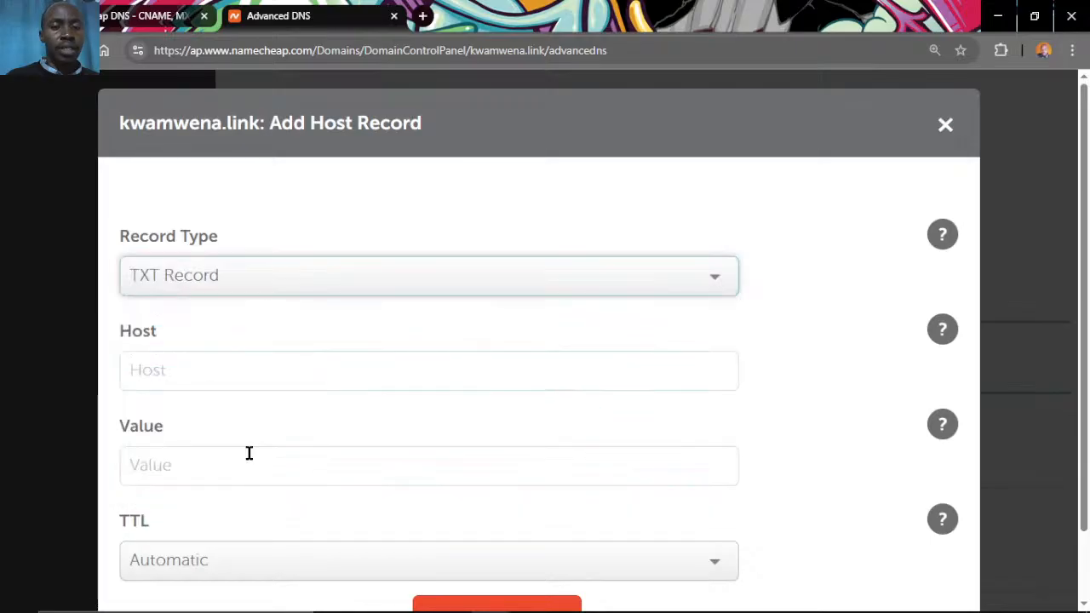
pyautogui.click(194, 384)
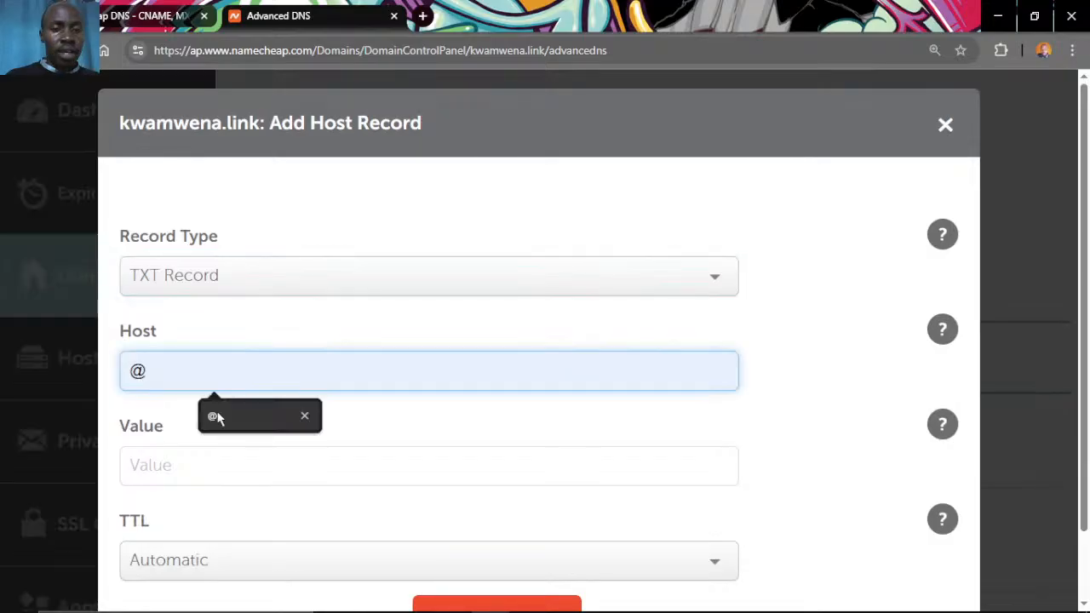
pyautogui.click(216, 417)
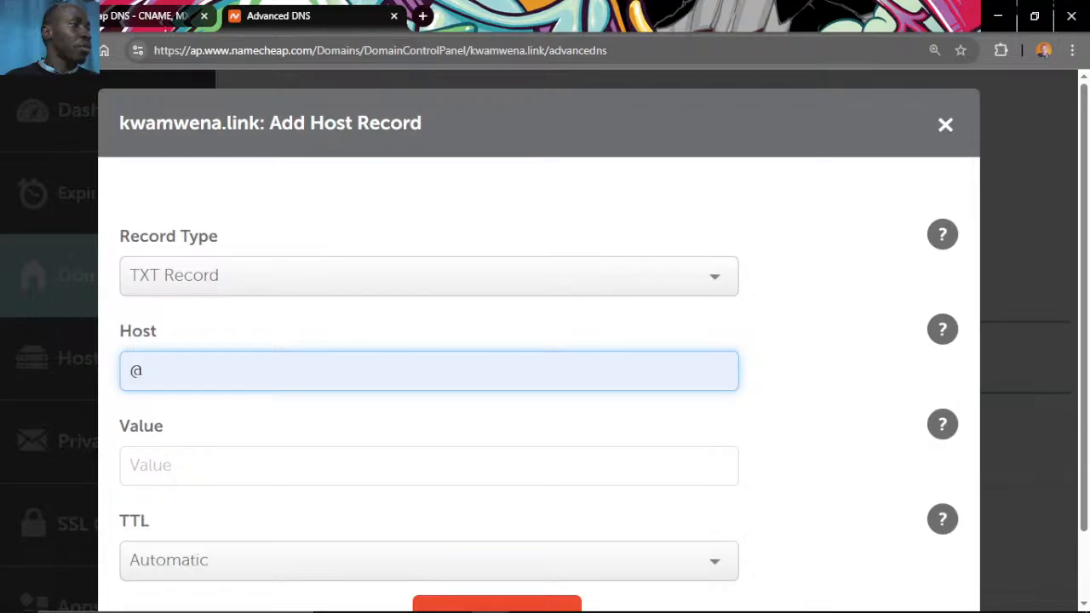
pyautogui.hotkey('alt', 'Tab')
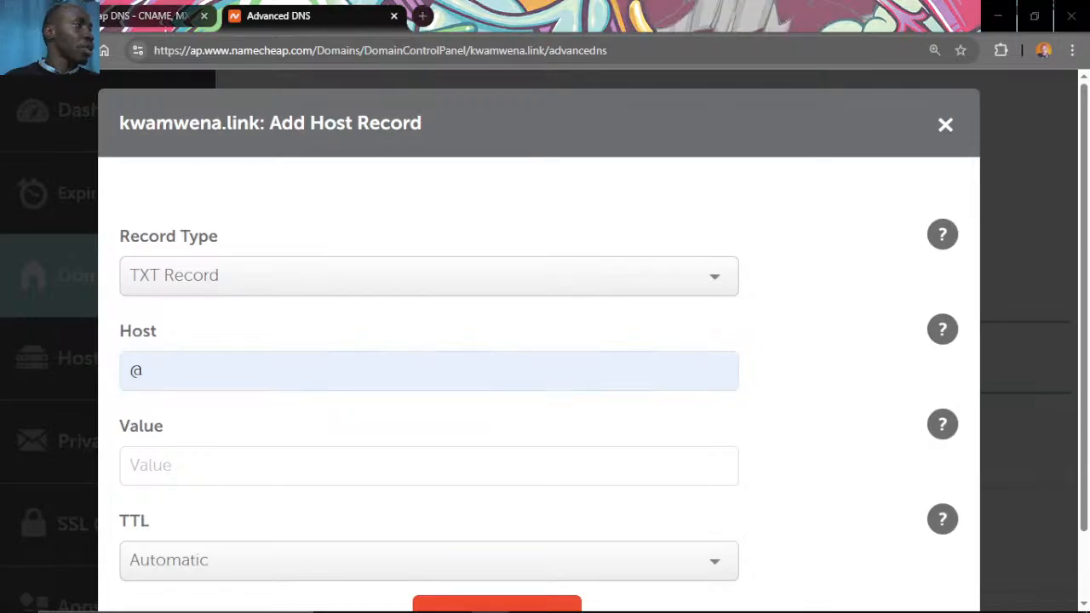
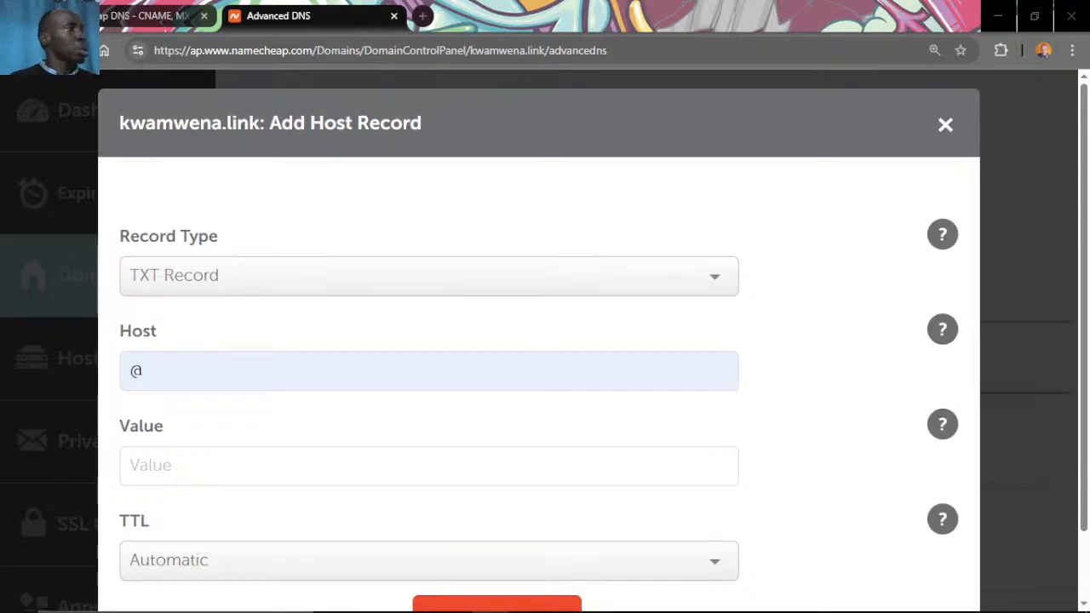
# Cancel the unfinished @ TXT host record after glancing at the Zoho setup page.
pyautogui.moveTo(0, 151); pyautogui.dragTo(128, 15)
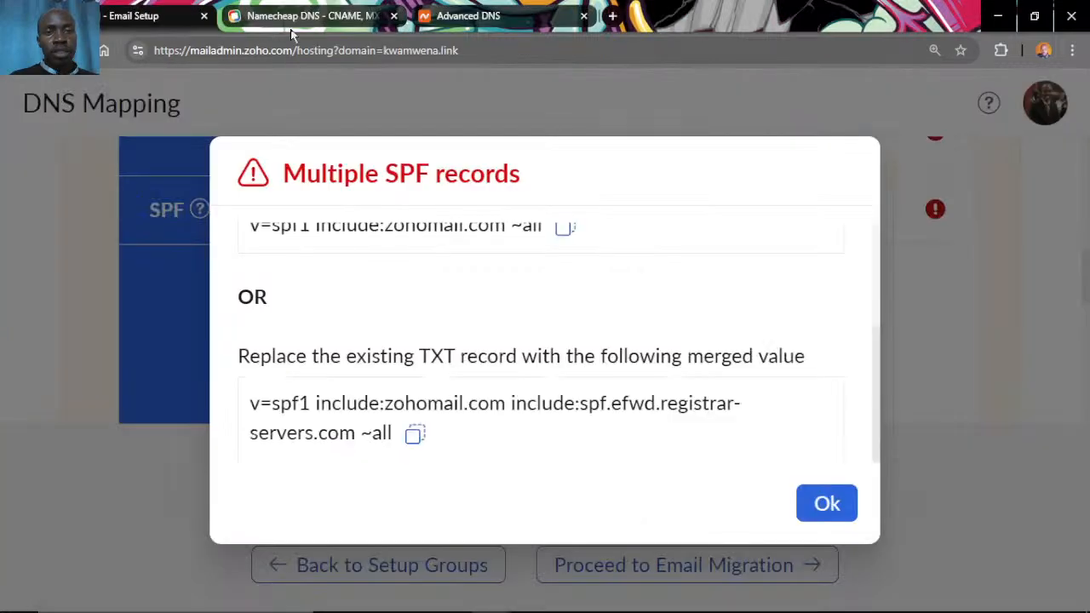
pyautogui.click(468, 16)
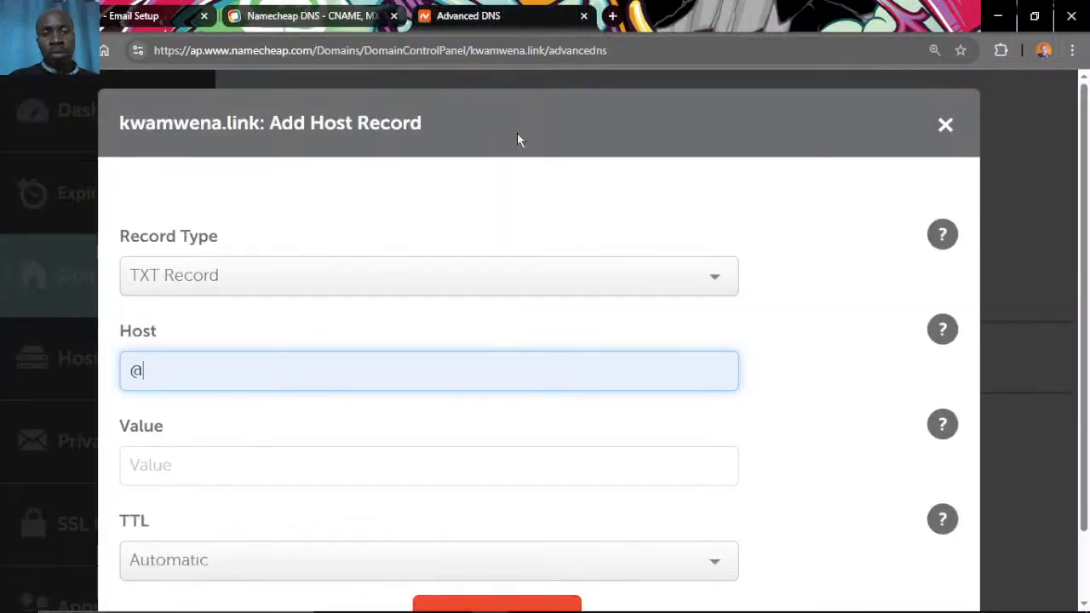
pyautogui.scroll(-1, 782, 343)
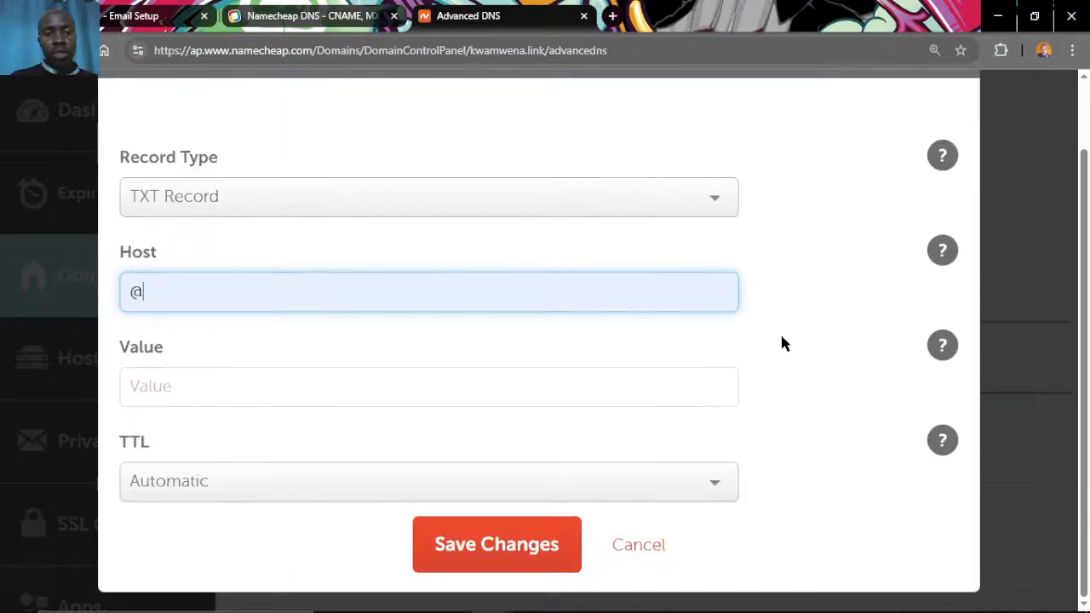
pyautogui.click(636, 549)
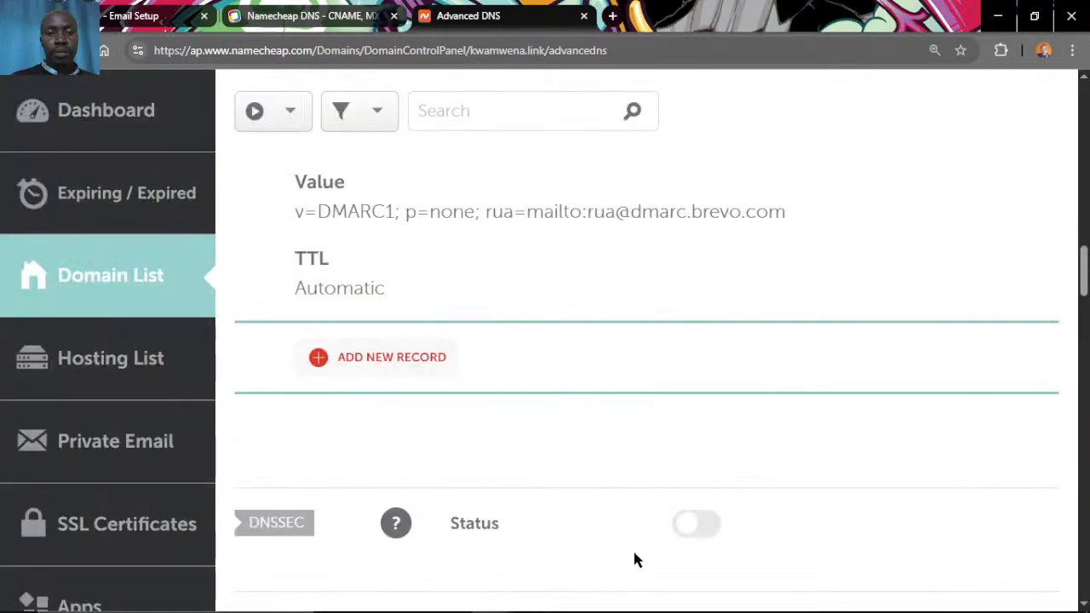
# Review the zoho-verification and _dmarc TXT records down to the Custom MX mail settings.
pyautogui.scroll(4, 672, 439)
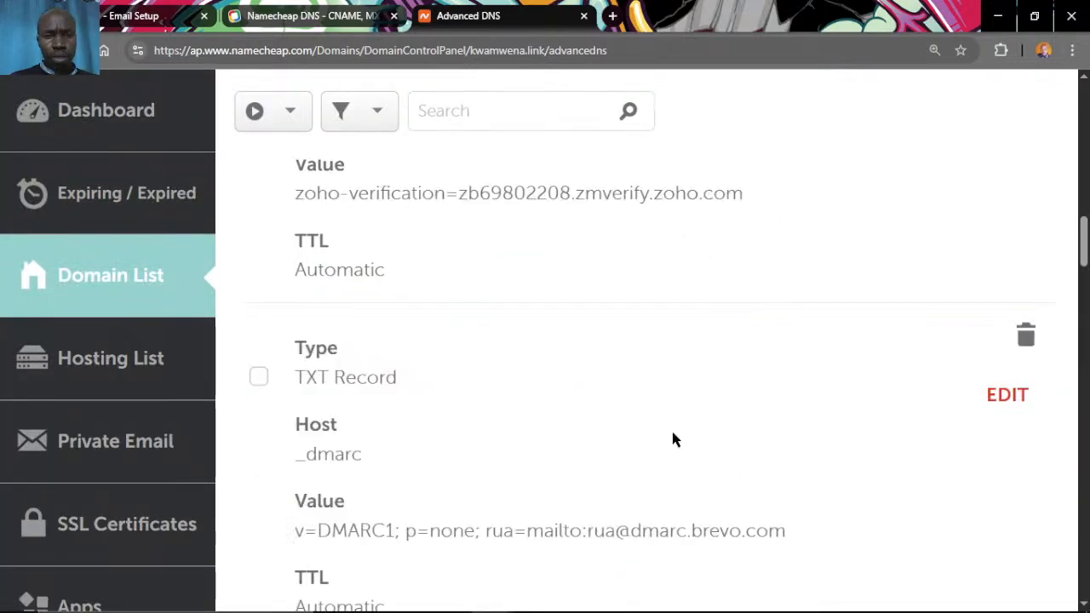
pyautogui.scroll(1, 672, 439)
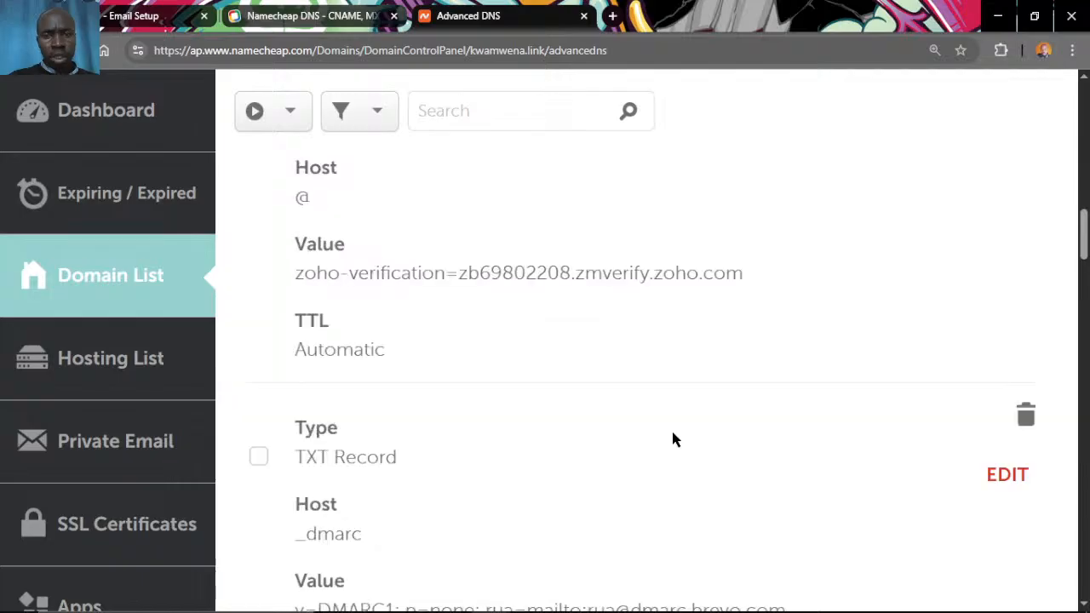
pyautogui.scroll(5, 673, 439)
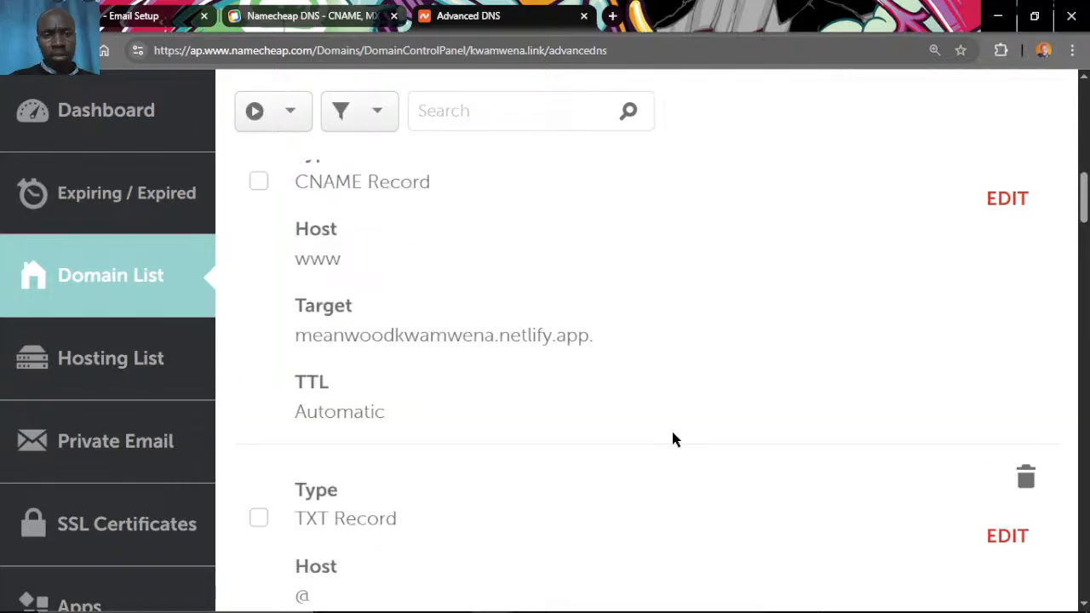
pyautogui.scroll(-1, 672, 440)
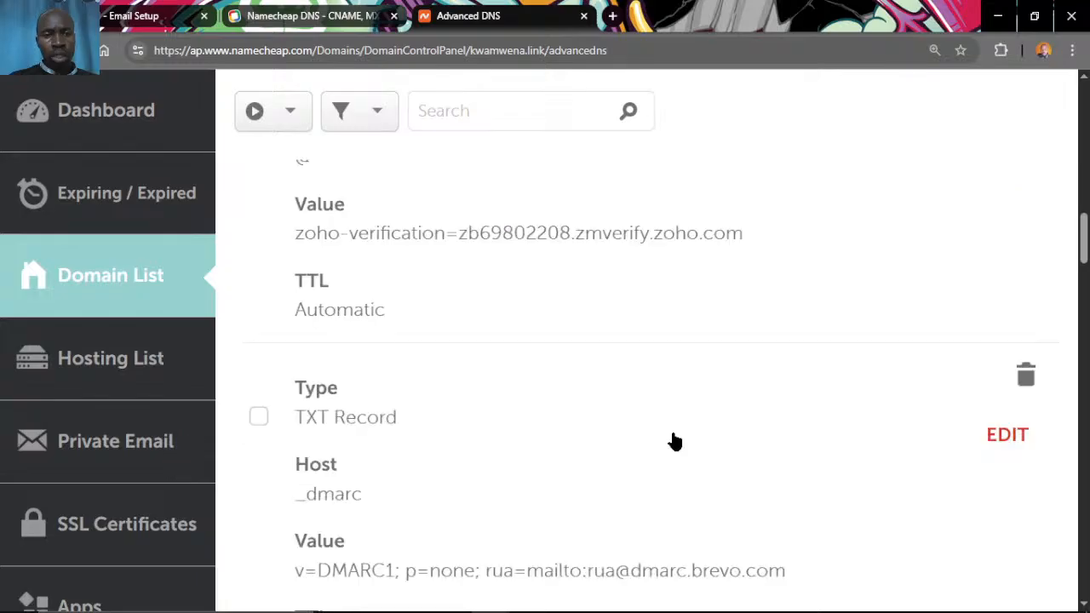
pyautogui.scroll(-5, 672, 439)
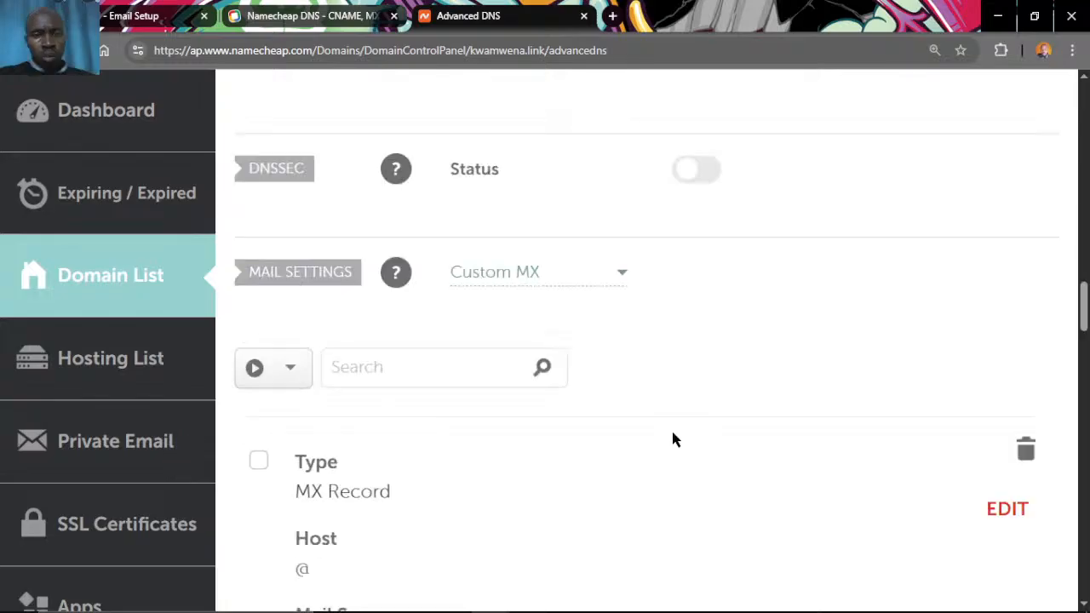
# Switch mail settings from Custom MX to Email Forwarding, then view Zoho's multiple SPF records warning.
pyautogui.click(612, 276)
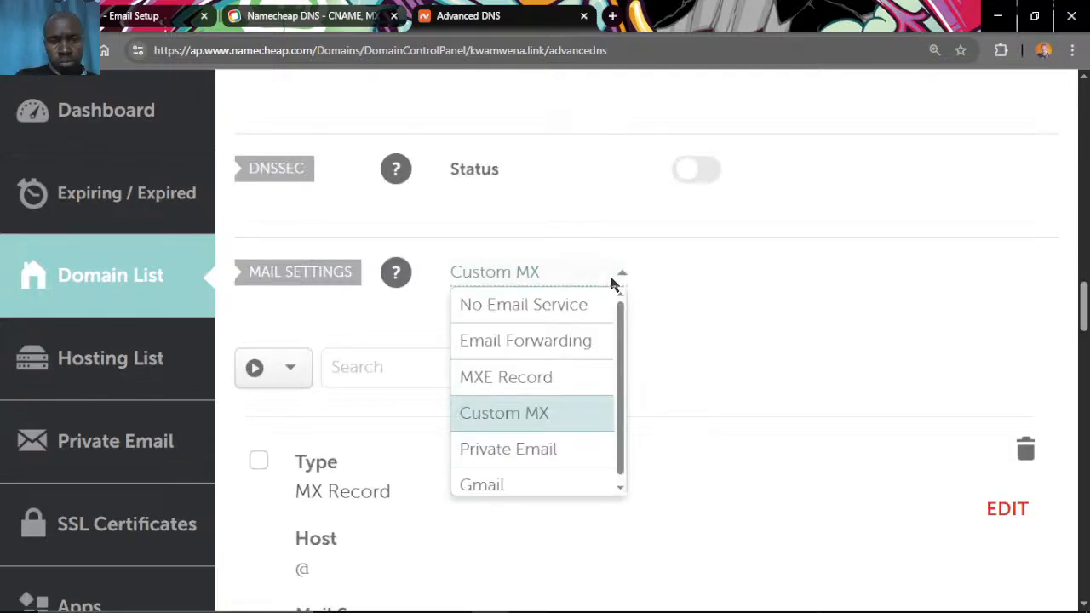
pyautogui.click(580, 344)
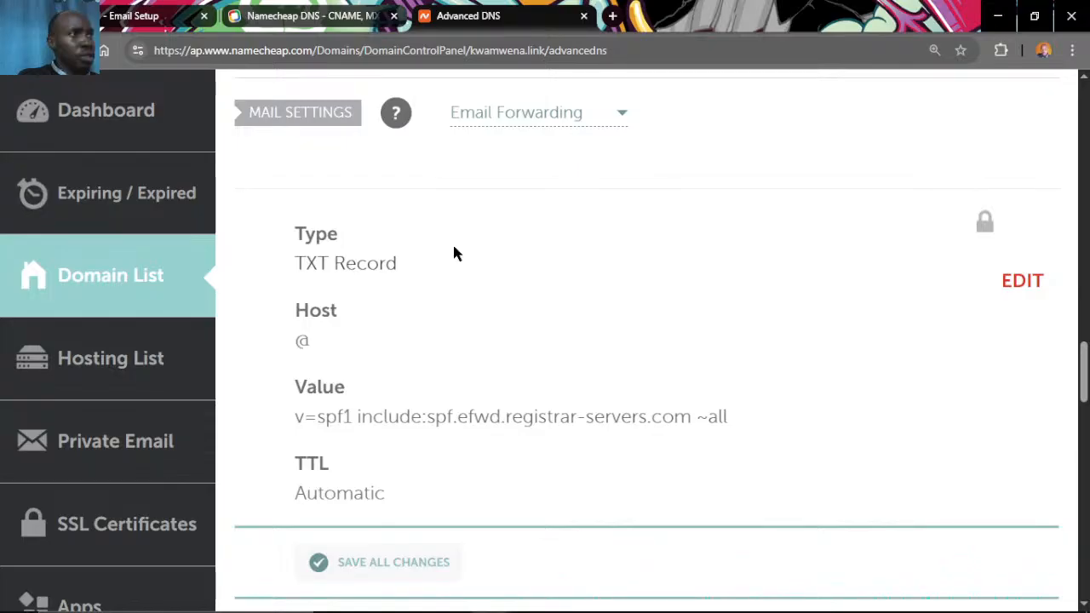
pyautogui.click(147, 23)
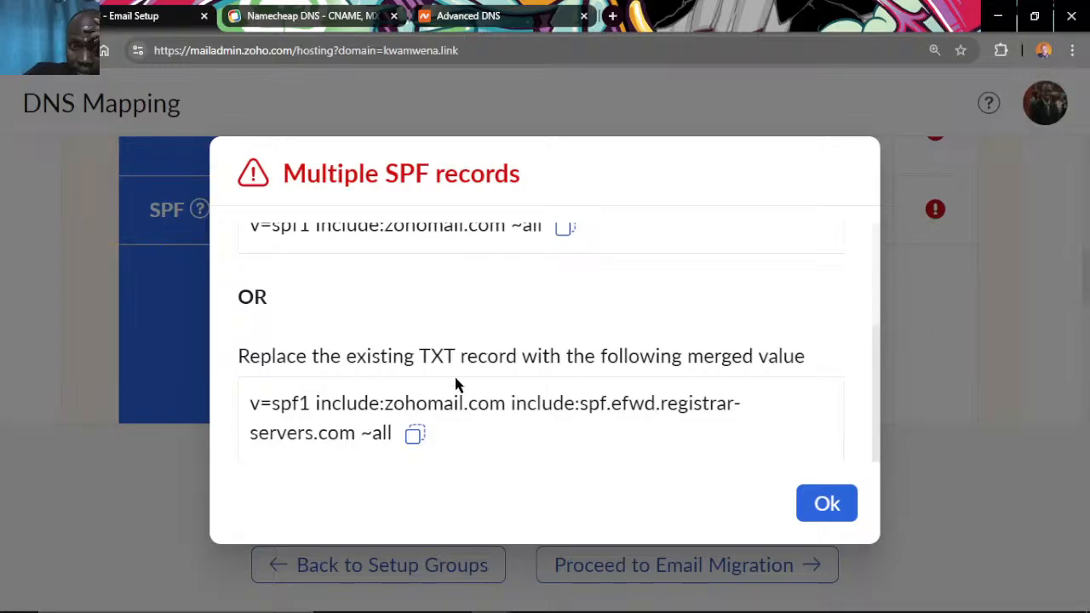
# Compare Zoho's multiple SPF notice with Namecheap's existing forwarding SPF TXT record.
pyautogui.scroll(1, 455, 385)
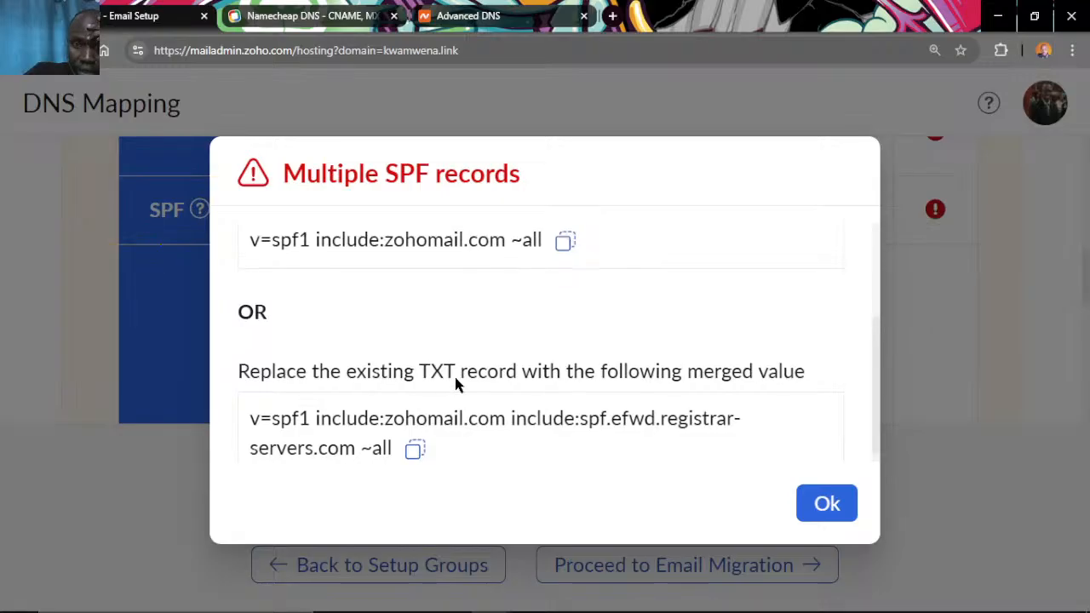
pyautogui.scroll(-1, 455, 385)
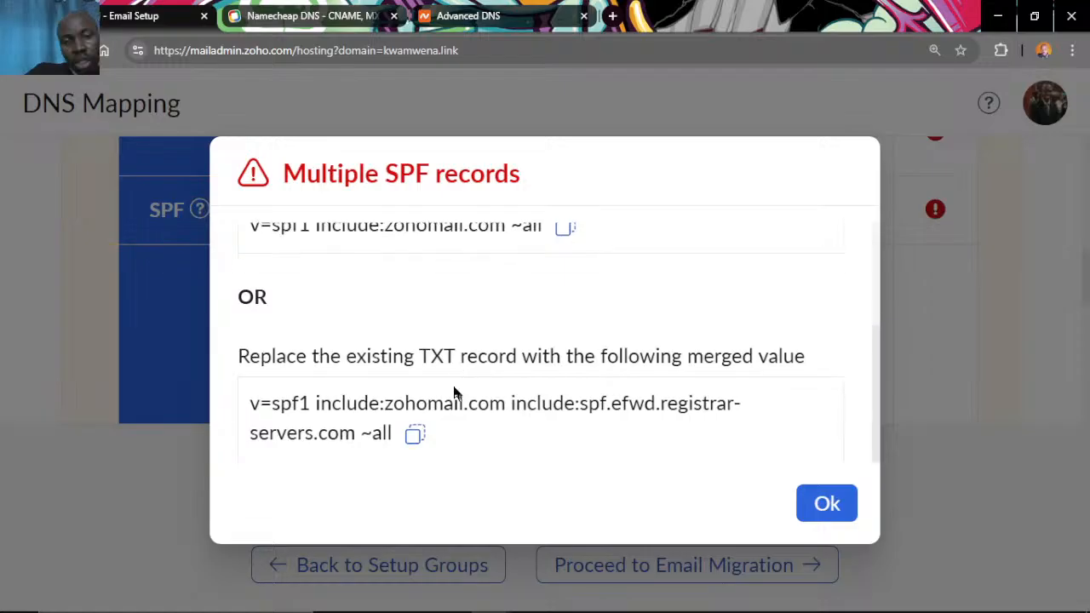
pyautogui.click(492, 17)
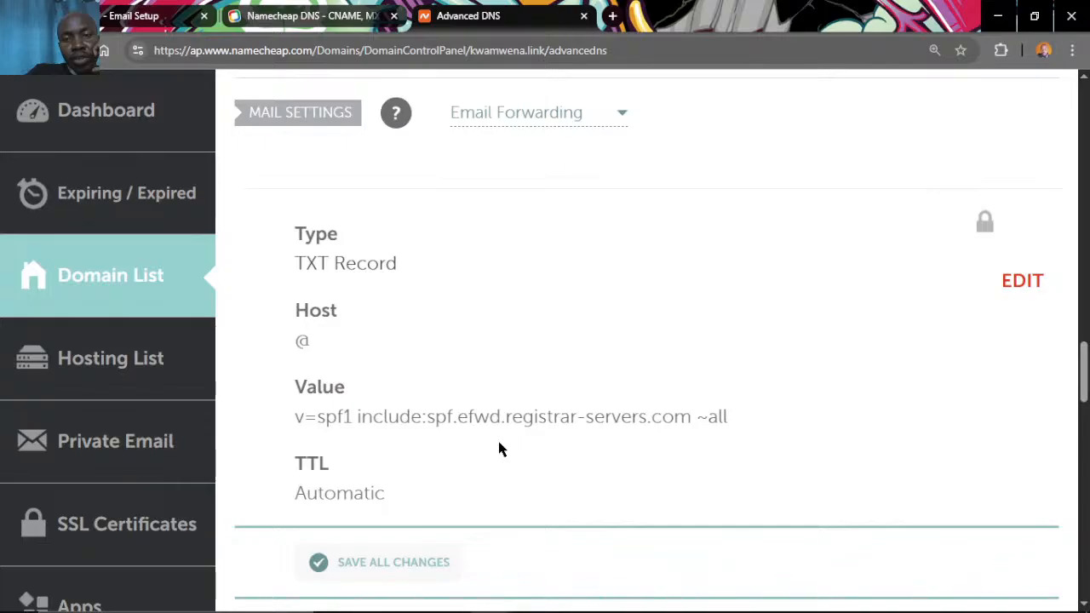
pyautogui.scroll(1, 369, 276)
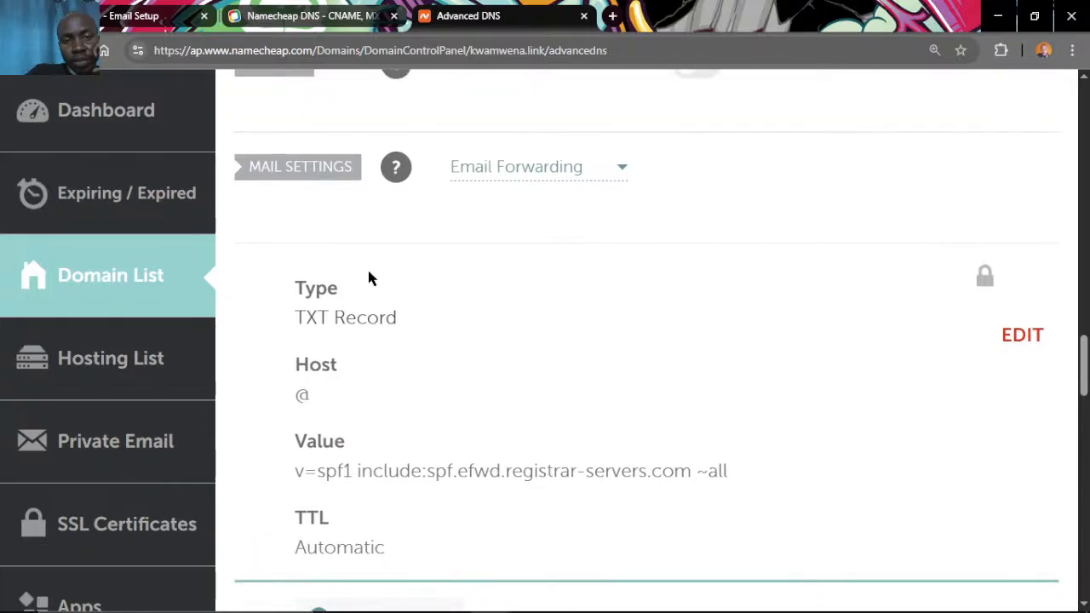
pyautogui.scroll(-1, 368, 276)
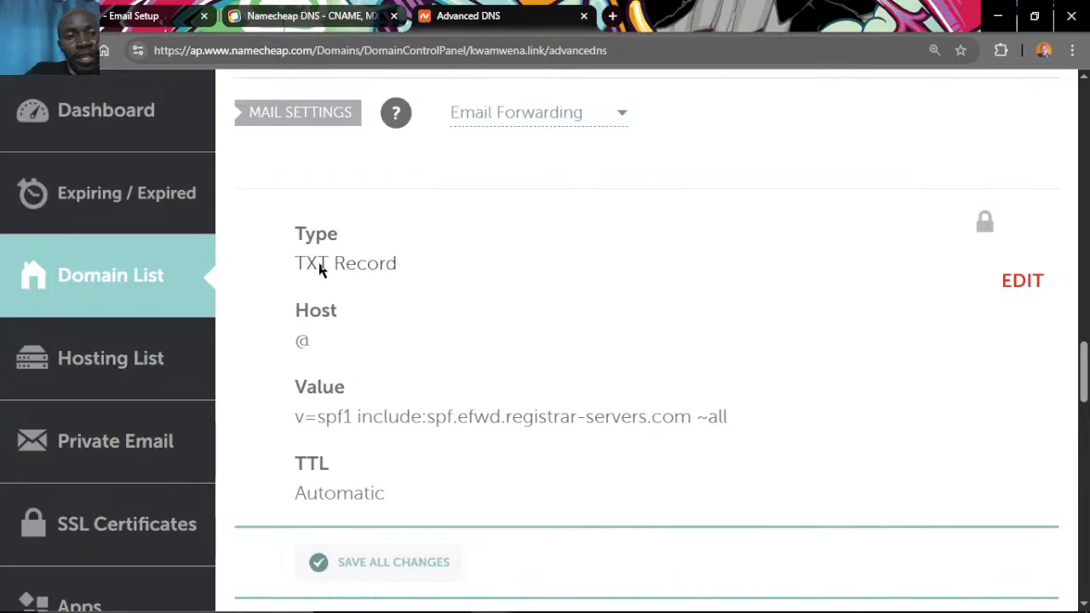
# Copy Zoho's merged SPF value combining zohomail.com and the forwarding SPF, then dismiss the notice.
pyautogui.click(132, 14)
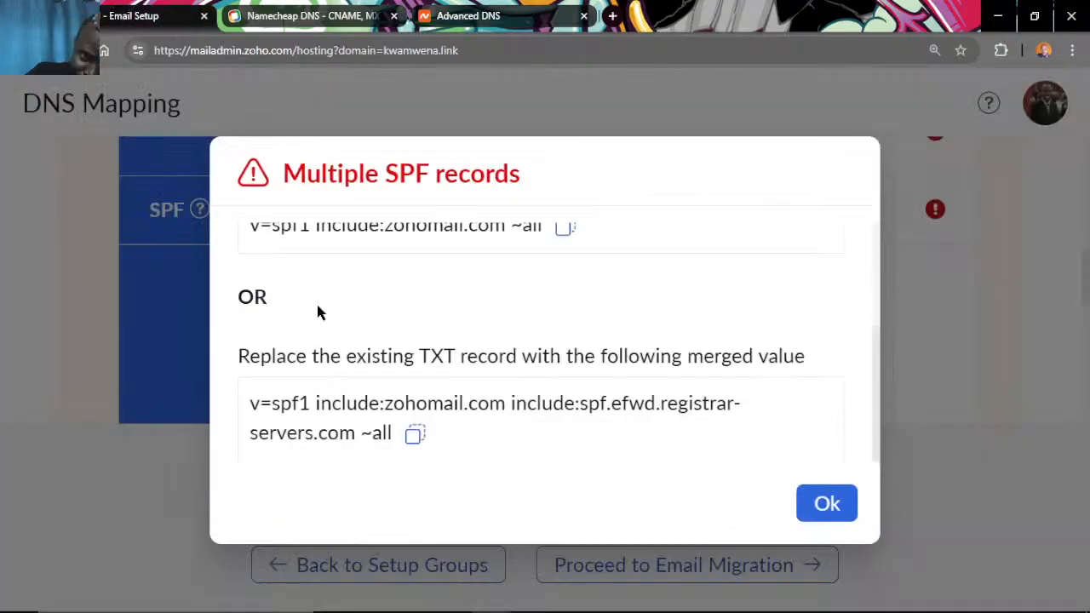
pyautogui.scroll(1, 316, 312)
pyautogui.scroll(-1, 318, 308)
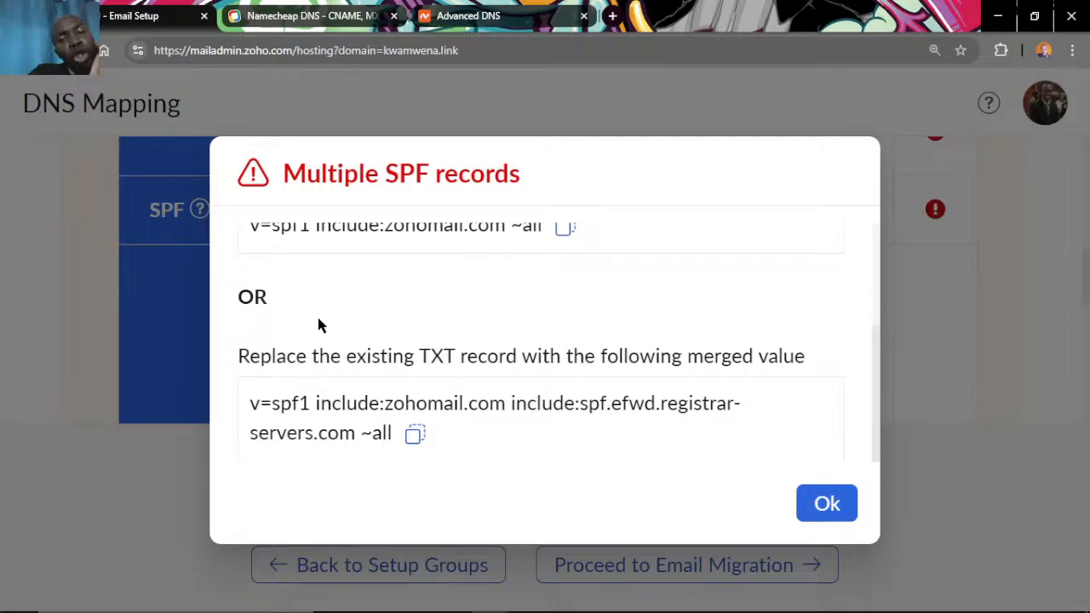
pyautogui.click(412, 435)
pyautogui.click(817, 503)
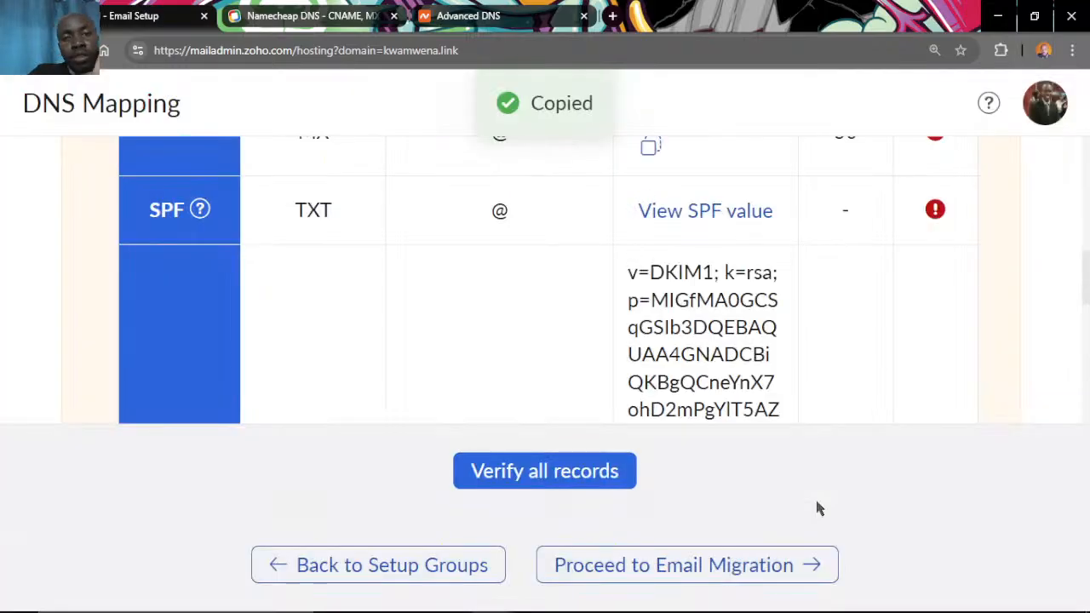
pyautogui.click(512, 16)
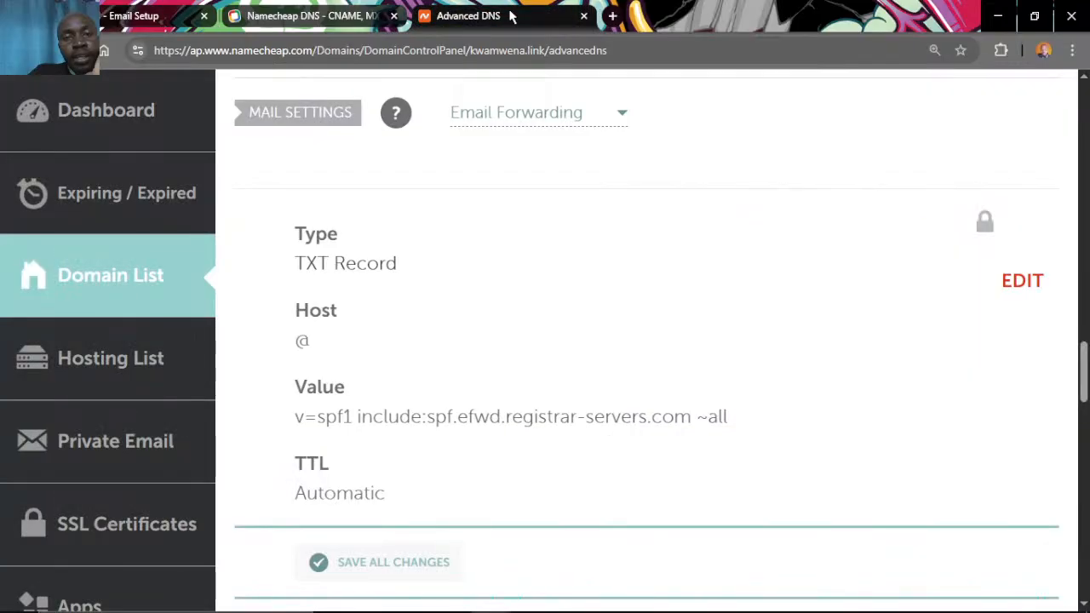
# Unlock the @ SPF TXT record for editing and inspect its value without saving.
pyautogui.scroll(2, 451, 409)
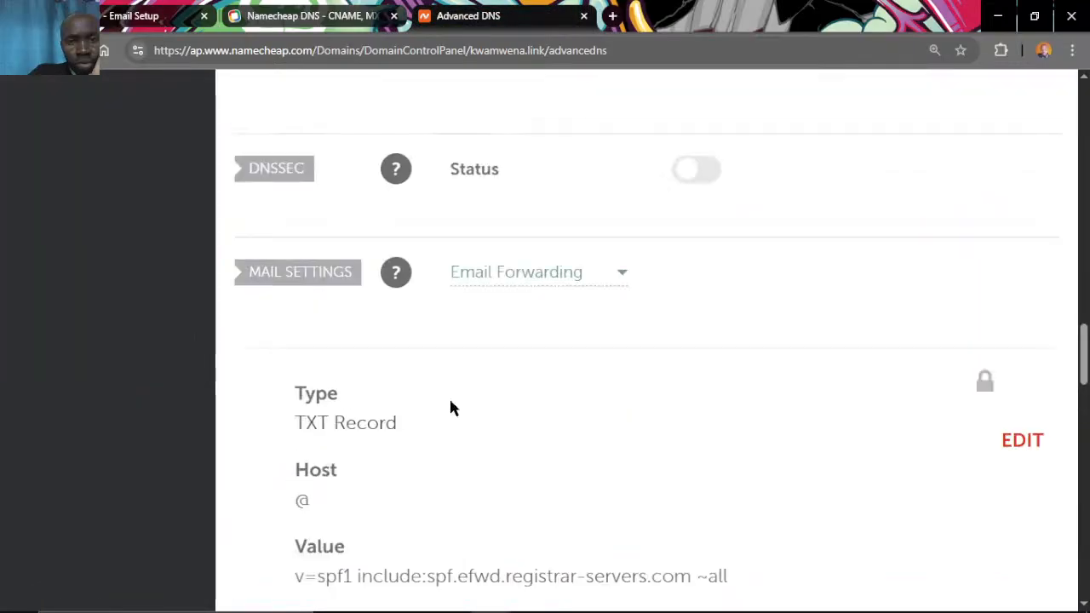
pyautogui.scroll(-2, 451, 408)
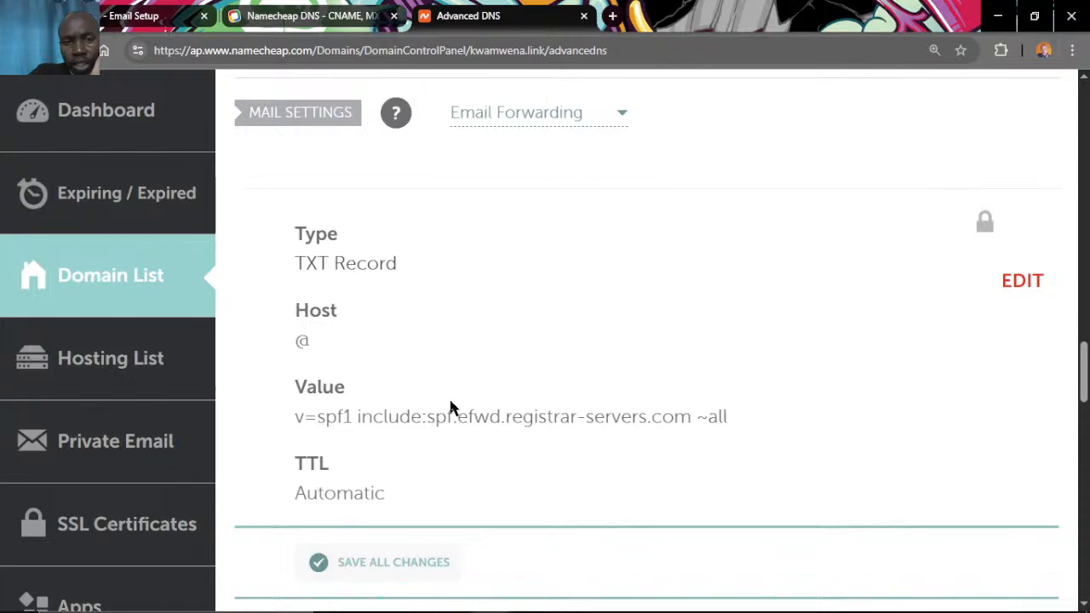
pyautogui.scroll(-1, 911, 281)
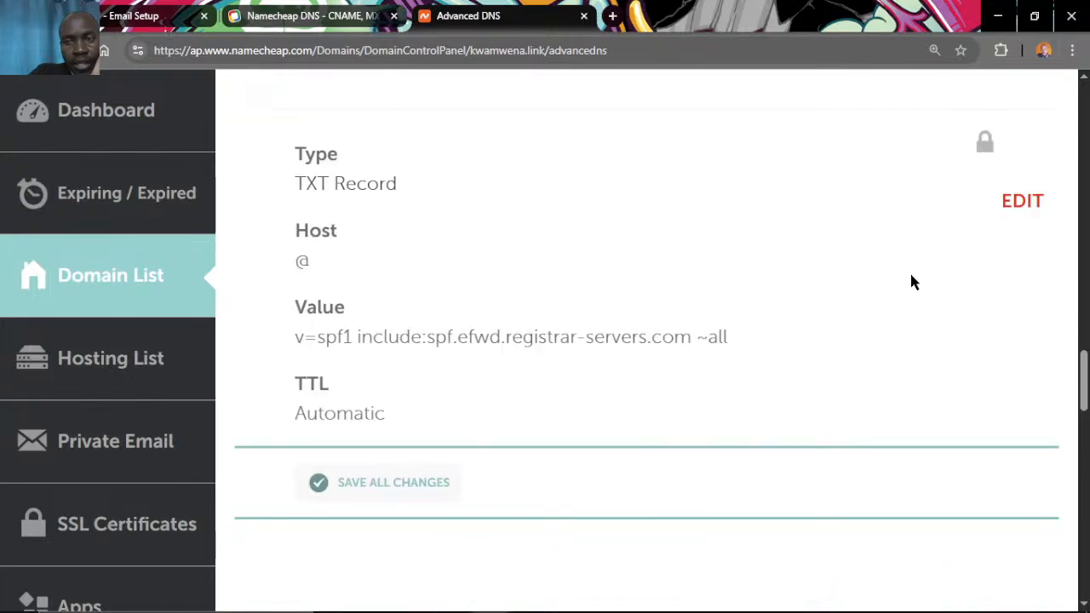
pyautogui.click(1028, 210)
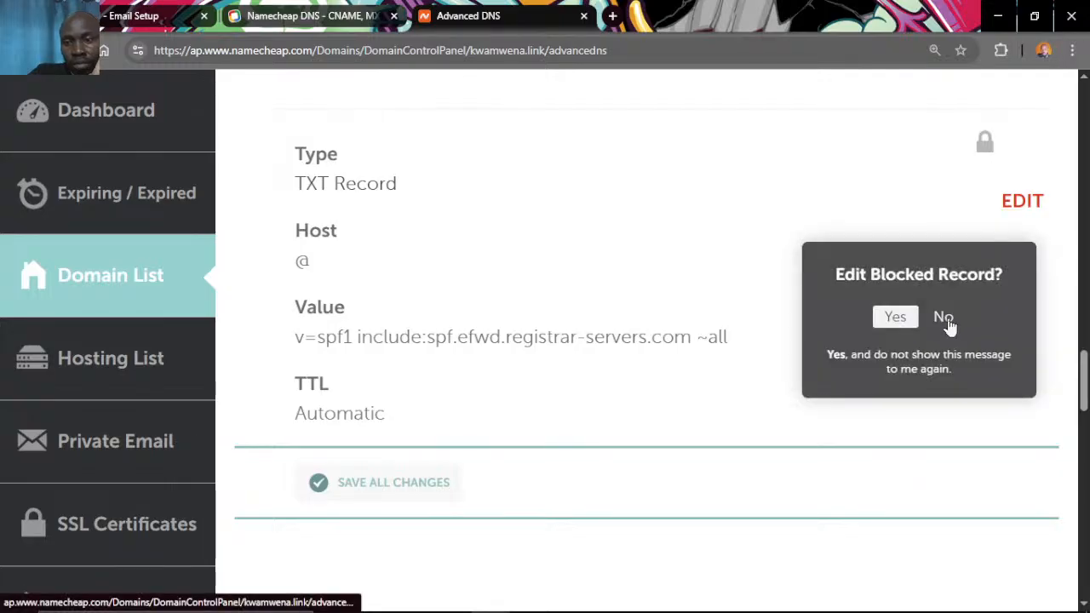
pyautogui.click(895, 317)
pyautogui.moveTo(539, 381); pyautogui.dragTo(93, 400)
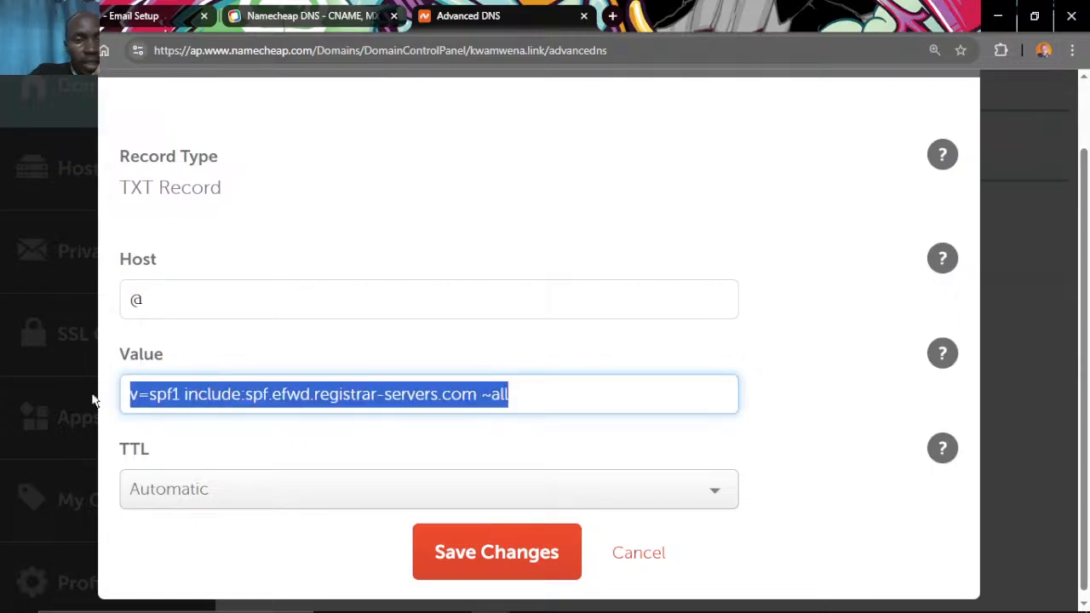
pyautogui.click(94, 400)
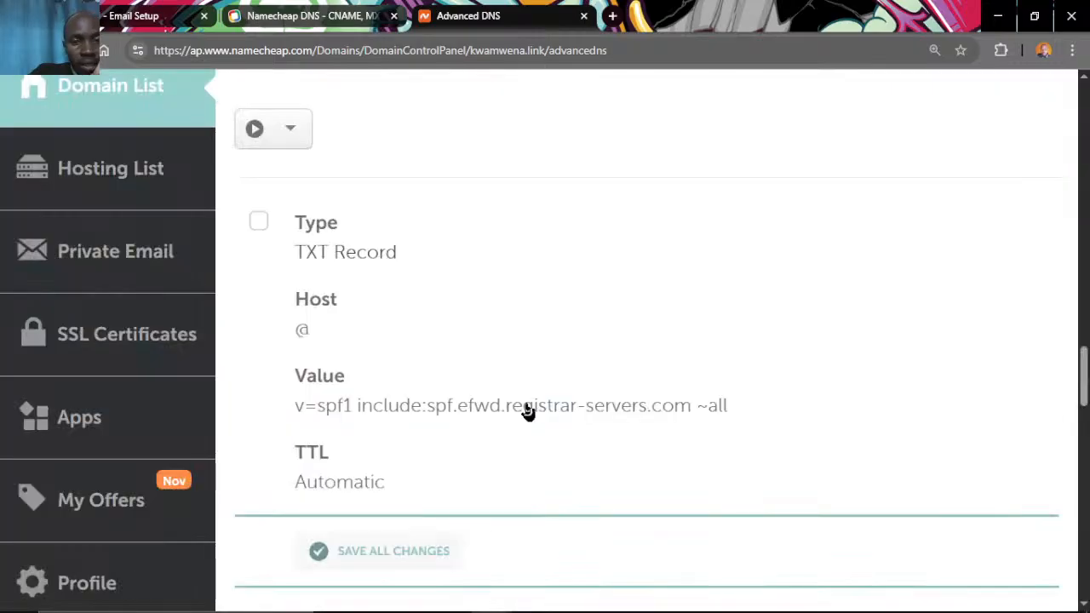
# Scroll down to the Mail Settings section, still set to Custom MX.
pyautogui.scroll(3, 528, 411)
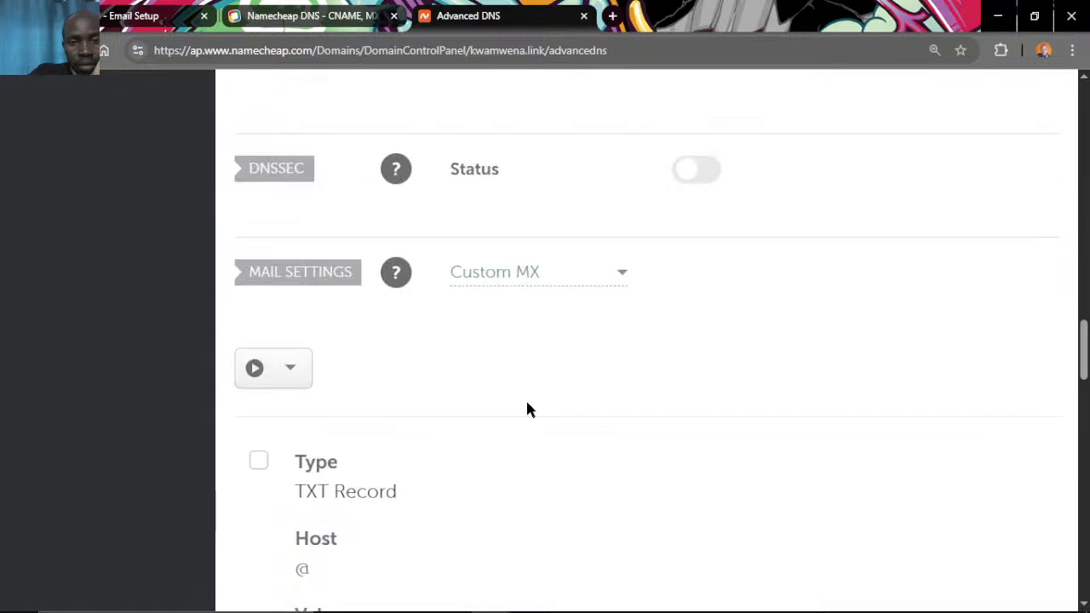
pyautogui.scroll(-1, 527, 404)
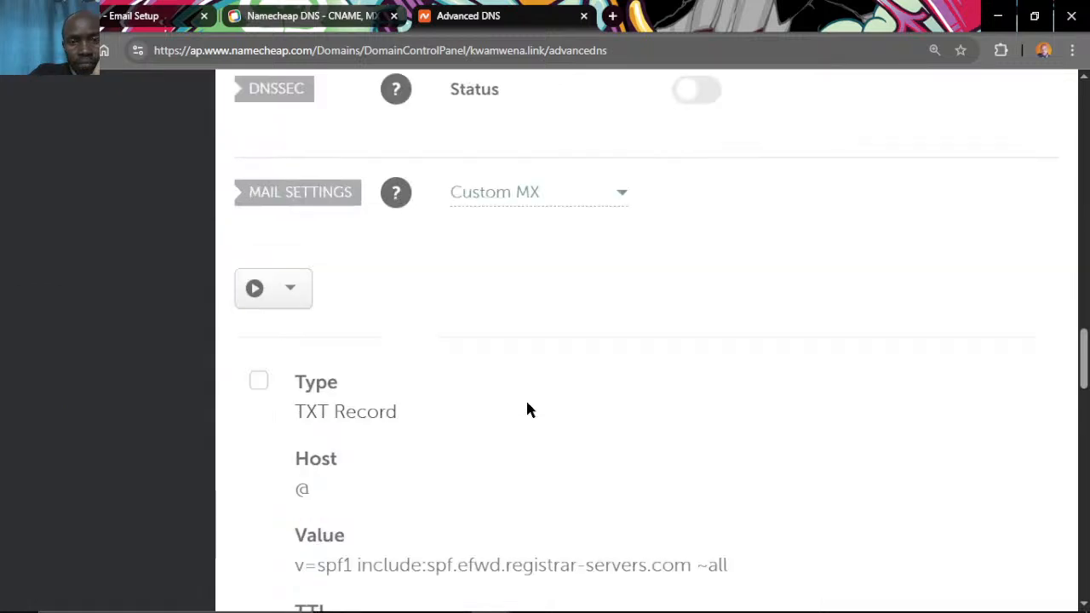
pyautogui.scroll(-2, 526, 411)
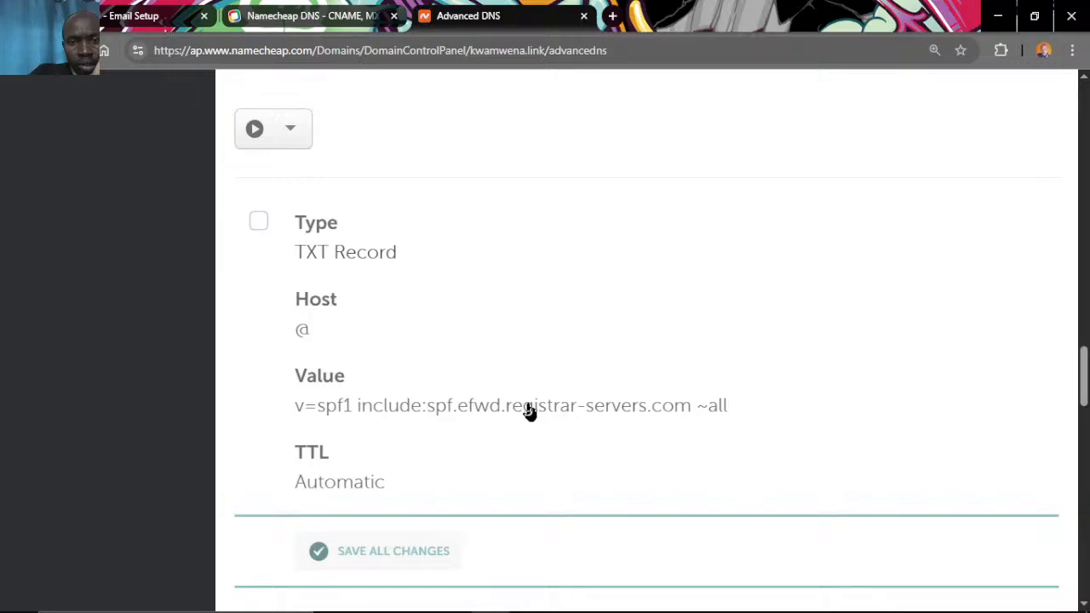
pyautogui.scroll(-3, 527, 410)
pyautogui.scroll(1, 647, 365)
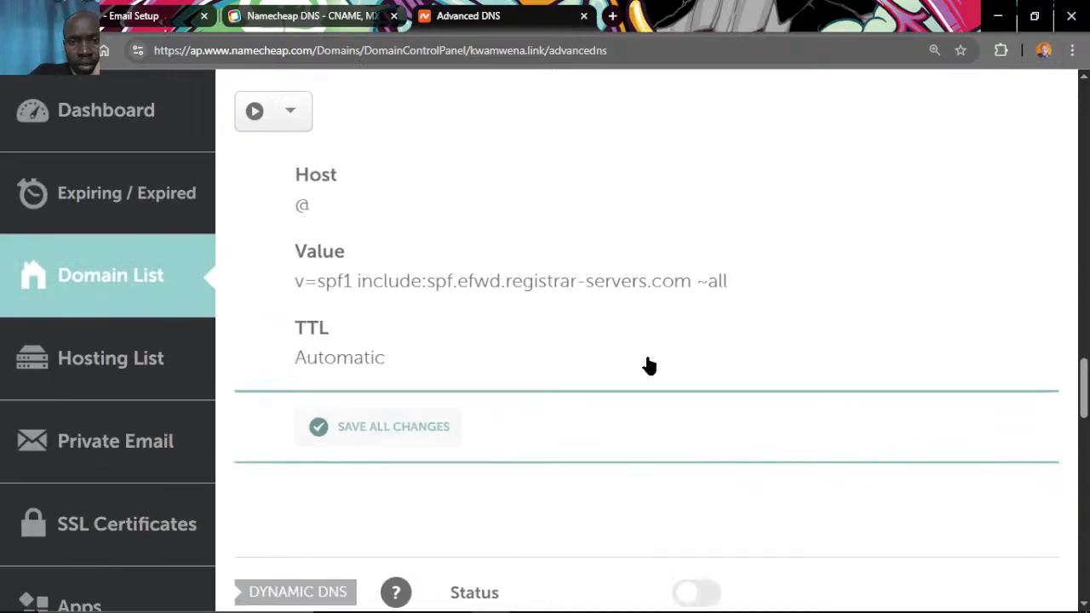
pyautogui.scroll(3, 647, 364)
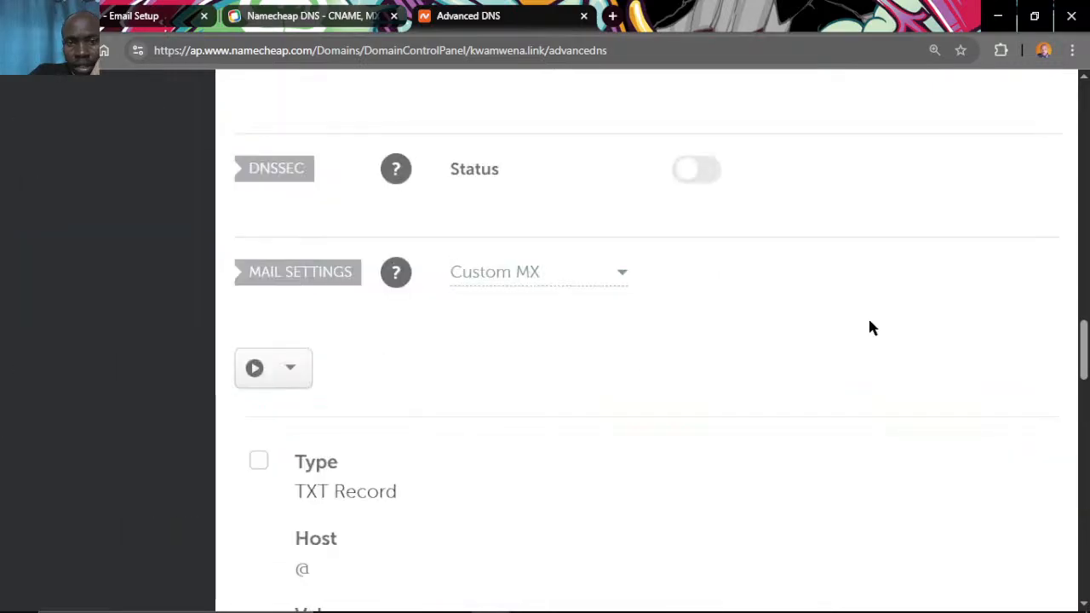
# Zoom the page out to 110% and select the existing SPF TXT value.
pyautogui.hotkey('alt', 'f')
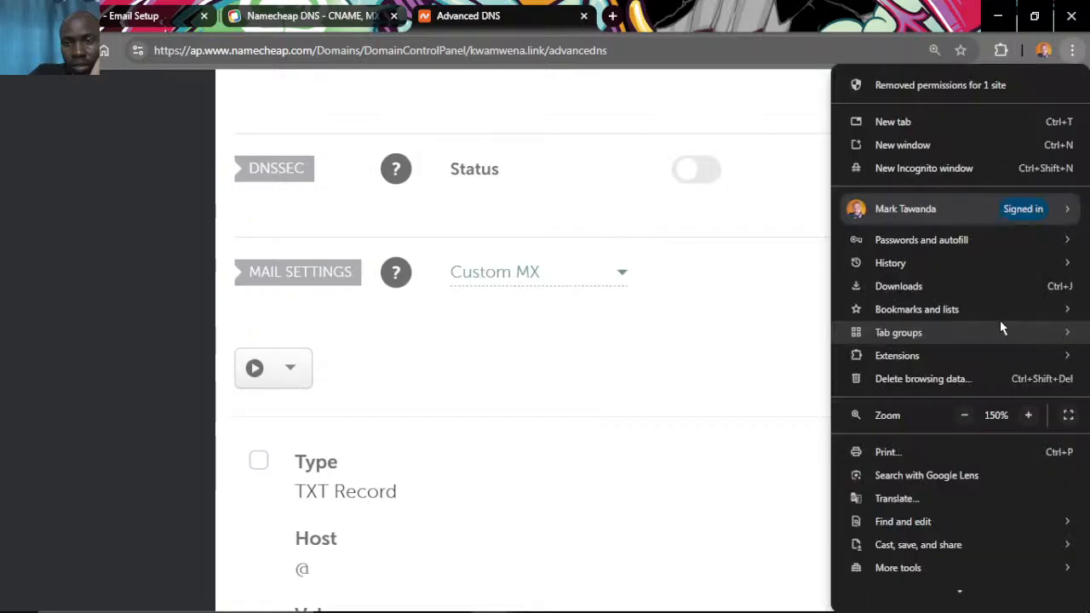
pyautogui.click(967, 414)
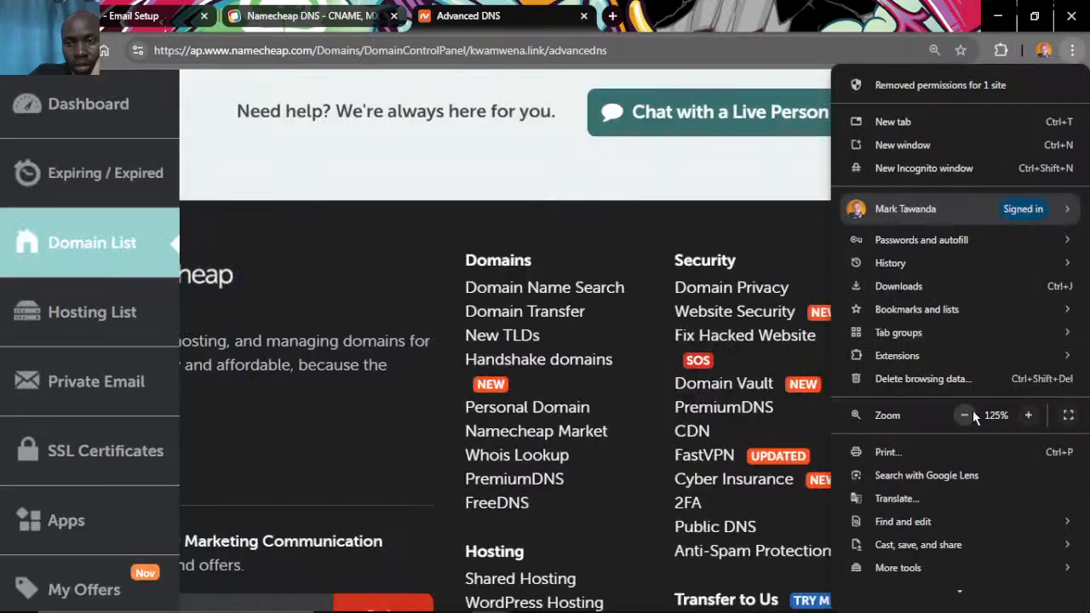
pyautogui.click(965, 415)
pyautogui.click(496, 257)
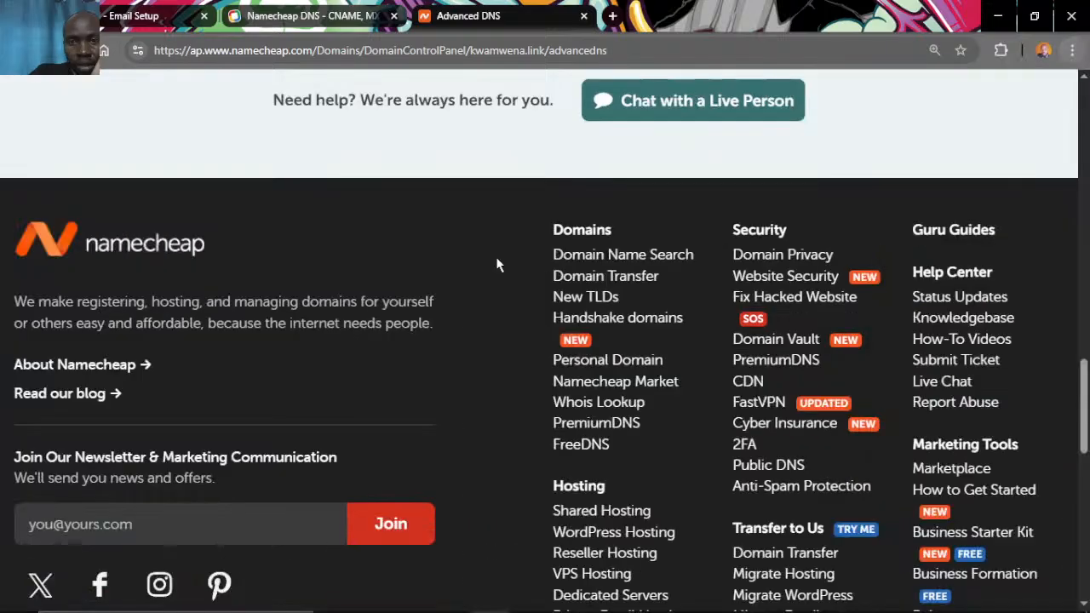
pyautogui.scroll(8, 497, 258)
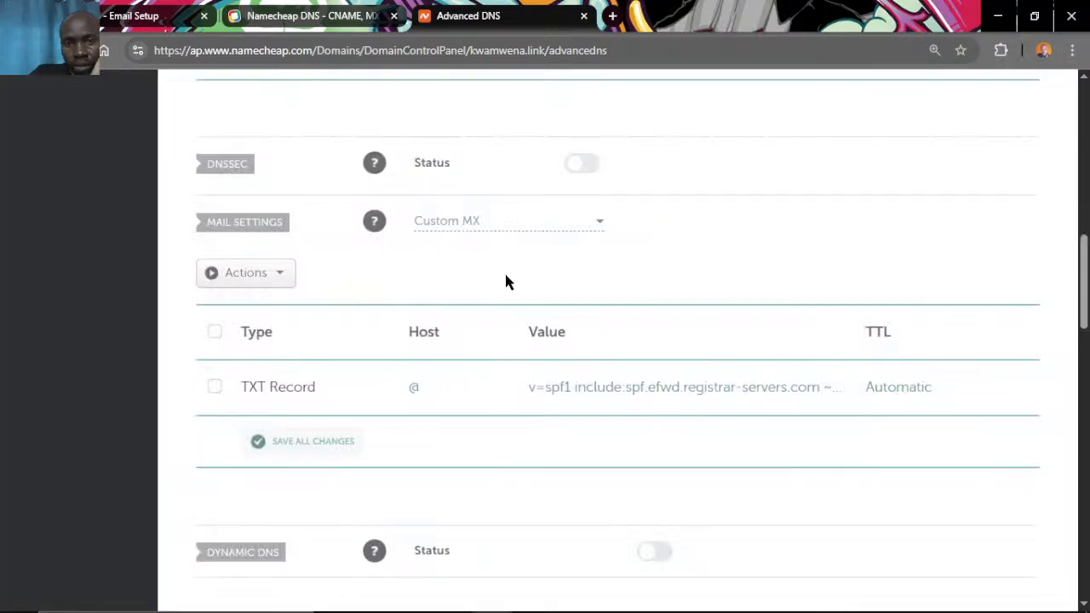
pyautogui.scroll(1, 508, 282)
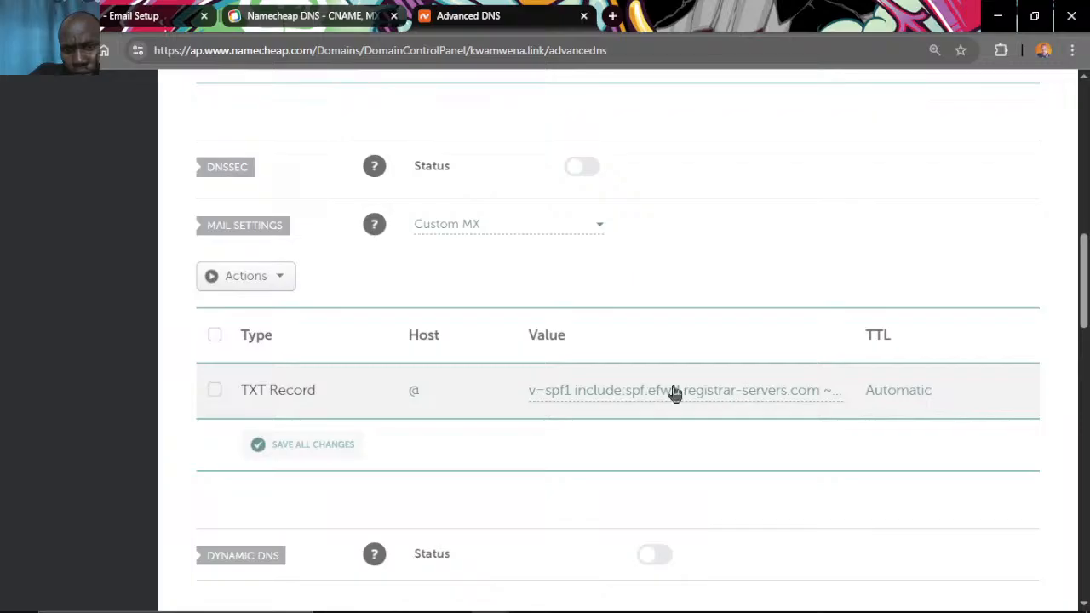
pyautogui.doubleClick(634, 390)
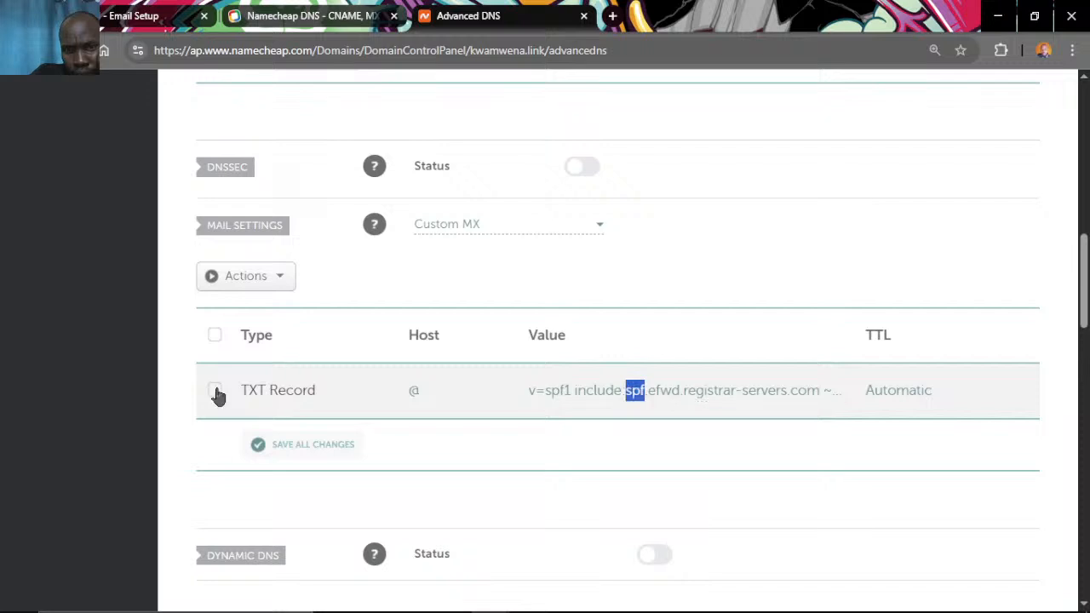
pyautogui.click(544, 395)
pyautogui.hotkey('ctrl', 'a')
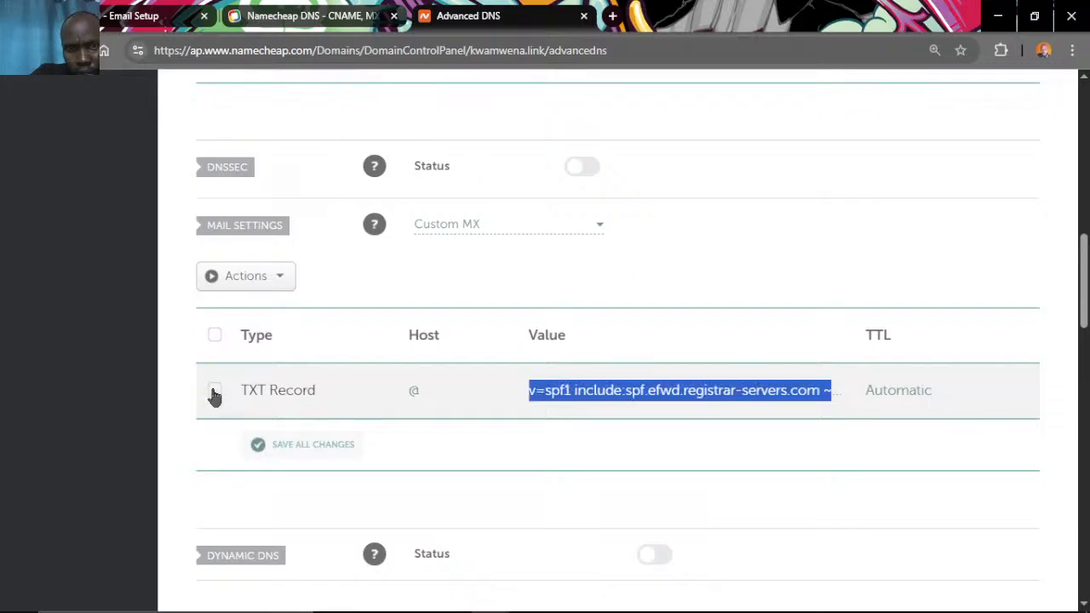
# Set the domain's Mail Settings to Email Forwarding.
pyautogui.scroll(6, 214, 397)
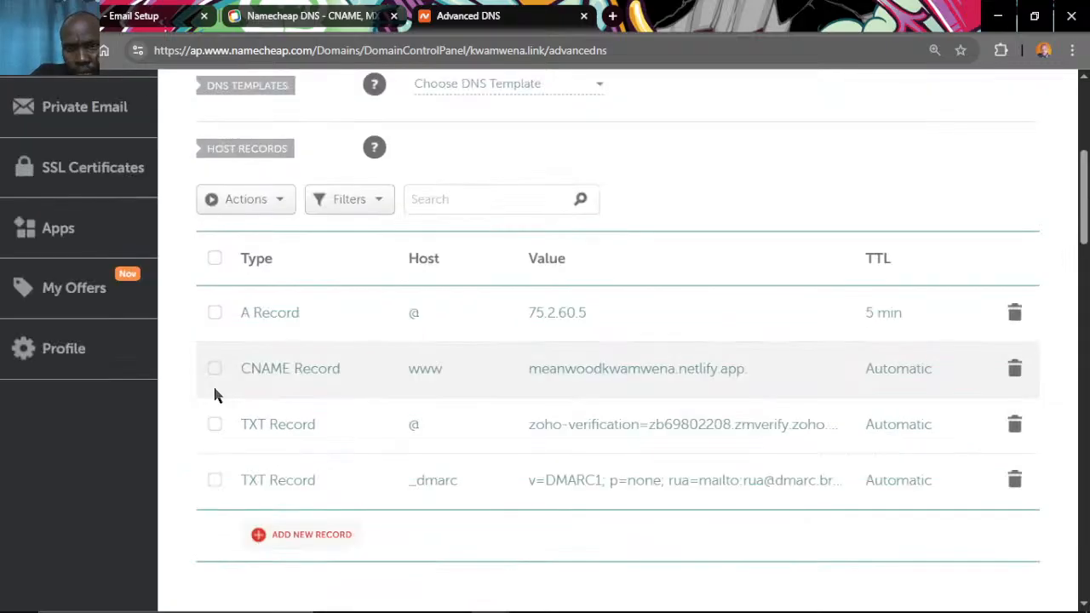
pyautogui.scroll(-1, 214, 395)
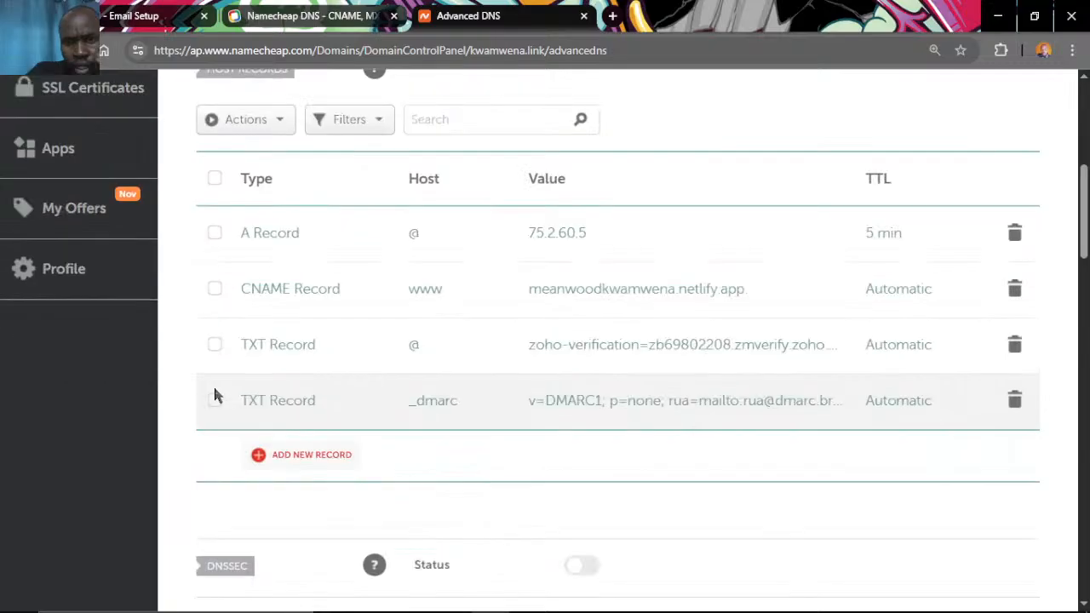
pyautogui.scroll(-4, 214, 394)
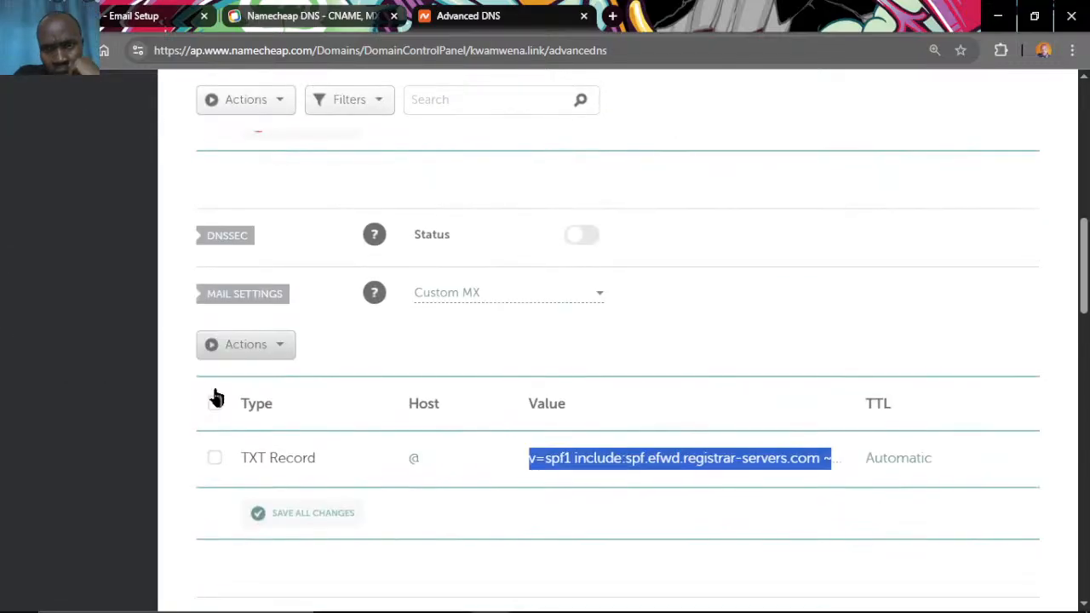
pyautogui.scroll(-2, 215, 398)
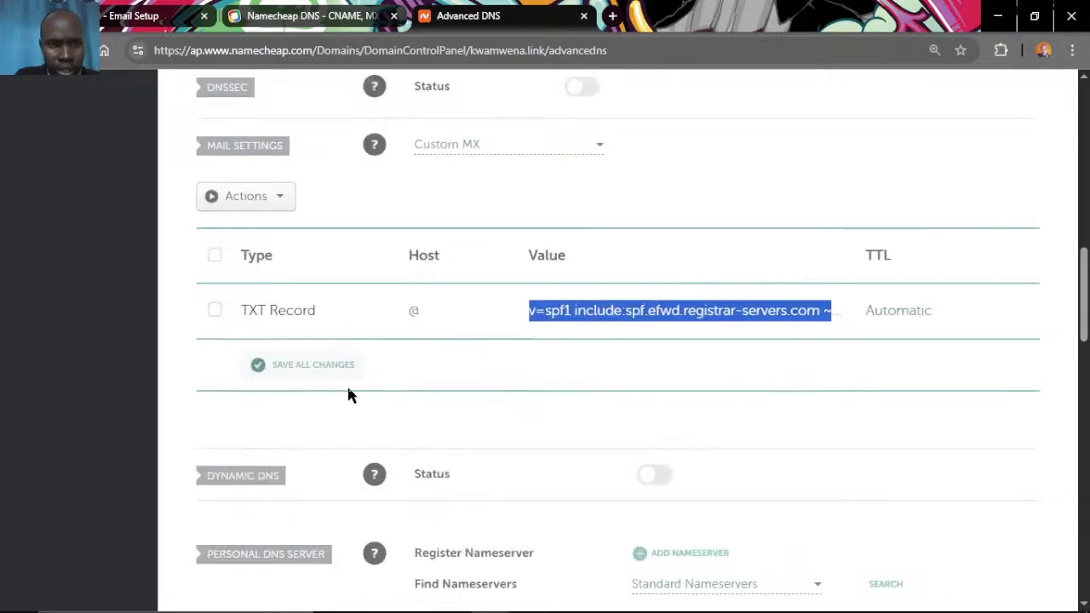
pyautogui.click(486, 144)
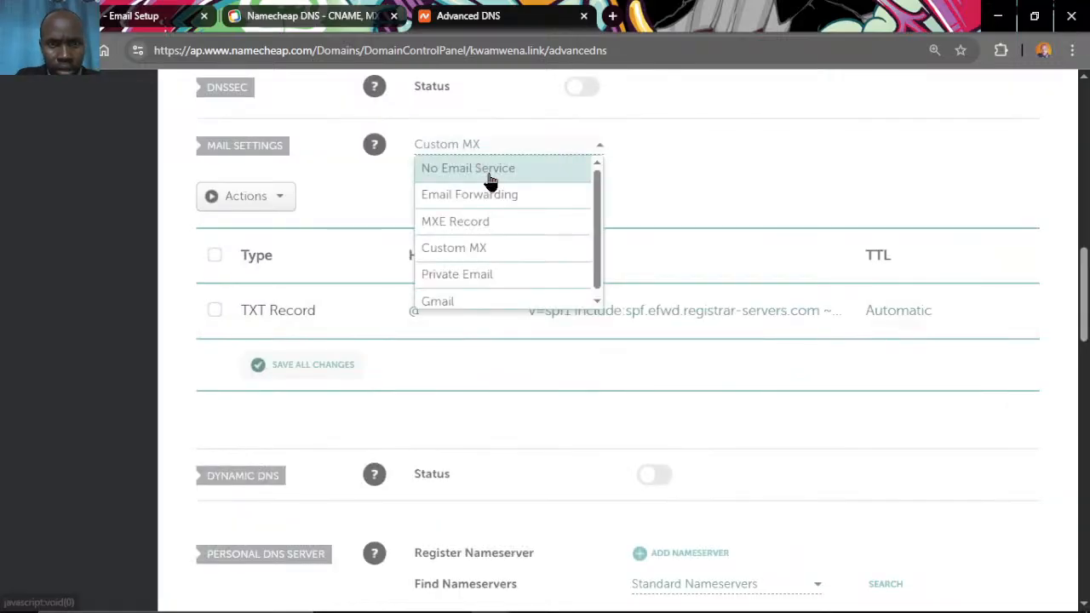
pyautogui.click(485, 194)
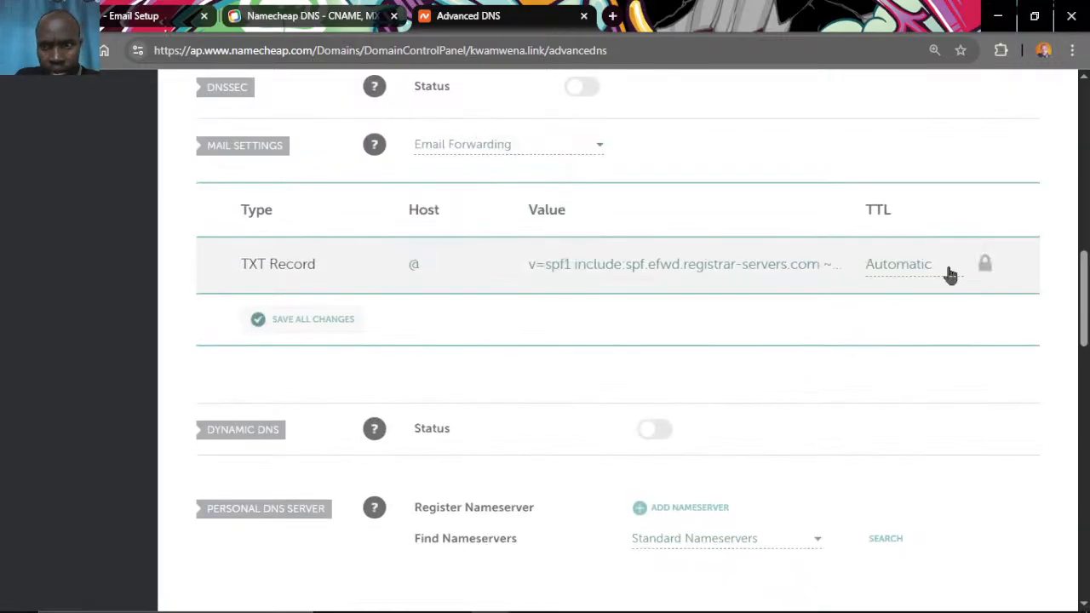
# Replace the locked SPF TXT value with the merged include:zohomail.com value and save all changes.
pyautogui.moveTo(986, 267)
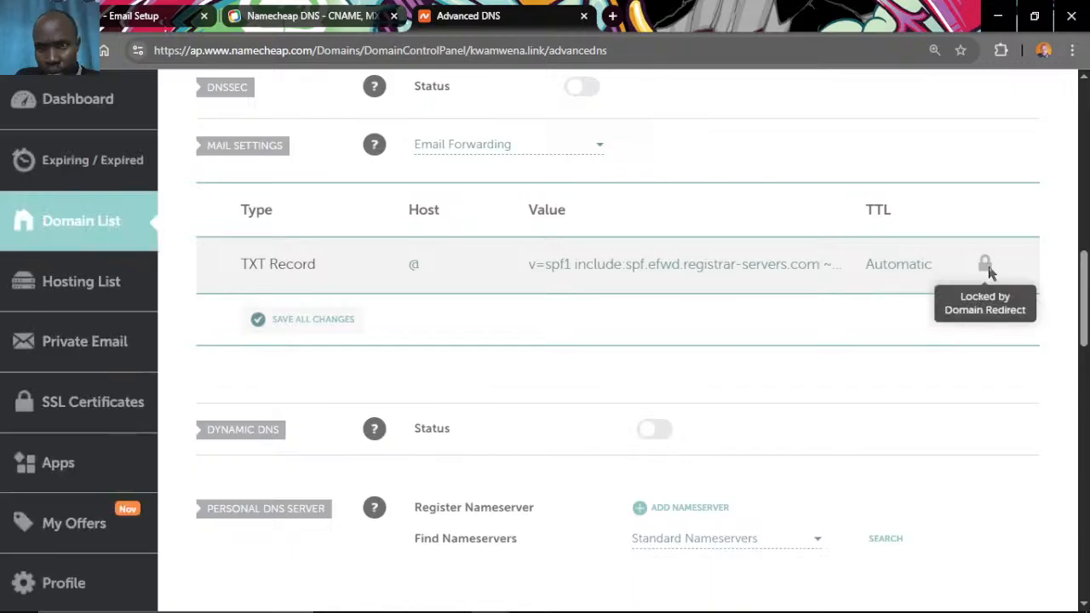
pyautogui.click(740, 275)
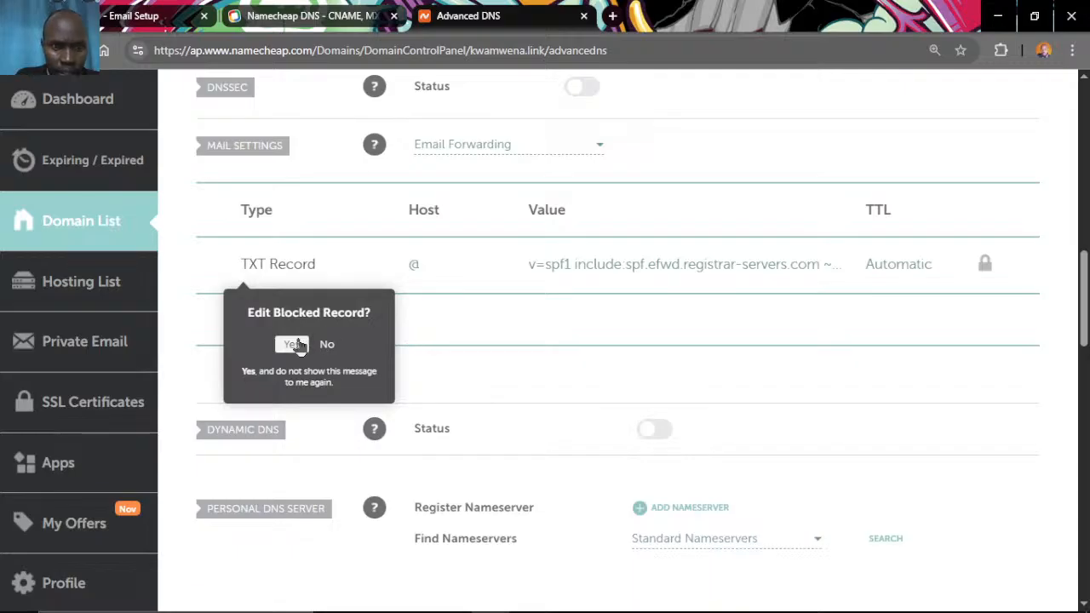
pyautogui.click(292, 345)
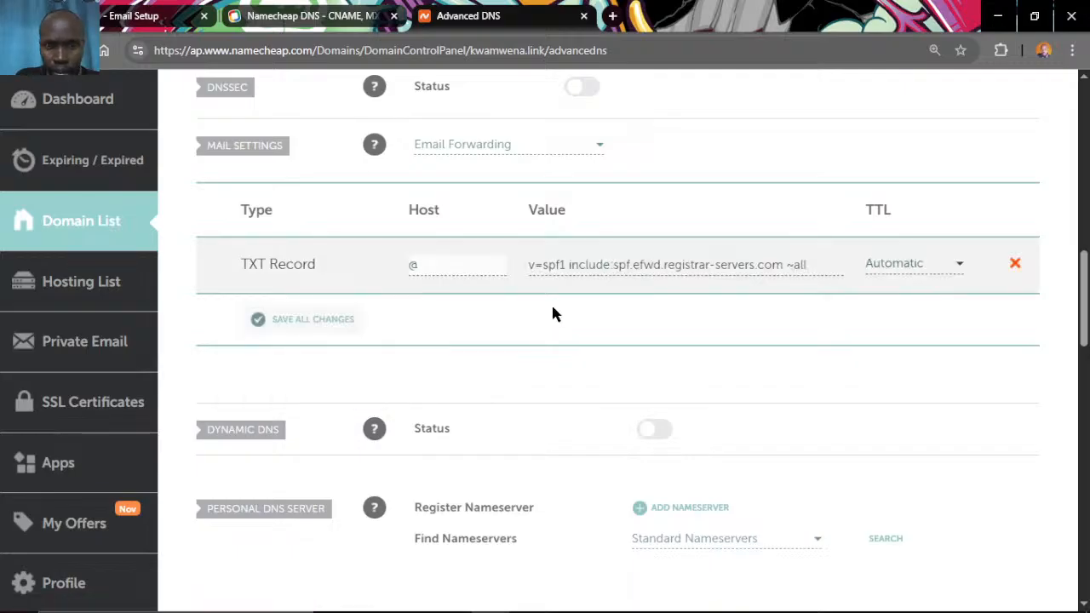
pyautogui.click(790, 264)
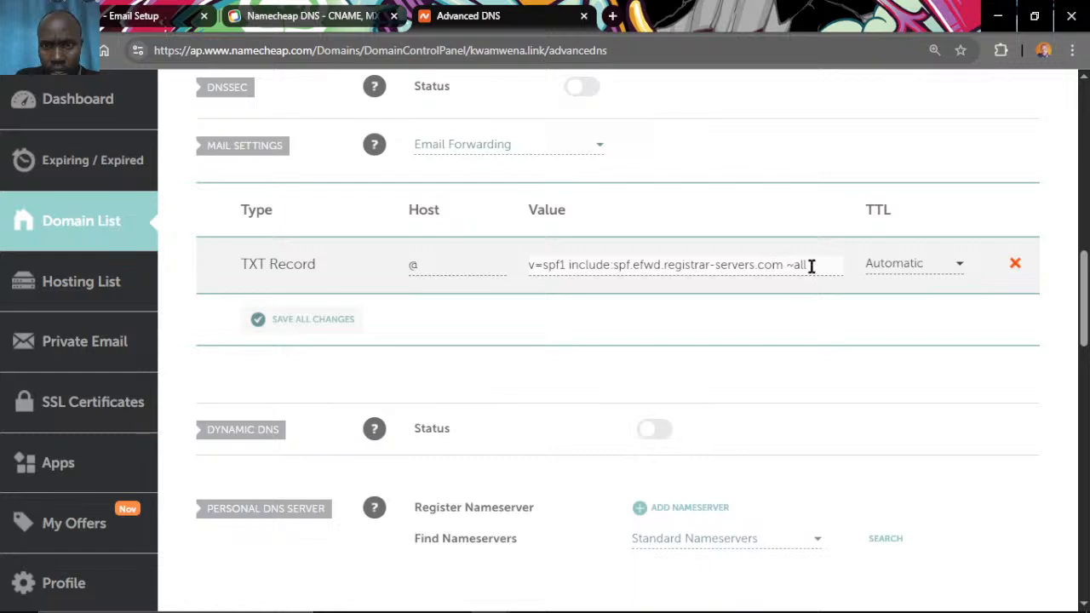
pyautogui.moveTo(810, 265); pyautogui.dragTo(526, 267)
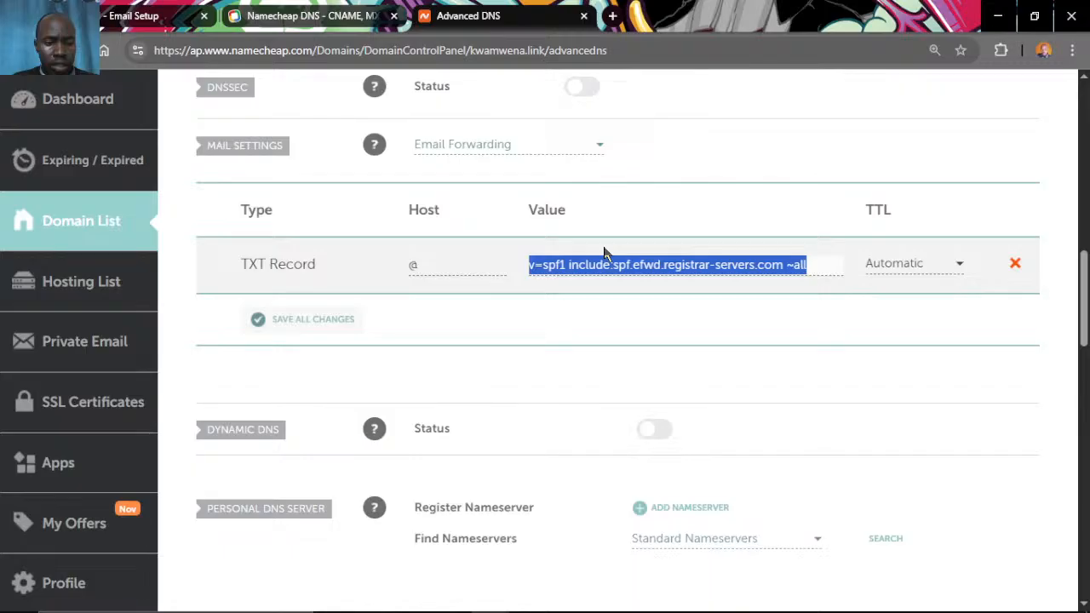
pyautogui.hotkey('ctrl', 'v')
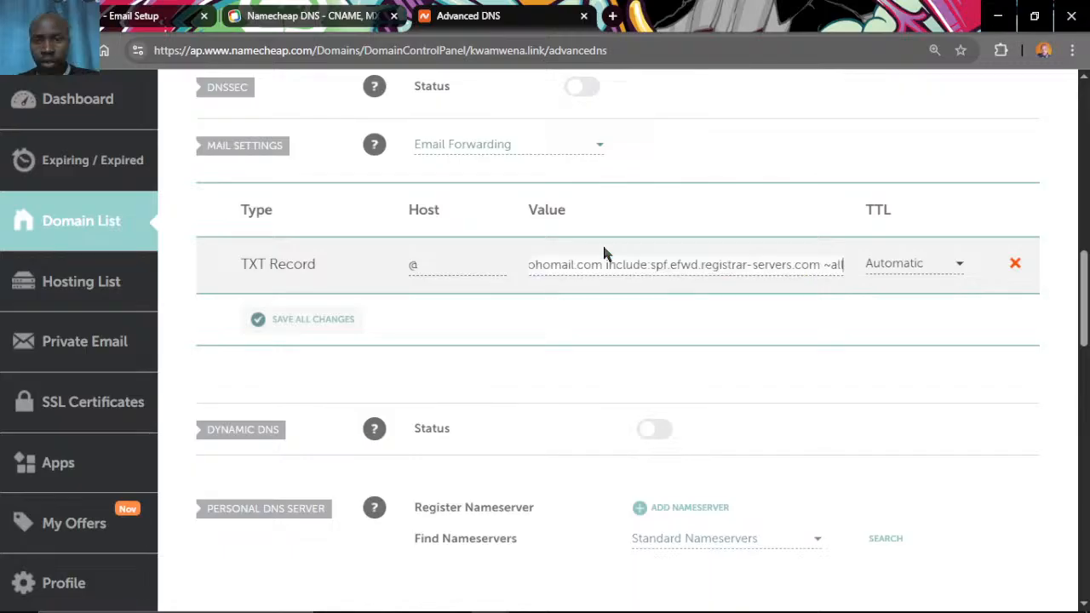
pyautogui.press('Left')
pyautogui.press('Left')
pyautogui.press('Left')
pyautogui.press('Left')
pyautogui.press('Left')
pyautogui.press('Left')
pyautogui.press('Left')
pyautogui.press('Left')
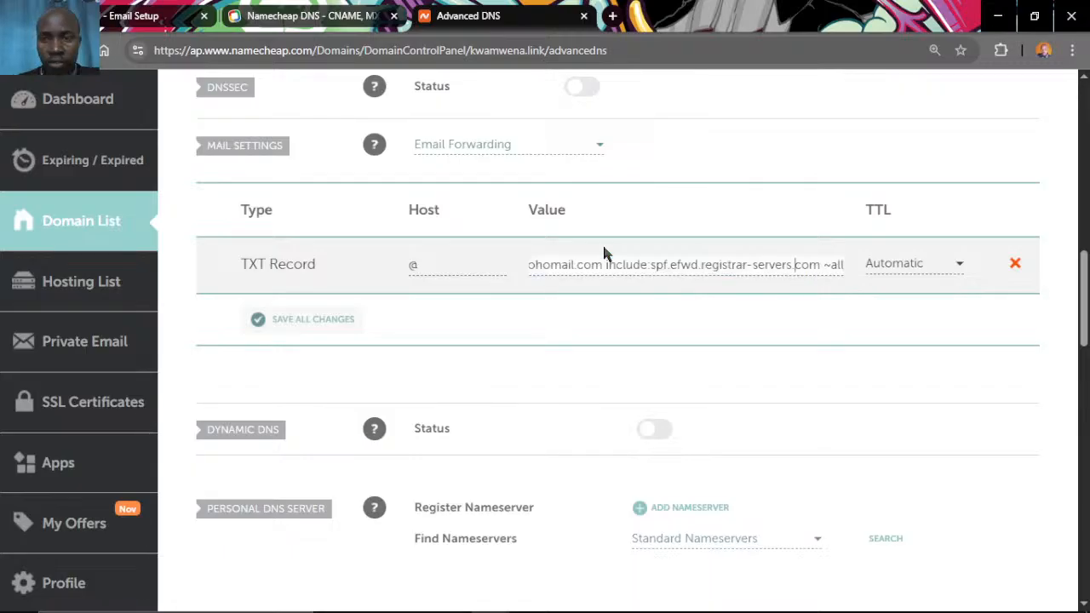
pyautogui.press('Left')
pyautogui.press('Left')
pyautogui.press('Left')
pyautogui.press('Left')
pyautogui.press('Left')
pyautogui.press('Left')
pyautogui.press('Left')
pyautogui.press('Left')
pyautogui.press('Left')
pyautogui.press('Left')
pyautogui.press('Left')
pyautogui.press('Left')
pyautogui.press('Left')
pyautogui.press('Left')
pyautogui.press('Left')
pyautogui.press('Left')
pyautogui.press('Left')
pyautogui.press('Left')
pyautogui.press('Left')
pyautogui.press('Left')
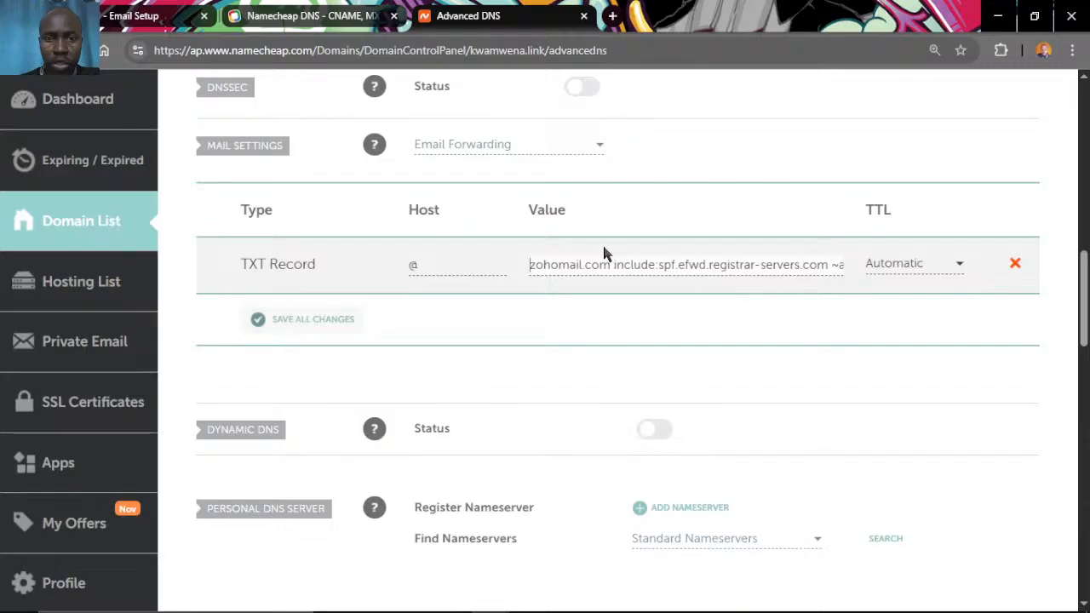
pyautogui.press('Left')
pyautogui.press('Left')
pyautogui.press('Left')
pyautogui.press('Left')
pyautogui.press('Left')
pyautogui.press('Left')
pyautogui.press('Left')
pyautogui.press('Left')
pyautogui.press('Left')
pyautogui.press('Left')
pyautogui.press('Left')
pyautogui.press('Left')
pyautogui.press('Left')
pyautogui.press('Left')
pyautogui.press('Left')
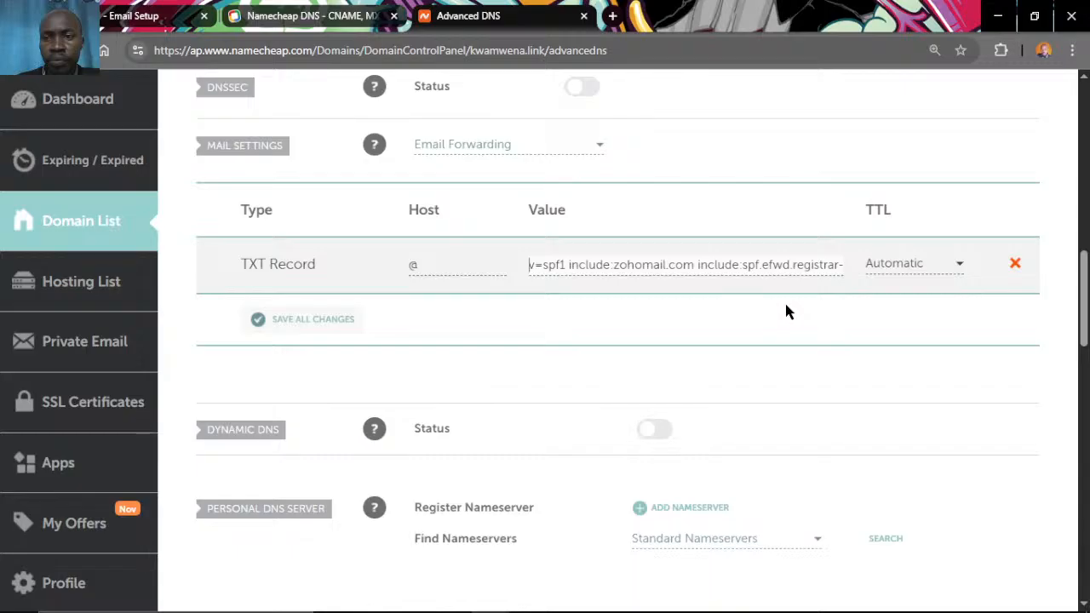
pyautogui.click(333, 324)
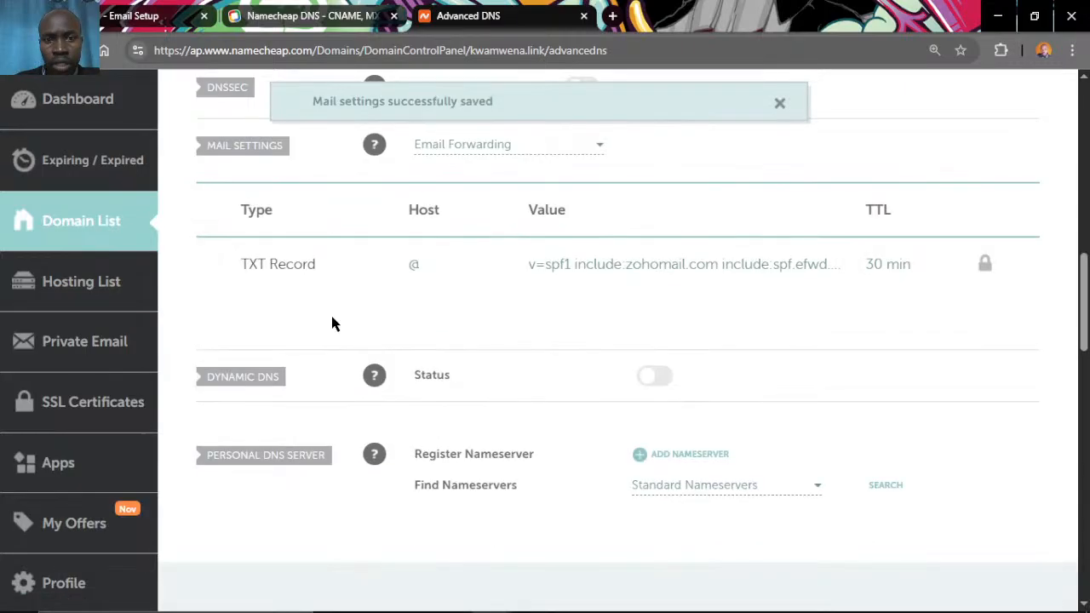
# Show Zoho's SPF value, now suggesting v=spf1 include:zohomail.com ~all as the TXT record.
pyautogui.click(145, 16)
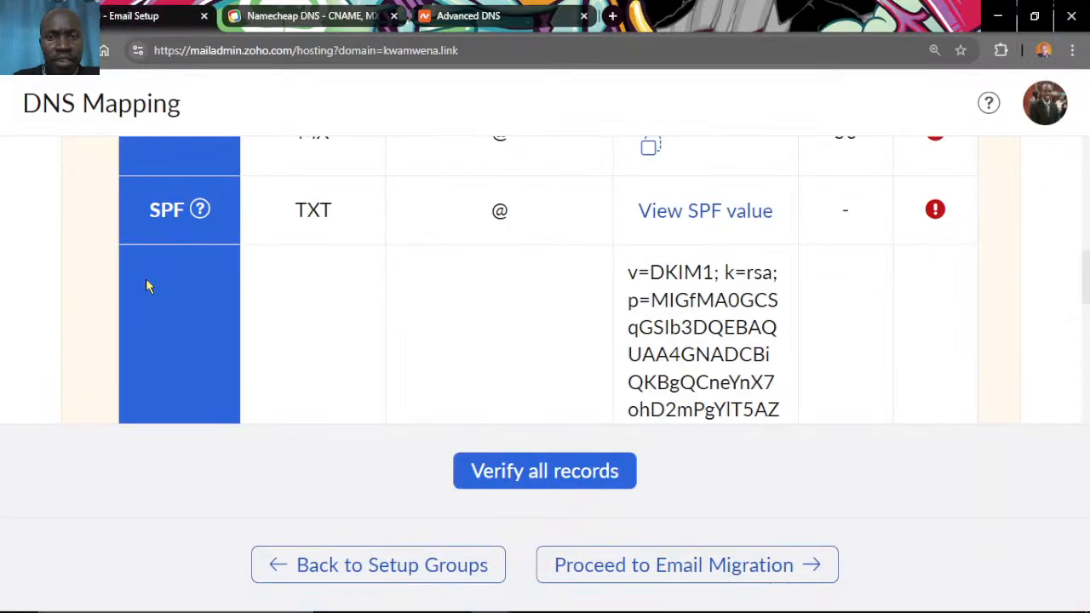
pyautogui.scroll(1, 450, 306)
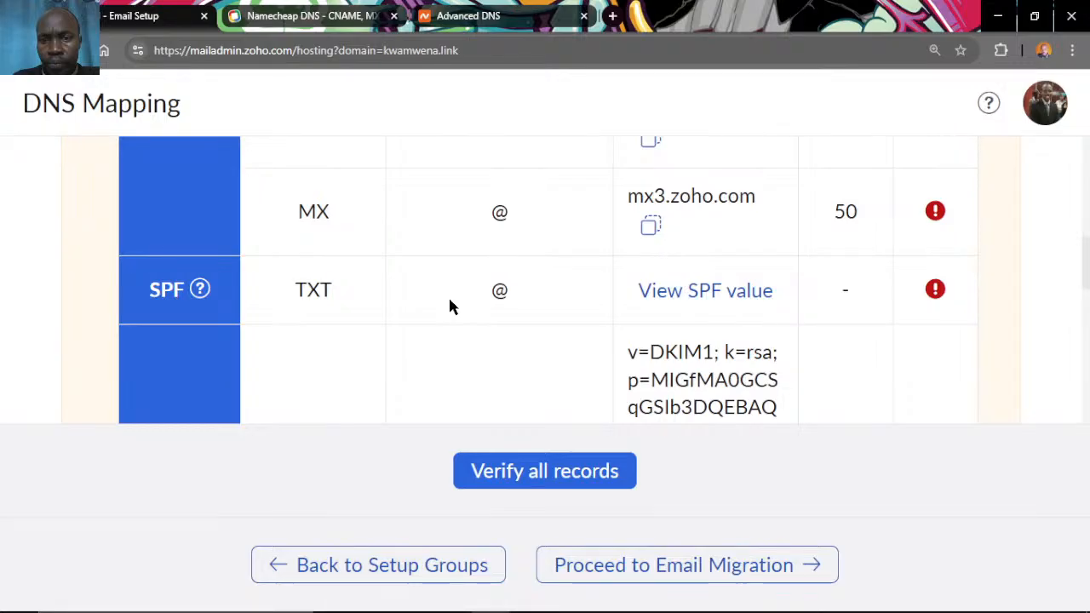
pyautogui.scroll(1, 450, 306)
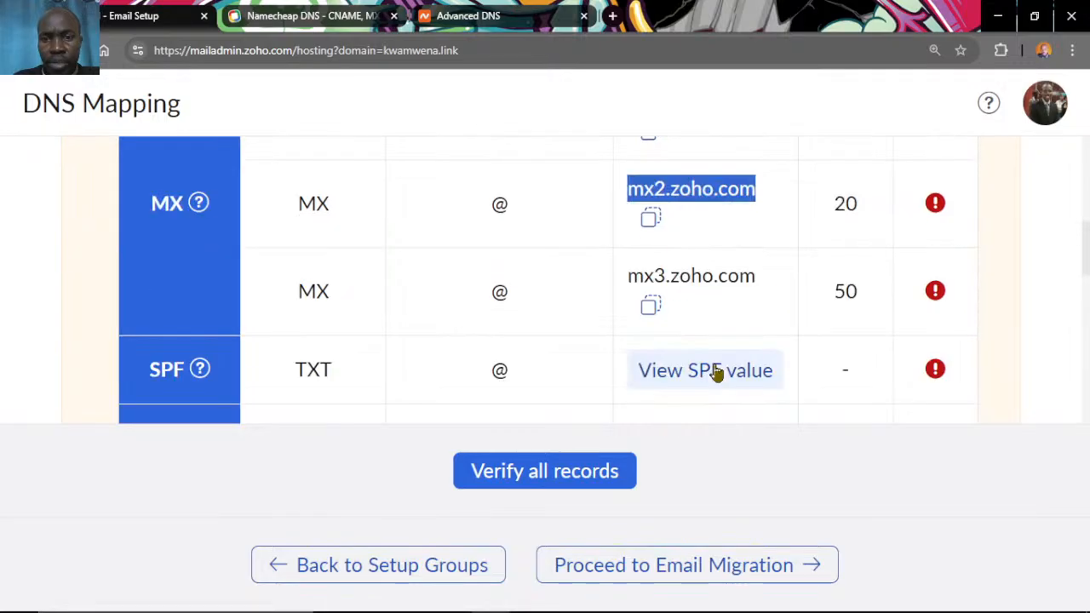
pyautogui.click(717, 375)
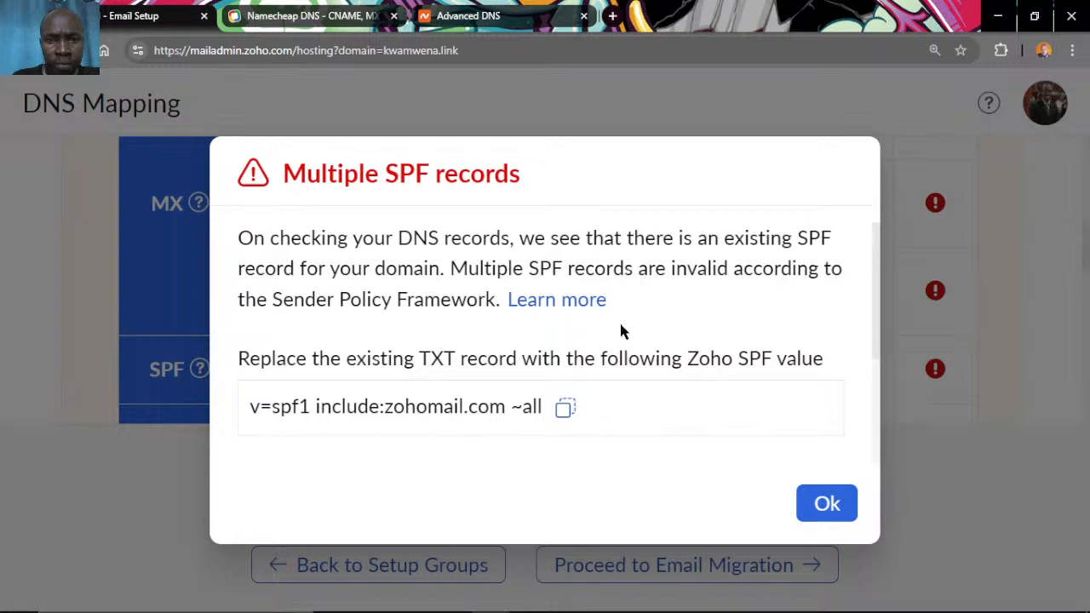
pyautogui.scroll(-1, 621, 331)
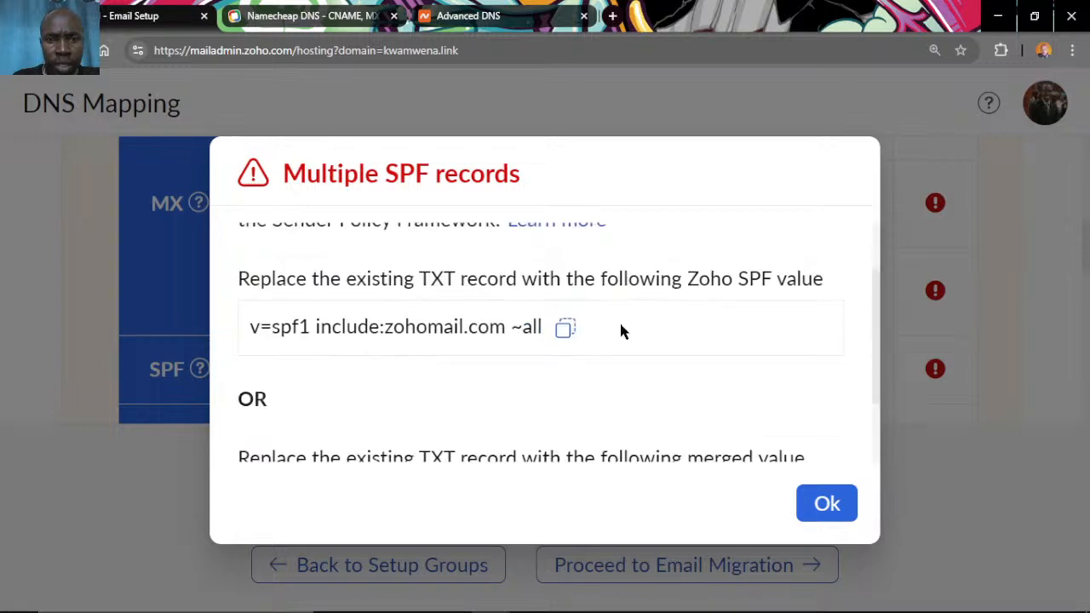
pyautogui.click(339, 17)
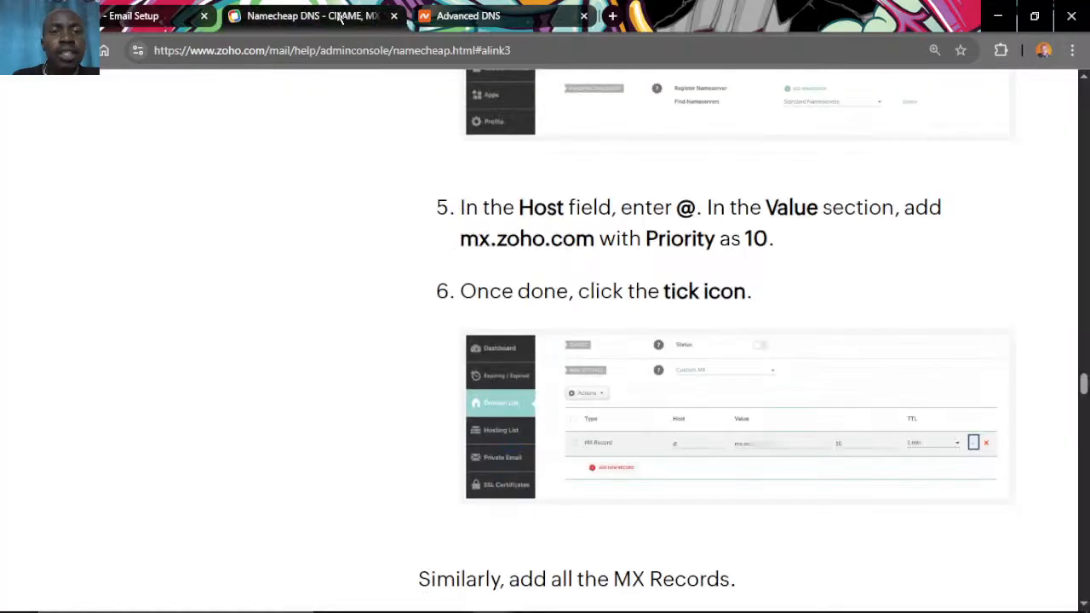
pyautogui.scroll(-3, 299, 347)
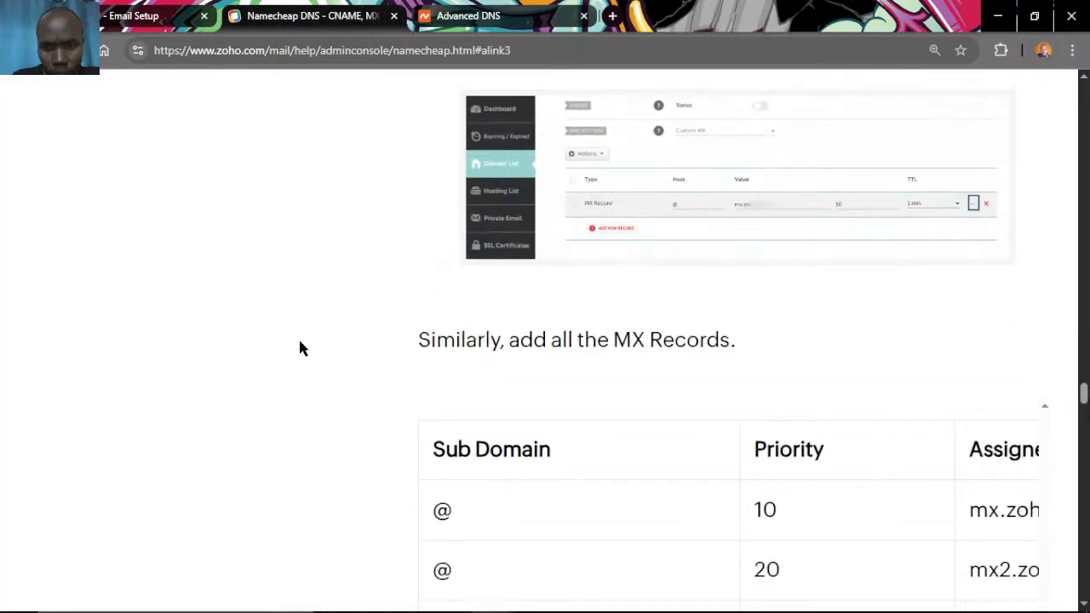
pyautogui.scroll(-8, 299, 347)
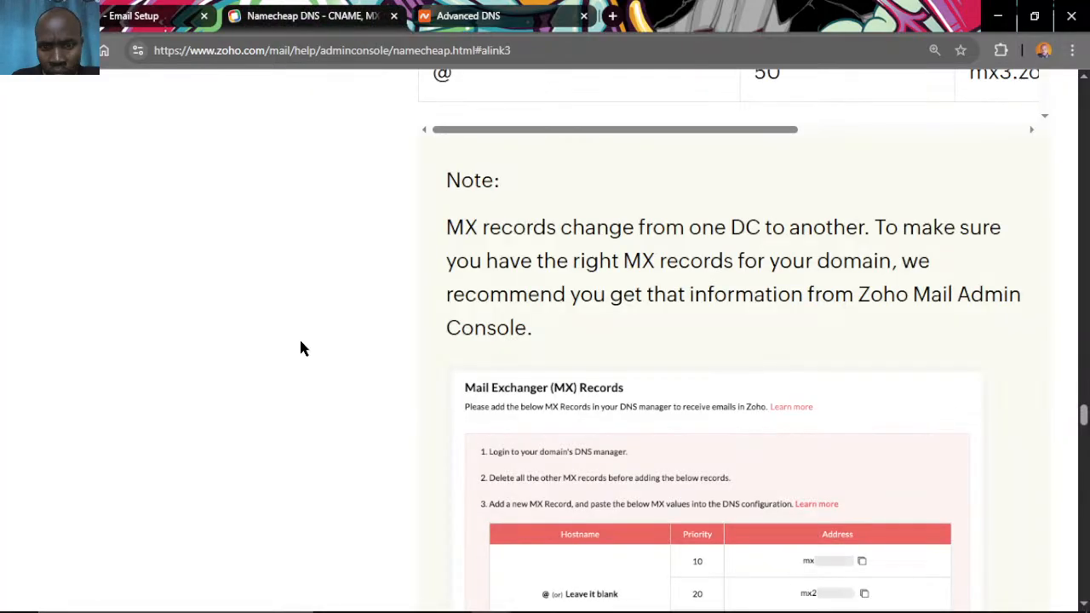
pyautogui.scroll(-2, 299, 347)
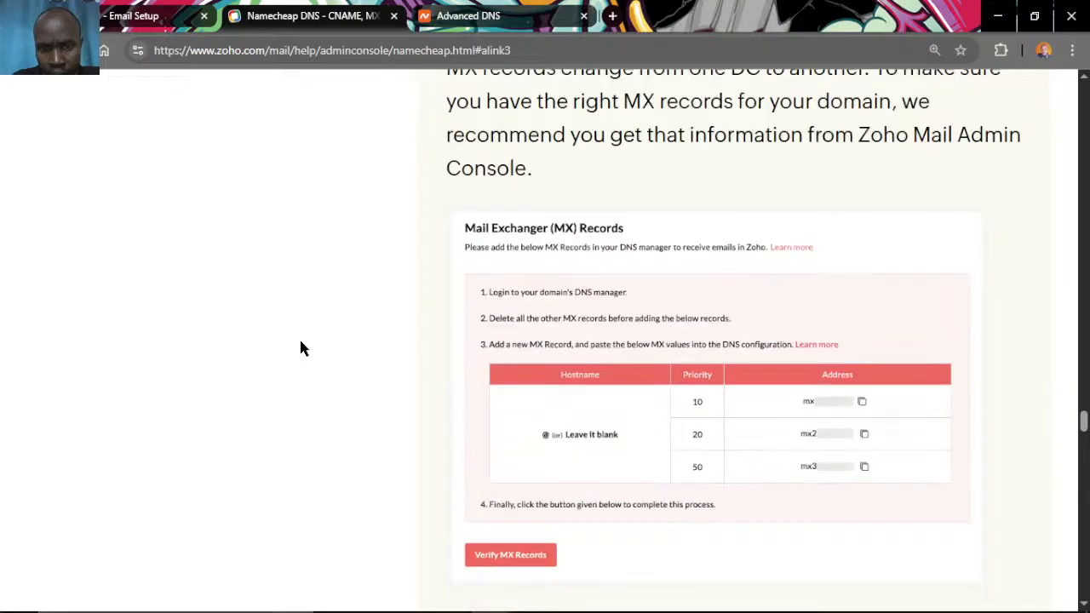
pyautogui.scroll(-1, 299, 347)
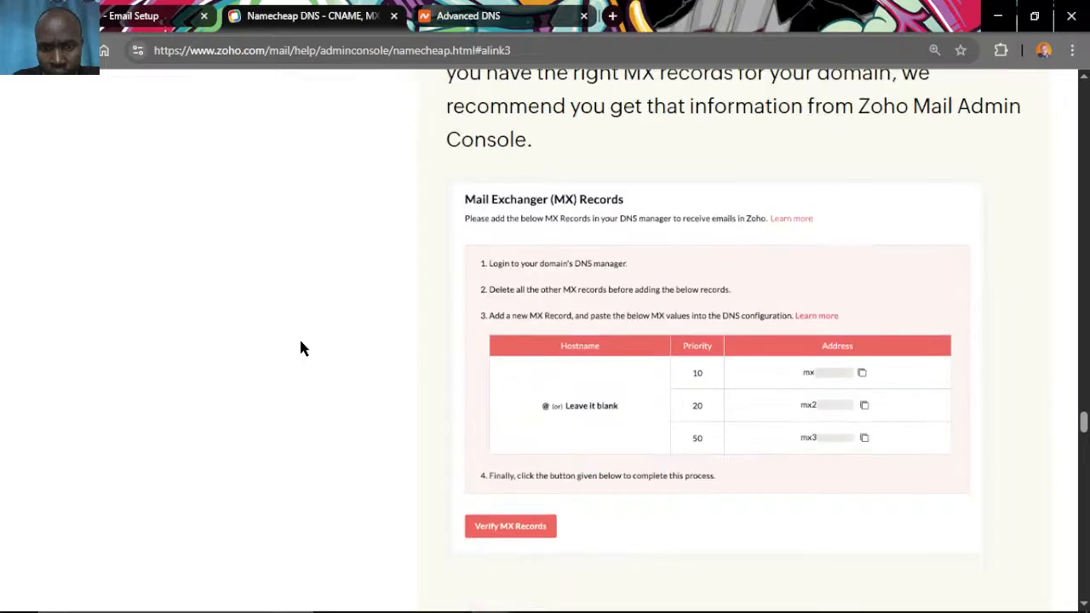
pyautogui.scroll(-3, 300, 347)
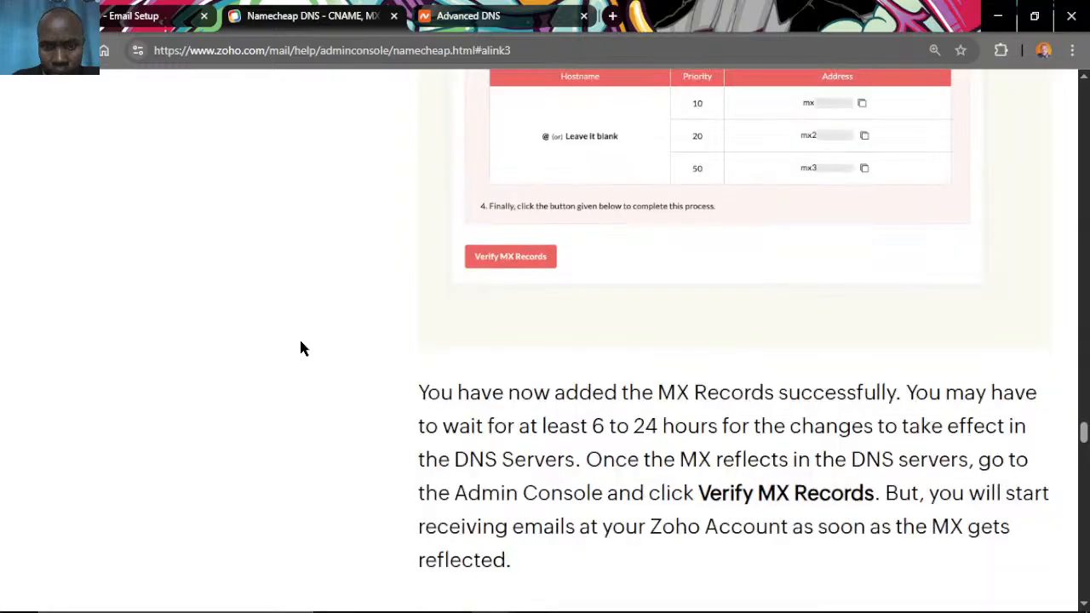
pyautogui.scroll(-2, 300, 347)
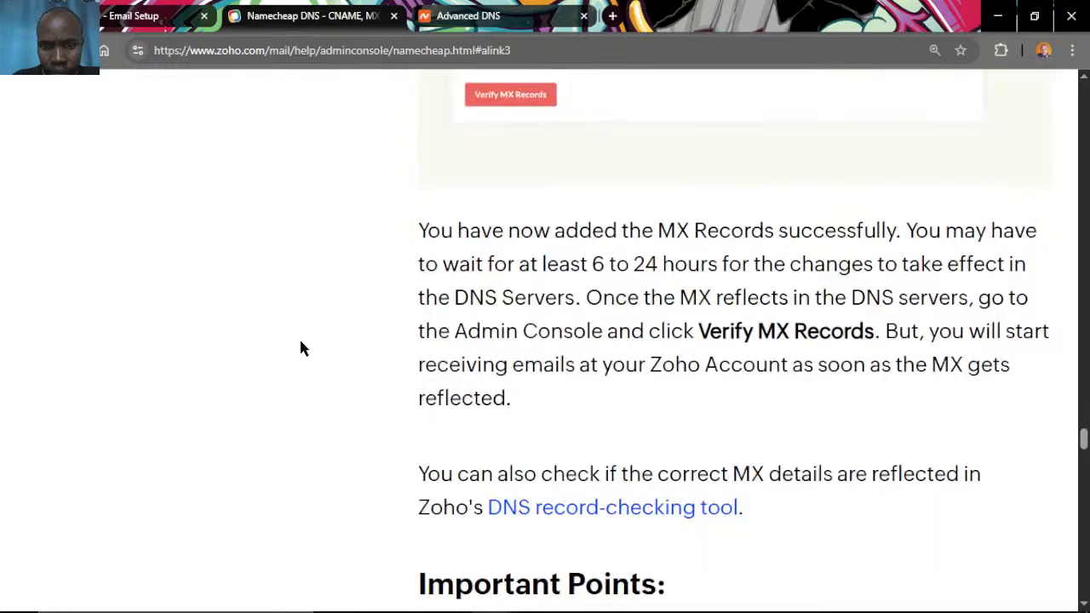
pyautogui.scroll(-3, 300, 347)
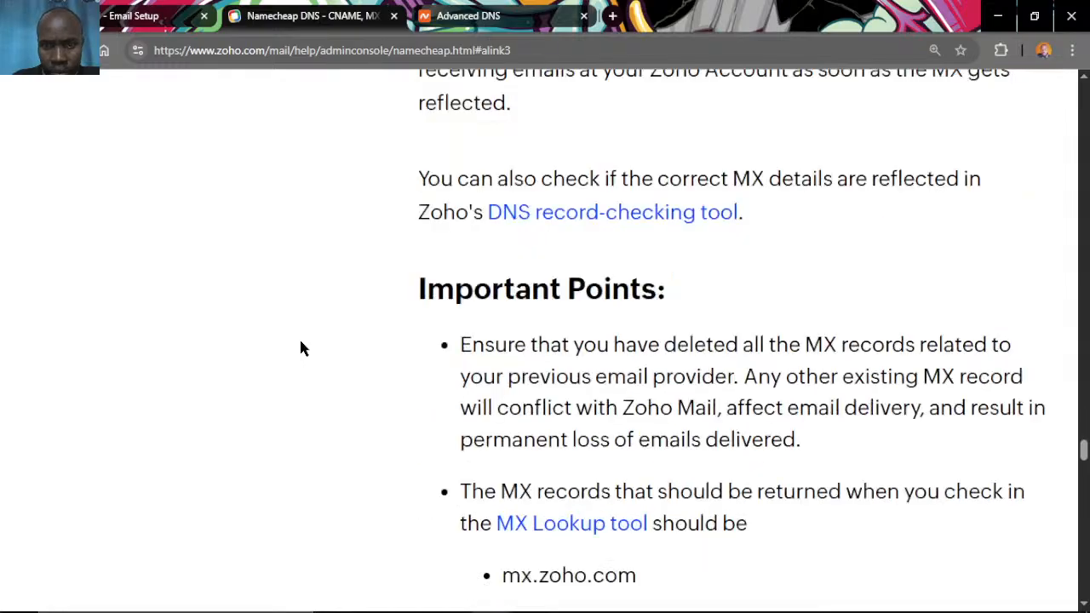
pyautogui.scroll(-7, 300, 347)
pyautogui.scroll(9, 299, 347)
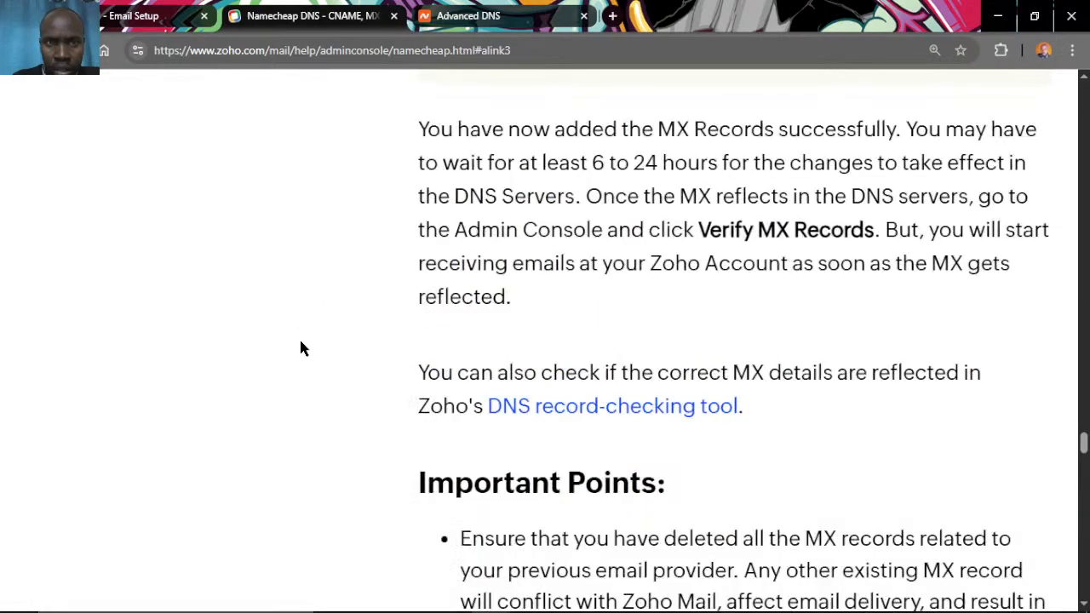
pyautogui.scroll(5, 301, 349)
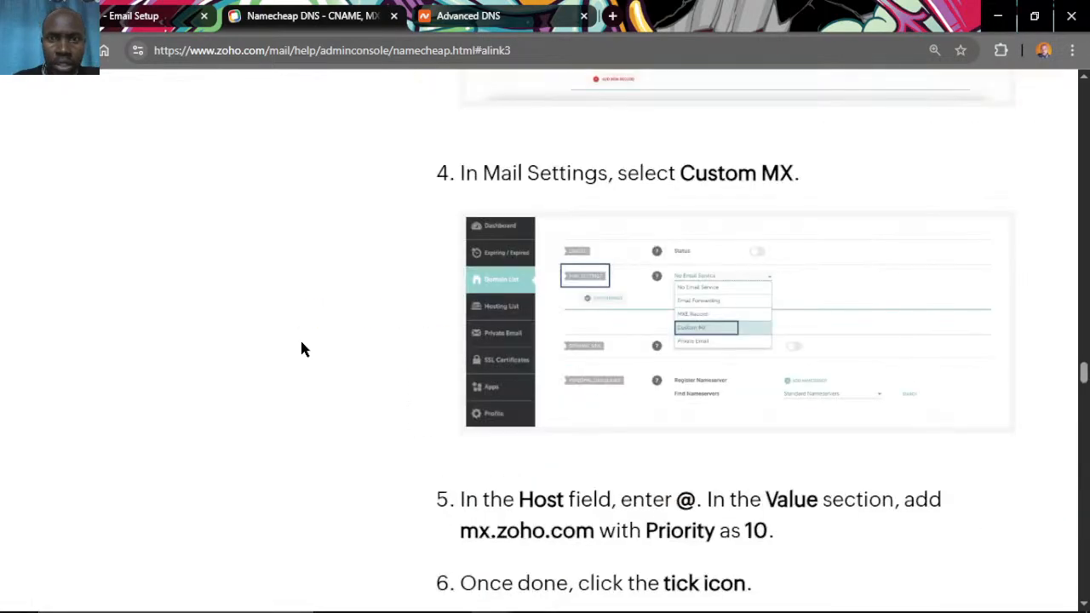
pyautogui.scroll(10, 302, 349)
pyautogui.scroll(4, 302, 349)
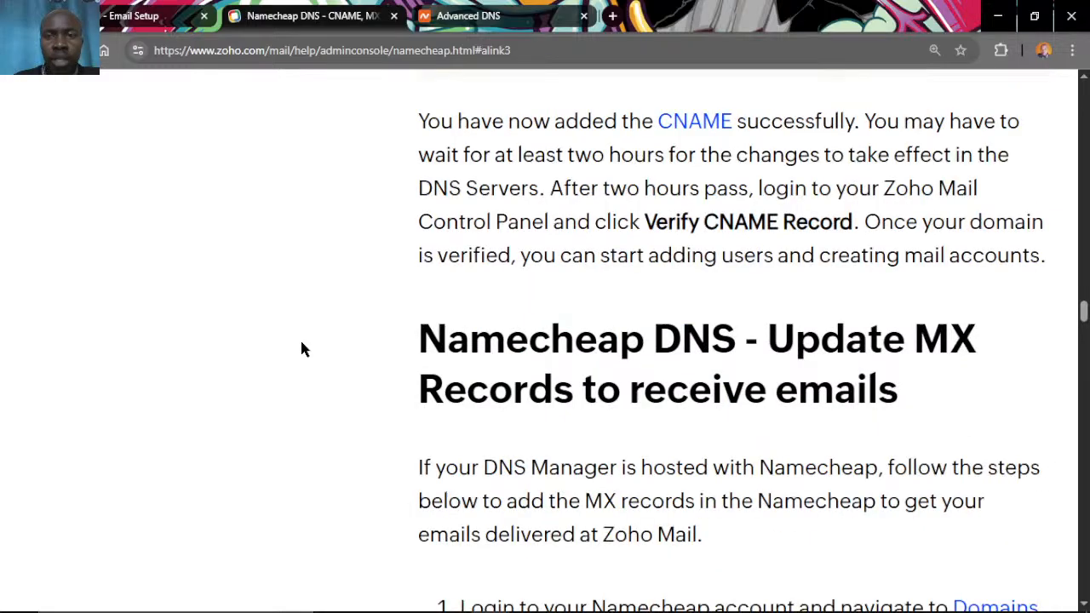
pyautogui.scroll(3, 303, 349)
pyautogui.scroll(5, 302, 349)
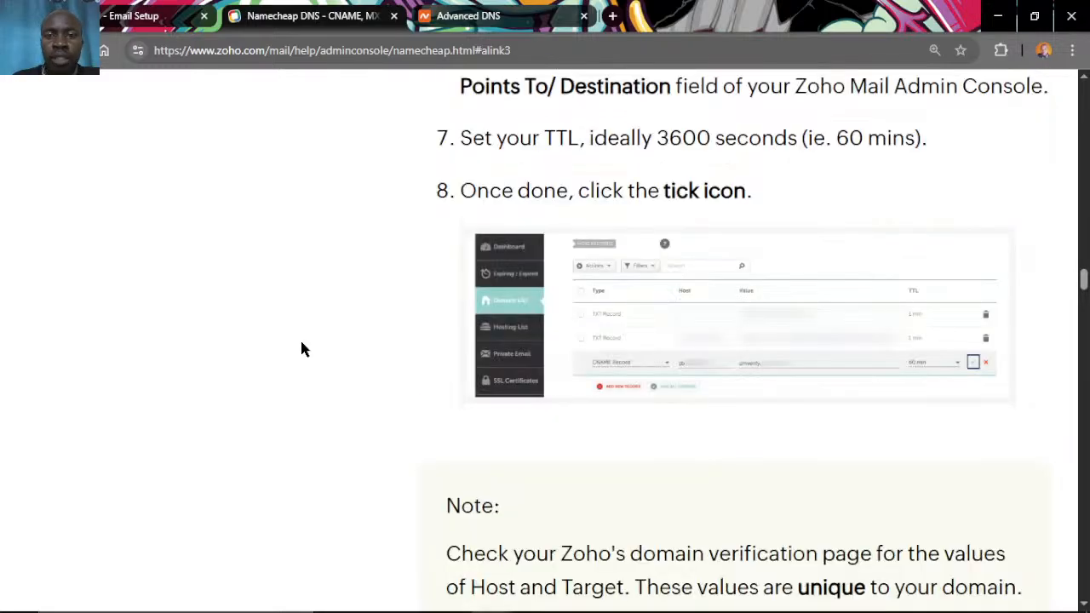
pyautogui.scroll(3, 301, 344)
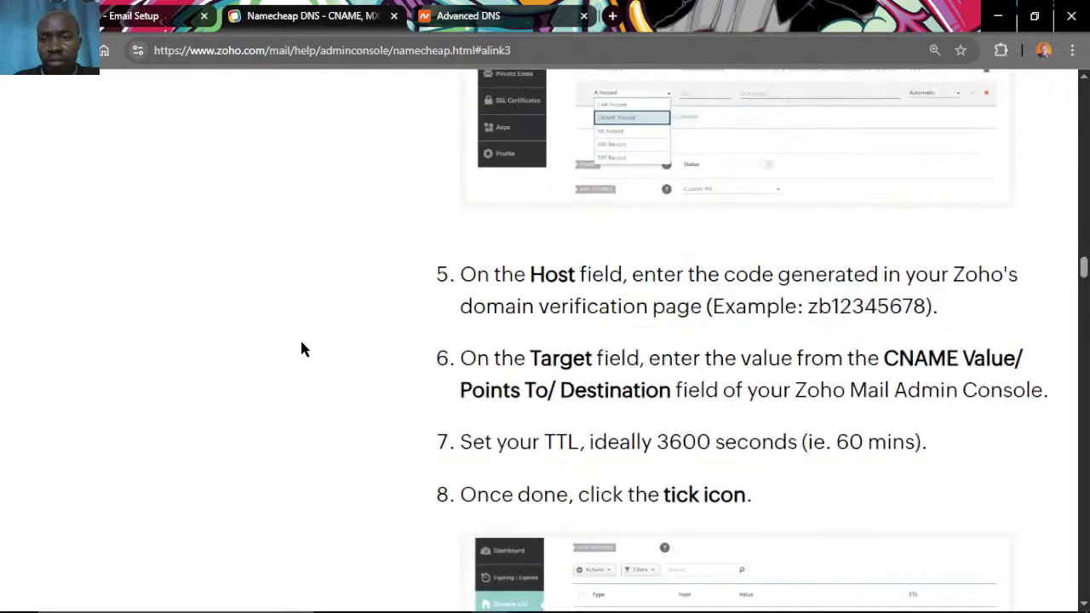
pyautogui.scroll(5, 301, 349)
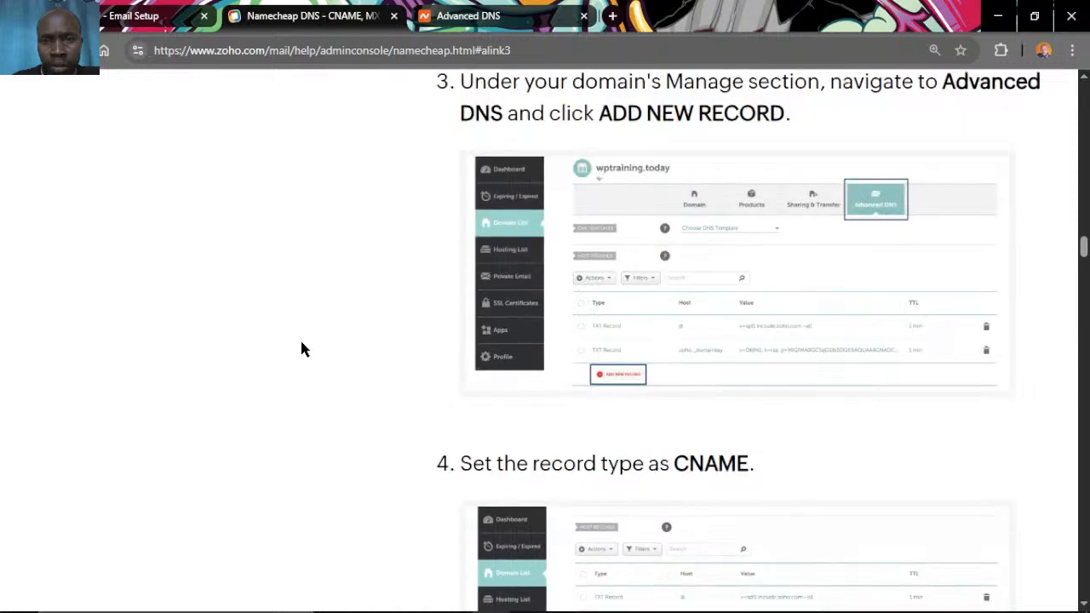
pyautogui.scroll(10, 302, 349)
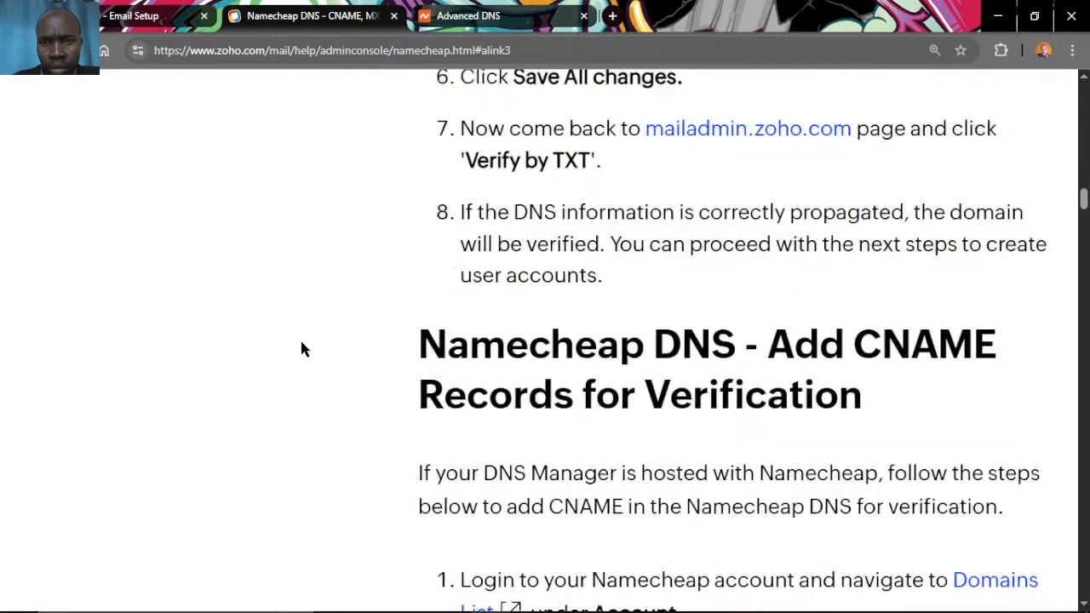
pyautogui.scroll(10, 301, 349)
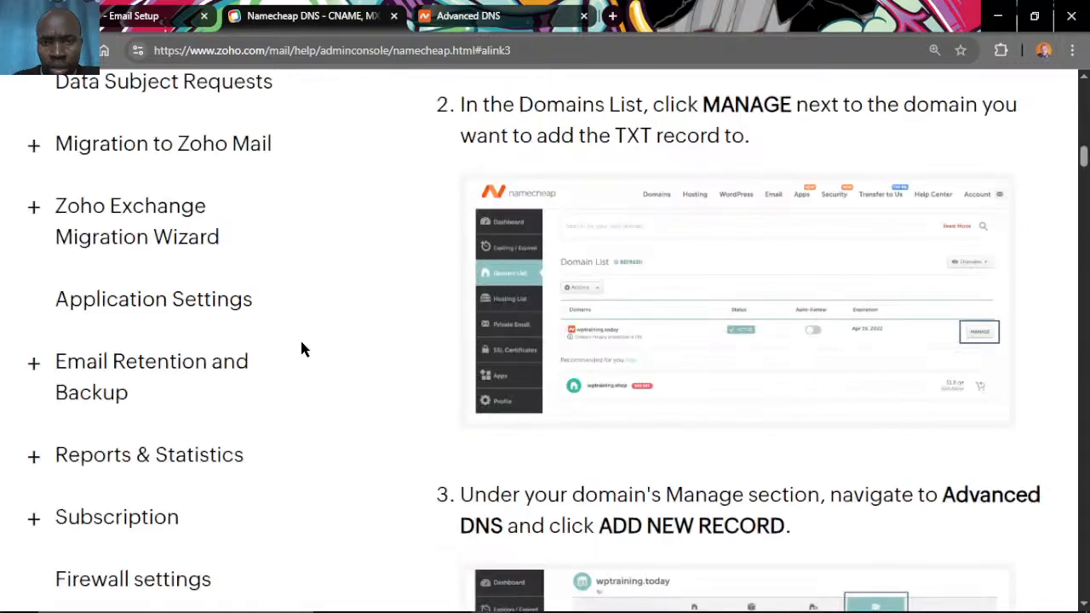
pyautogui.scroll(1, 302, 349)
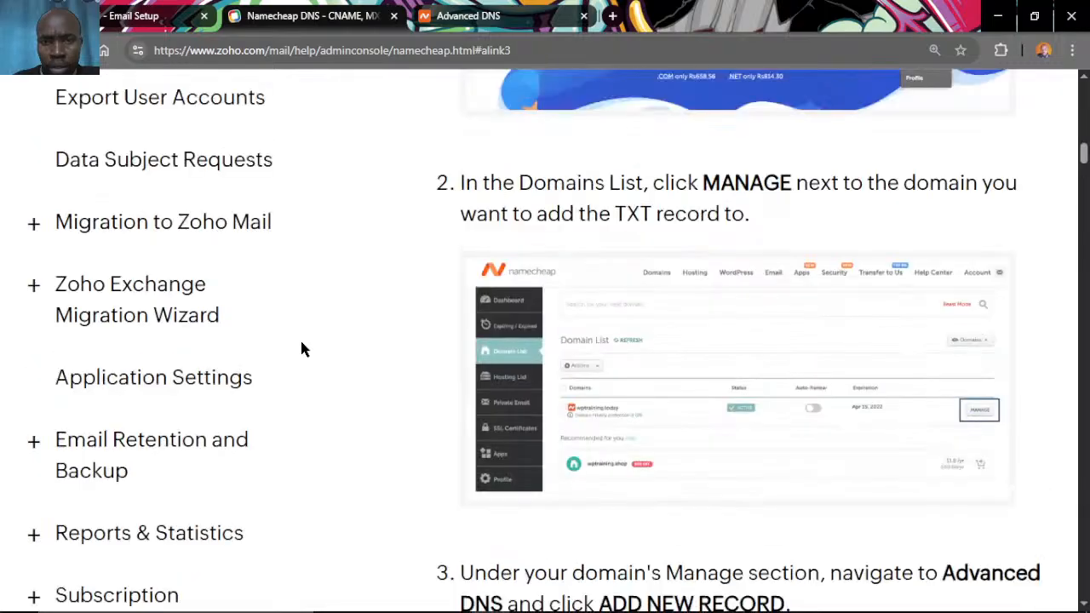
pyautogui.scroll(-1, 301, 347)
pyautogui.scroll(-5, 301, 349)
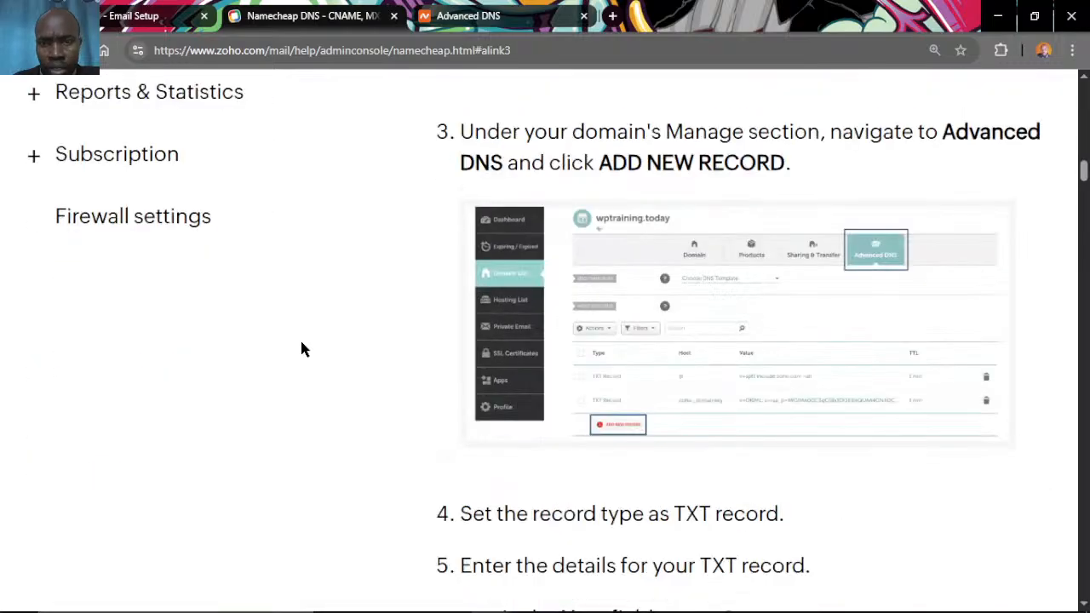
pyautogui.scroll(-5, 301, 349)
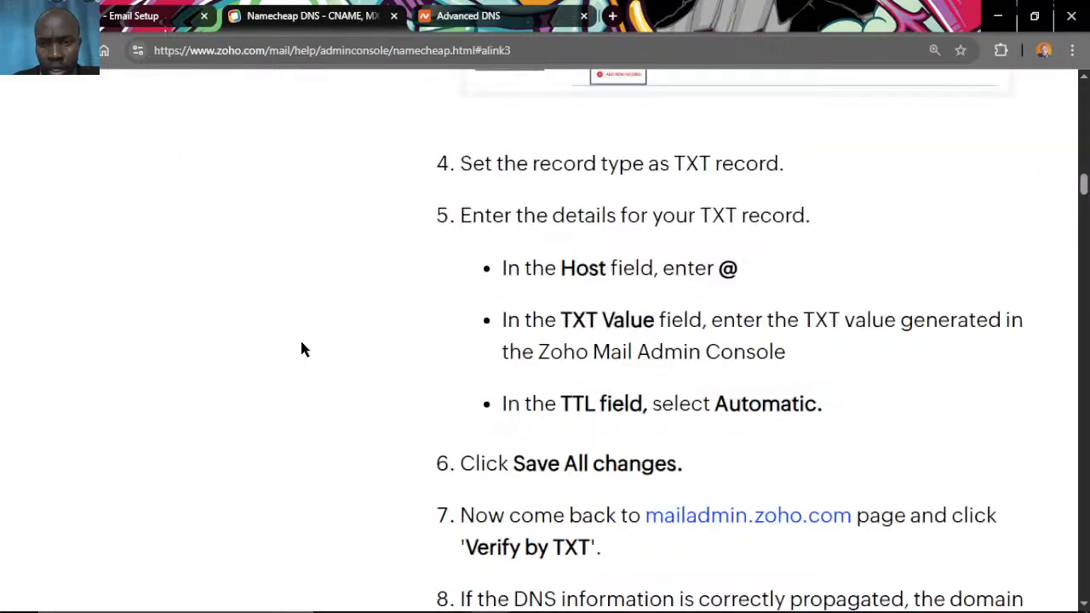
pyautogui.scroll(-6, 301, 349)
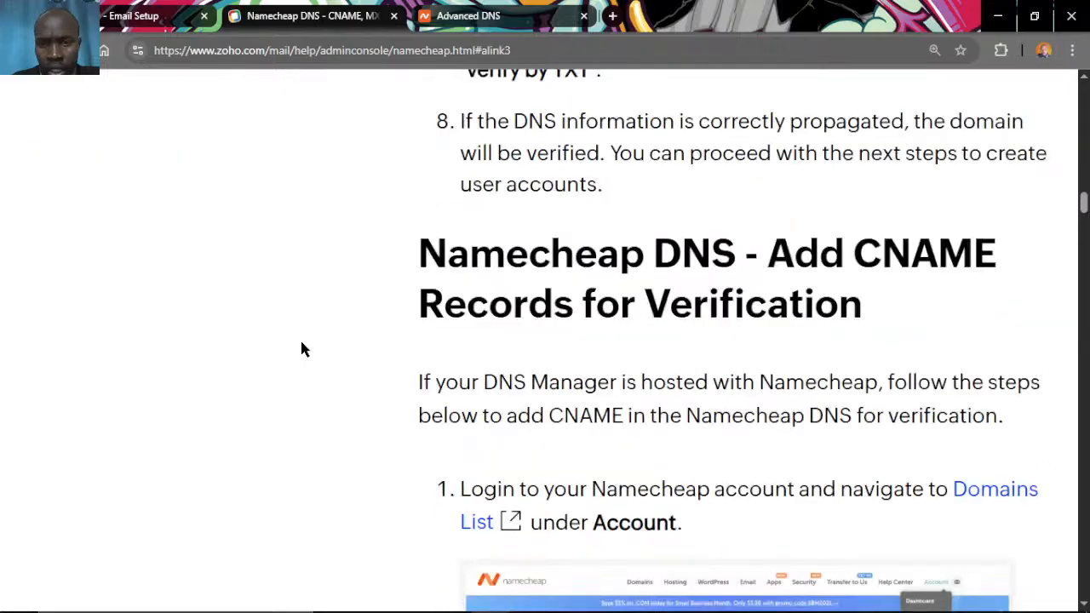
pyautogui.scroll(-10, 302, 349)
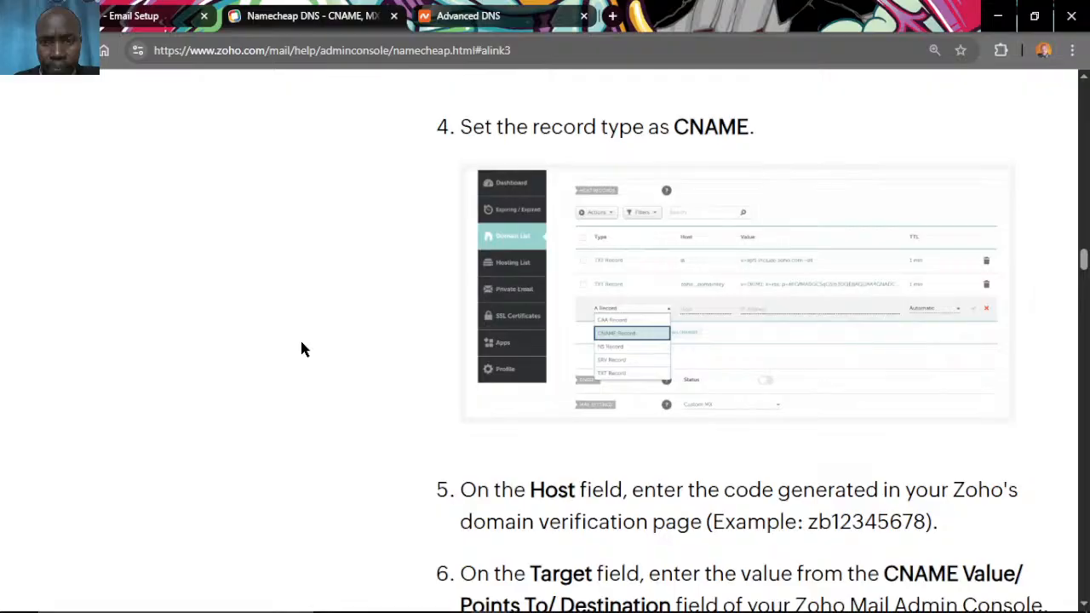
pyautogui.scroll(-3, 302, 349)
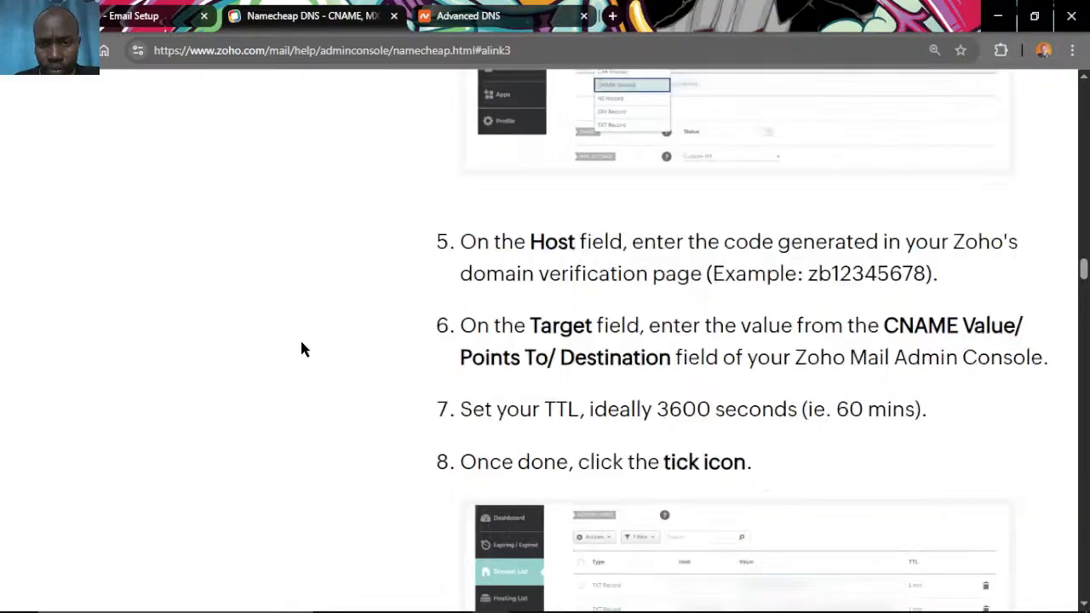
pyautogui.scroll(-12, 301, 349)
pyautogui.scroll(-3, 301, 349)
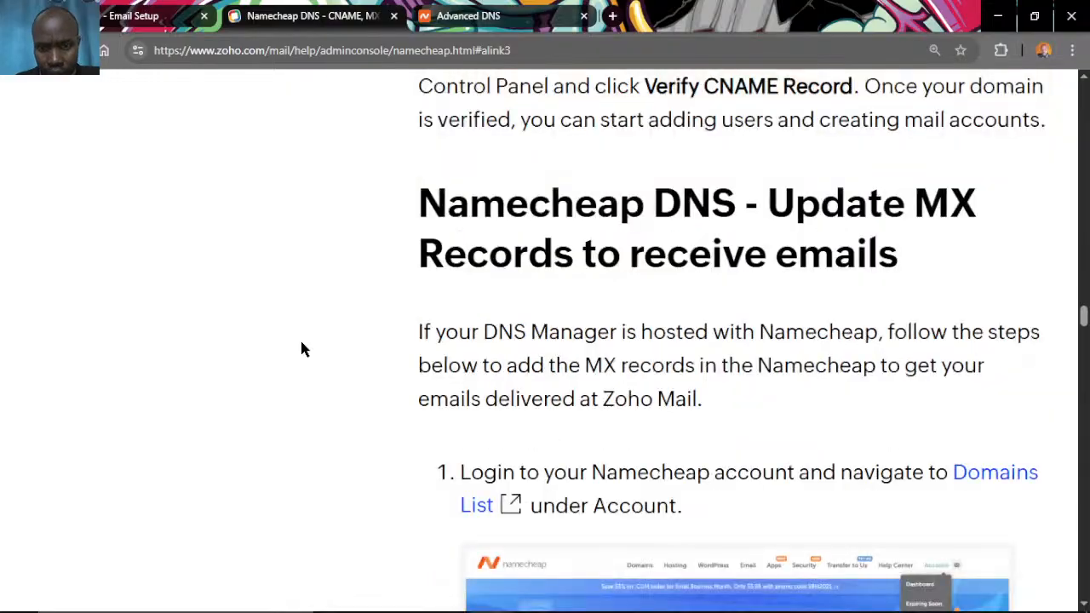
pyautogui.scroll(-9, 301, 349)
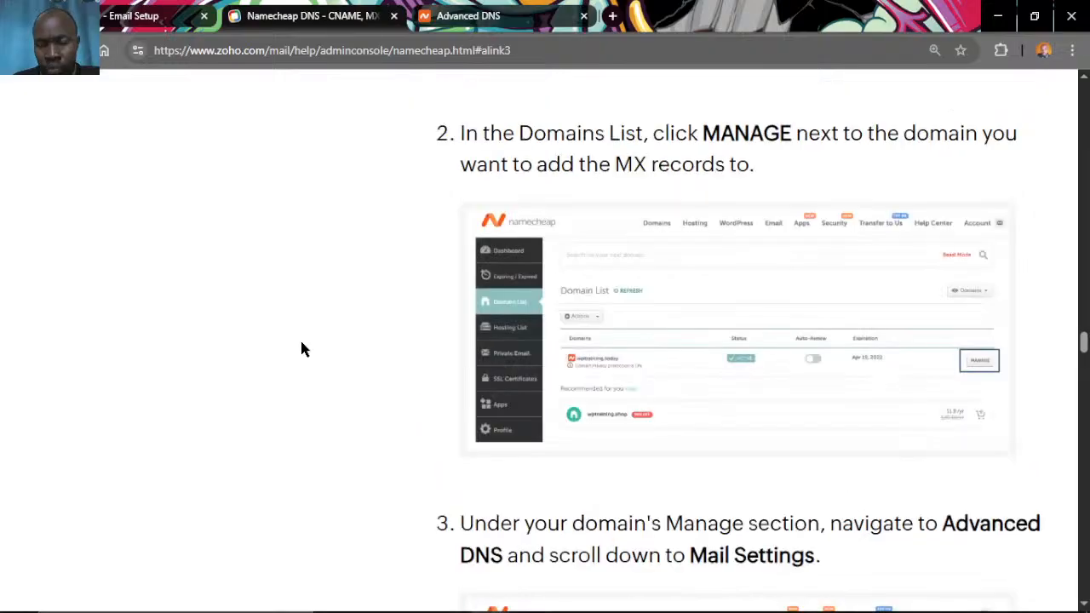
pyautogui.scroll(-9, 302, 349)
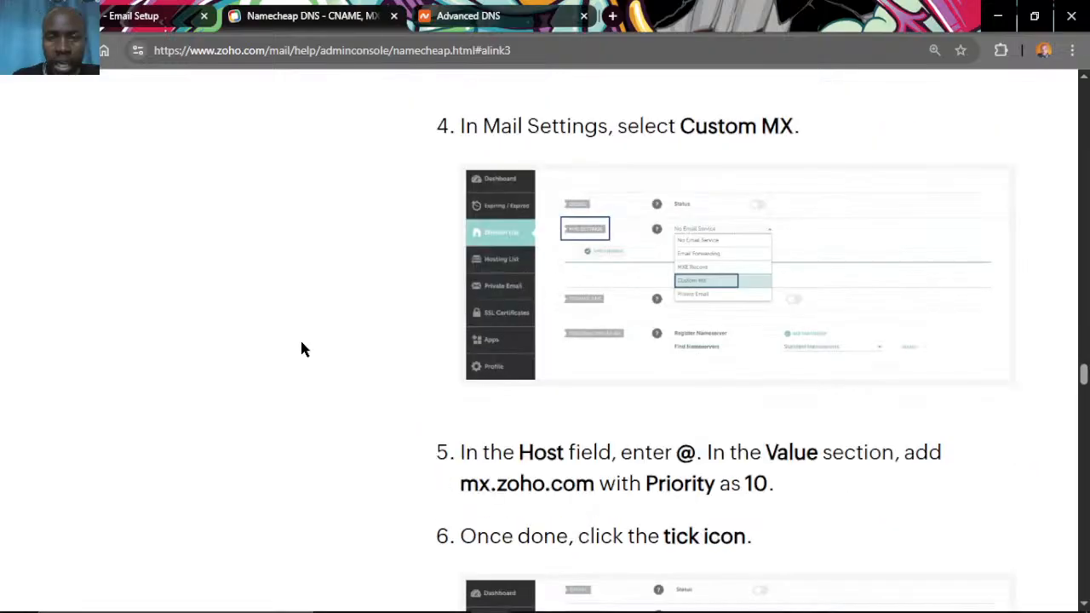
pyautogui.scroll(-8, 301, 349)
# Return to Zoho's DNS Mapping table and review the MX, SPF and zmail._domainkey DKIM rows.
pyautogui.click(122, 17)
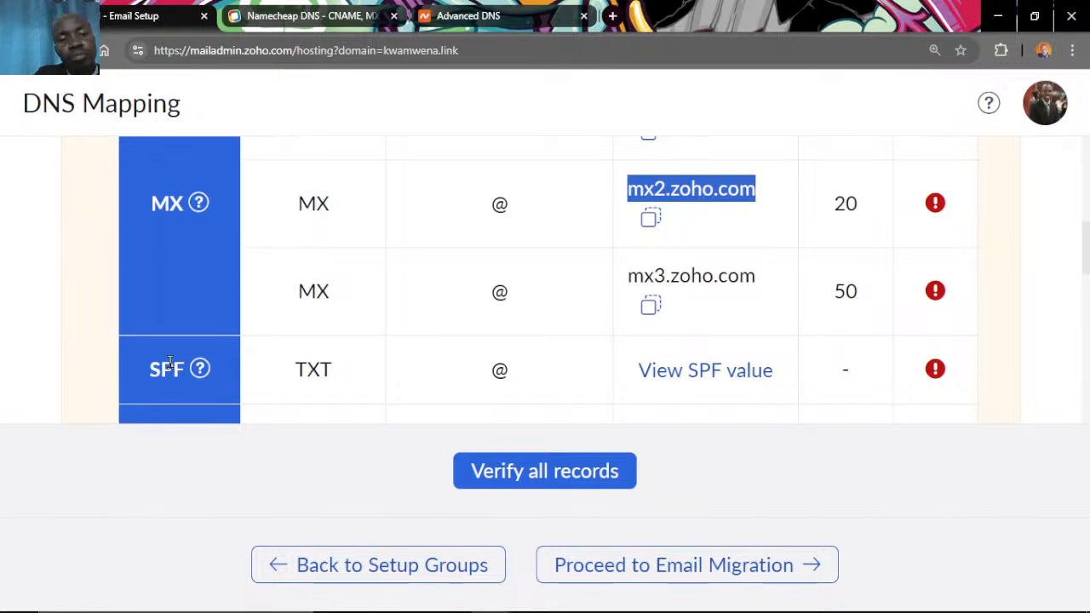
pyautogui.moveTo(198, 376)
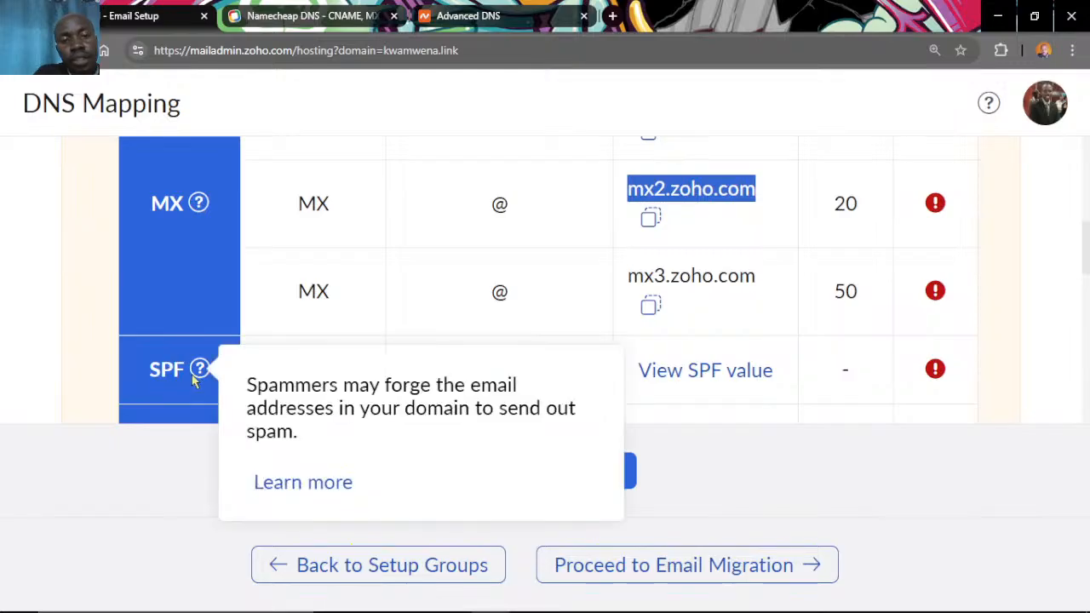
pyautogui.scroll(-1, 194, 341)
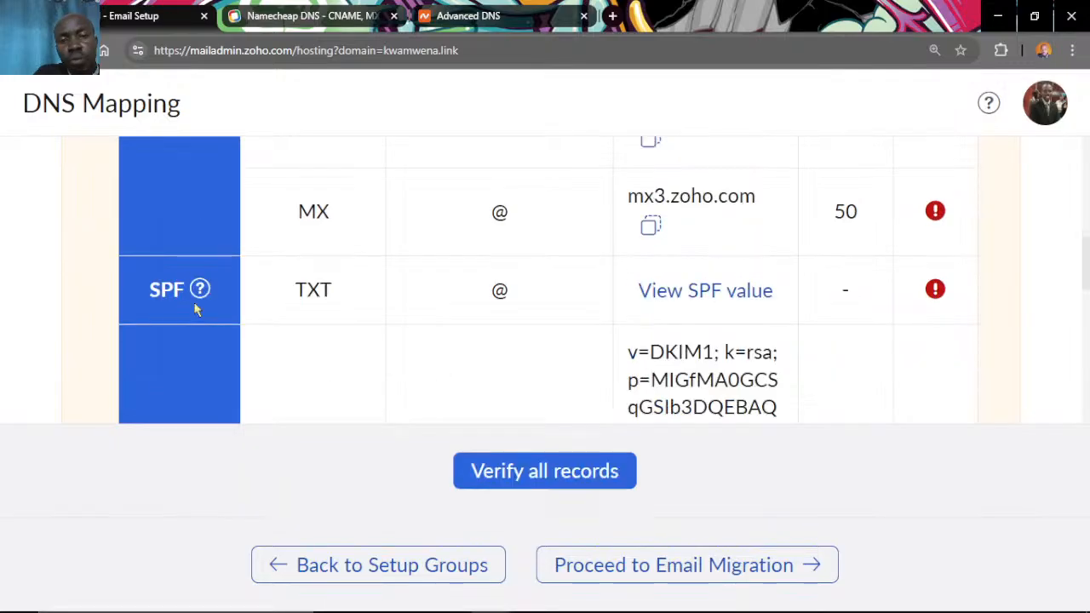
pyautogui.scroll(-3, 195, 310)
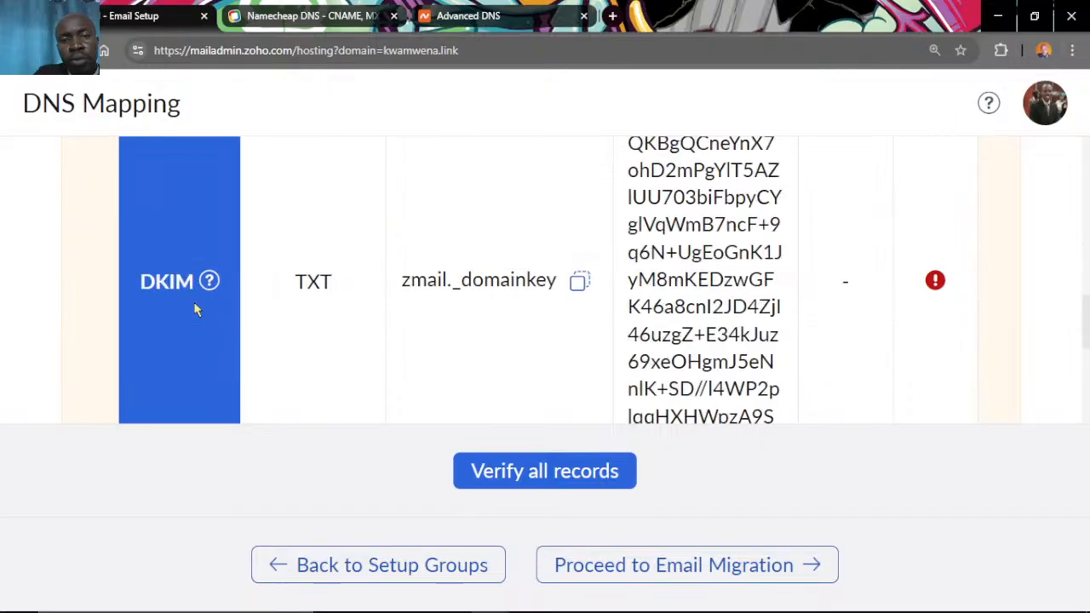
pyautogui.scroll(-1, 195, 310)
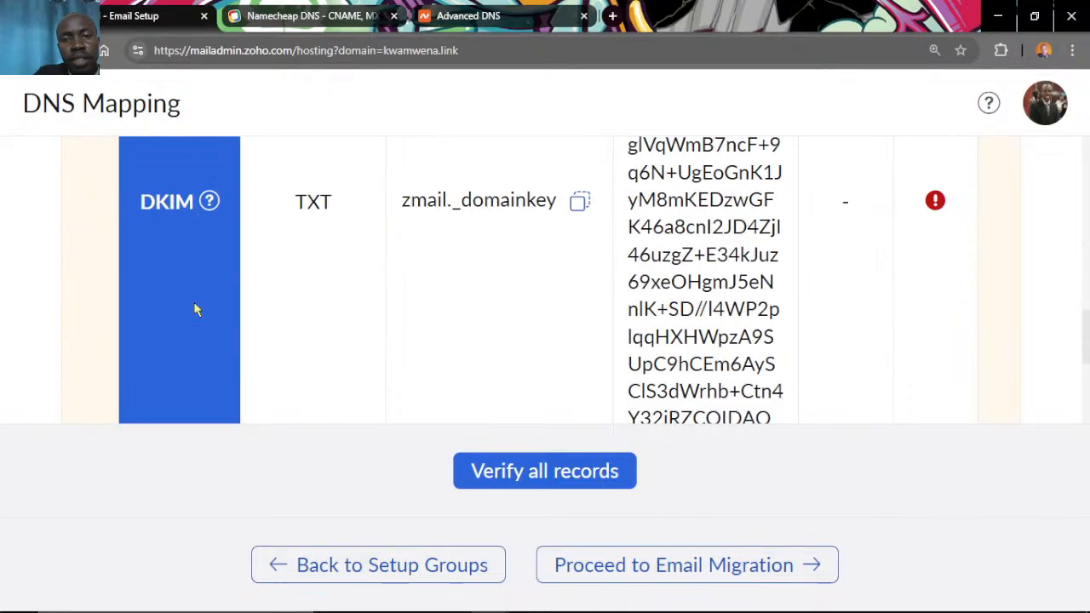
pyautogui.scroll(-2, 195, 310)
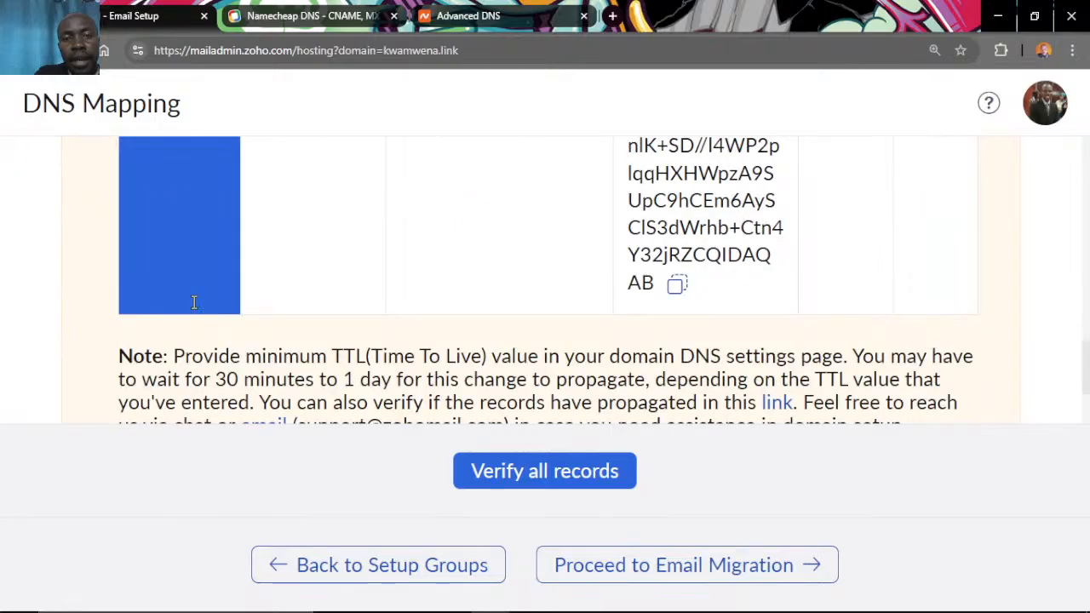
pyautogui.scroll(3, 194, 303)
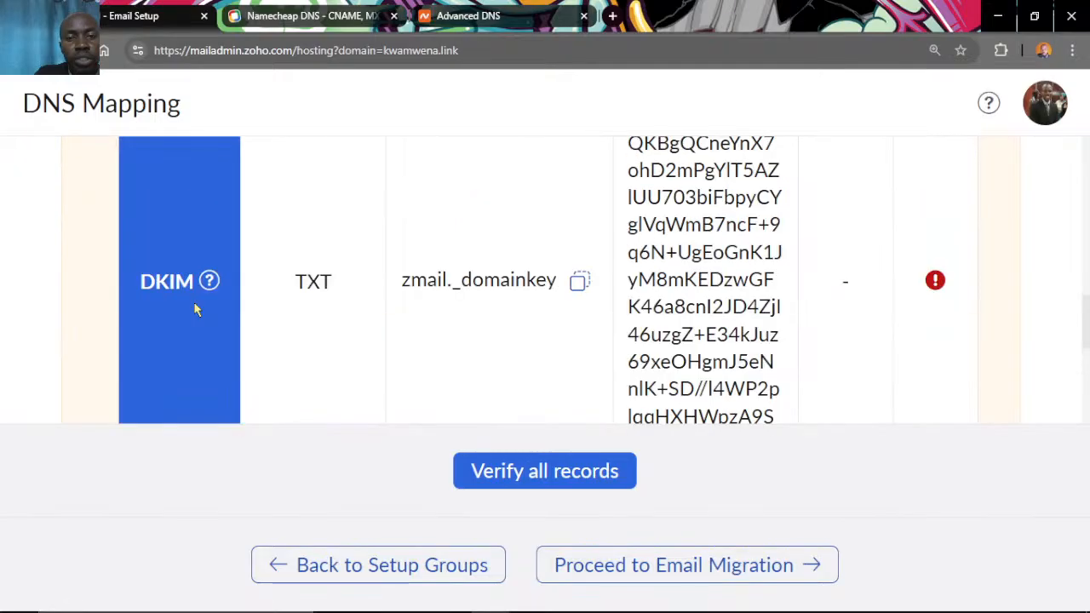
pyautogui.scroll(2, 195, 309)
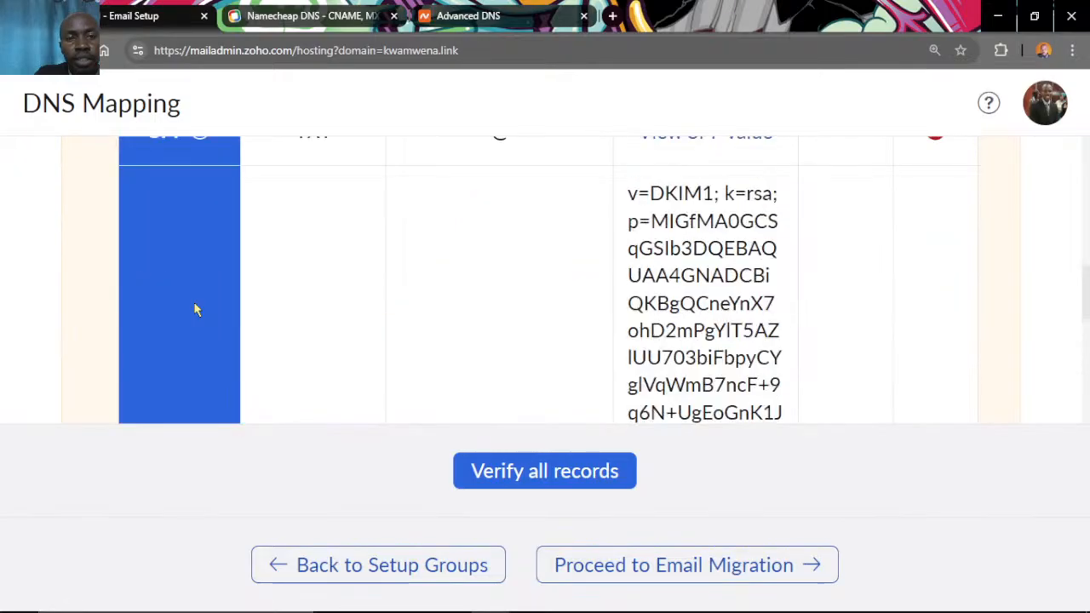
# Locate the _dmarc TXT record in Namecheap's Host Records and delete it, confirming Yes.
pyautogui.click(468, 17)
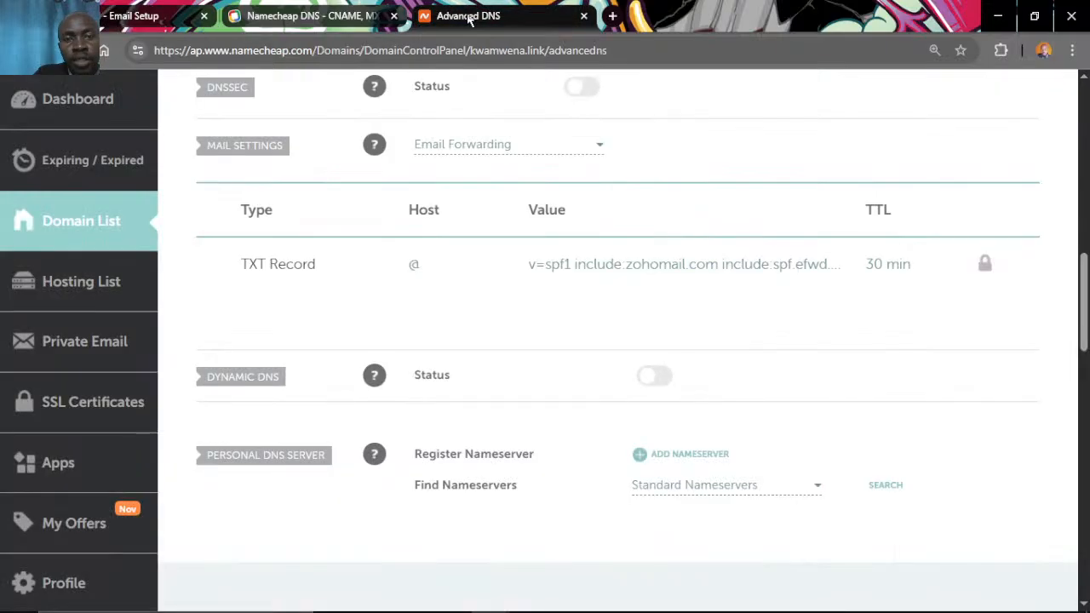
pyautogui.scroll(1, 389, 287)
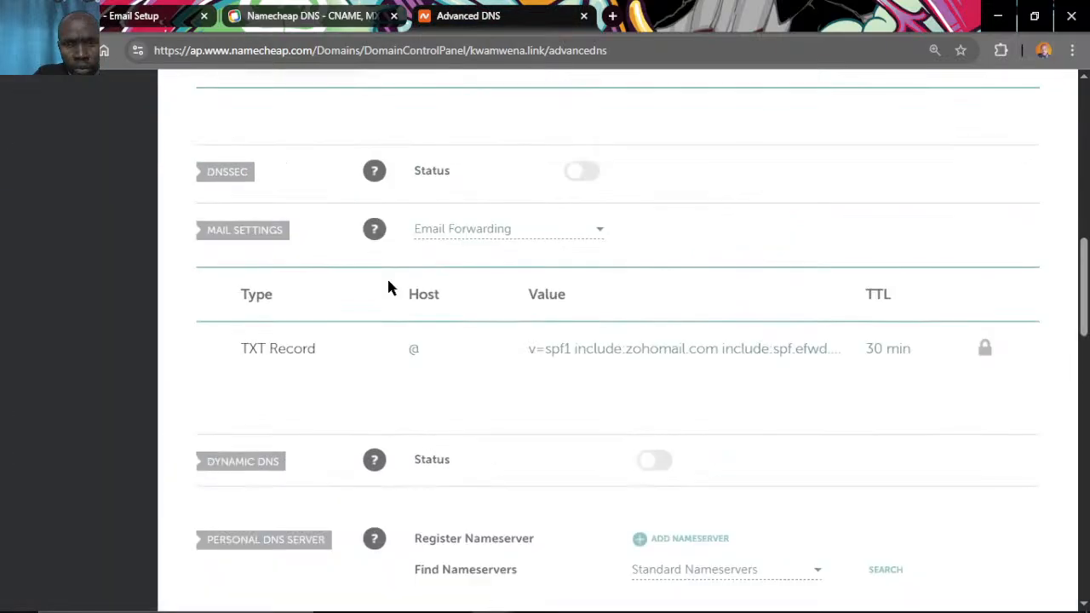
pyautogui.scroll(3, 389, 287)
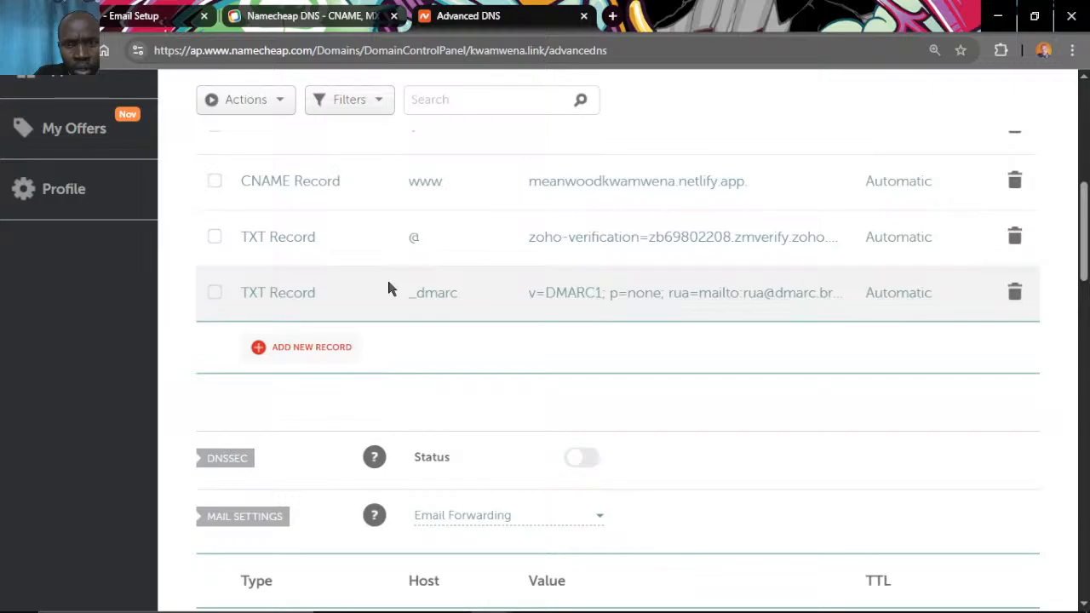
pyautogui.scroll(1, 388, 289)
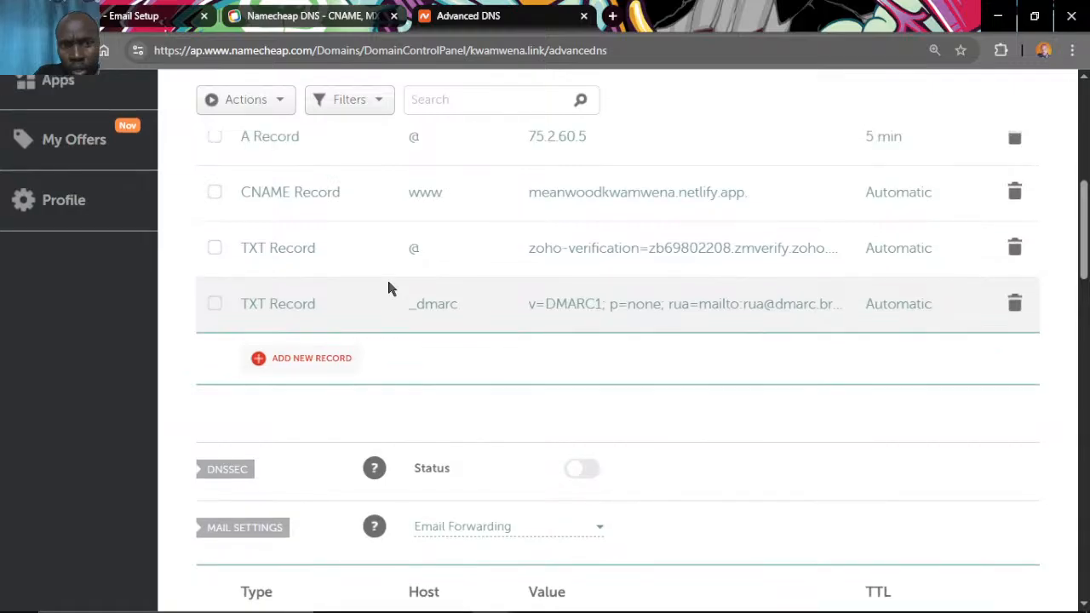
pyautogui.scroll(2, 388, 289)
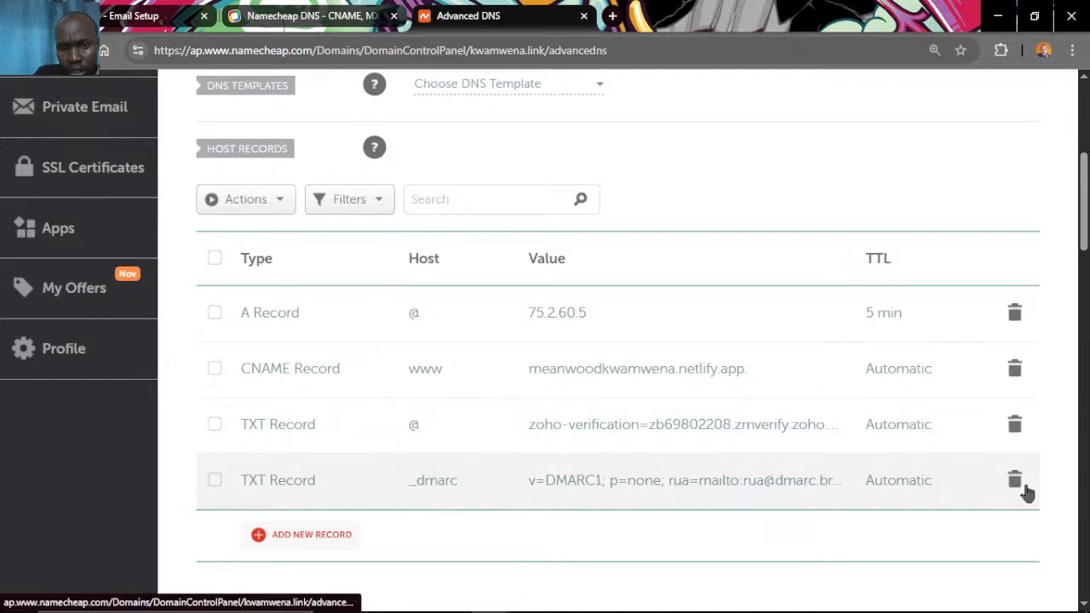
pyautogui.click(970, 494)
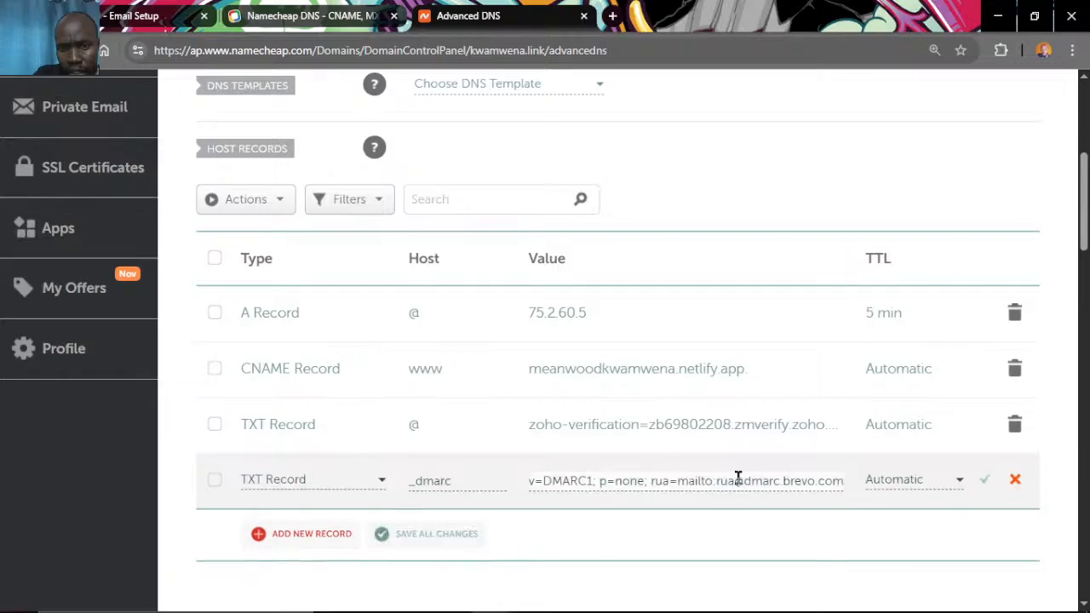
pyautogui.click(1015, 483)
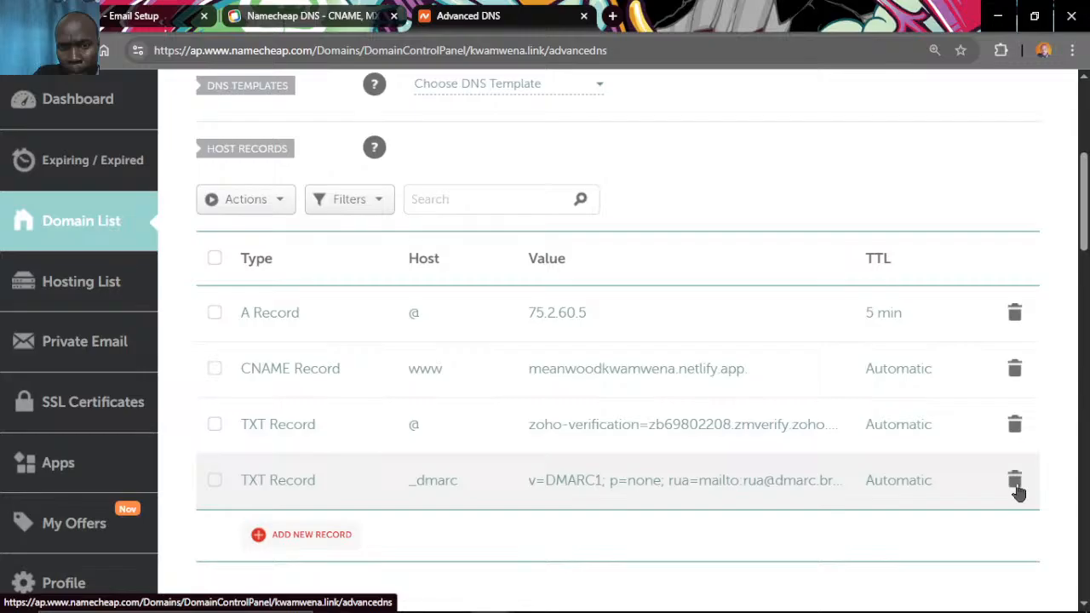
pyautogui.click(1015, 482)
pyautogui.click(935, 560)
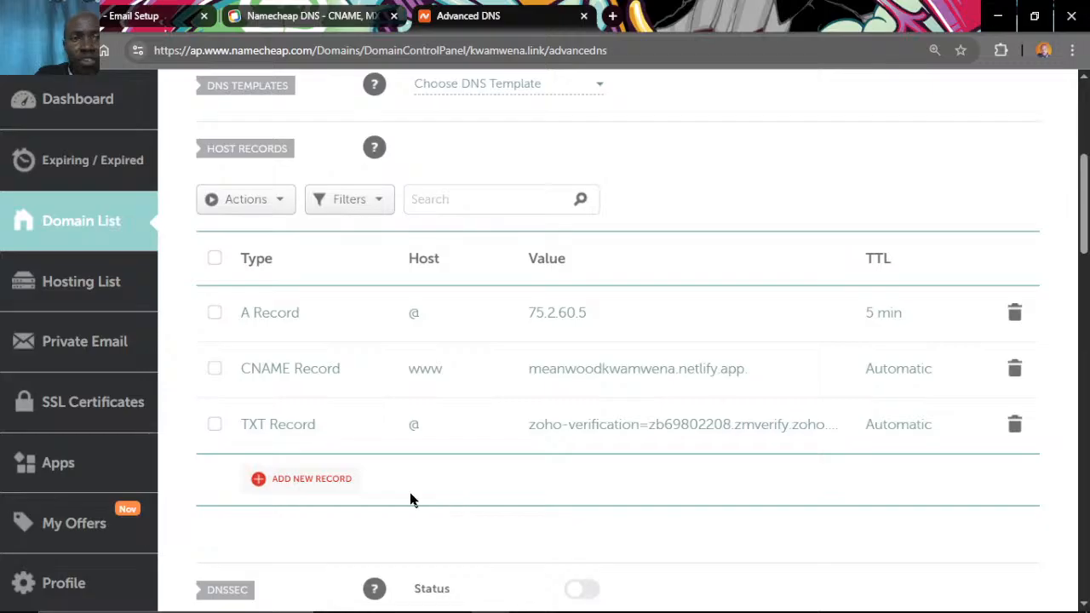
# Add a new TXT host record and copy the DKIM host name zmail._domainkey from Zoho.
pyautogui.click(309, 492)
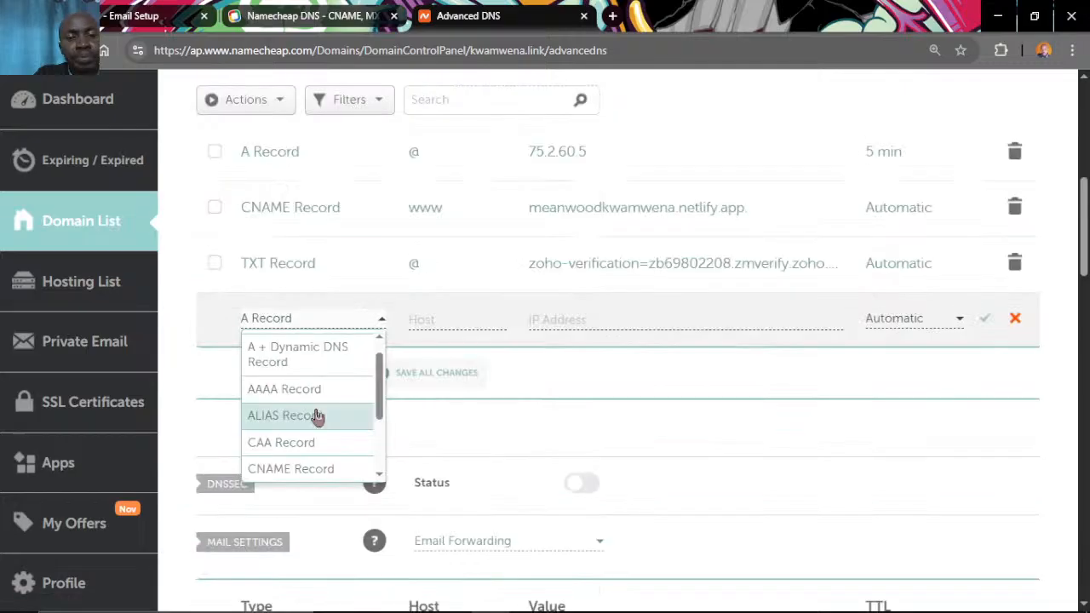
pyautogui.scroll(-2, 310, 434)
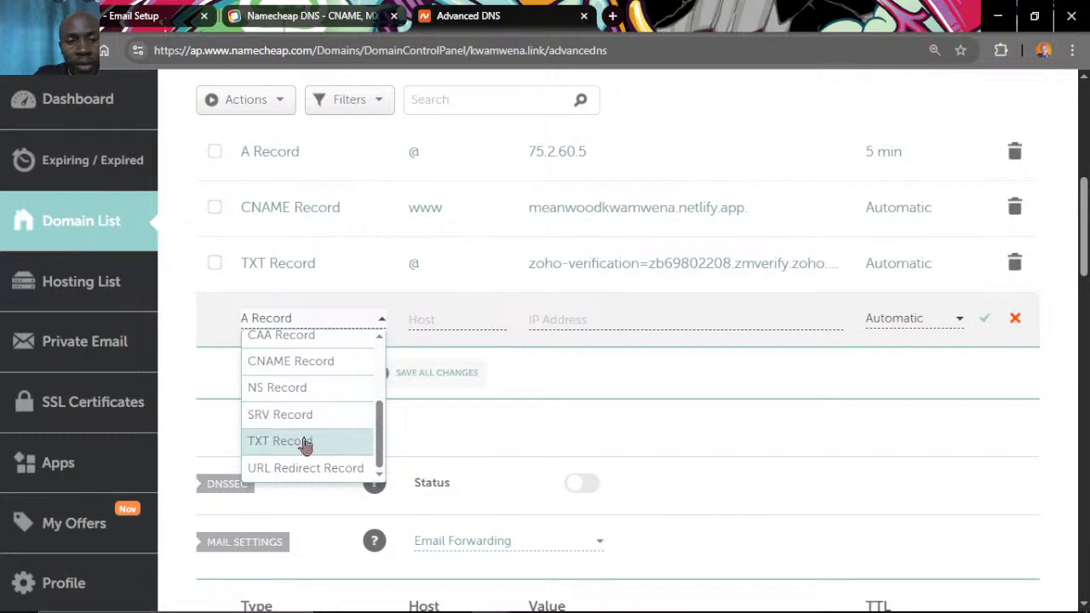
pyautogui.click(305, 443)
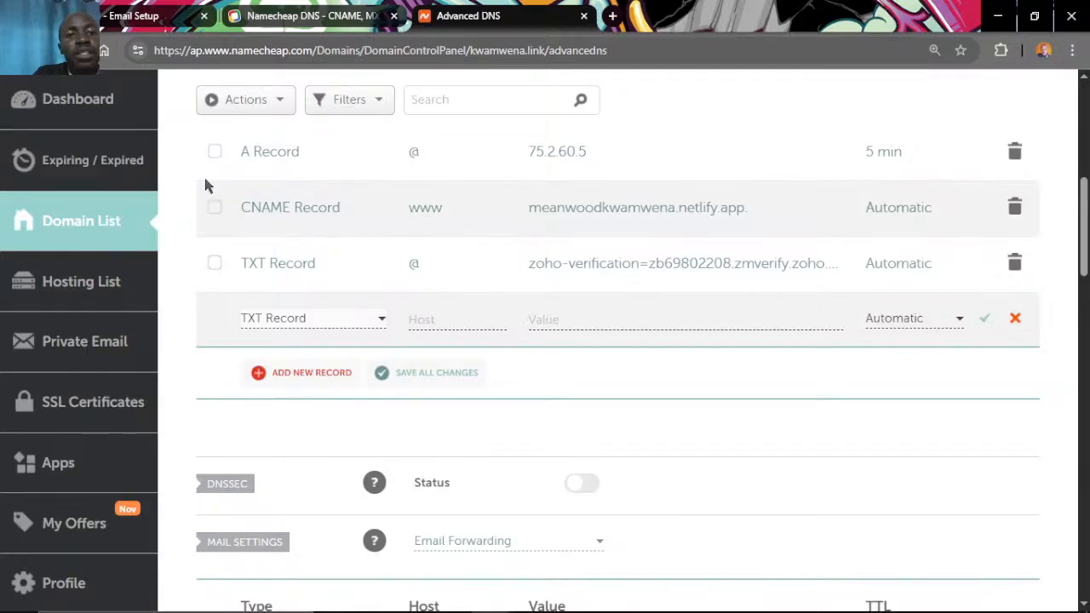
pyautogui.click(144, 17)
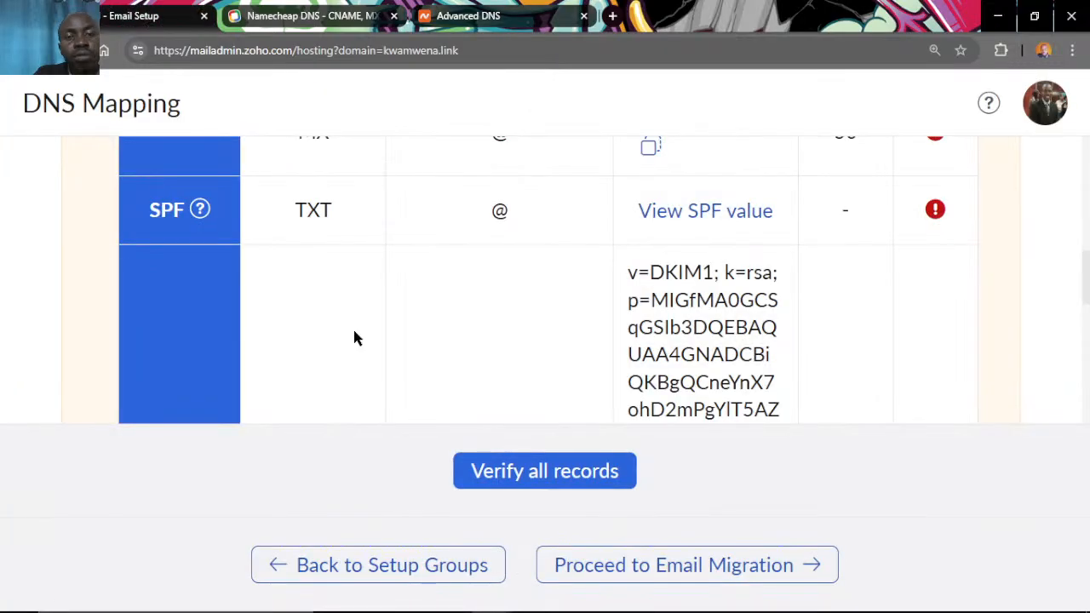
pyautogui.scroll(-2, 352, 338)
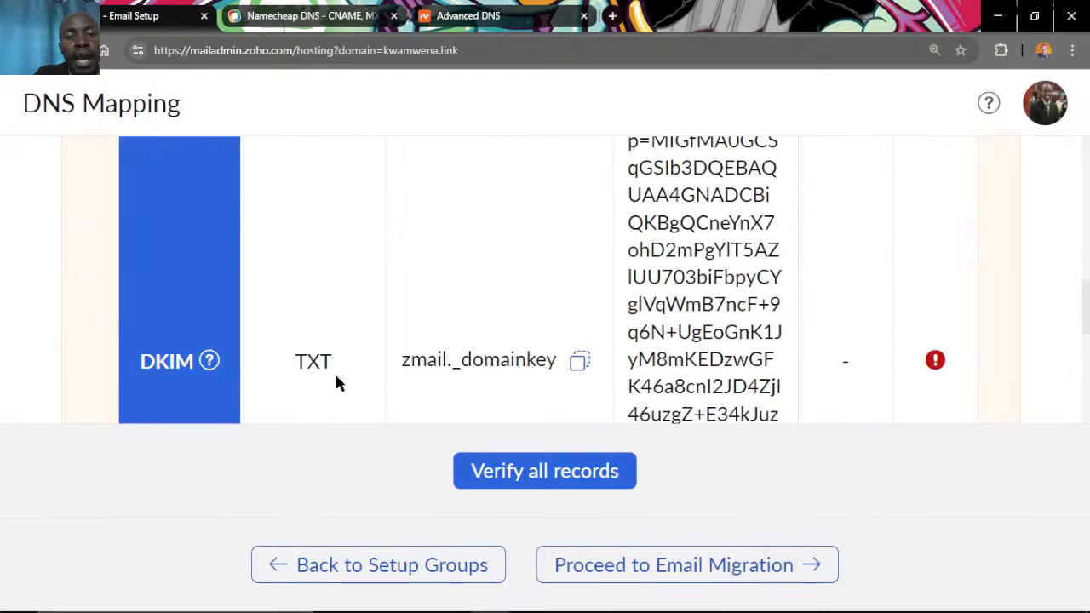
pyautogui.moveTo(398, 361); pyautogui.dragTo(557, 377)
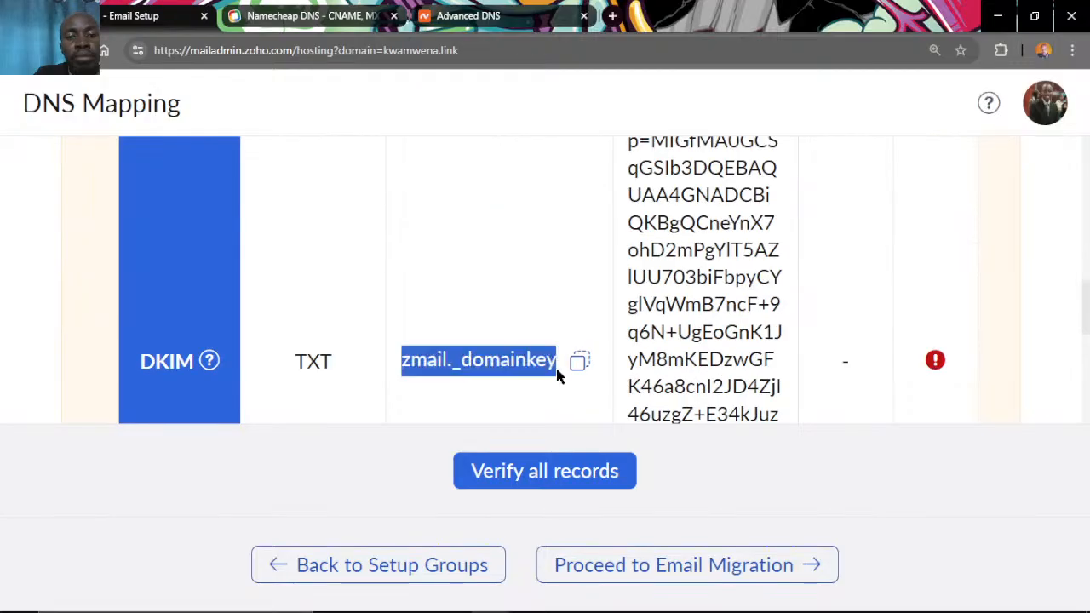
pyautogui.rightClick(511, 375)
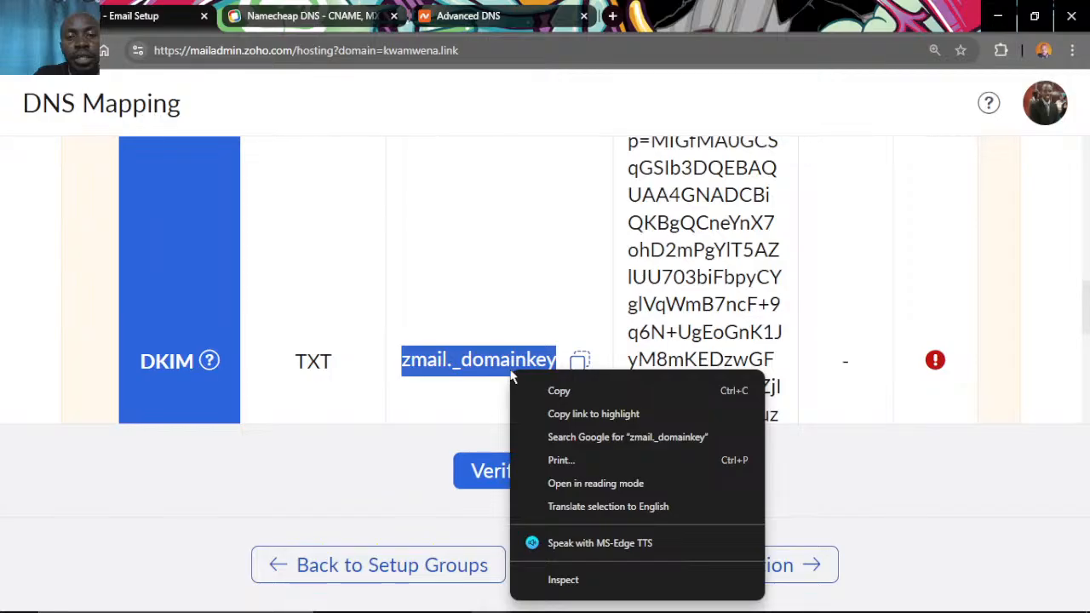
pyautogui.click(558, 390)
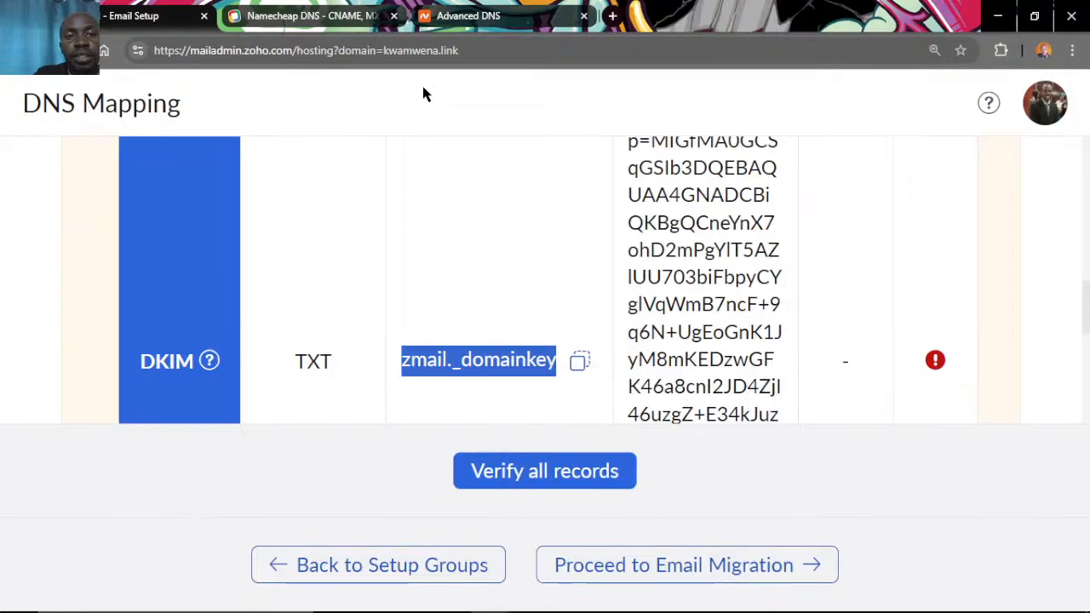
# Paste zmail._domainkey into the new TXT record's Host field.
pyautogui.click(487, 17)
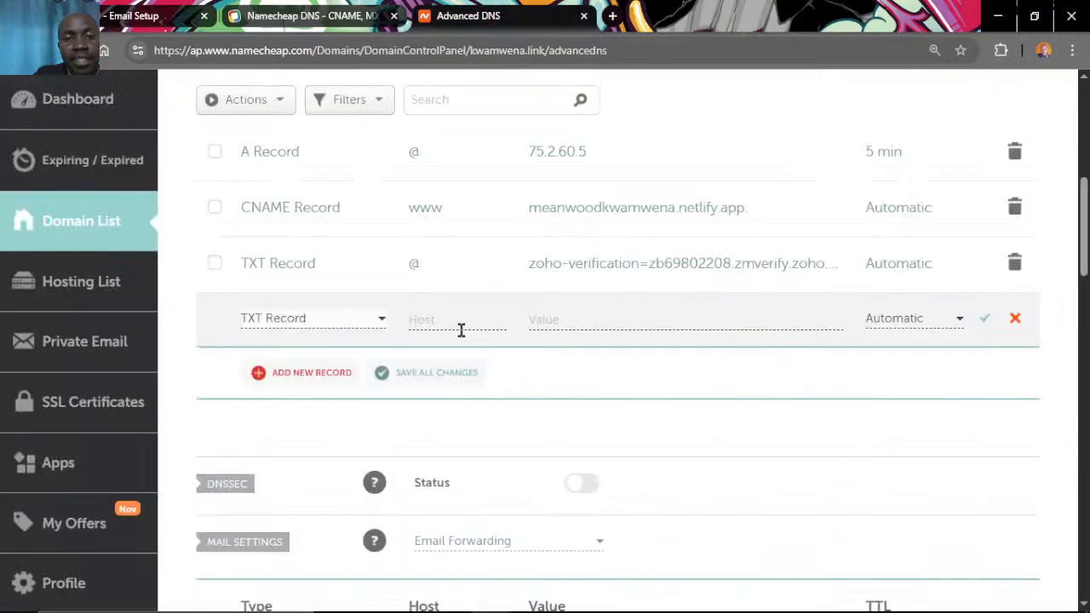
pyautogui.click(551, 320)
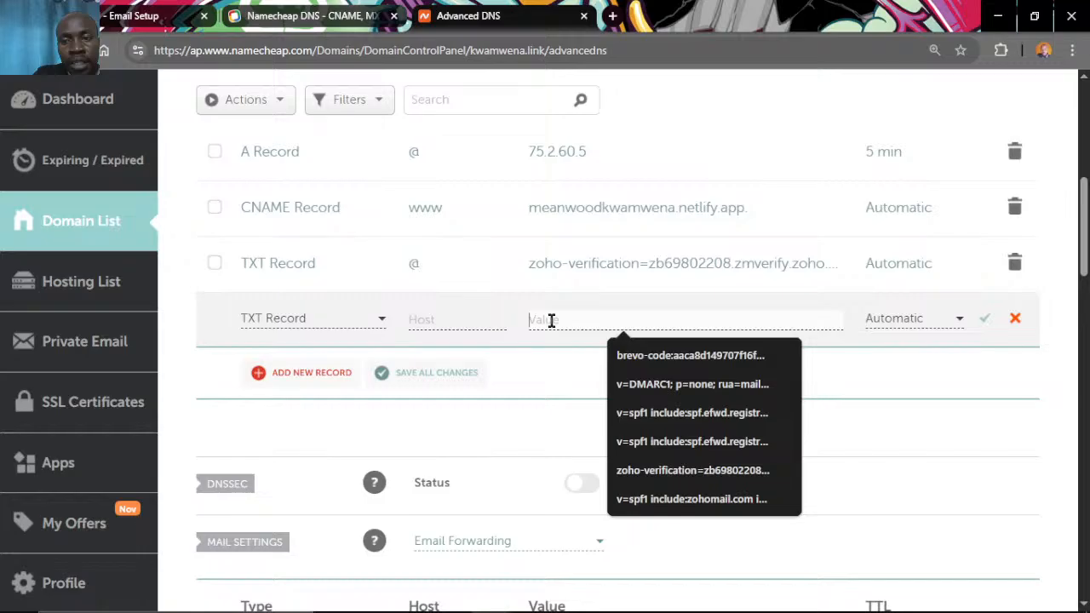
pyautogui.rightClick(438, 327)
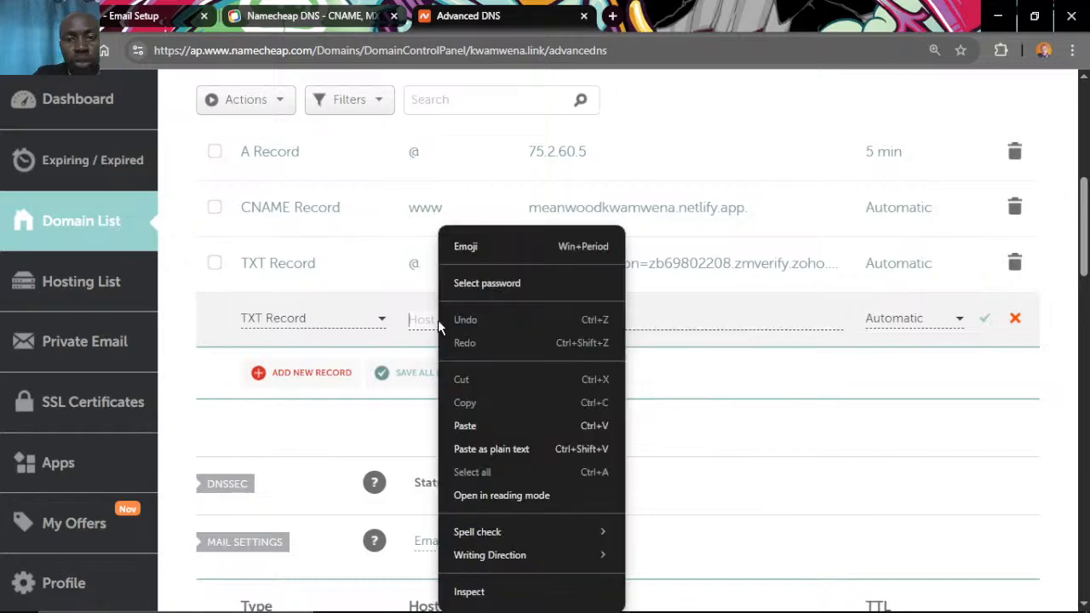
pyautogui.click(489, 424)
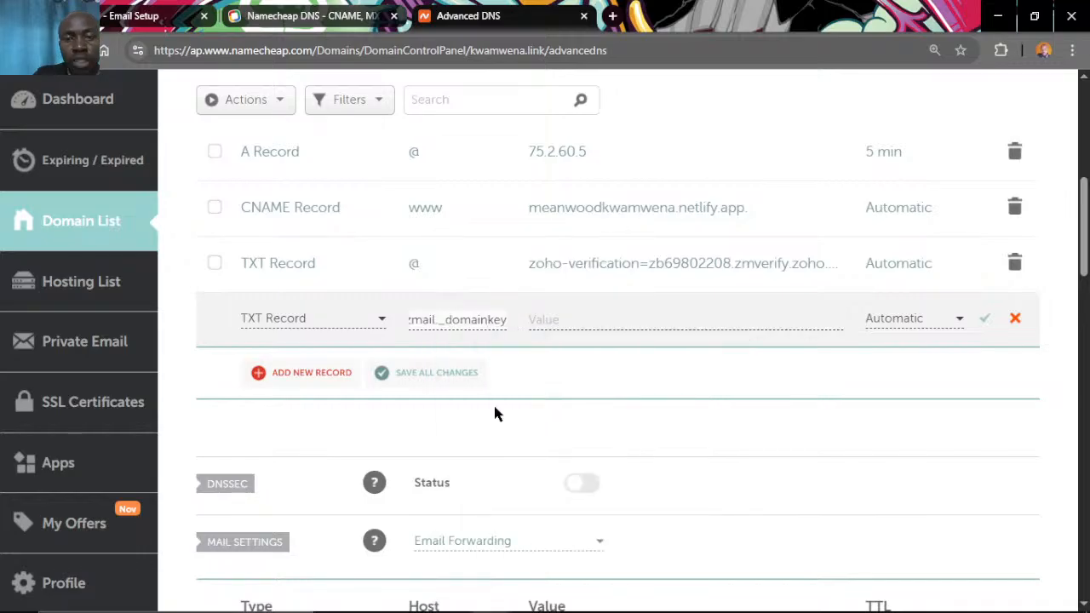
pyautogui.click(572, 318)
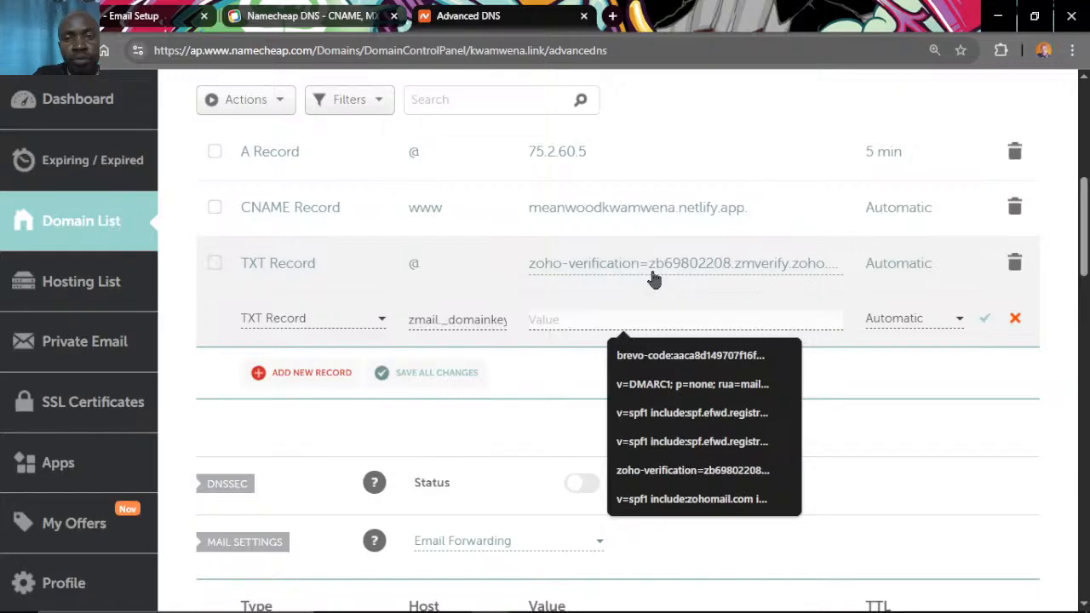
pyautogui.scroll(1, 274, 150)
# Copy Zoho's DKIM key (v=DKIM1; k=rsa; p=…) and save it as the zmail._domainkey TXT value.
pyautogui.click(106, 19)
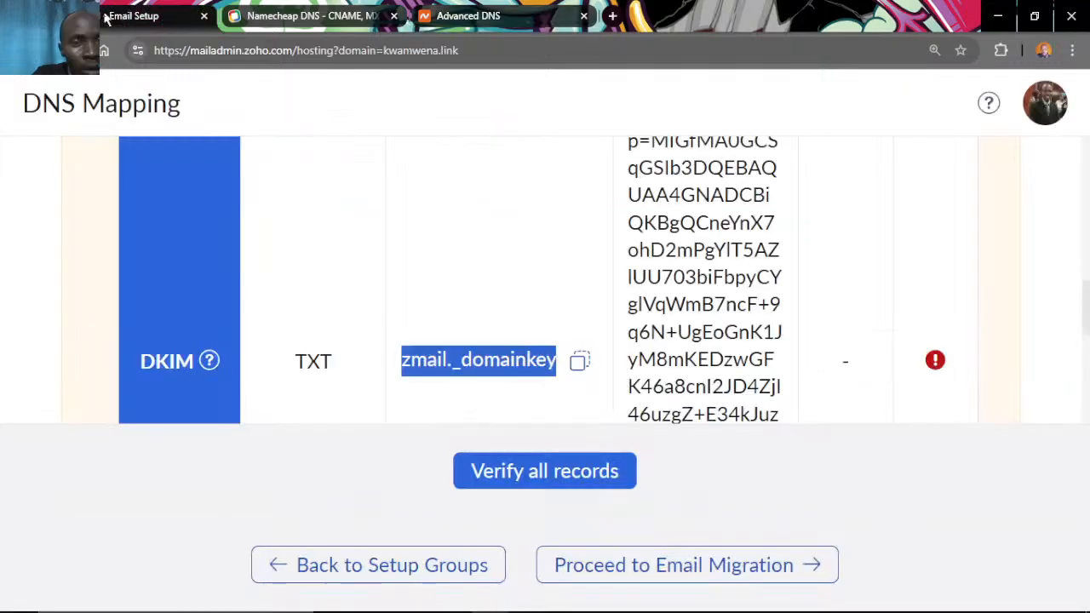
pyautogui.scroll(2, 756, 332)
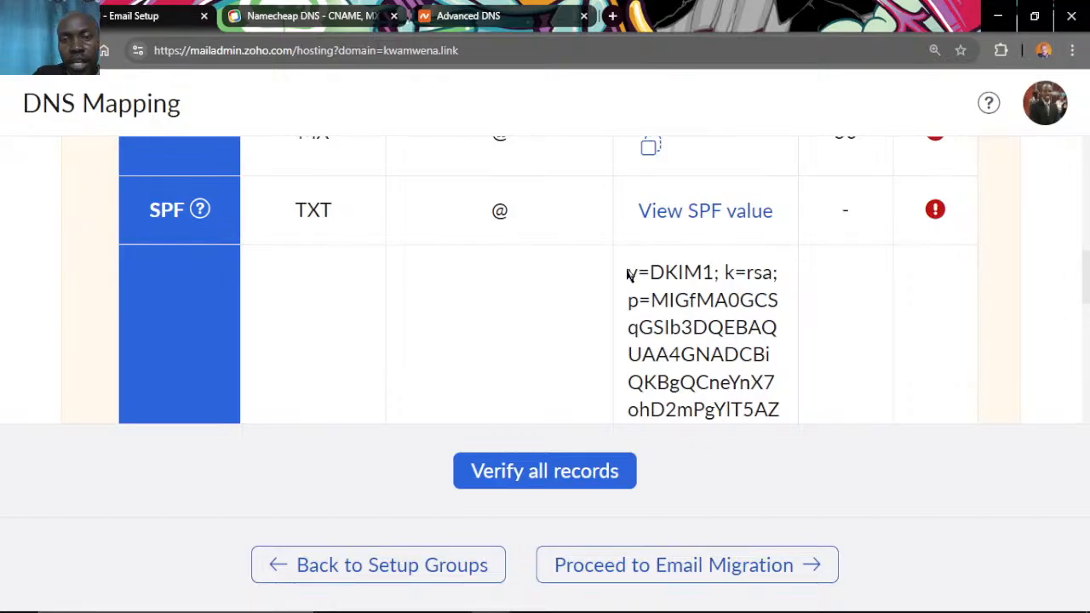
pyautogui.moveTo(630, 275); pyautogui.dragTo(656, 302)
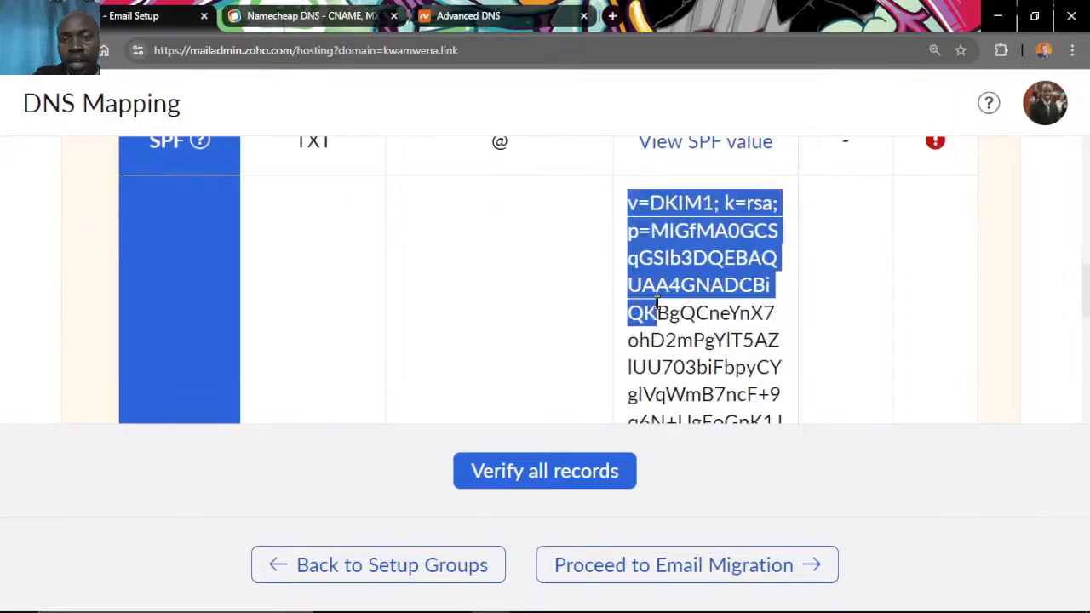
pyautogui.scroll(-4, 681, 341)
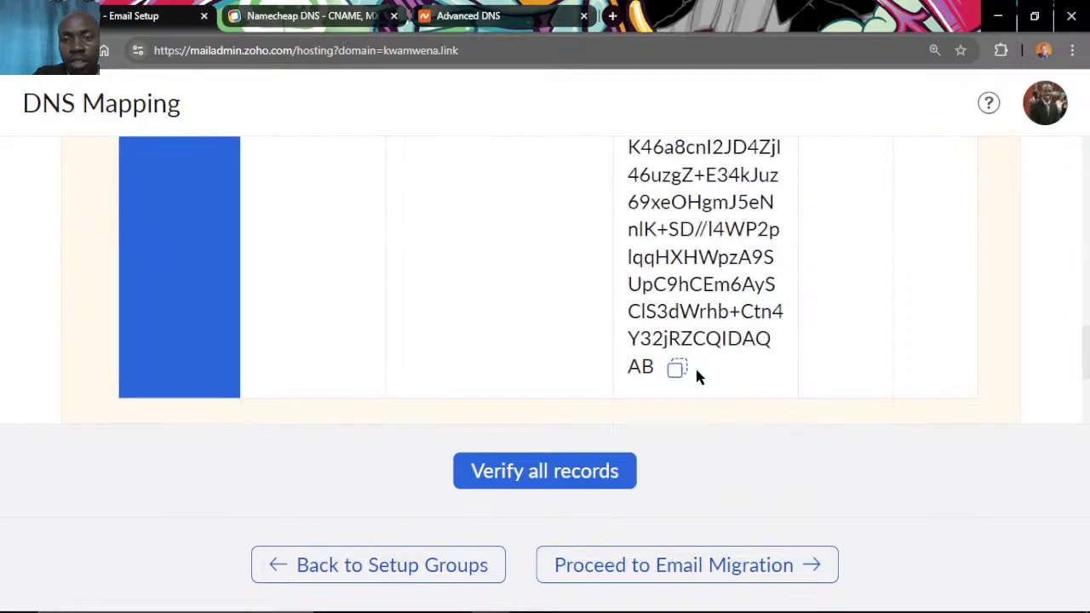
pyautogui.click(686, 370)
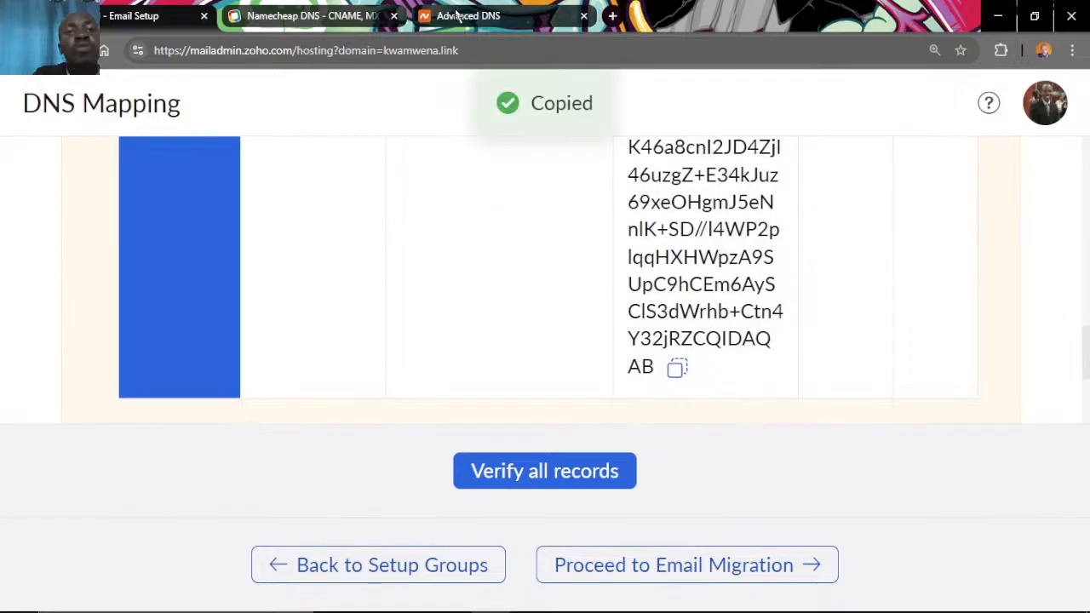
pyautogui.click(457, 17)
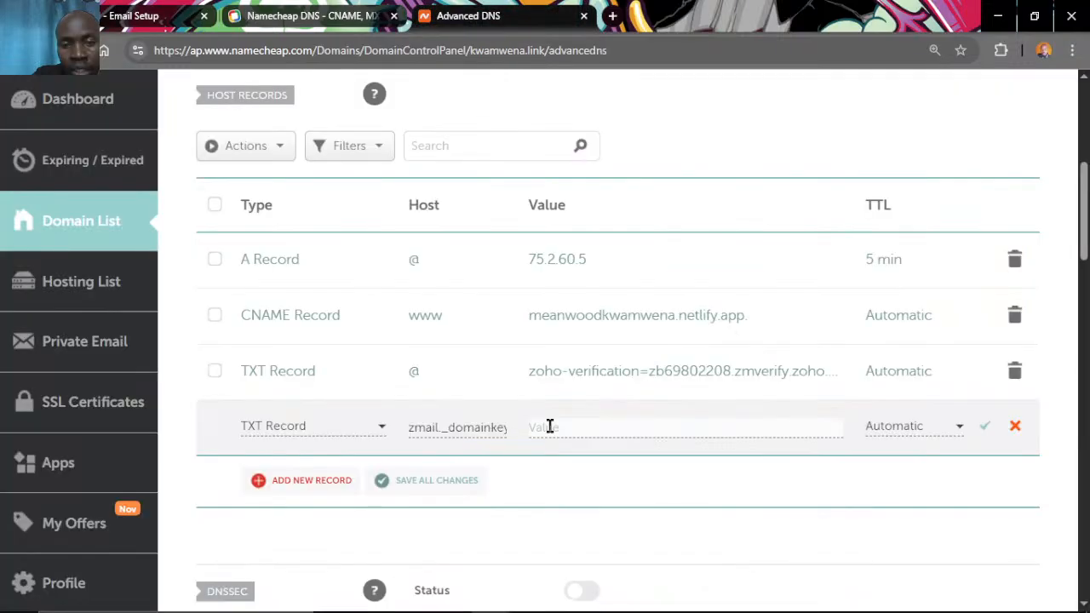
pyautogui.click(549, 426)
pyautogui.hotkey('ctrl', 'v')
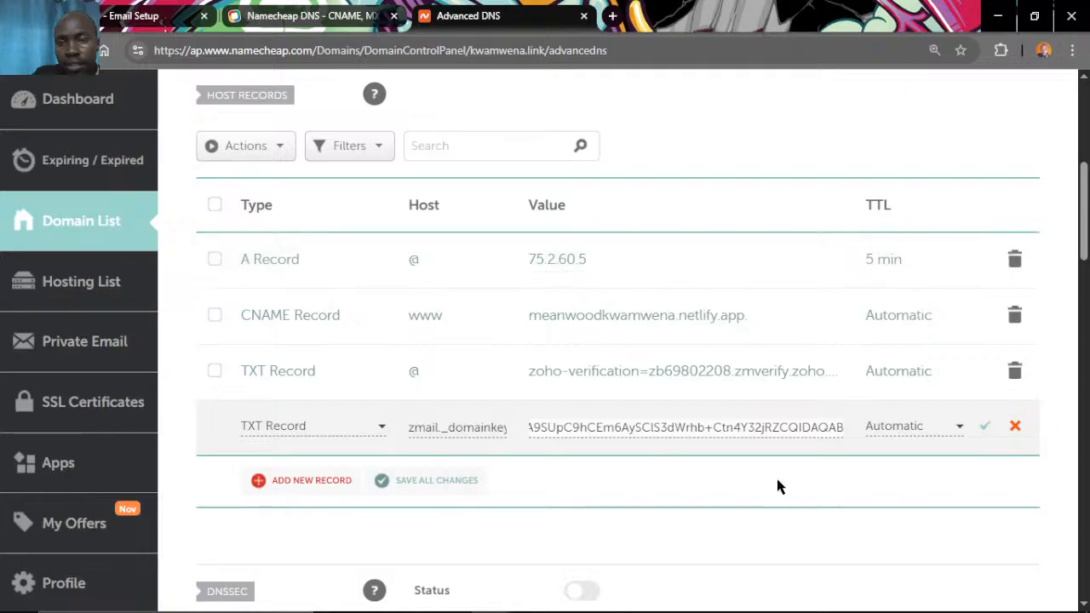
pyautogui.click(985, 428)
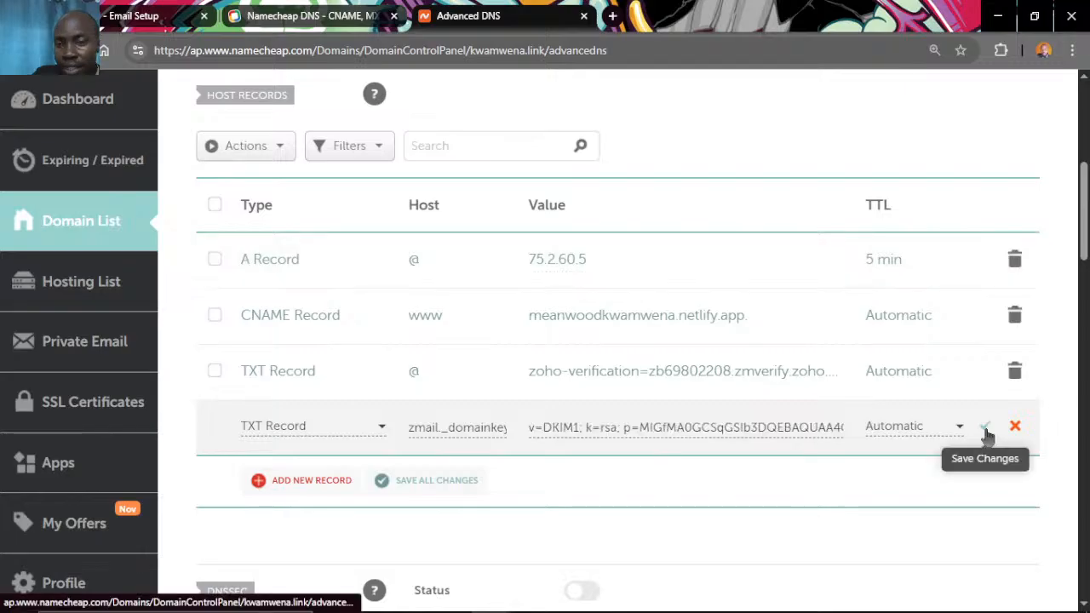
pyautogui.click(985, 429)
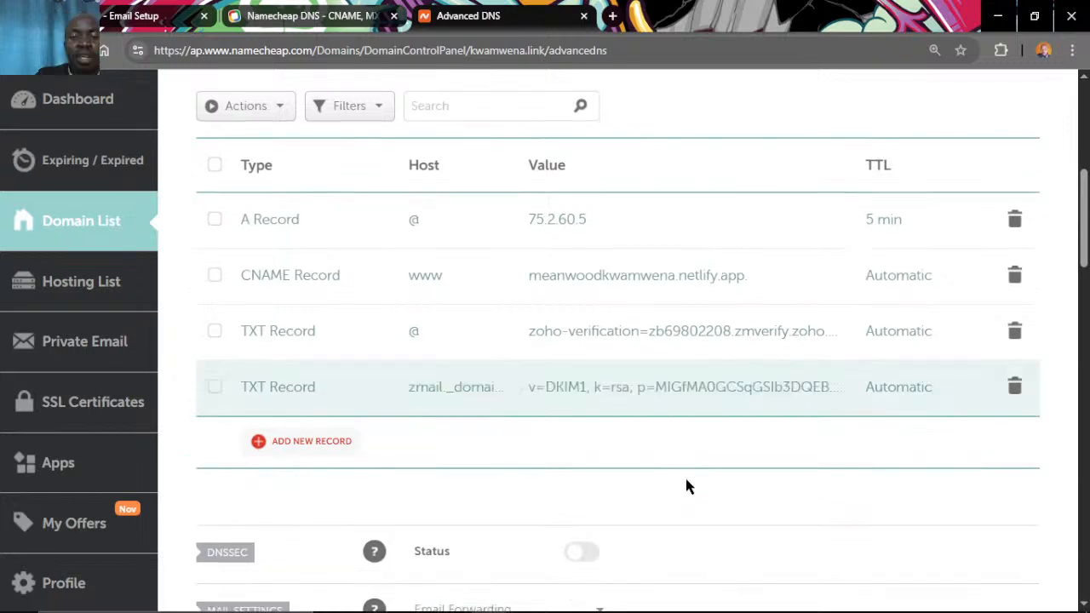
# Switch the domain's mail settings to Custom MX.
pyautogui.scroll(-3, 688, 485)
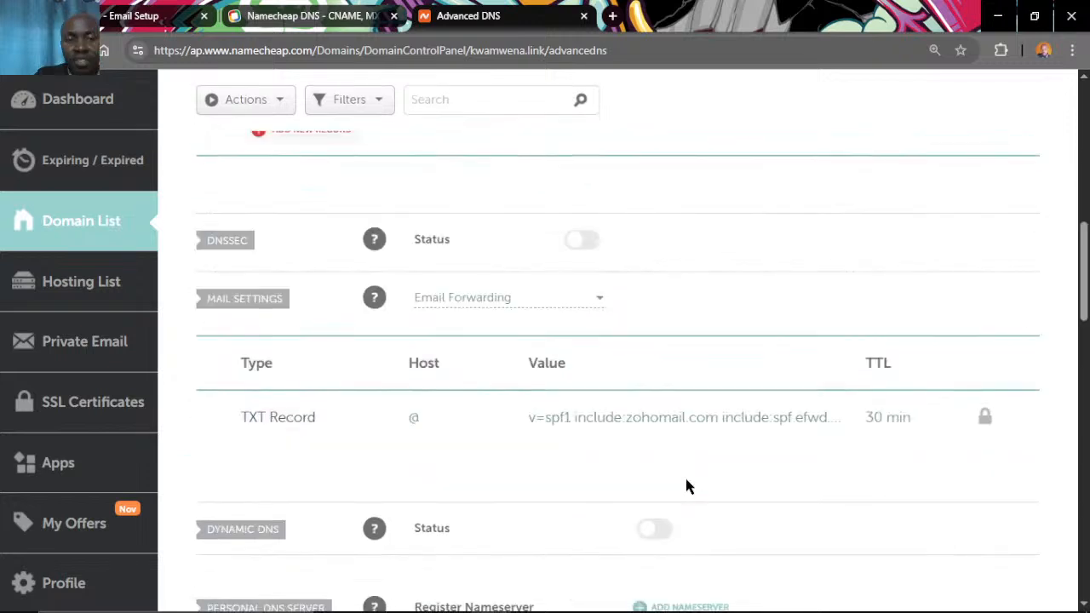
pyautogui.scroll(-1, 686, 486)
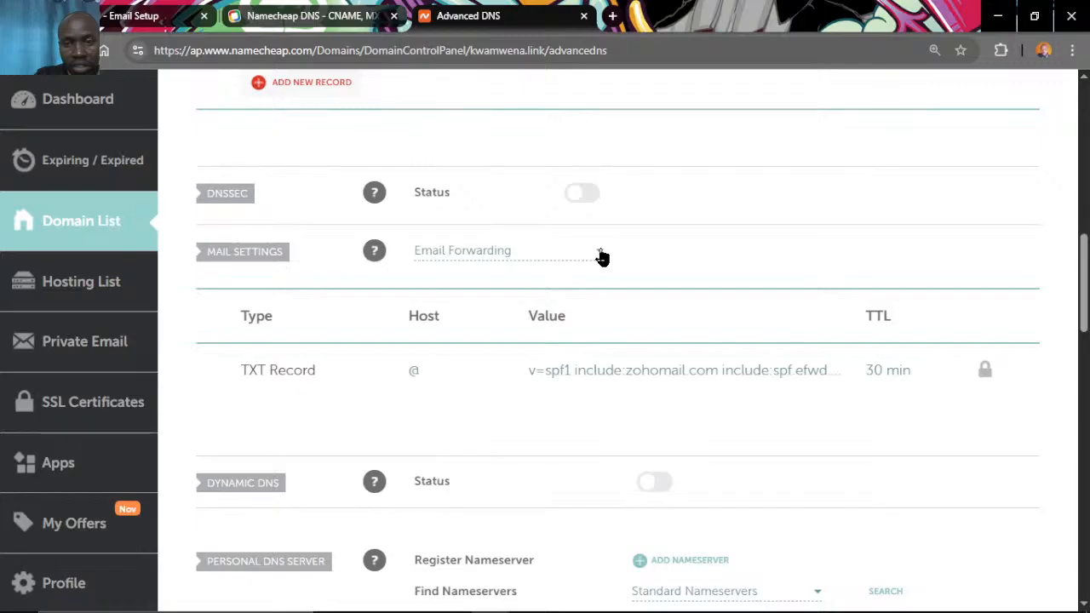
pyautogui.click(601, 255)
pyautogui.click(511, 362)
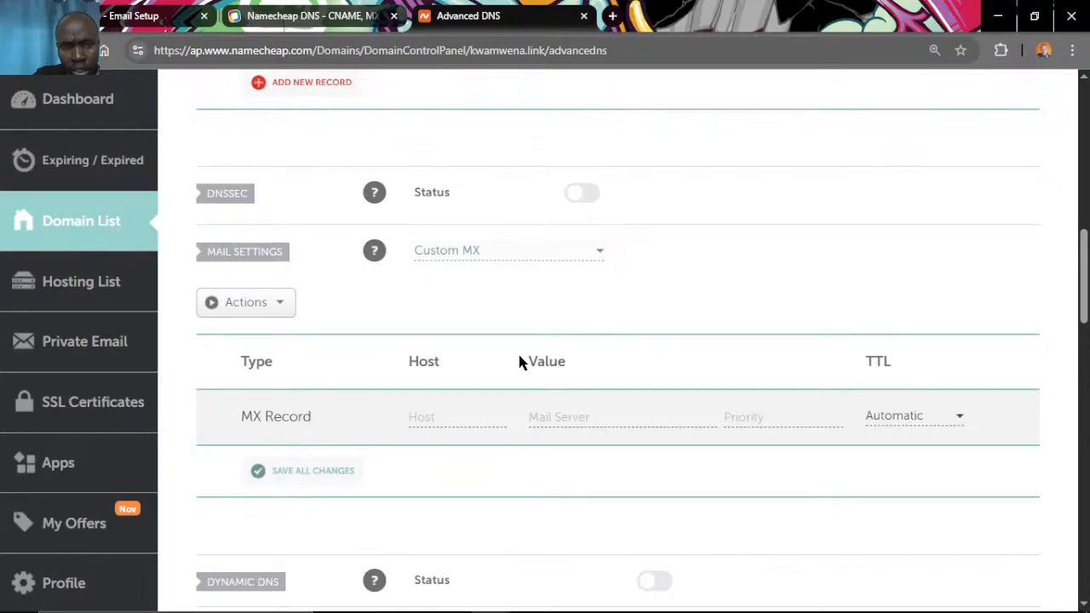
# Change mail settings to Email Forwarding, revealing the locked zohomail.com SPF TXT record.
pyautogui.scroll(-2, 519, 362)
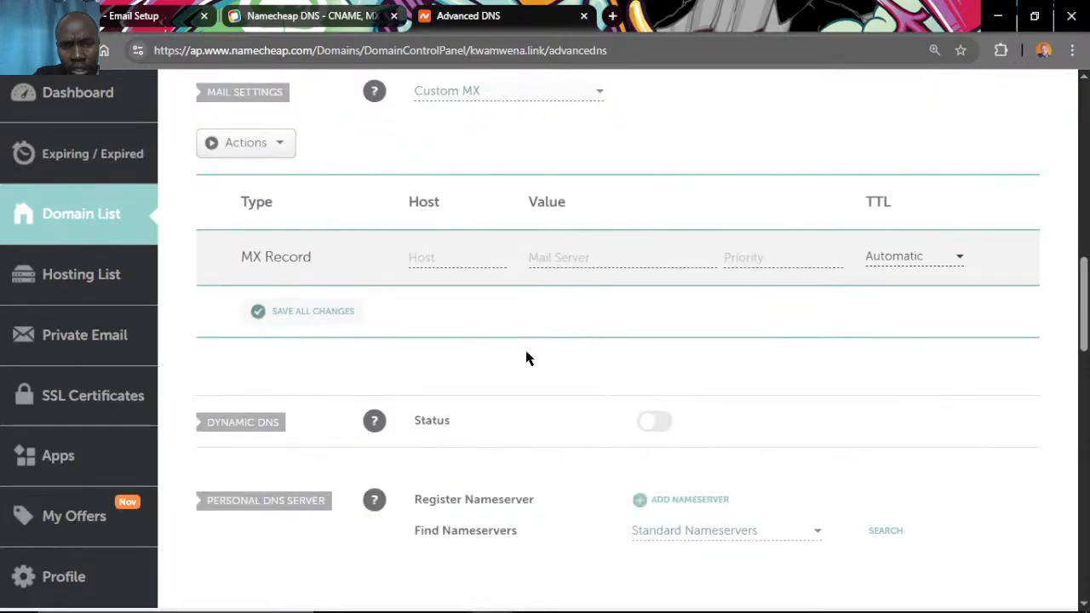
pyautogui.scroll(2, 526, 359)
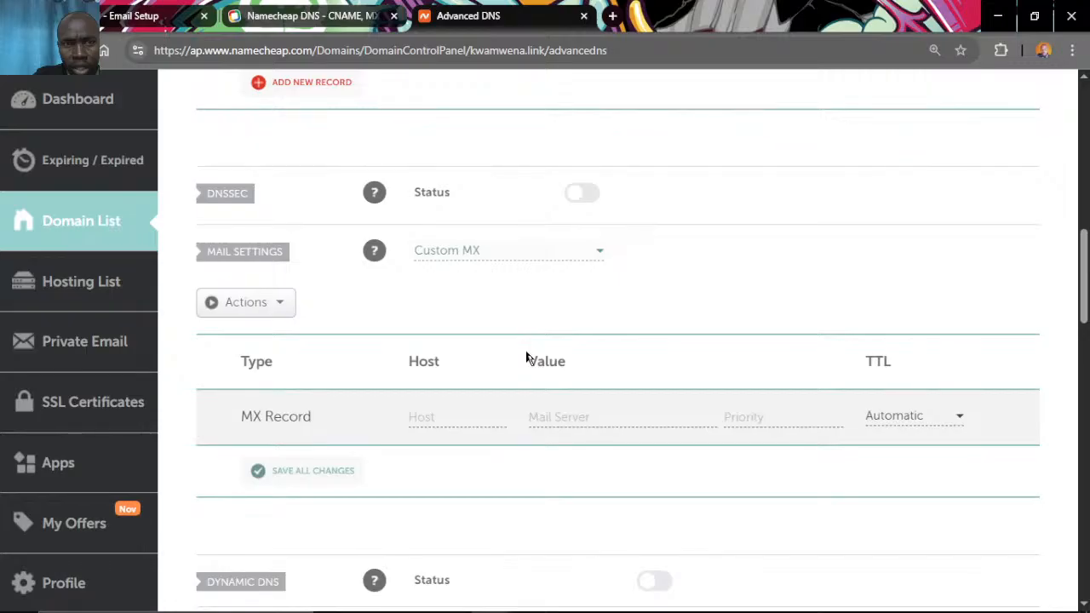
pyautogui.scroll(5, 526, 359)
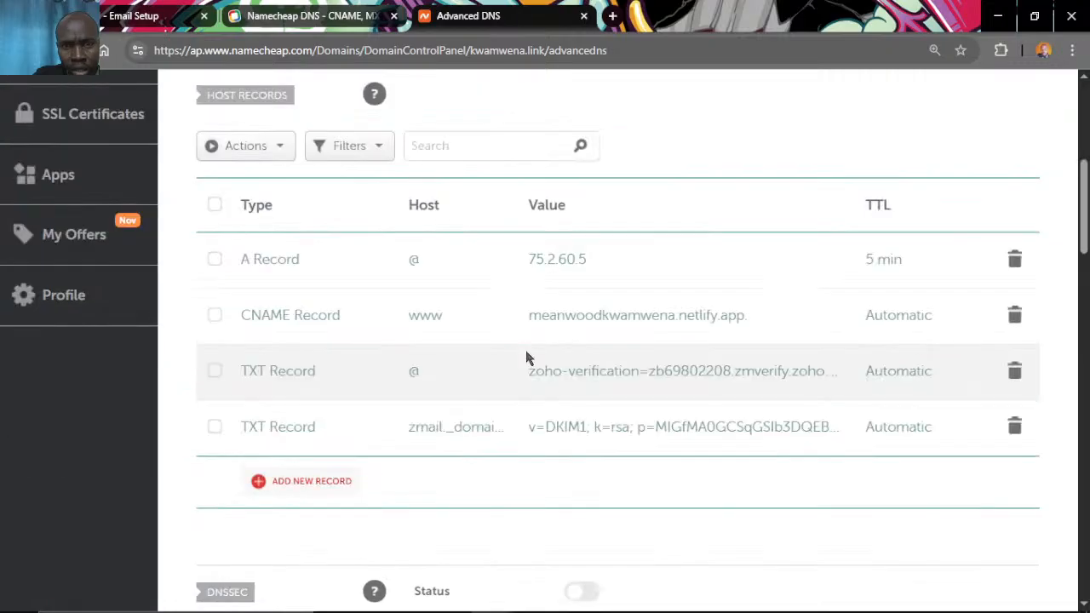
pyautogui.scroll(-3, 526, 358)
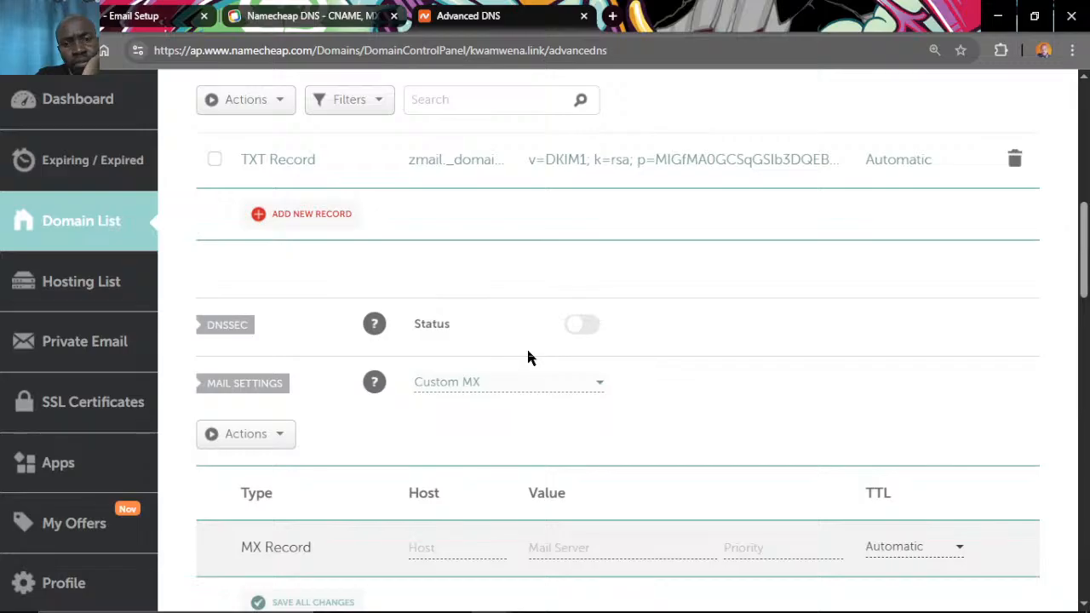
pyautogui.scroll(2, 545, 357)
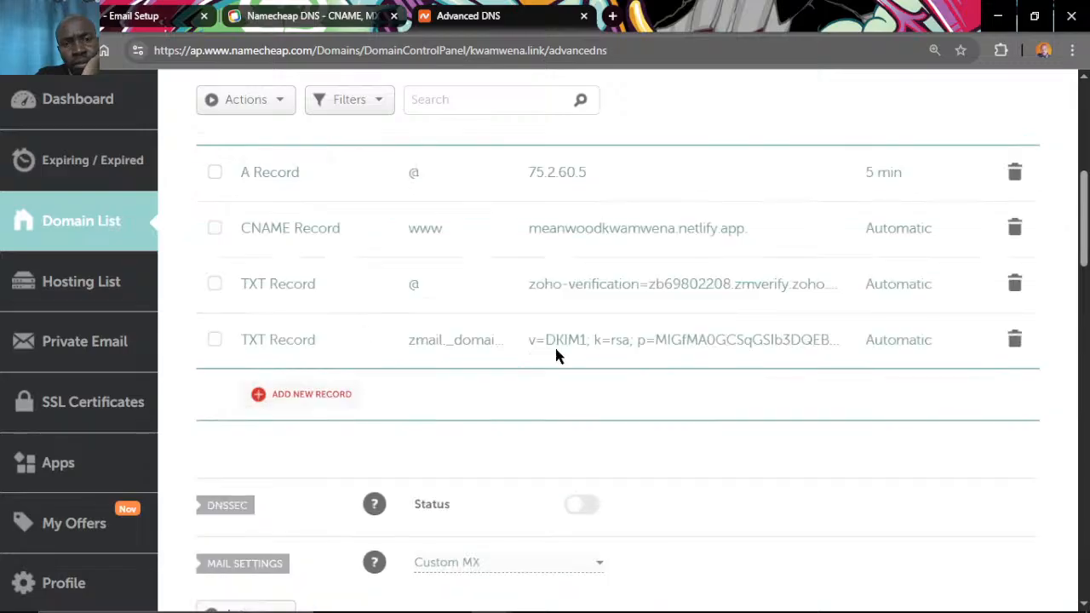
pyautogui.scroll(-1, 555, 356)
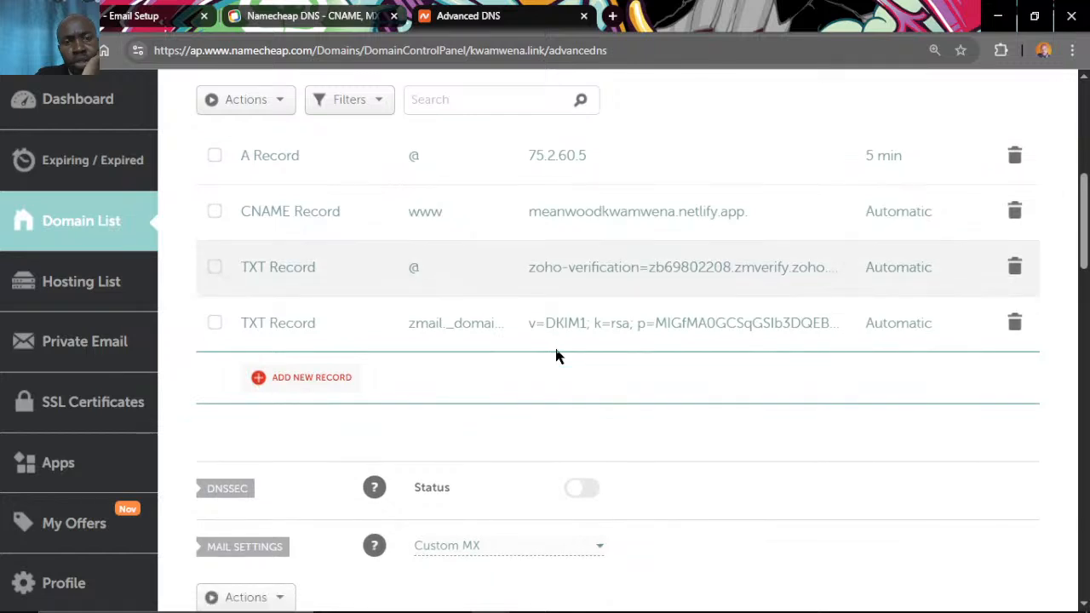
pyautogui.scroll(-1, 560, 374)
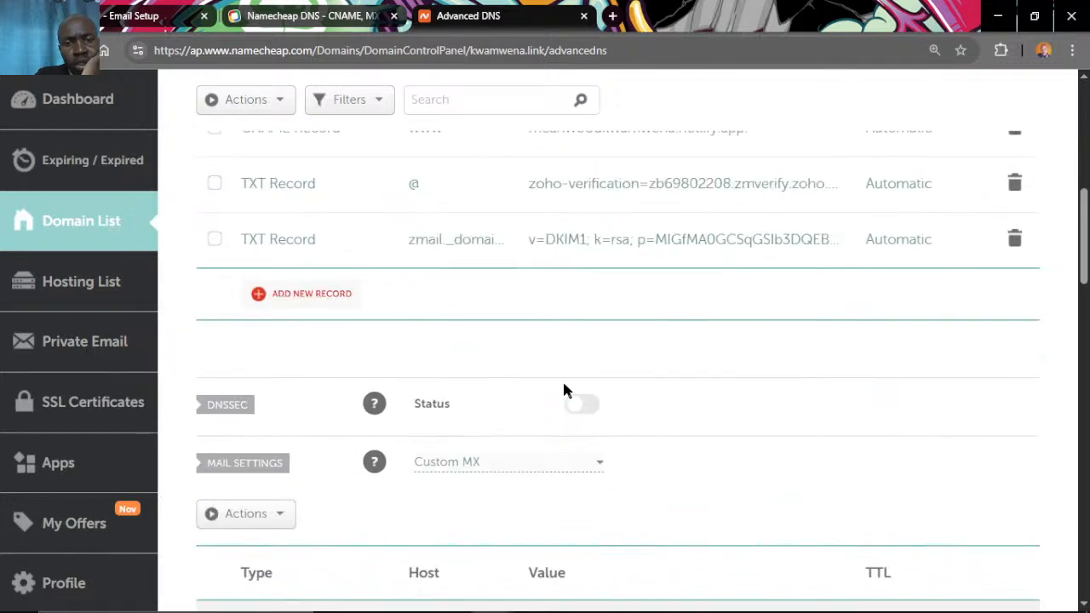
pyautogui.click(554, 461)
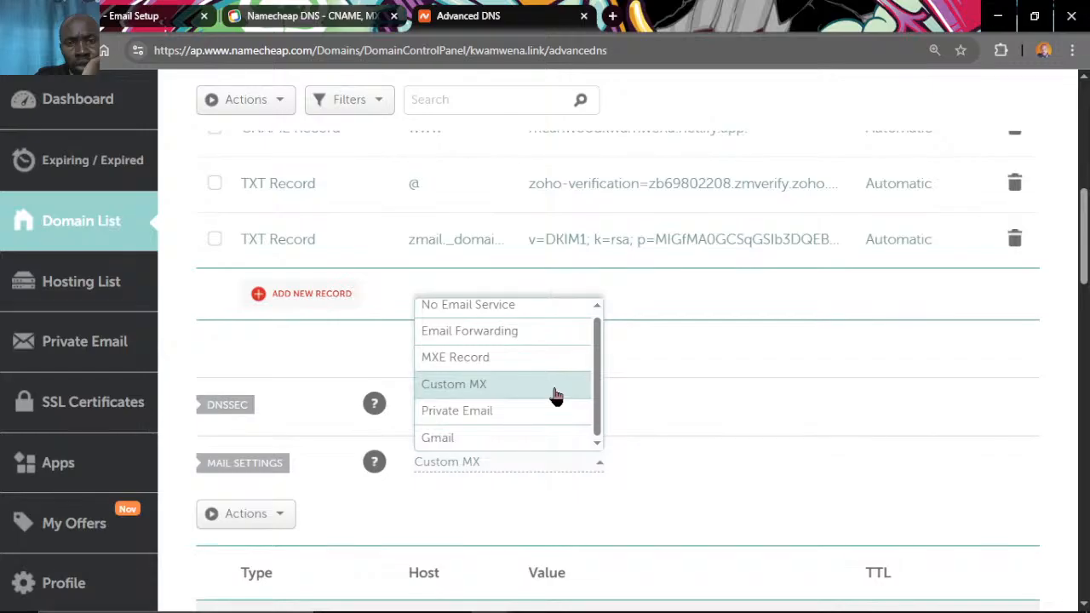
pyautogui.click(469, 330)
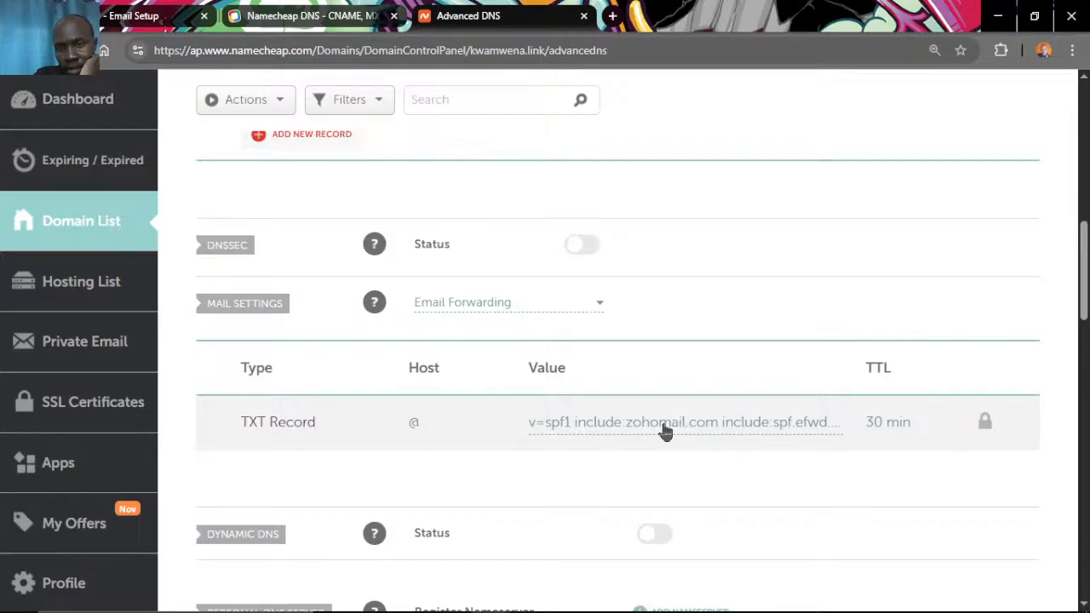
pyautogui.click(700, 431)
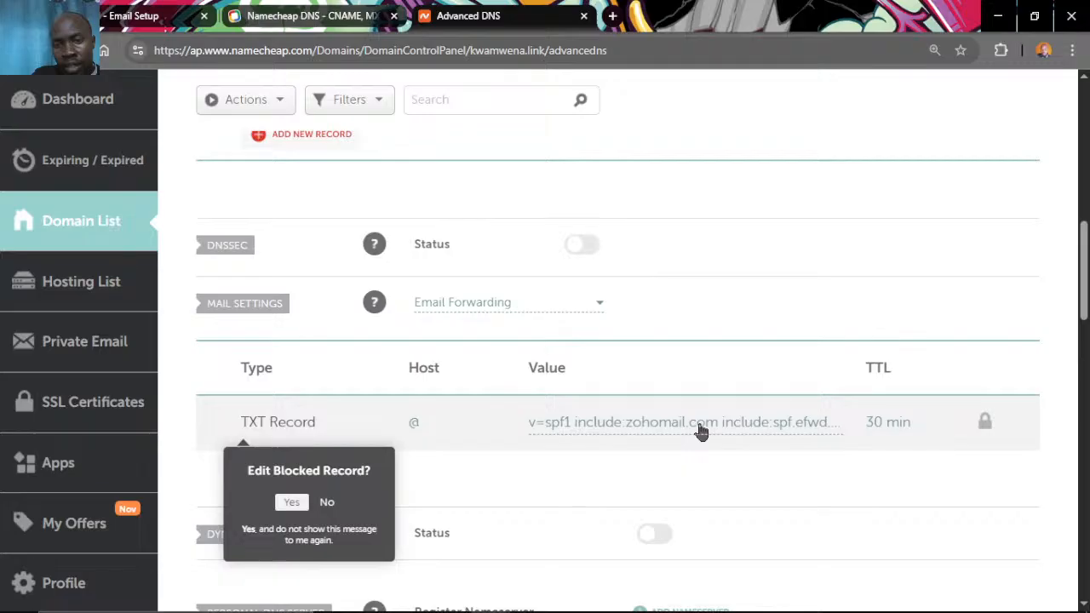
pyautogui.click(291, 502)
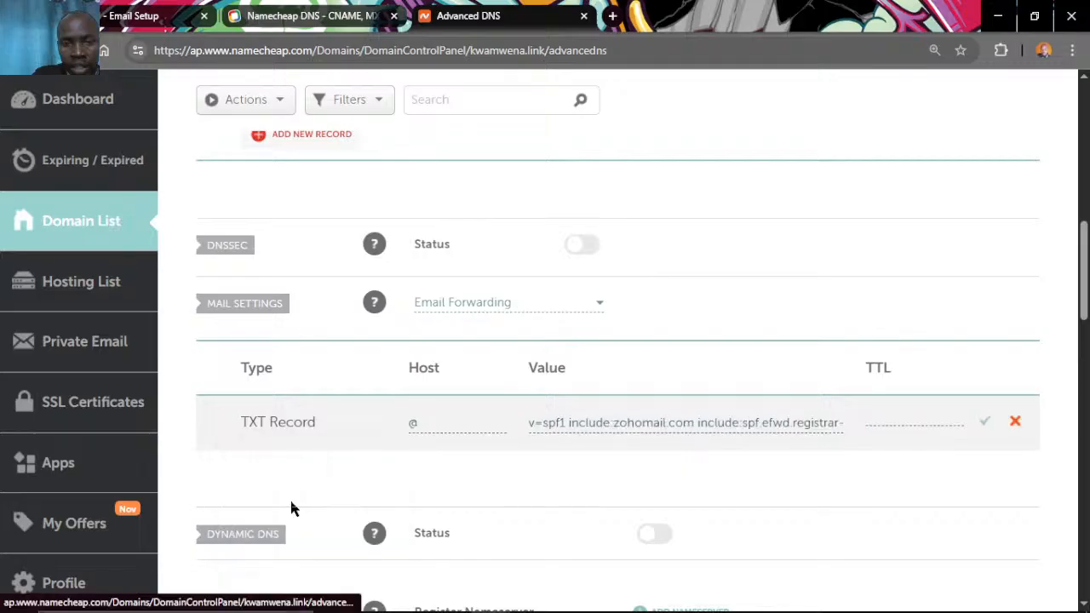
pyautogui.moveTo(531, 422); pyautogui.dragTo(777, 427)
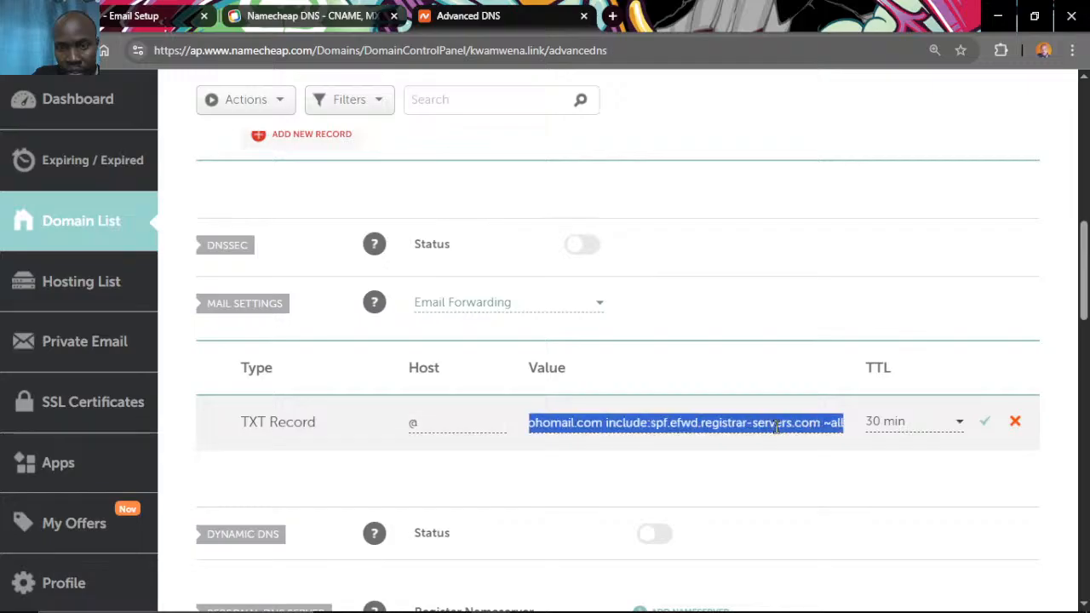
pyautogui.rightClick(777, 426)
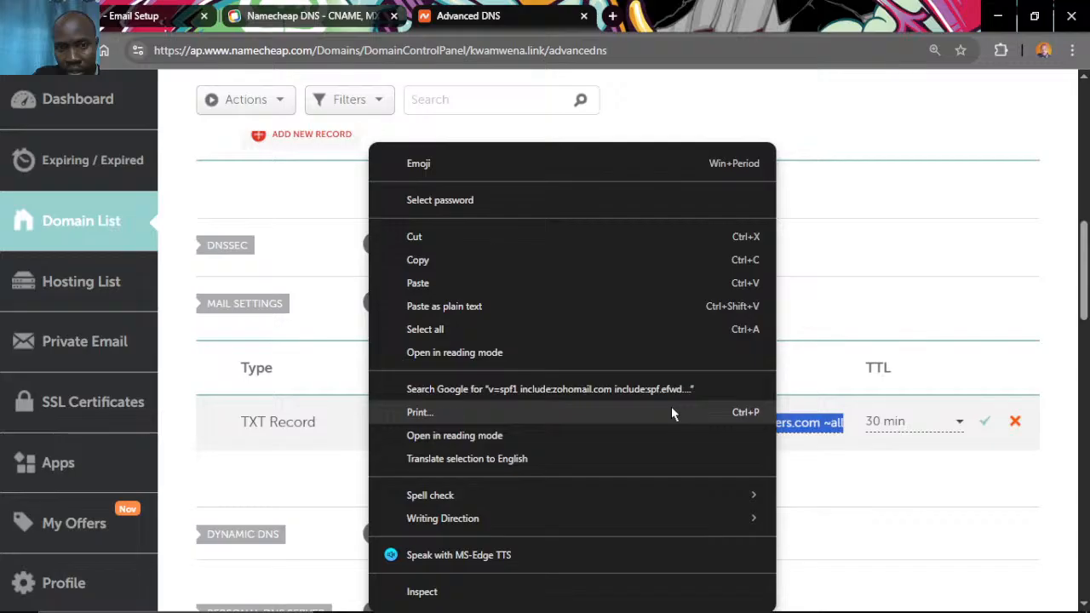
pyautogui.click(882, 464)
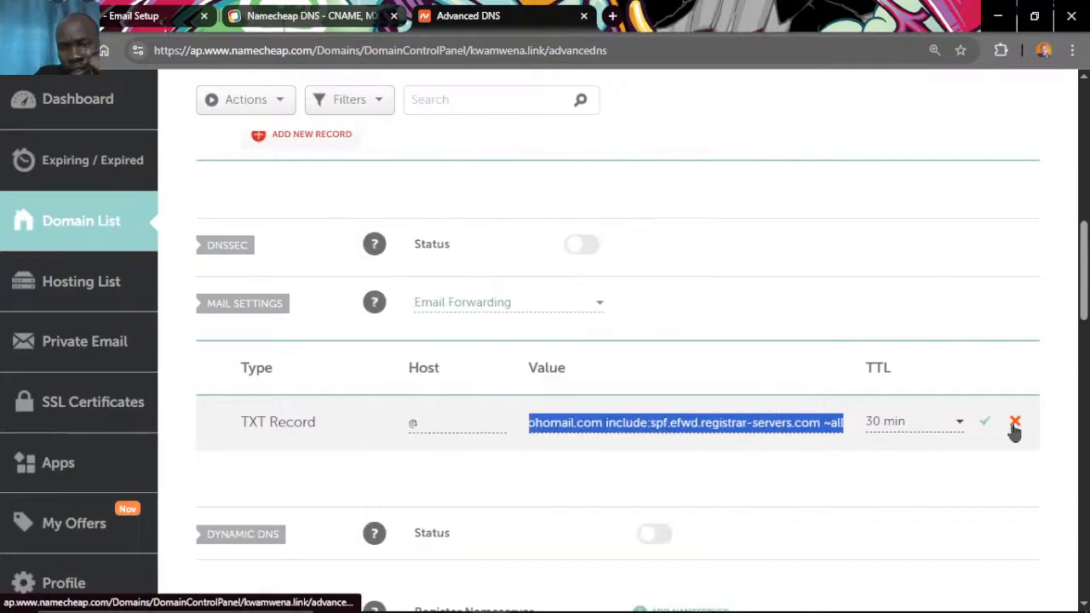
pyautogui.click(1014, 424)
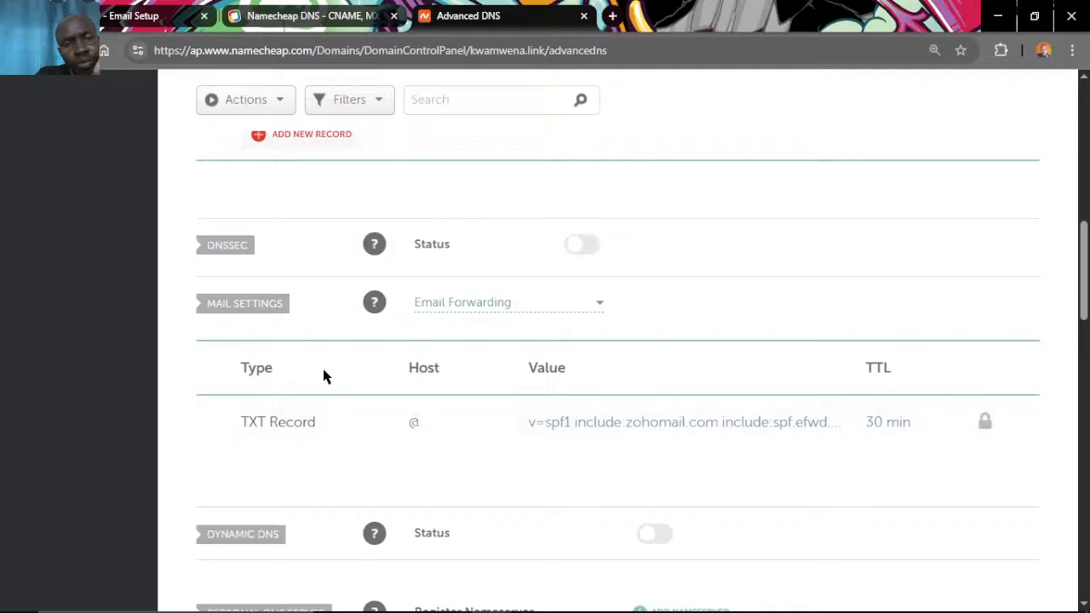
# Toggle mail settings between Custom MX and Email Forwarding, ending on Custom MX.
pyautogui.moveTo(375, 308)
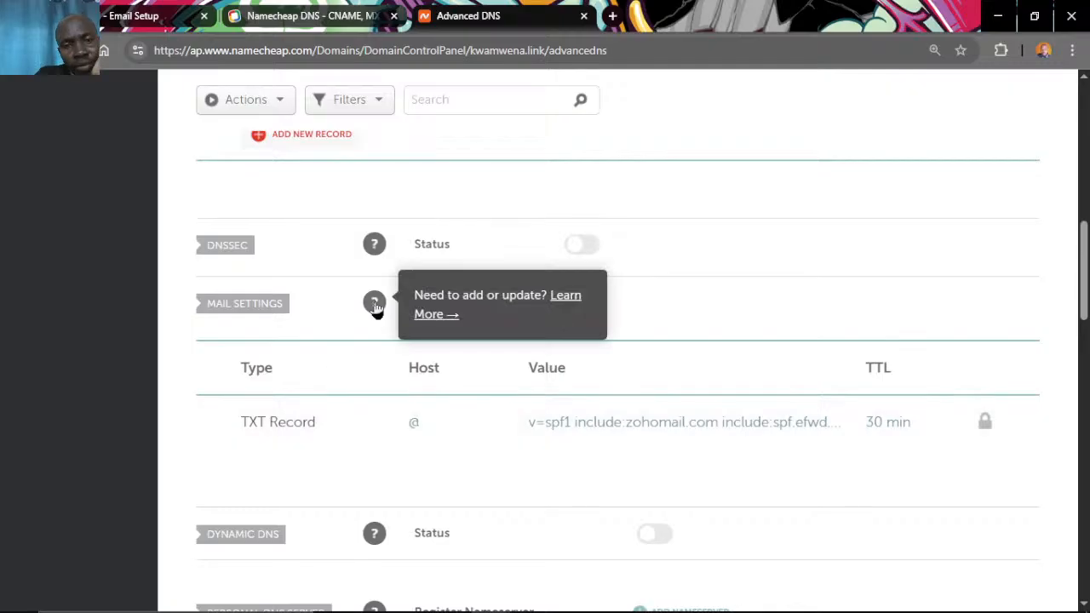
pyautogui.click(548, 305)
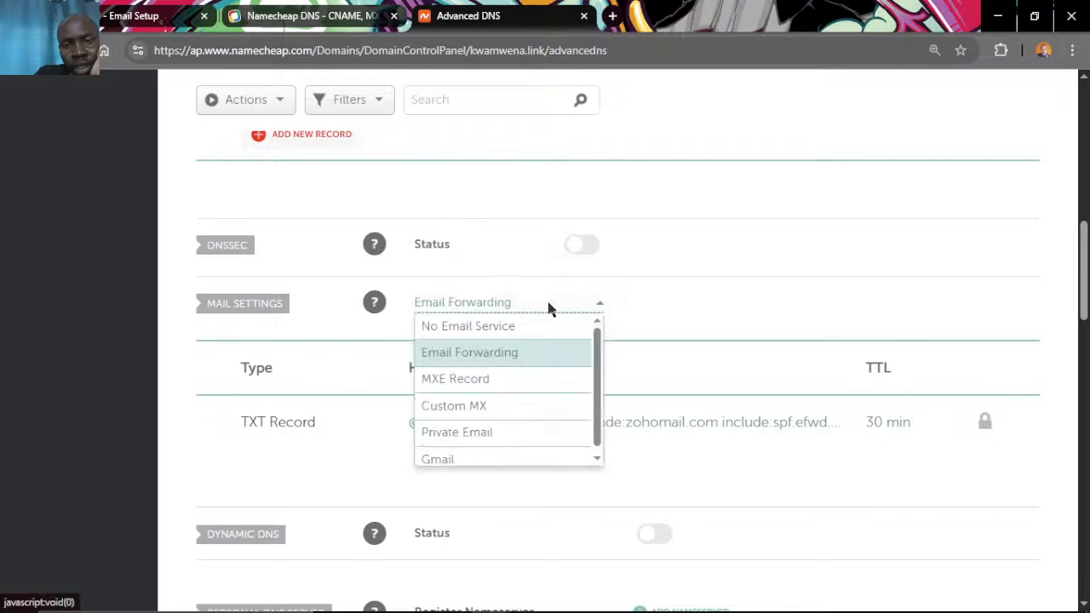
pyautogui.click(500, 409)
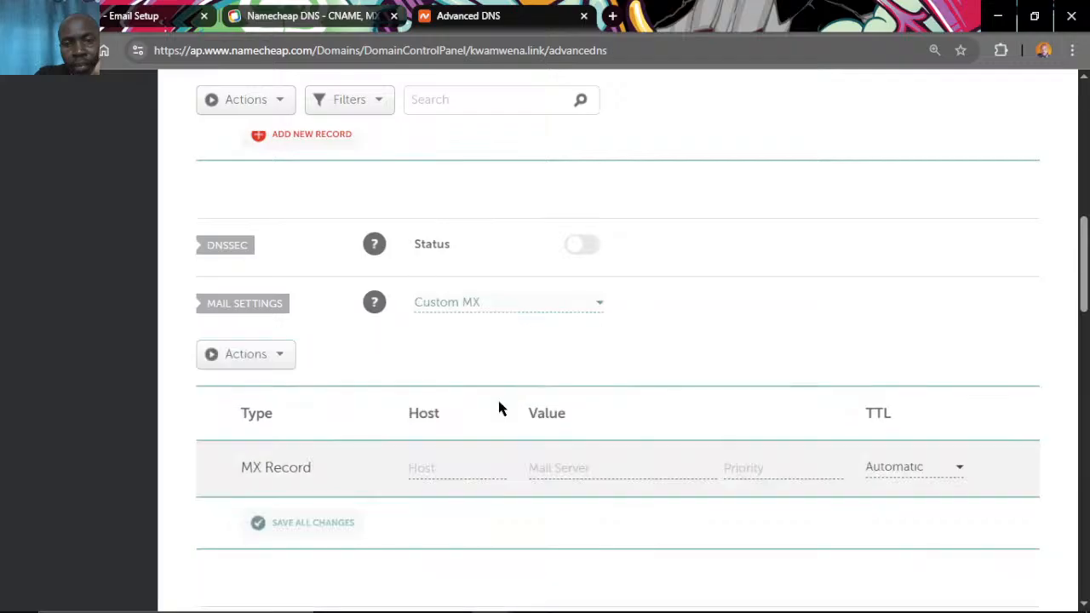
pyautogui.click(544, 304)
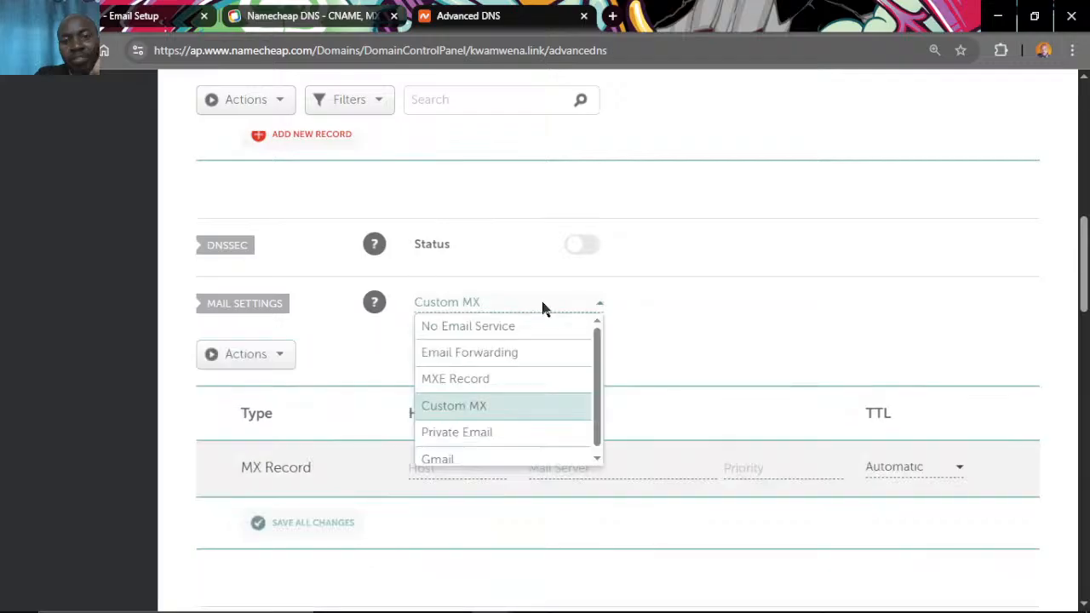
pyautogui.click(536, 356)
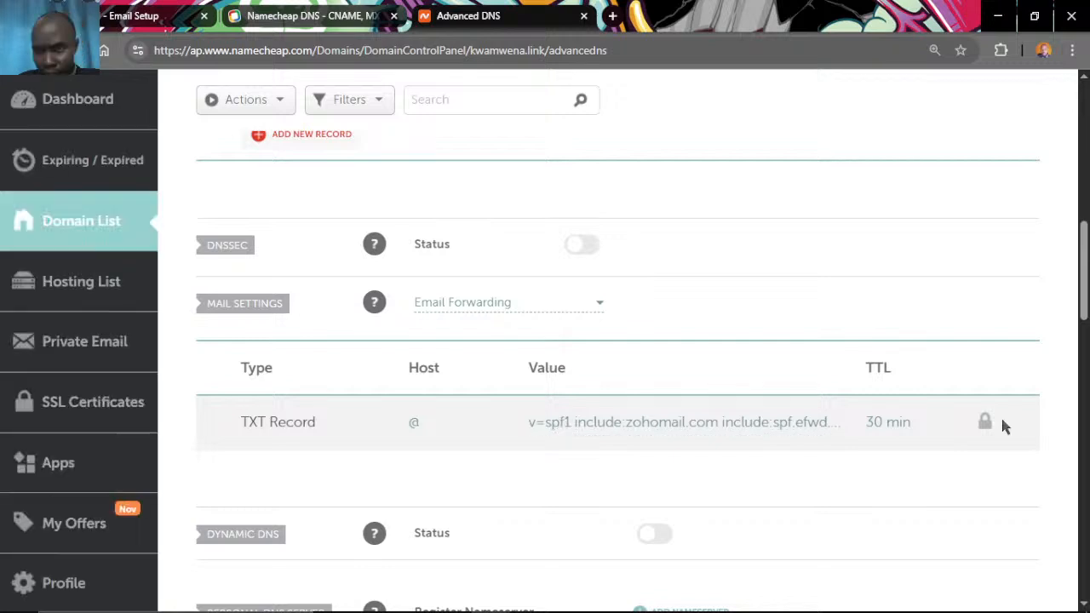
pyautogui.moveTo(988, 424)
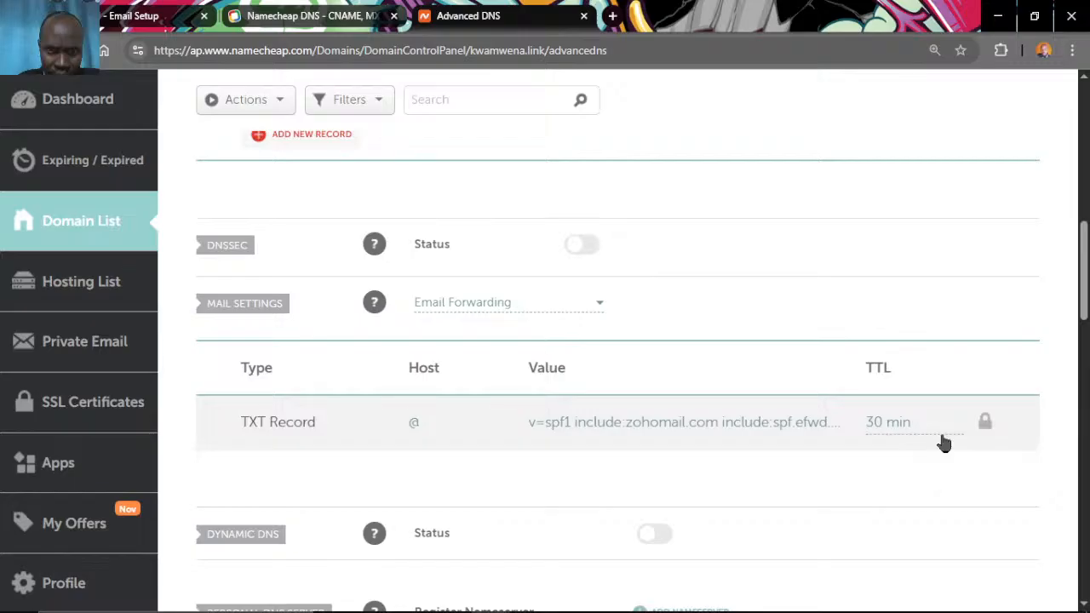
pyautogui.click(561, 304)
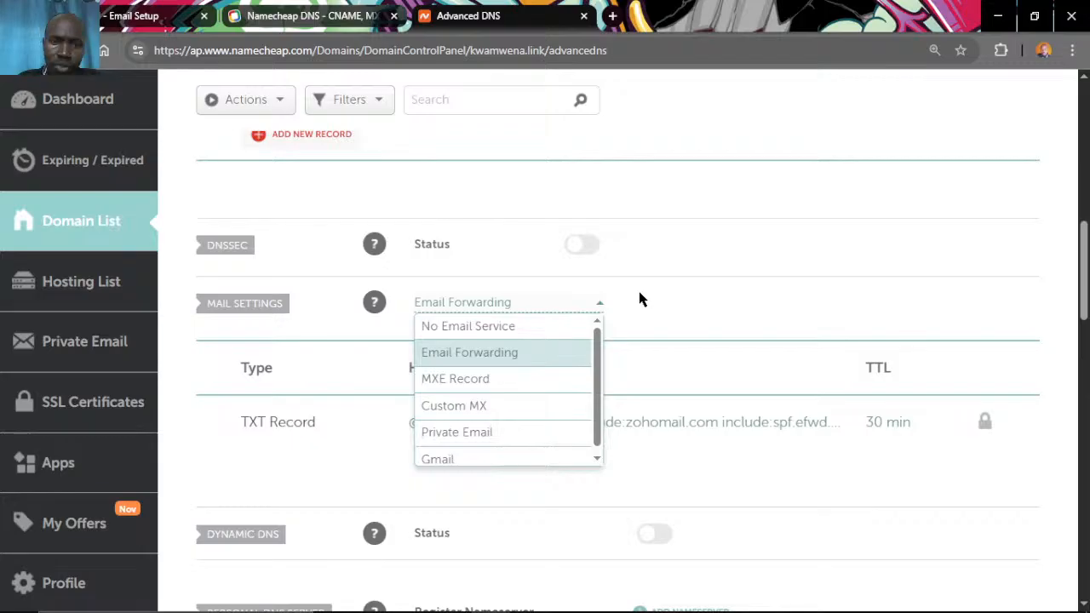
pyautogui.click(500, 408)
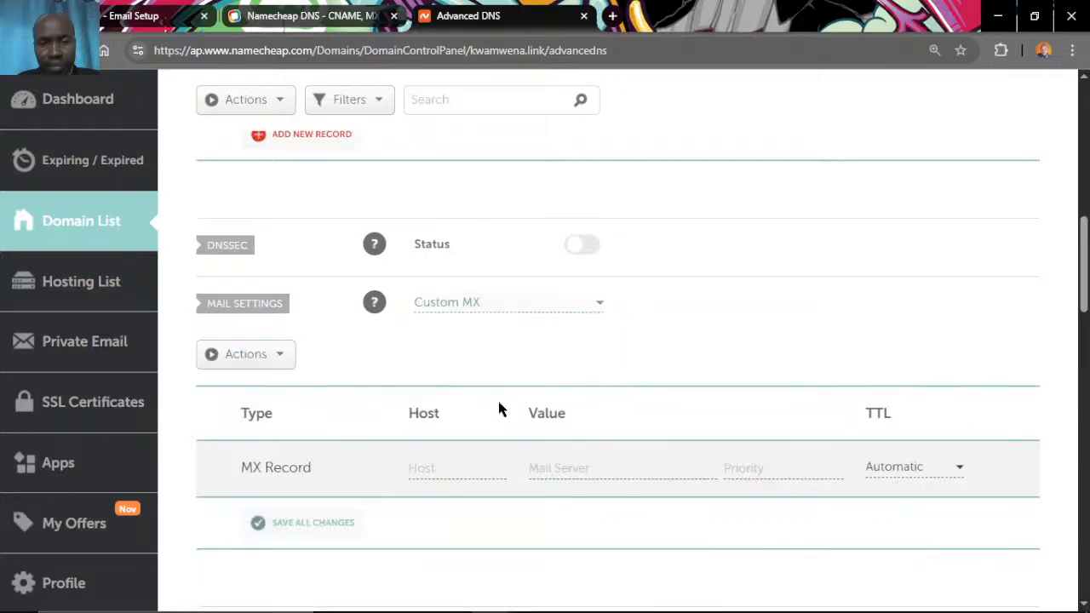
pyautogui.hotkey('ctrl', '1')
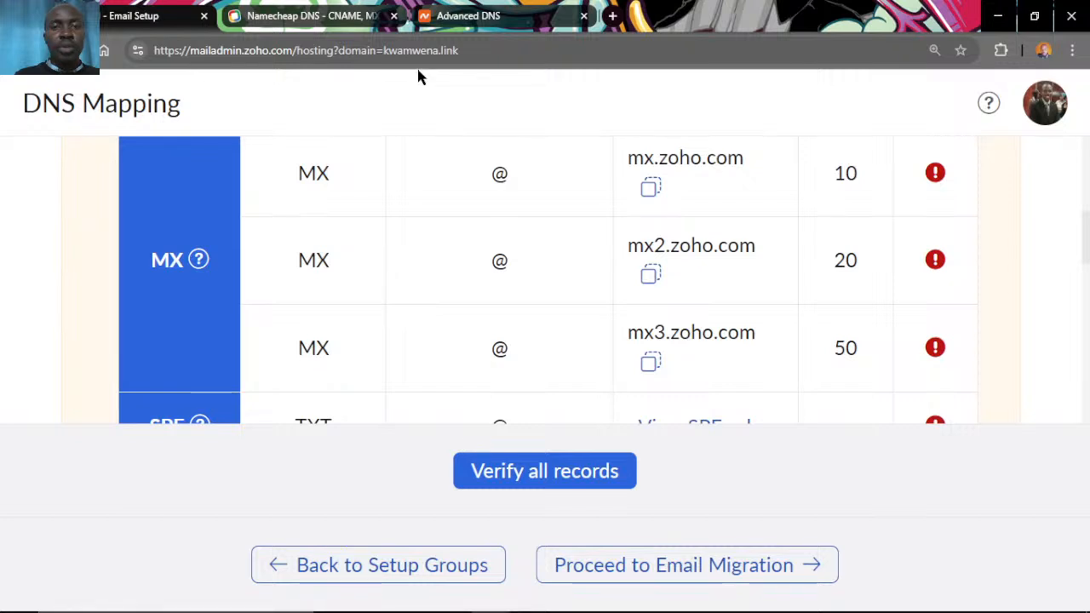
# Enter host @ for the new MX record and set the browser zoom to 110%.
pyautogui.hotkey('ctrl', '3')
pyautogui.click(458, 336)
pyautogui.write('@')
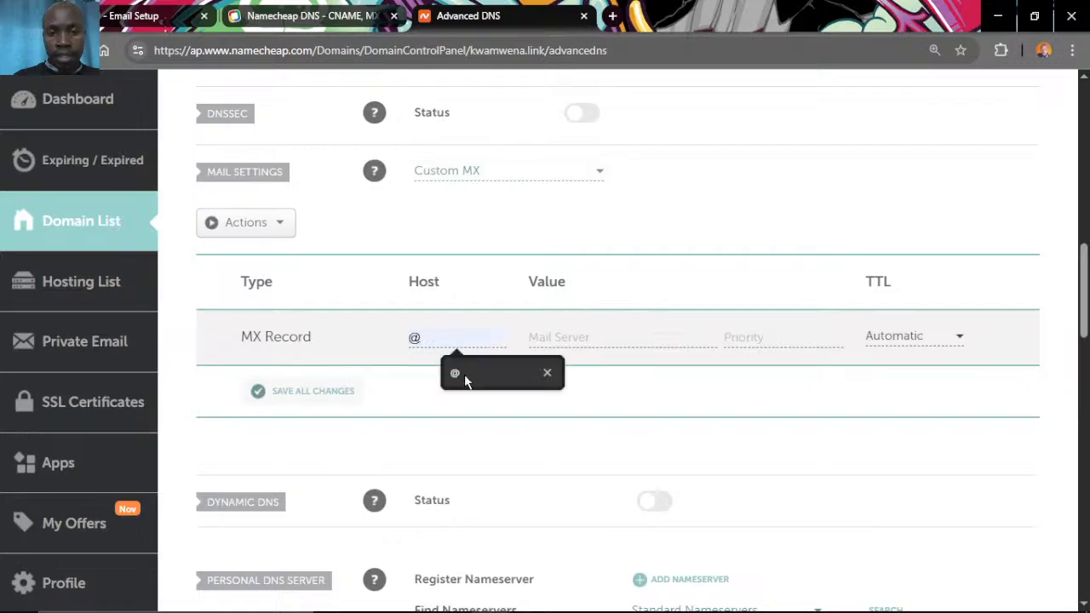
pyautogui.click(1072, 50)
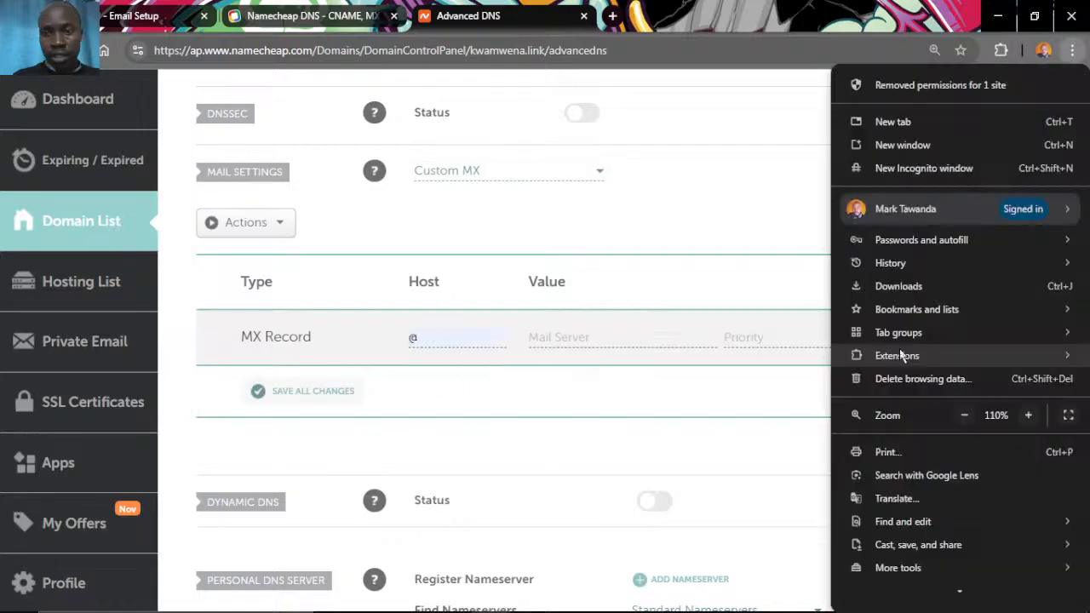
pyautogui.click(1027, 415)
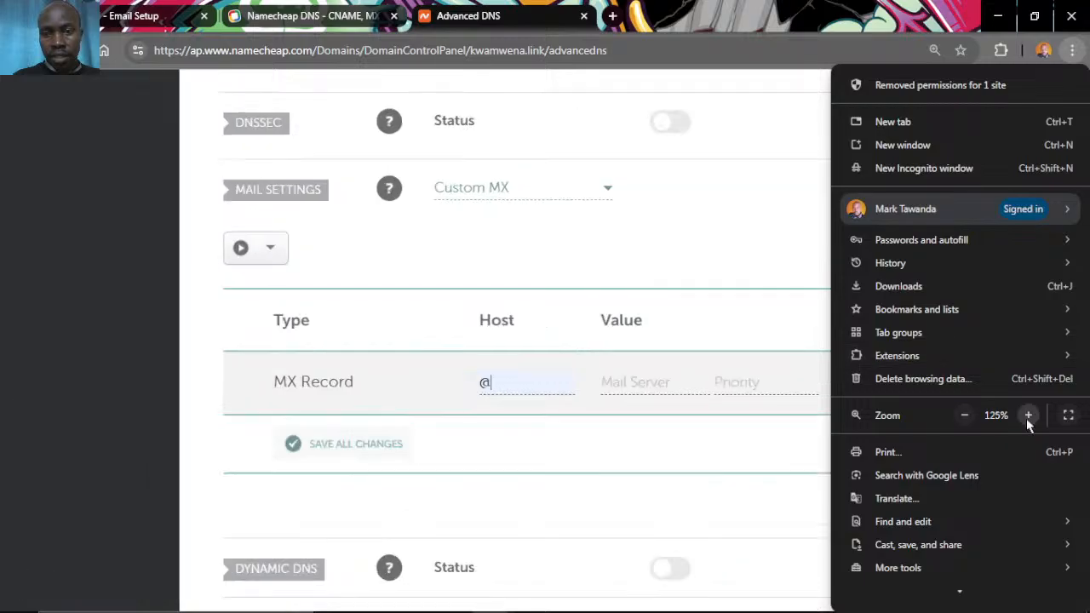
pyautogui.click(965, 415)
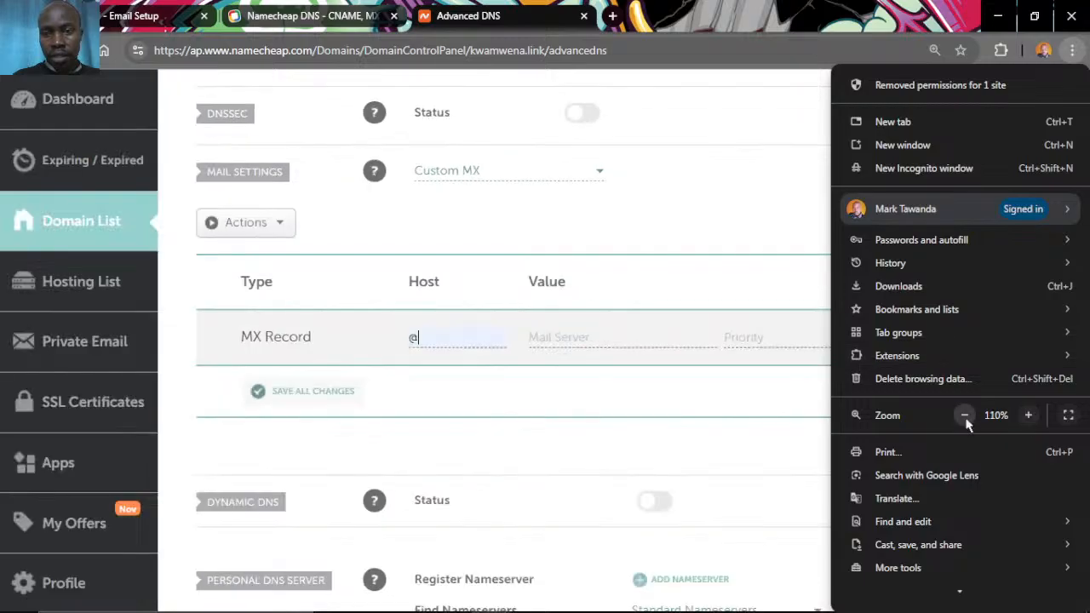
# Give the MX record mail server mx.zoho.com and priority 10, and save it.
pyautogui.click(587, 335)
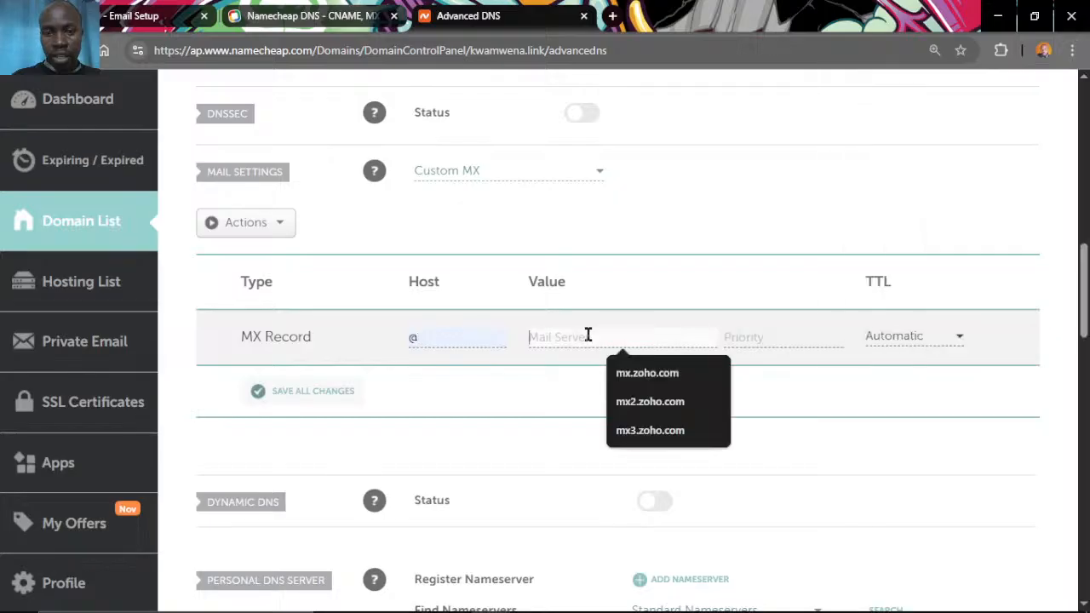
pyautogui.click(660, 377)
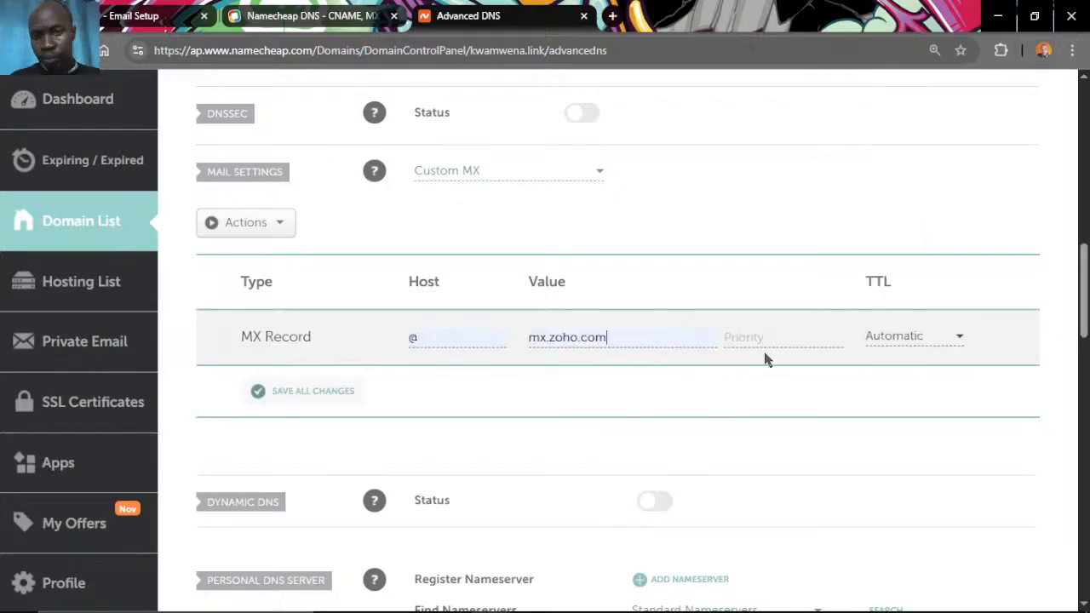
pyautogui.click(770, 341)
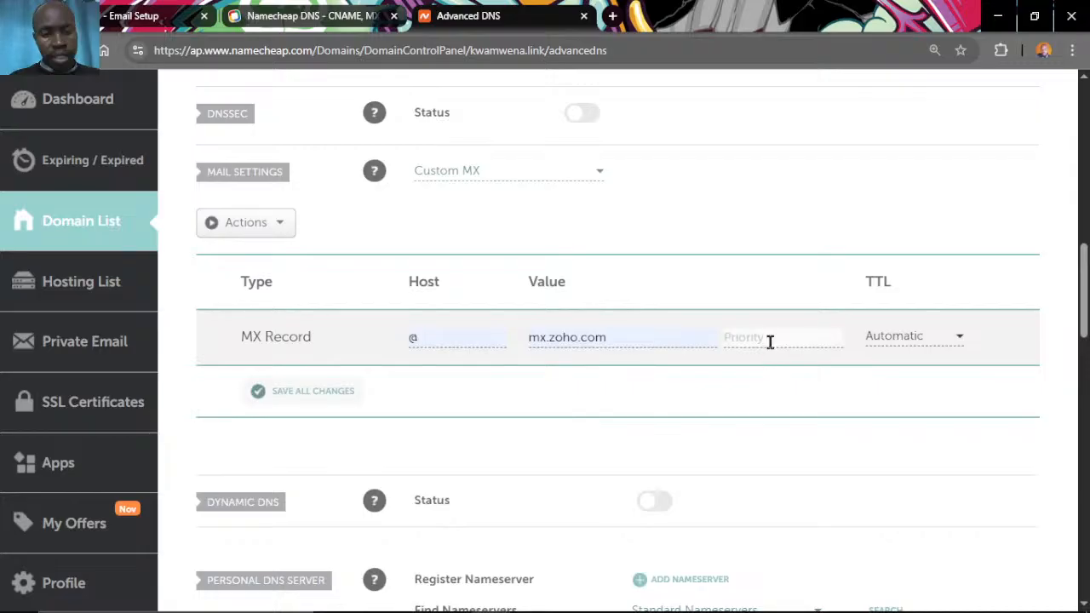
pyautogui.write('10')
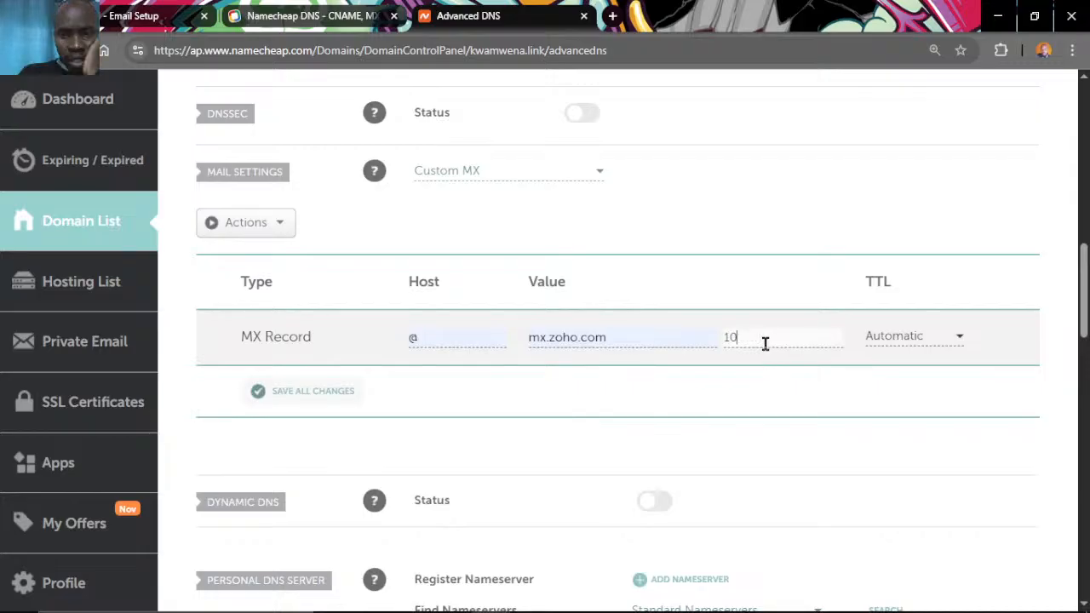
pyautogui.click(298, 393)
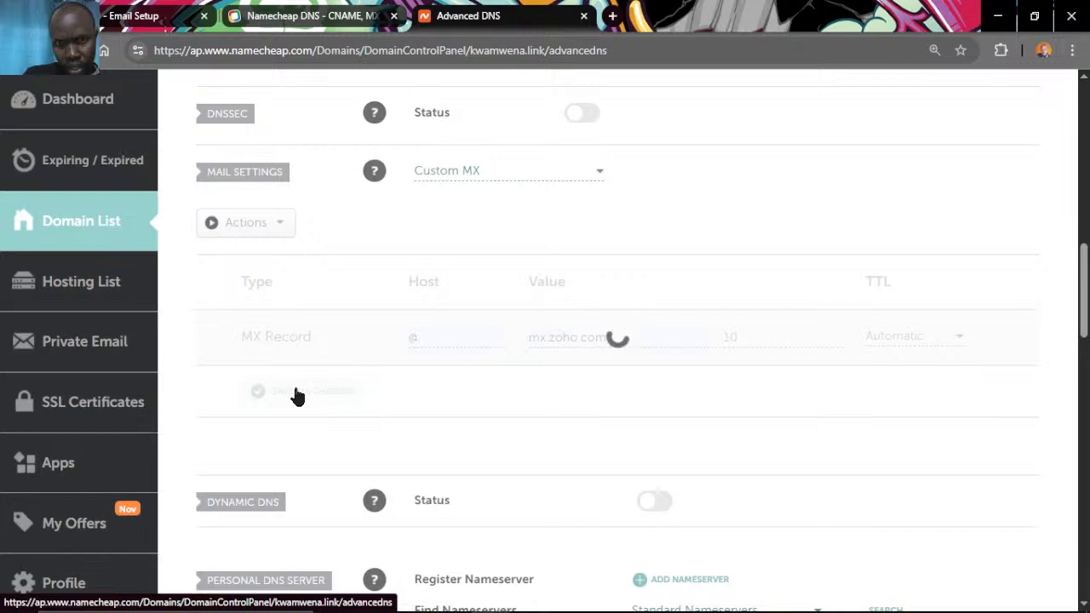
pyautogui.moveTo(983, 602)
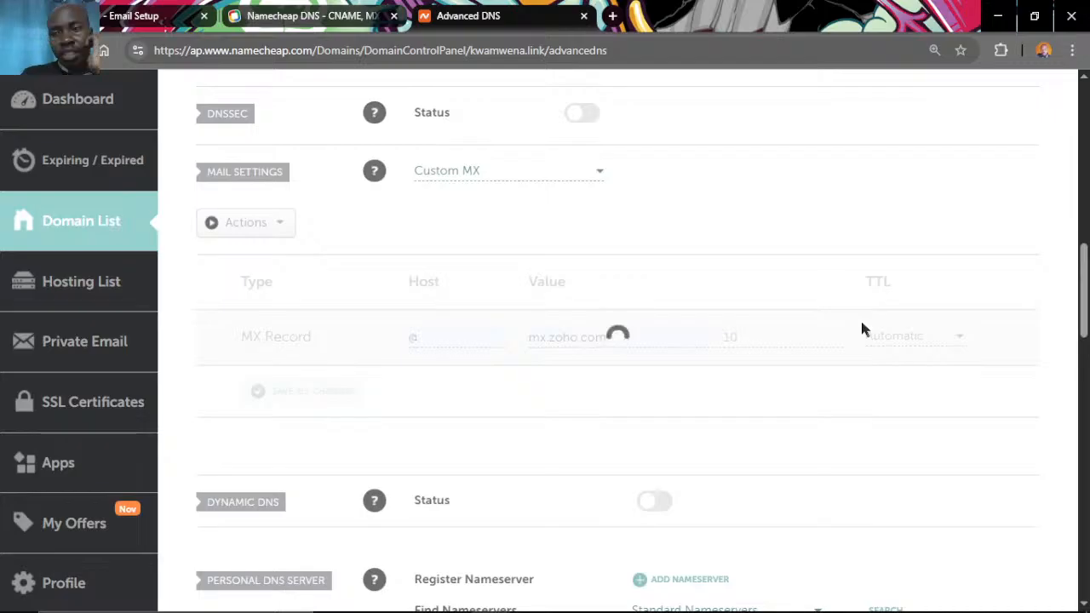
pyautogui.scroll(4, 861, 329)
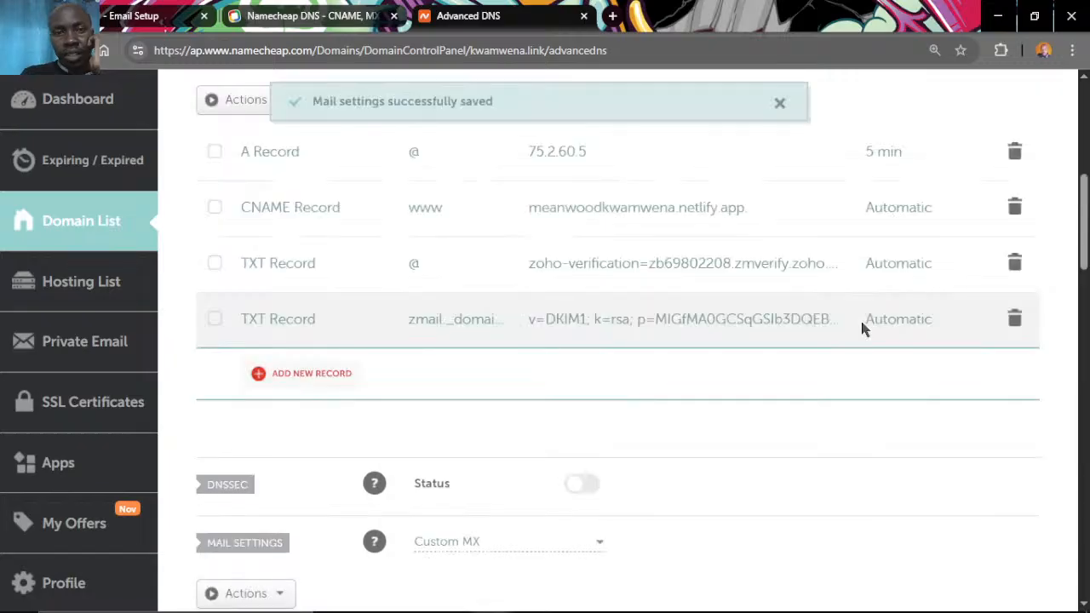
pyautogui.scroll(-4, 324, 421)
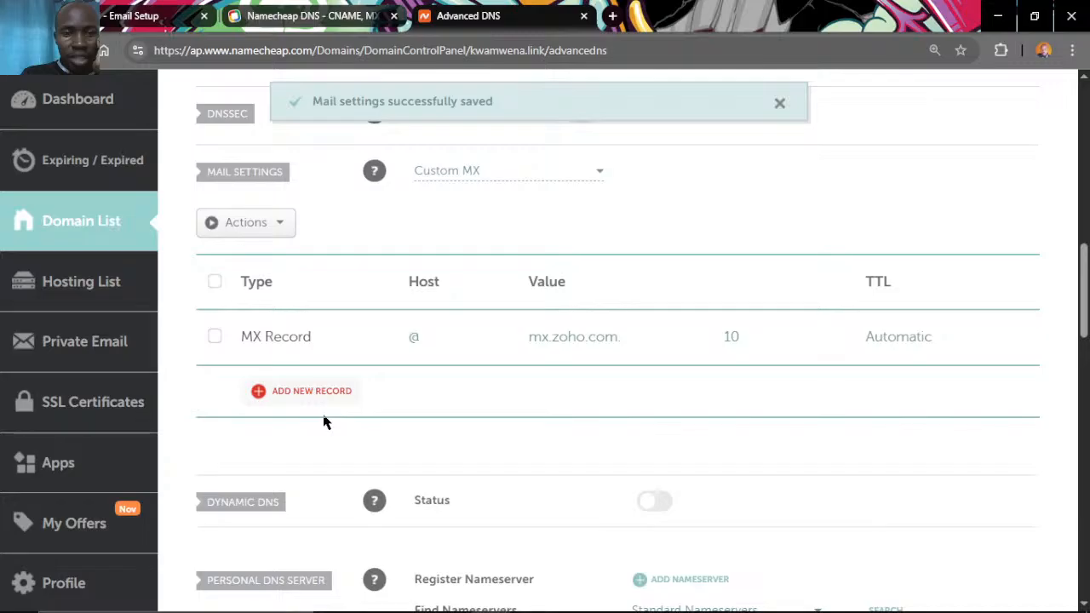
# Save a second MX record: host @, mail server mx2.zoho.com, priority 20.
pyautogui.click(289, 392)
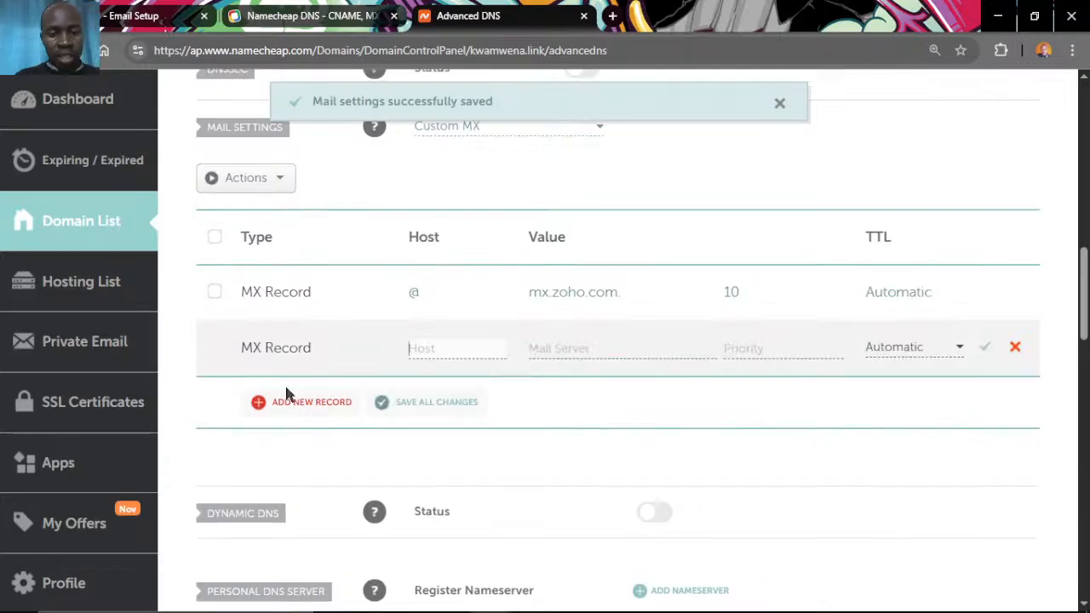
pyautogui.write('@')
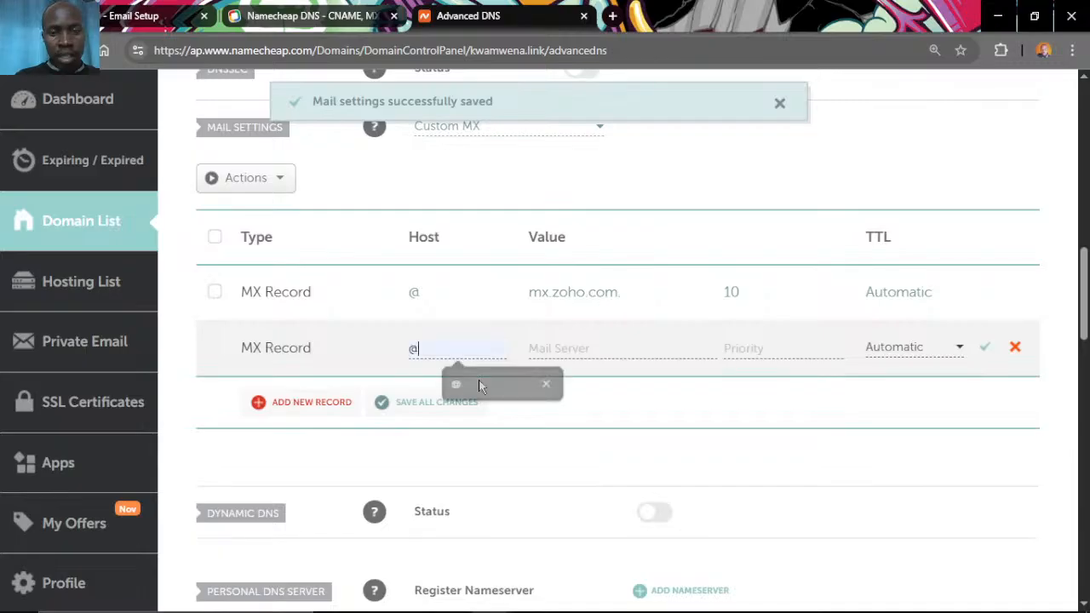
pyautogui.click(595, 348)
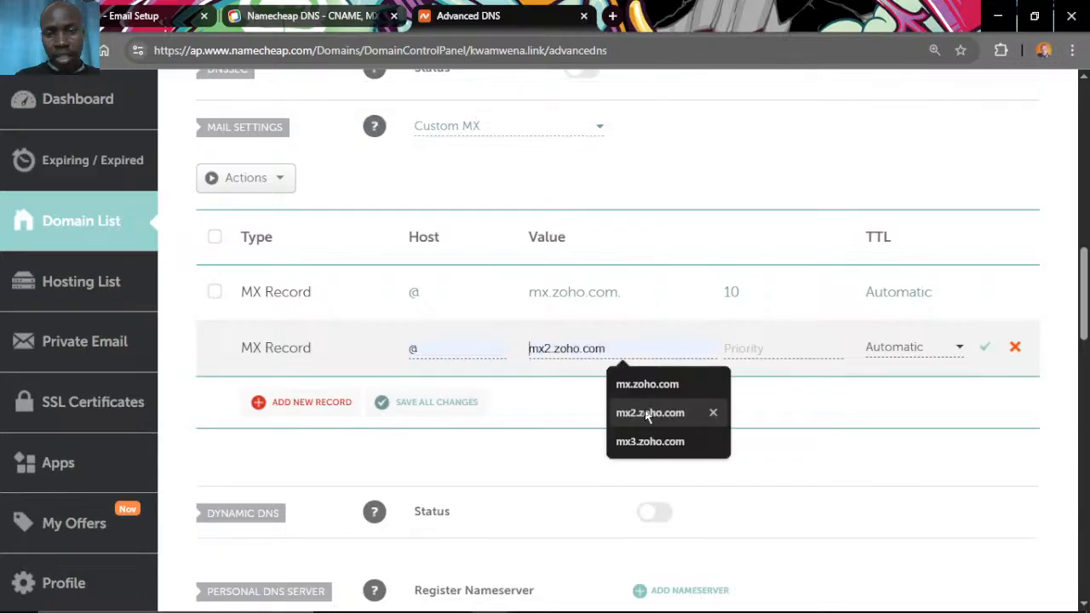
pyautogui.click(650, 413)
pyautogui.click(726, 347)
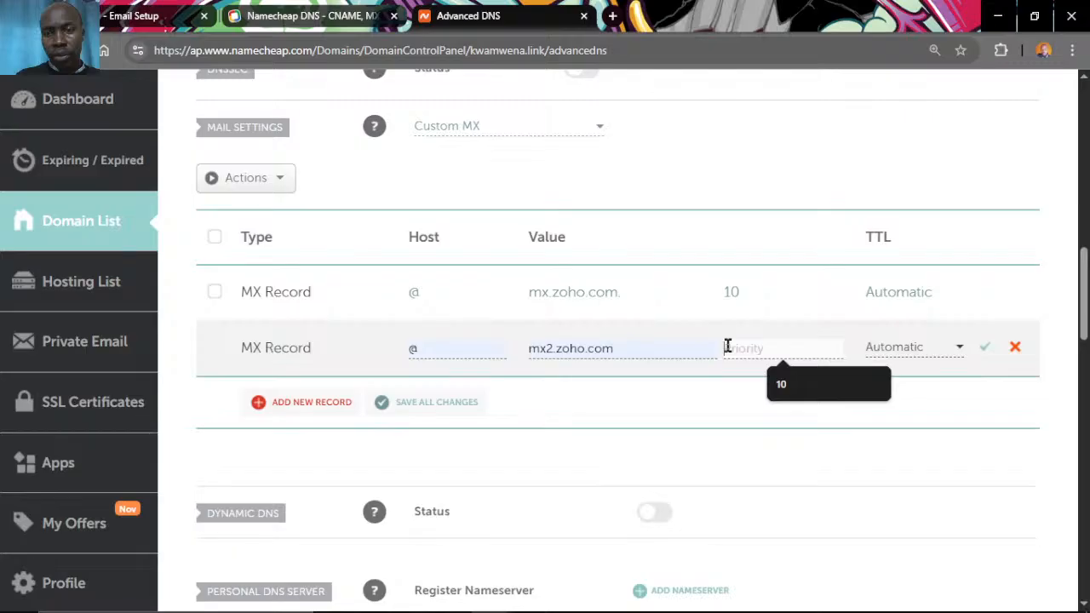
pyautogui.write('2')
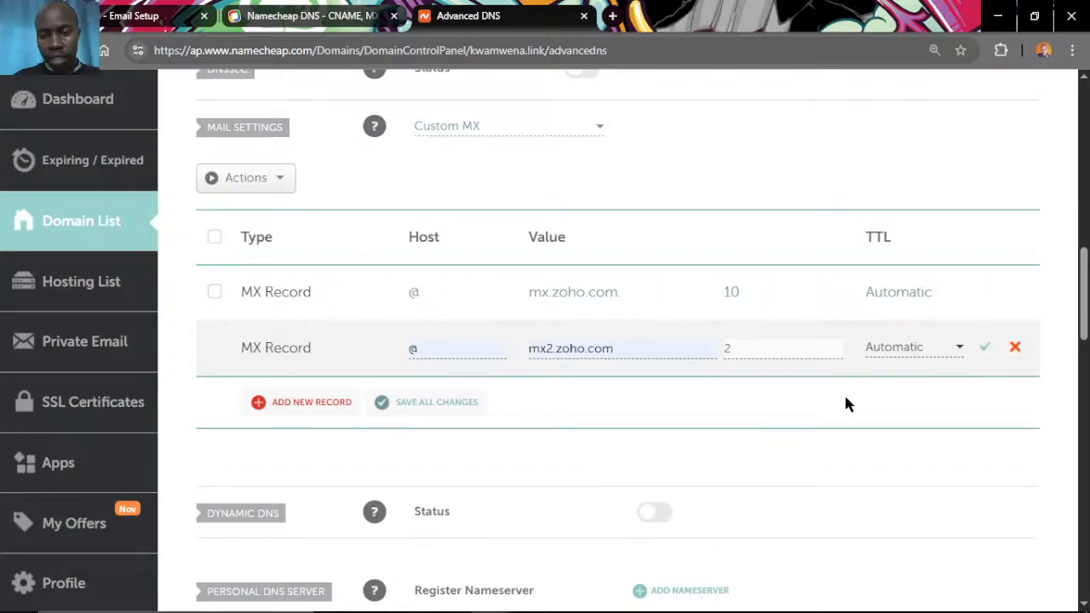
pyautogui.write('0')
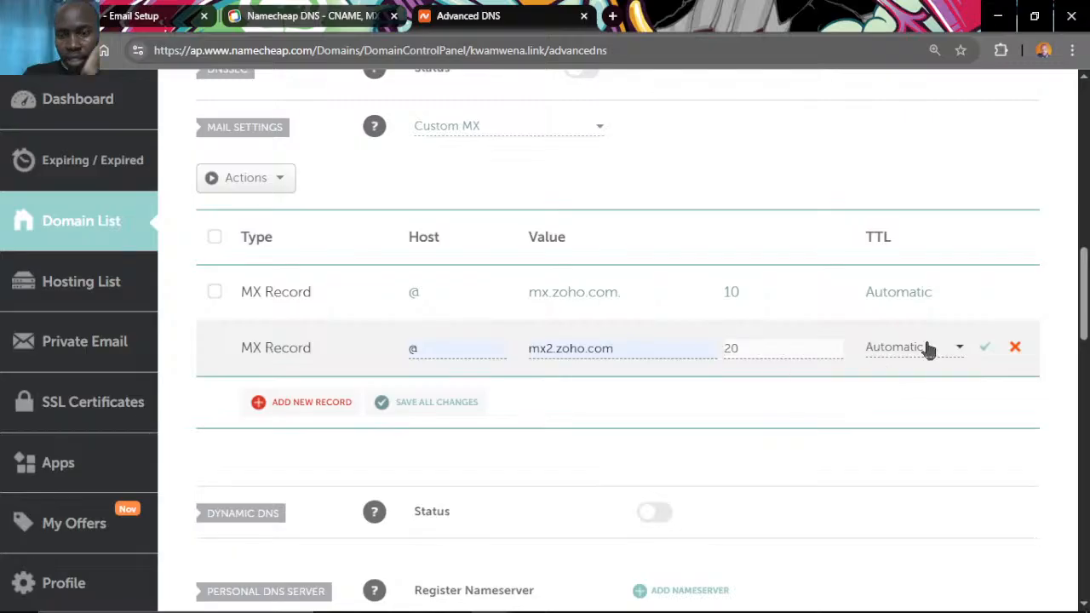
pyautogui.click(984, 346)
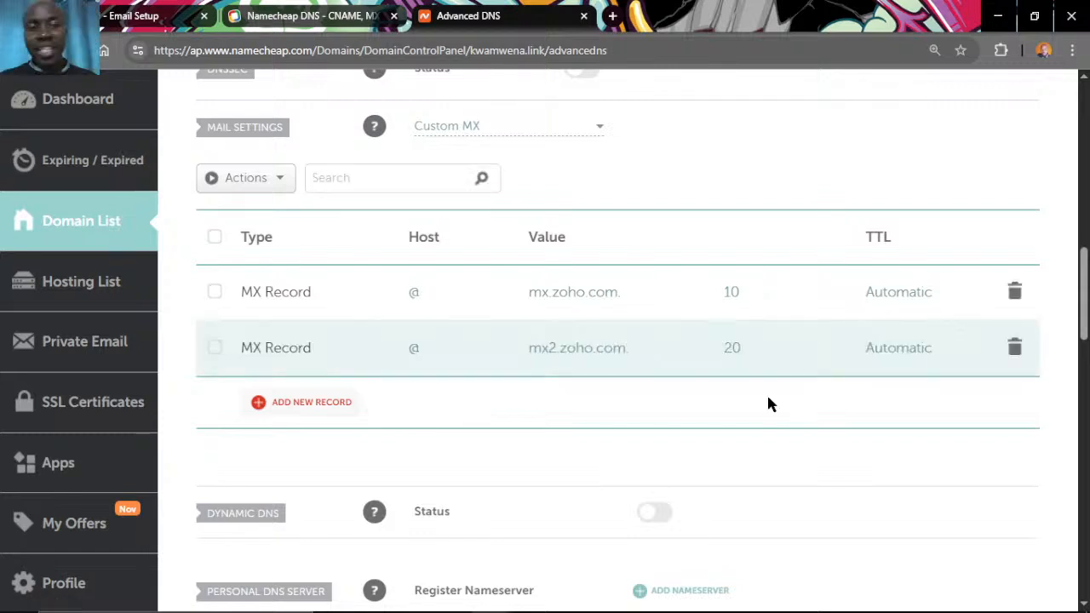
# Save a third MX record @ → mx3.zoho.com with priority 50, then review all host records.
pyautogui.click(274, 405)
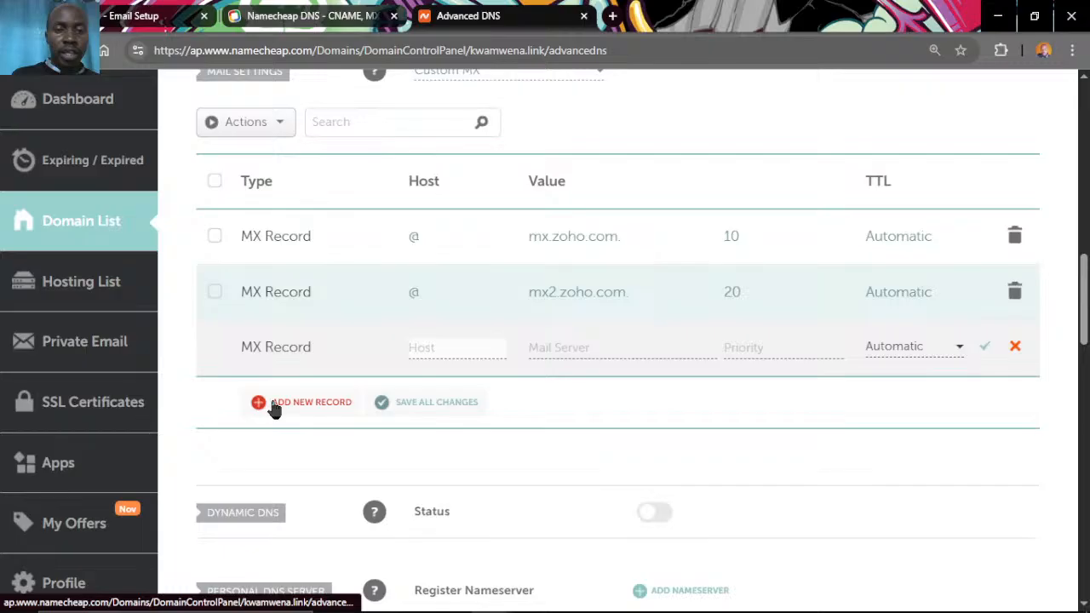
pyautogui.click(406, 353)
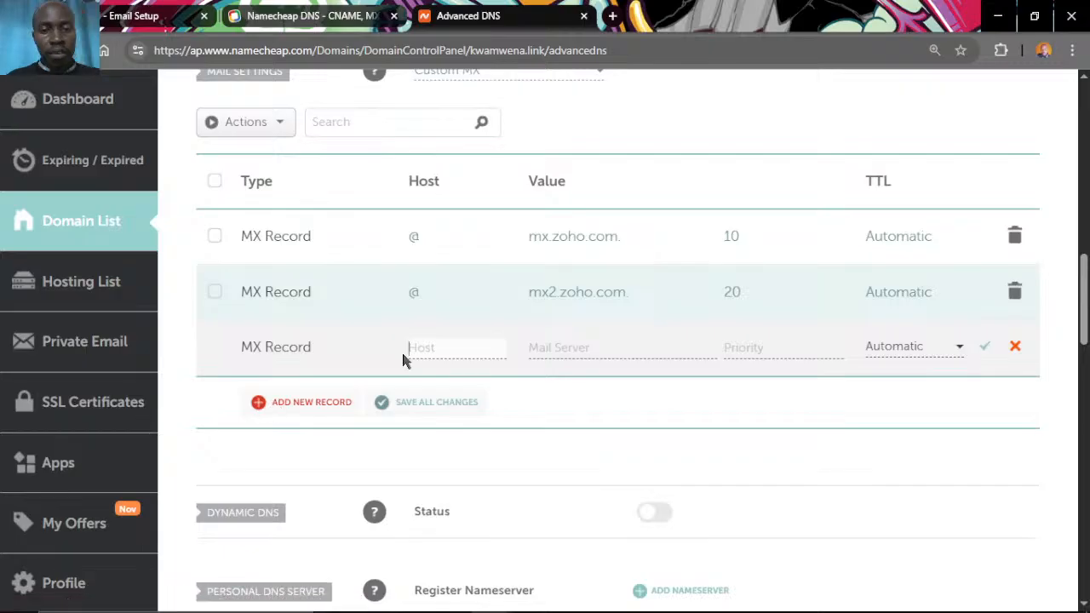
pyautogui.write('@')
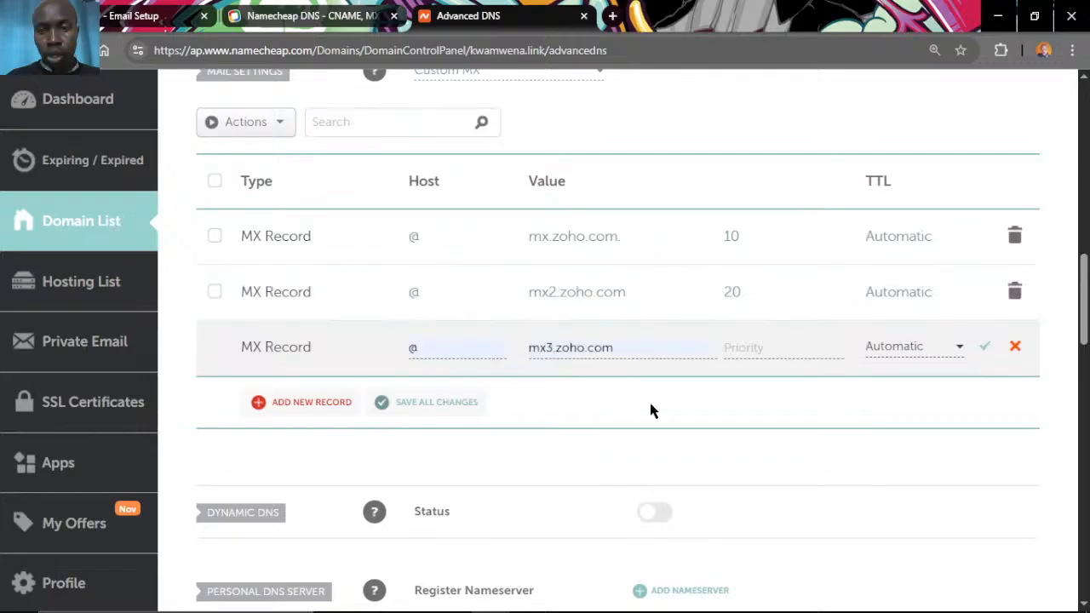
pyautogui.click(734, 358)
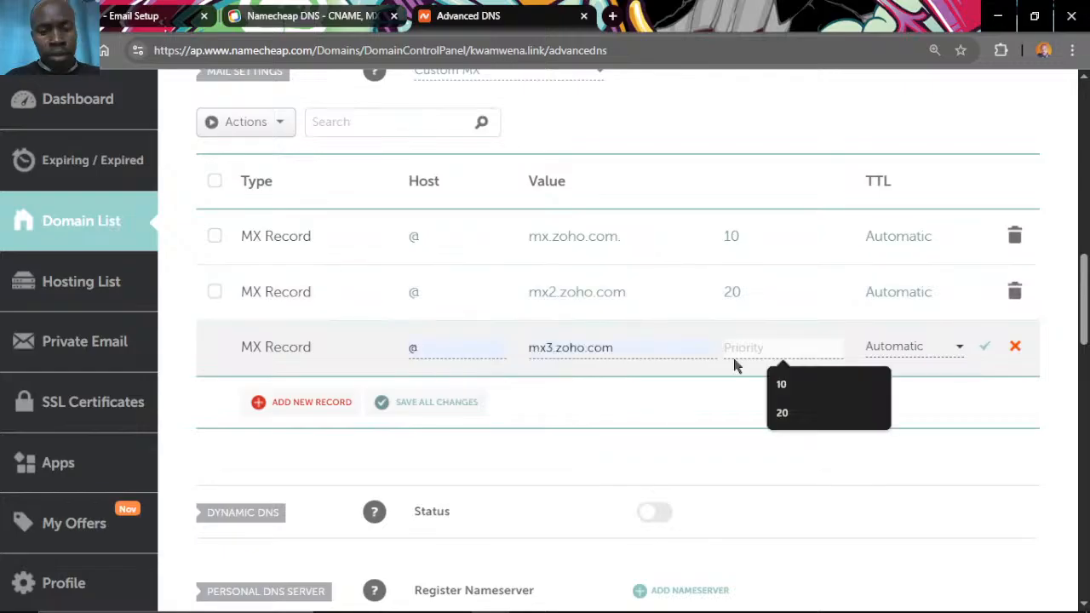
pyautogui.write('50')
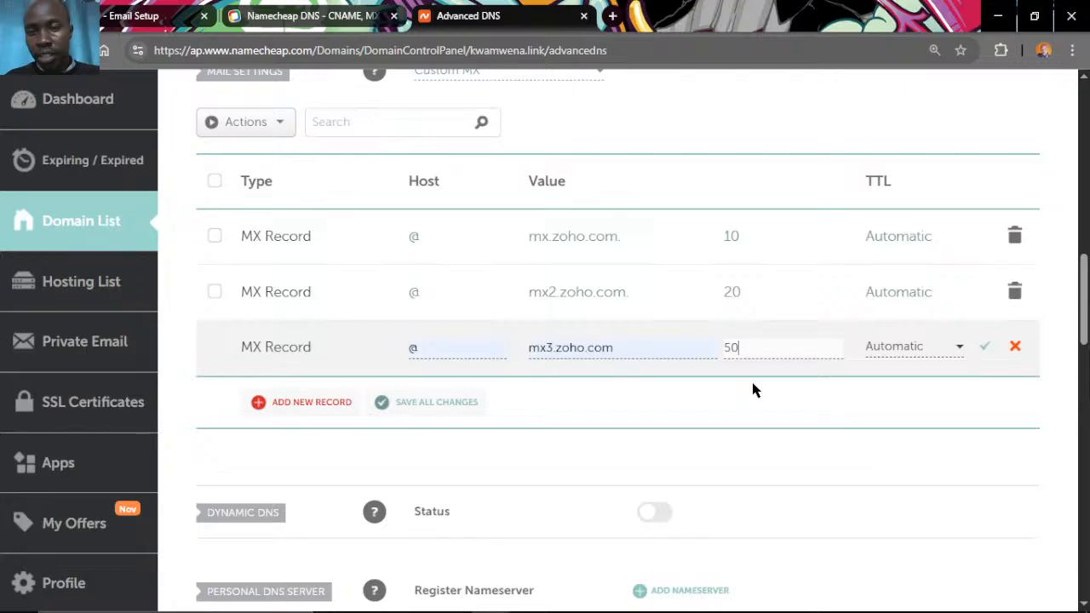
pyautogui.click(985, 349)
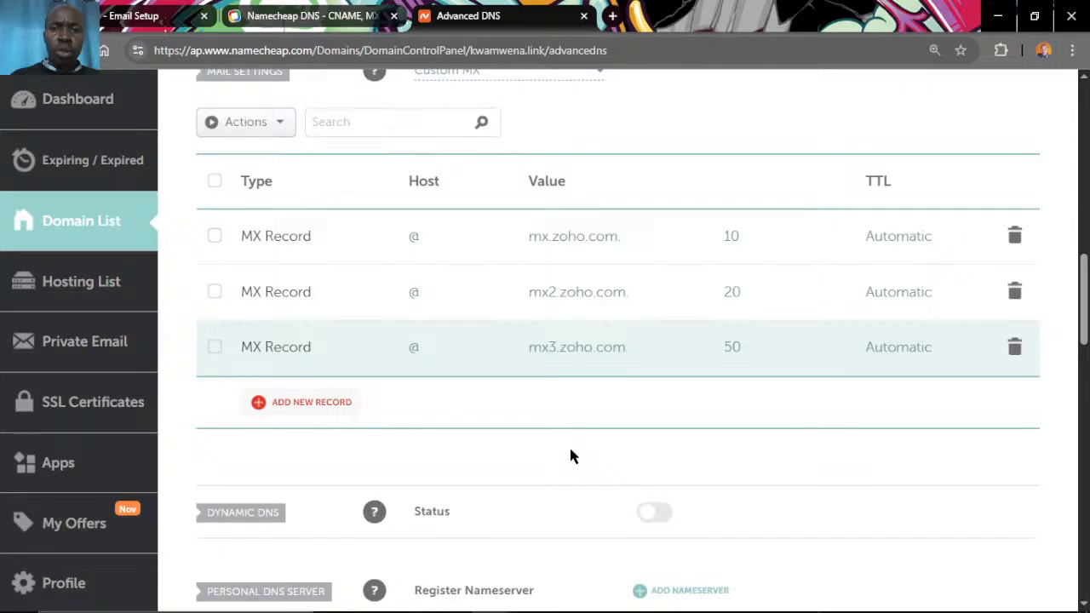
pyautogui.scroll(1, 570, 451)
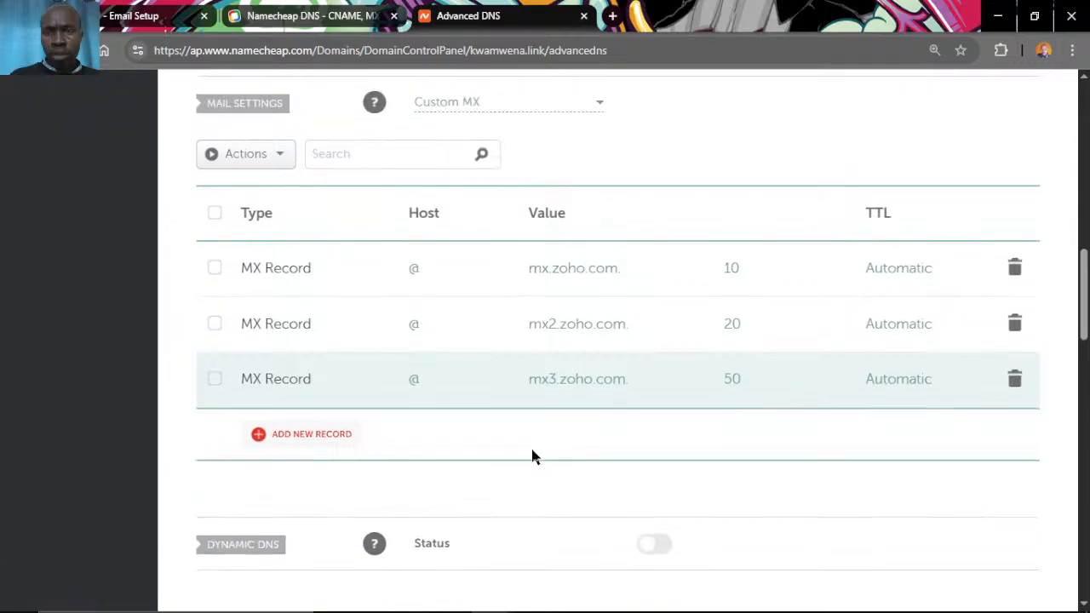
pyautogui.scroll(5, 532, 457)
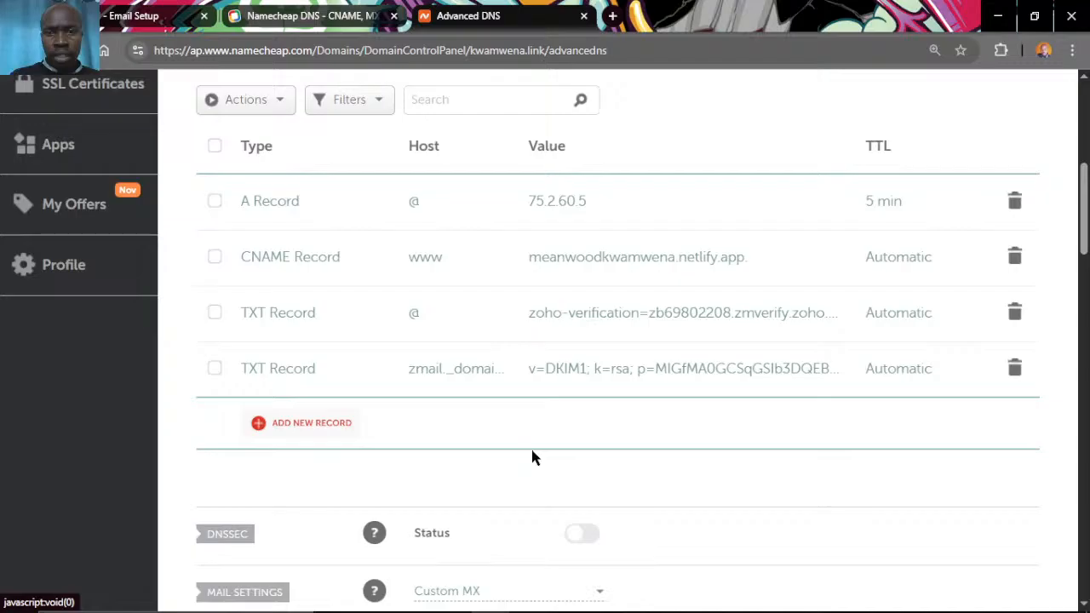
pyautogui.scroll(2, 532, 457)
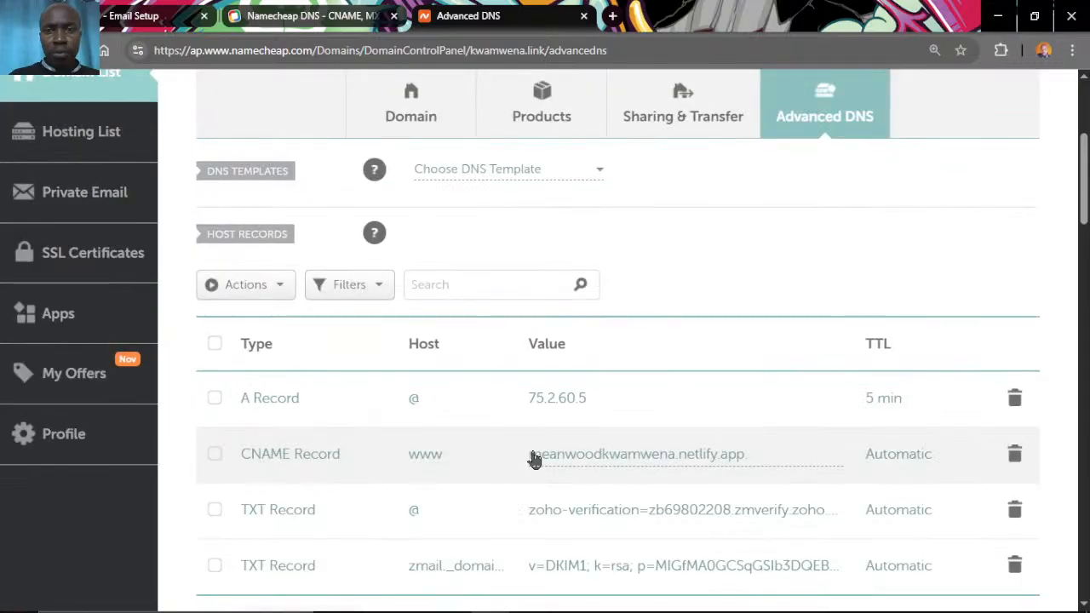
pyautogui.scroll(2, 532, 459)
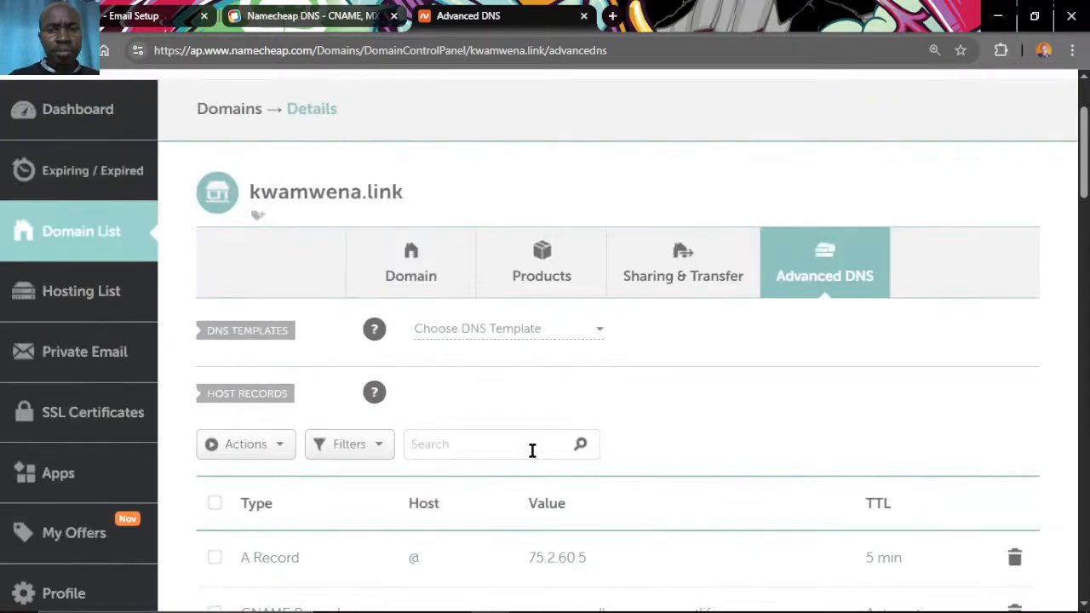
pyautogui.scroll(-3, 532, 452)
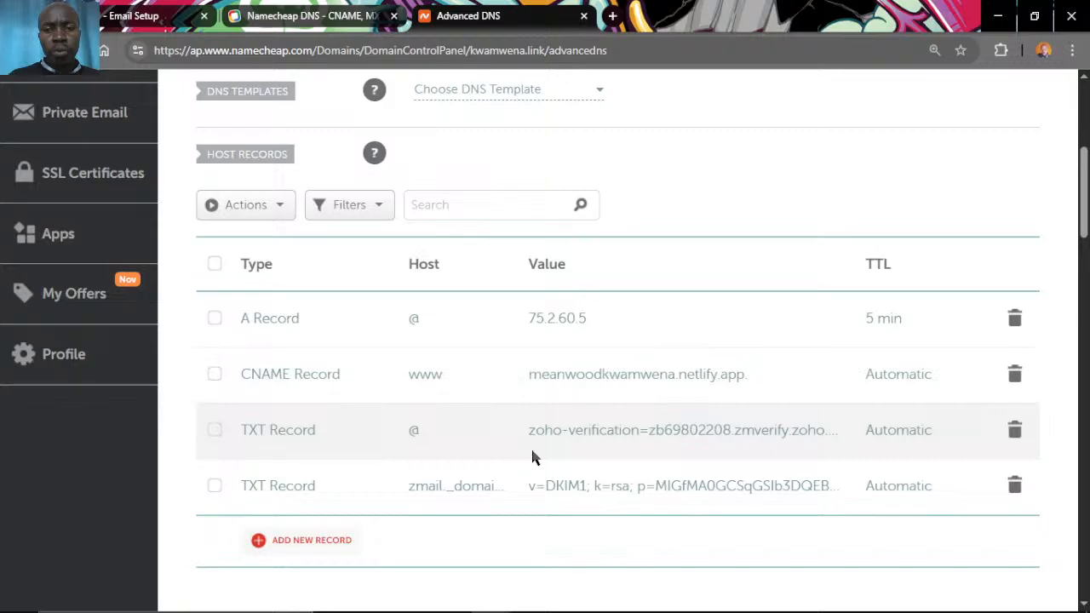
# Return to Zoho's DNS Mapping page and scroll to the TTL note and Verify all records button.
pyautogui.scroll(-6, 531, 452)
pyautogui.click(134, 17)
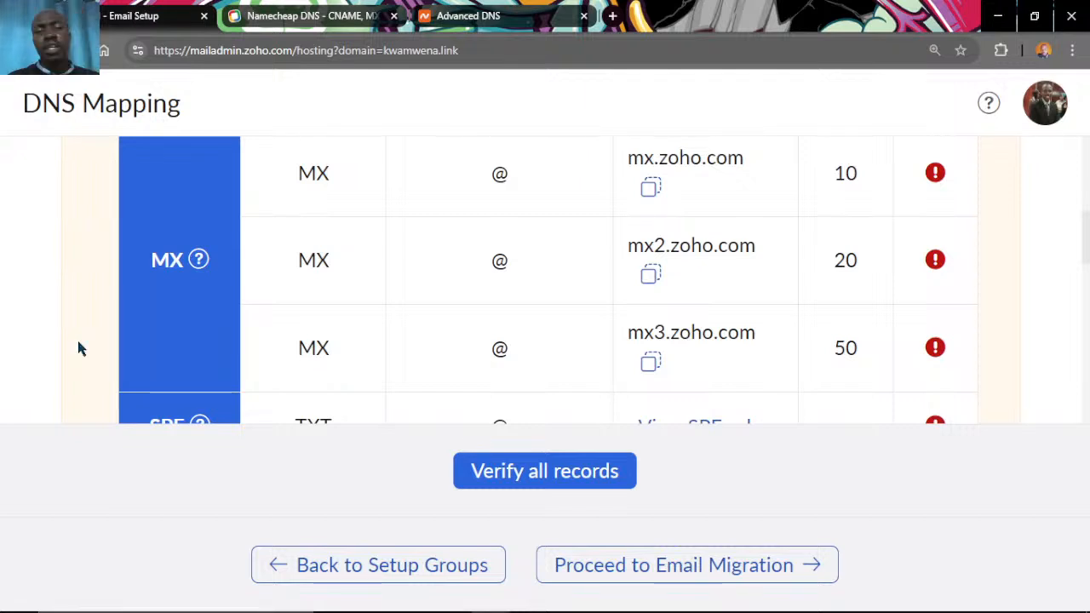
pyautogui.scroll(-5, 81, 349)
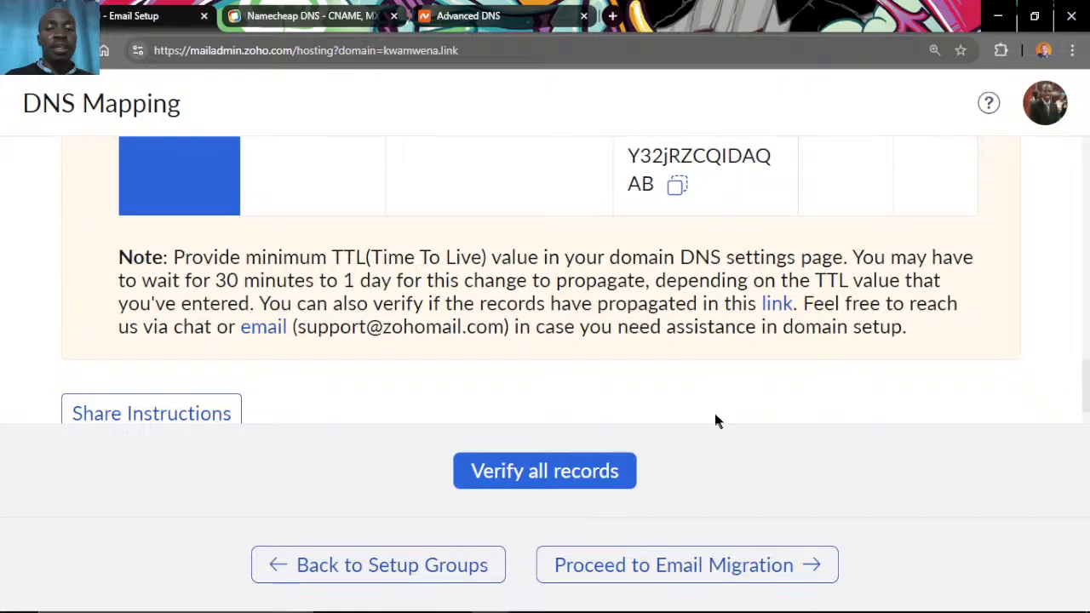
pyautogui.scroll(-1, 715, 419)
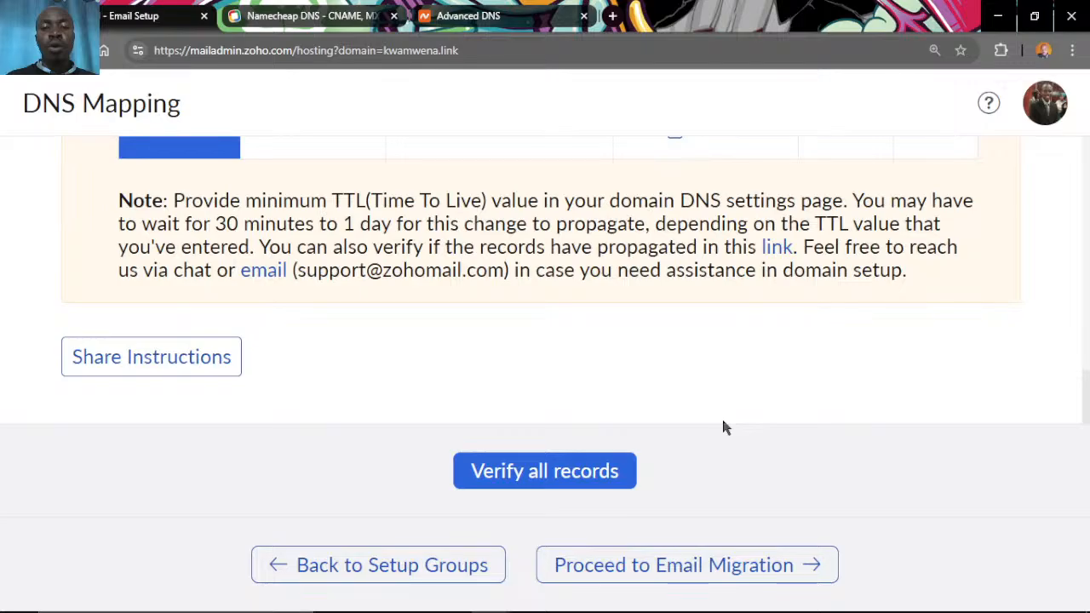
# Verify all kwamwena.link DNS records in Zoho and dismiss the propagation notice.
pyautogui.click(549, 474)
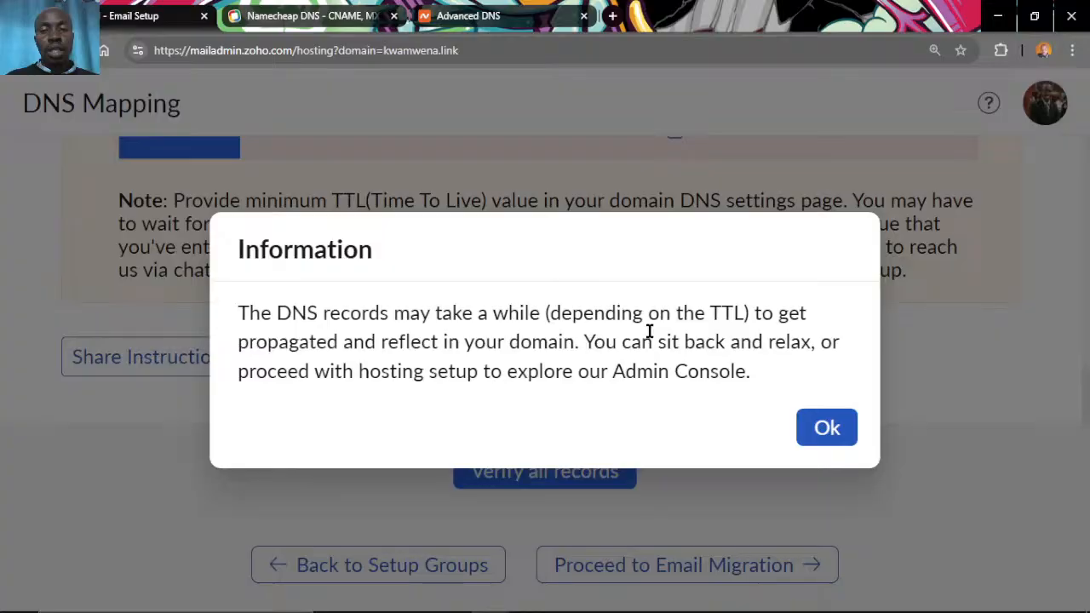
pyautogui.click(815, 428)
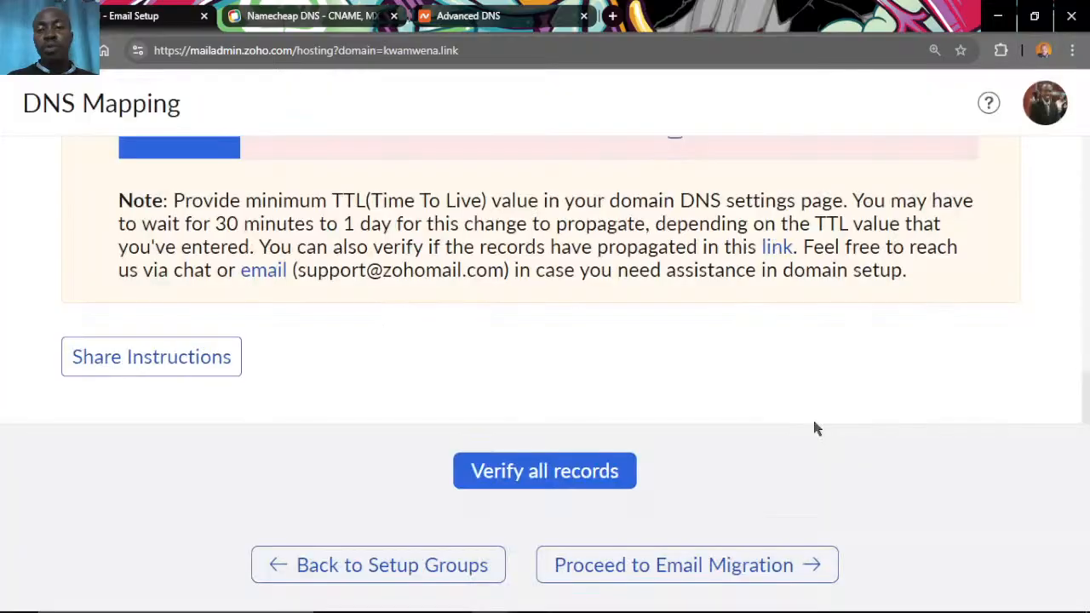
pyautogui.click(775, 256)
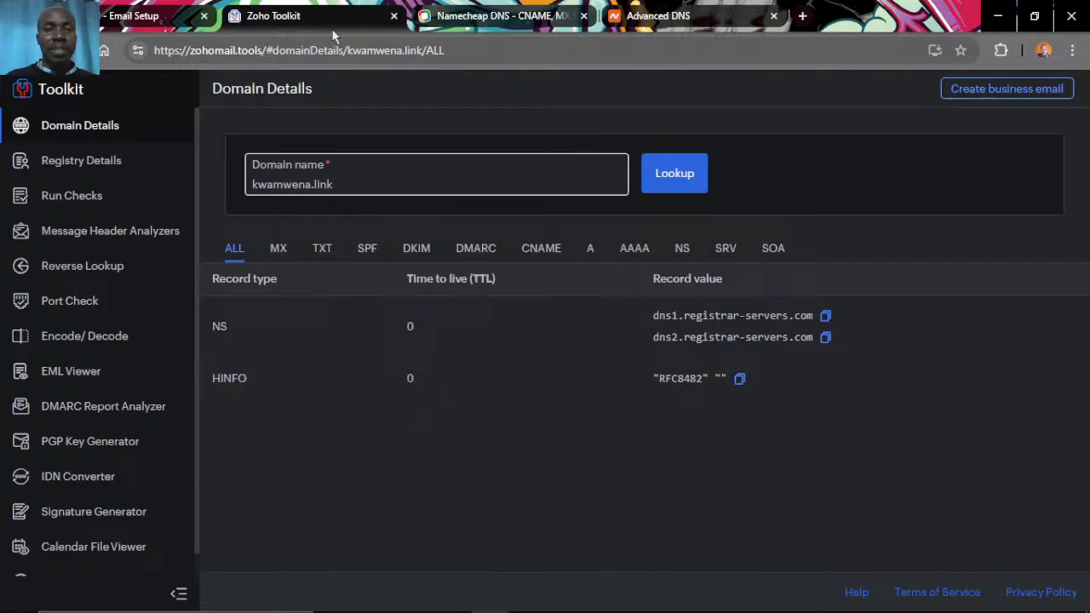
pyautogui.click(393, 16)
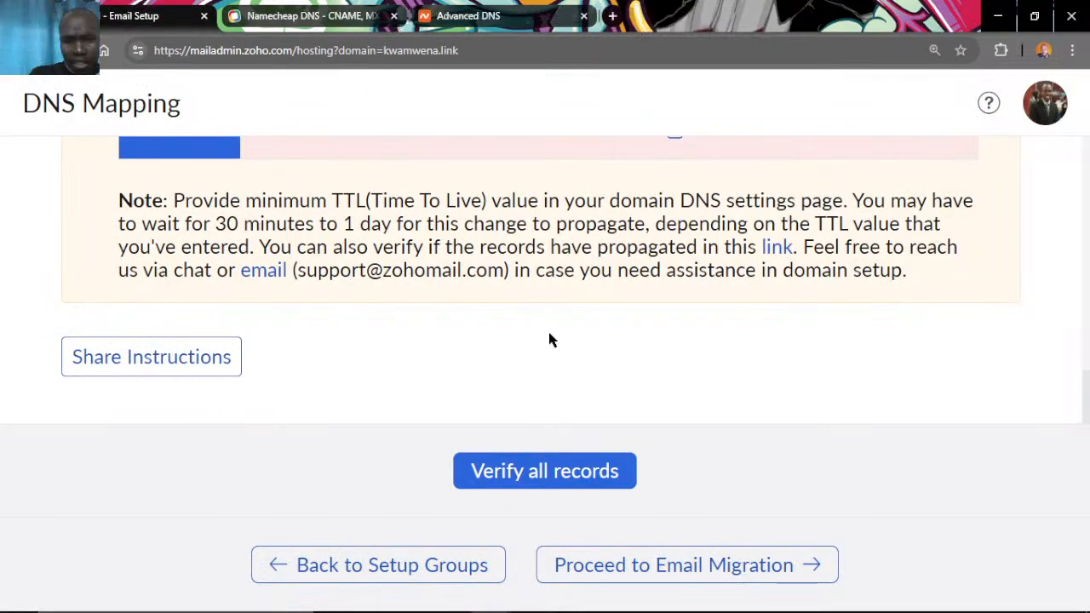
# Add README line '- Add MX records (mx.zoho.com, mx2.zoho.com, mx3.zoho.com) Priorities (10, 20 and 50 respectively)'.
pyautogui.click(686, 598)
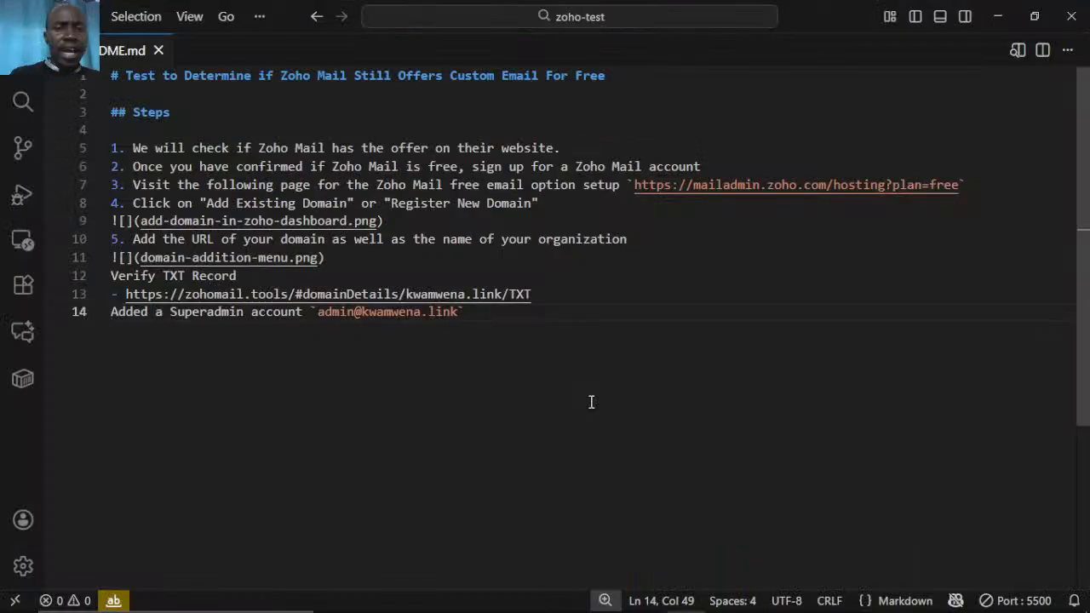
pyautogui.press('Return')
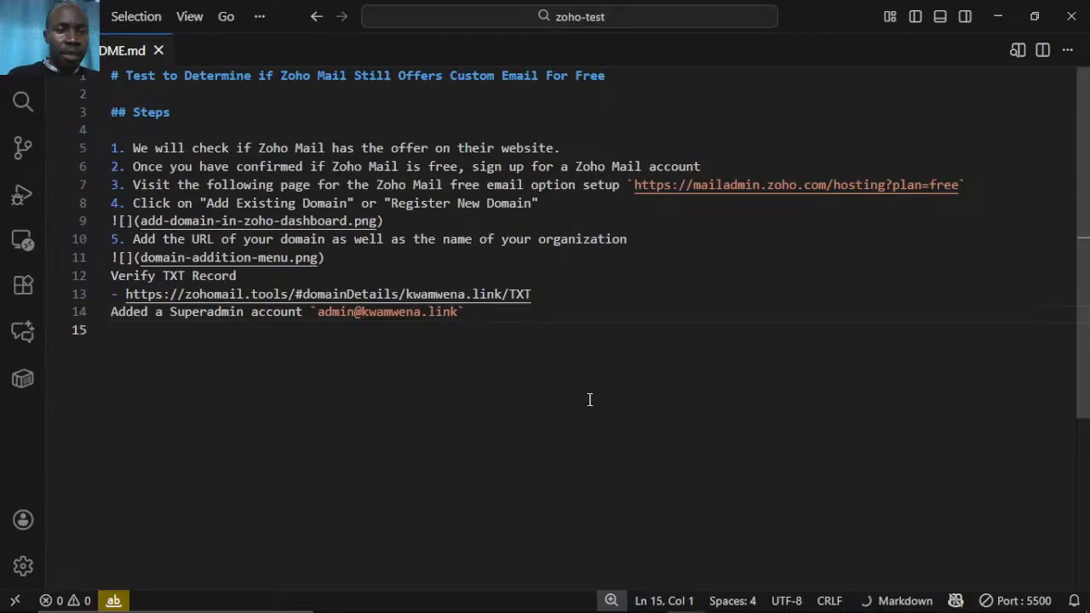
pyautogui.write('- ')
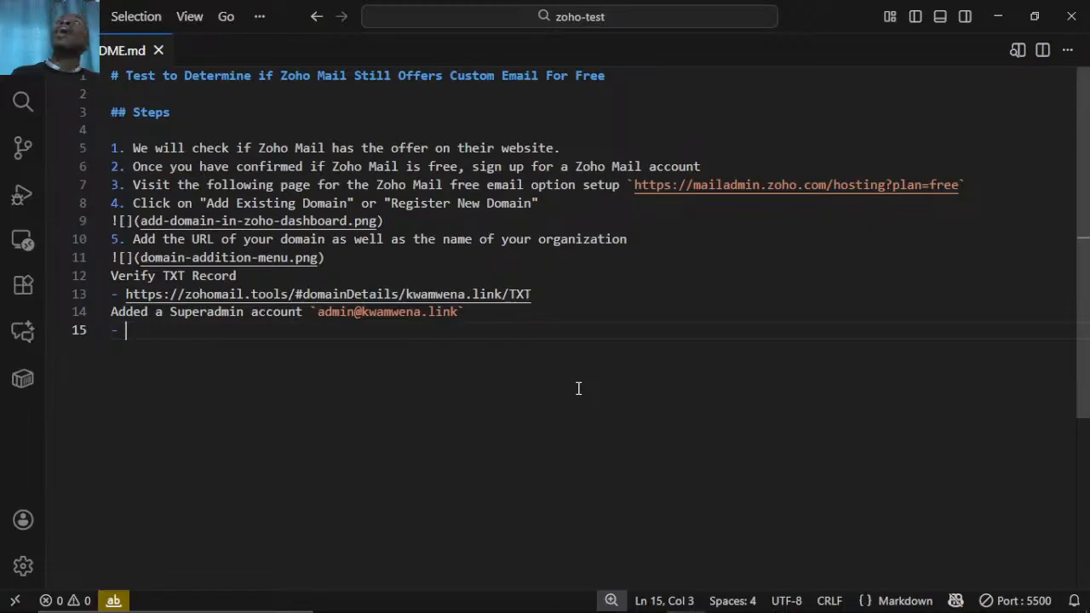
pyautogui.write('Add M')
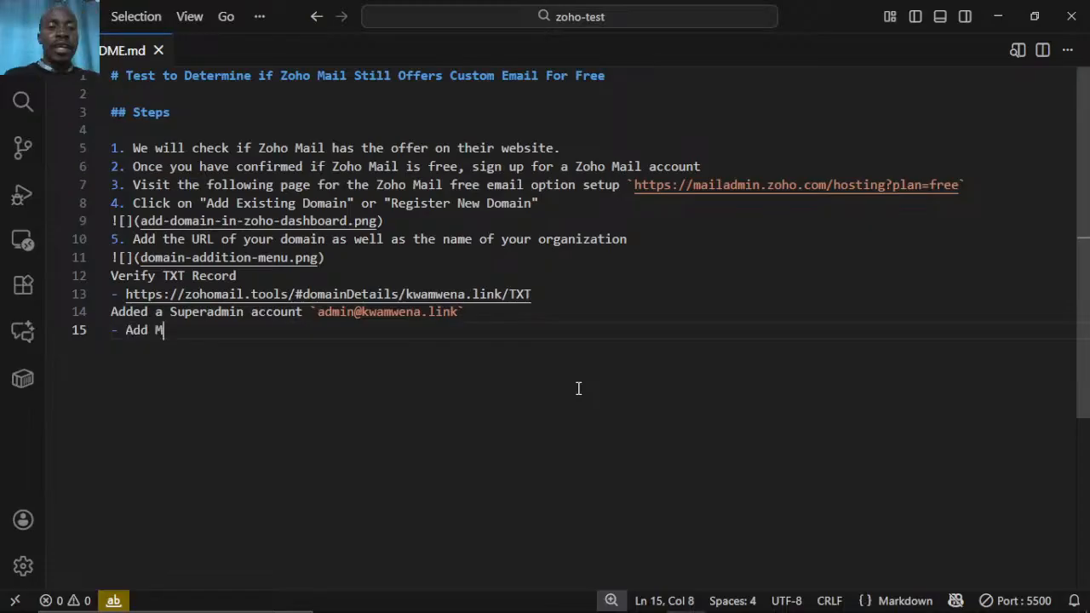
pyautogui.write('X reco')
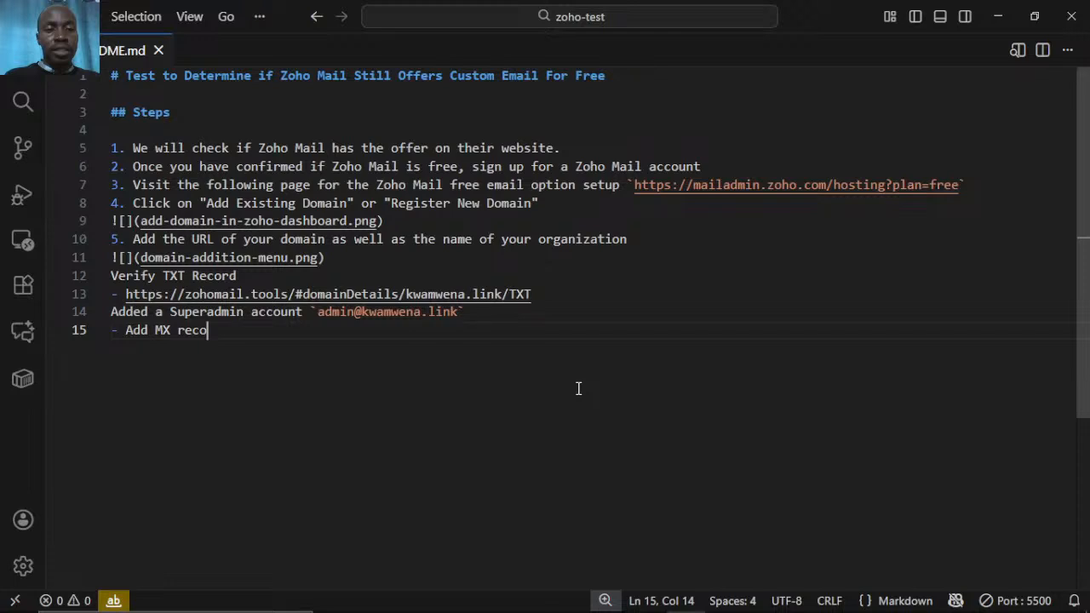
pyautogui.write('rds')
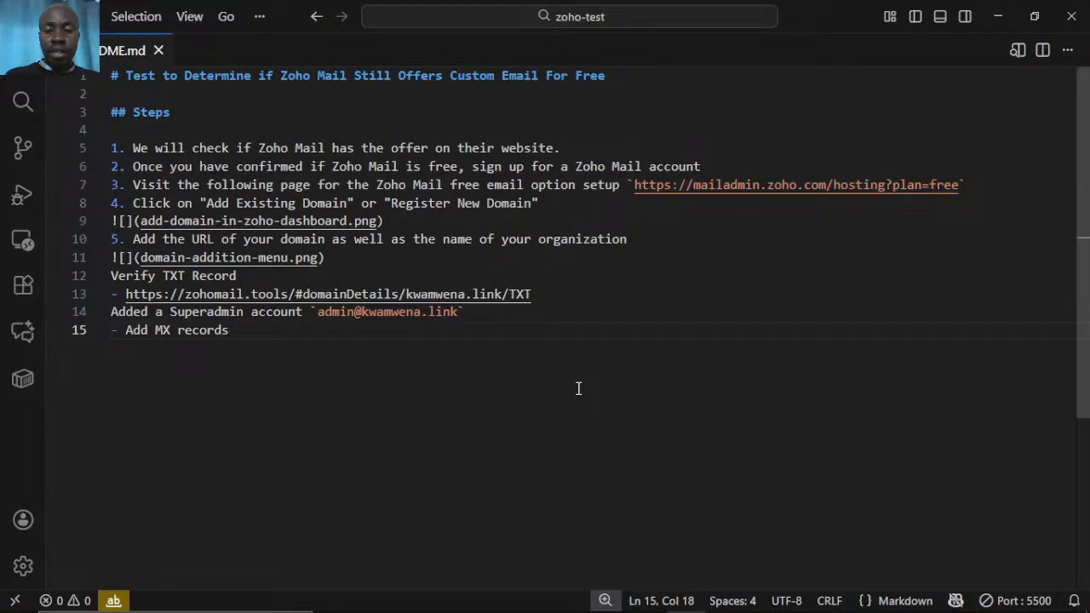
pyautogui.write(' (mx.')
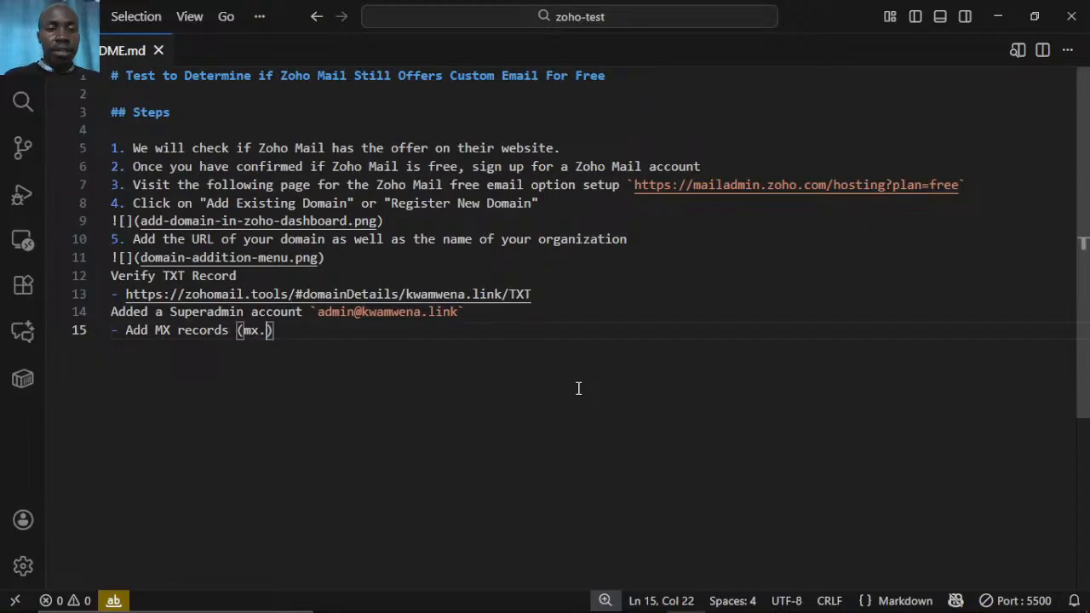
pyautogui.write('zoho.')
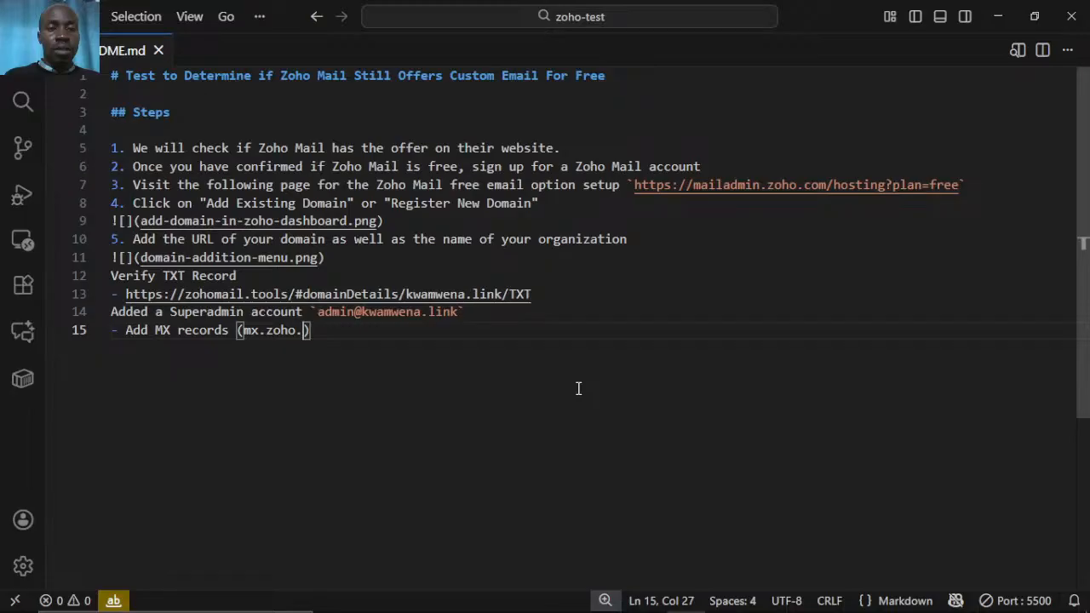
pyautogui.write('com, m')
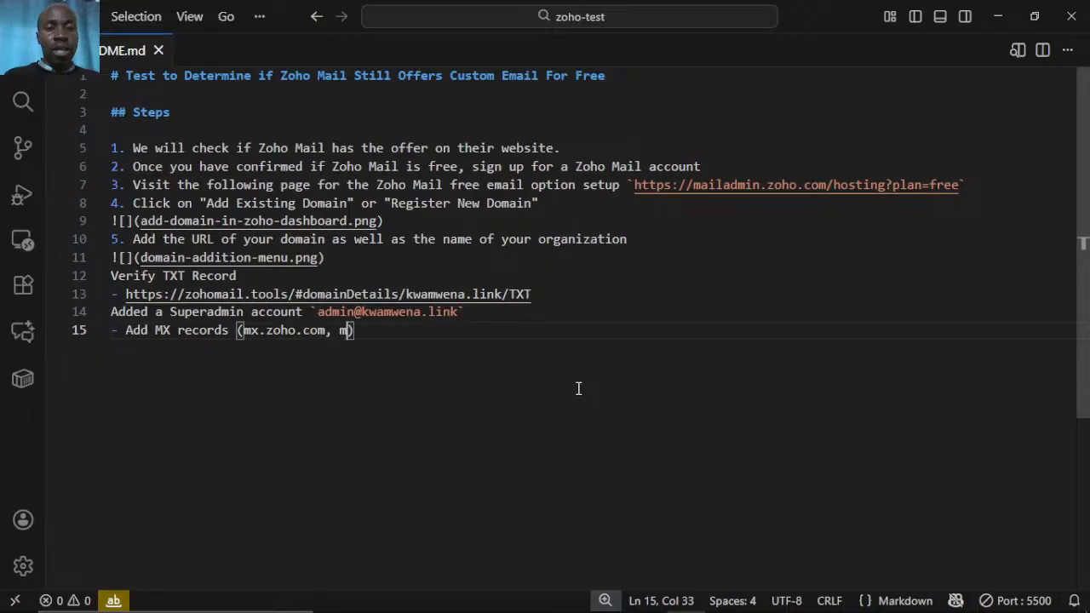
pyautogui.write('x2.')
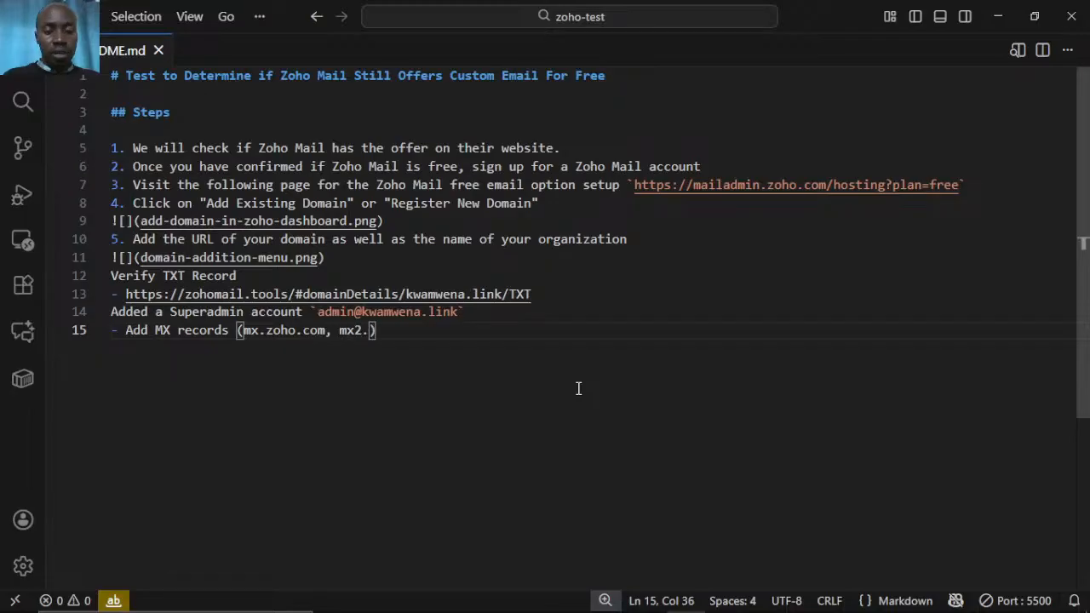
pyautogui.write('zoho')
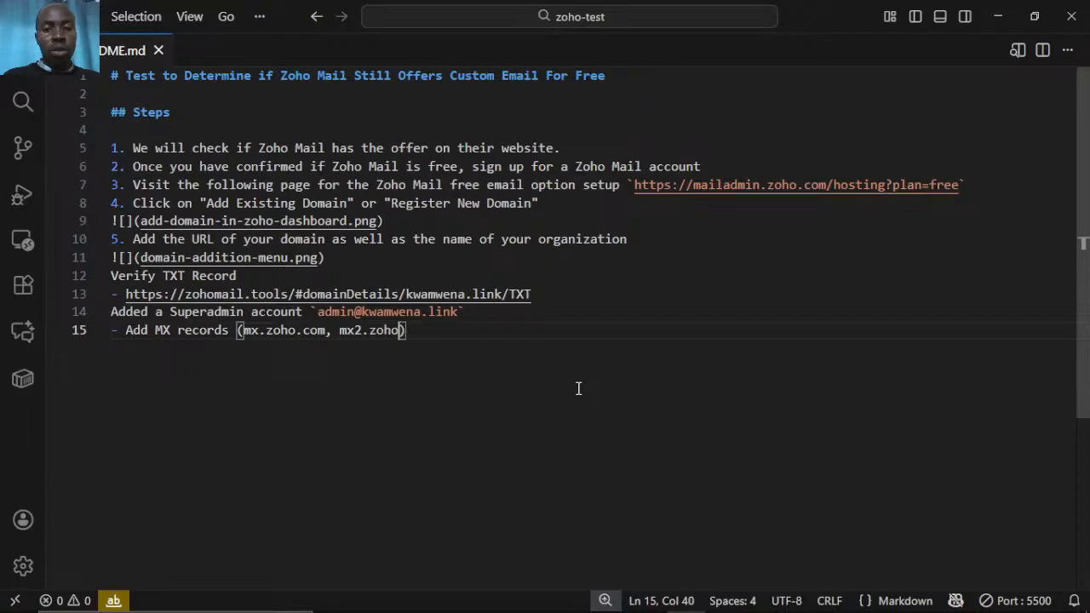
pyautogui.write('.com,')
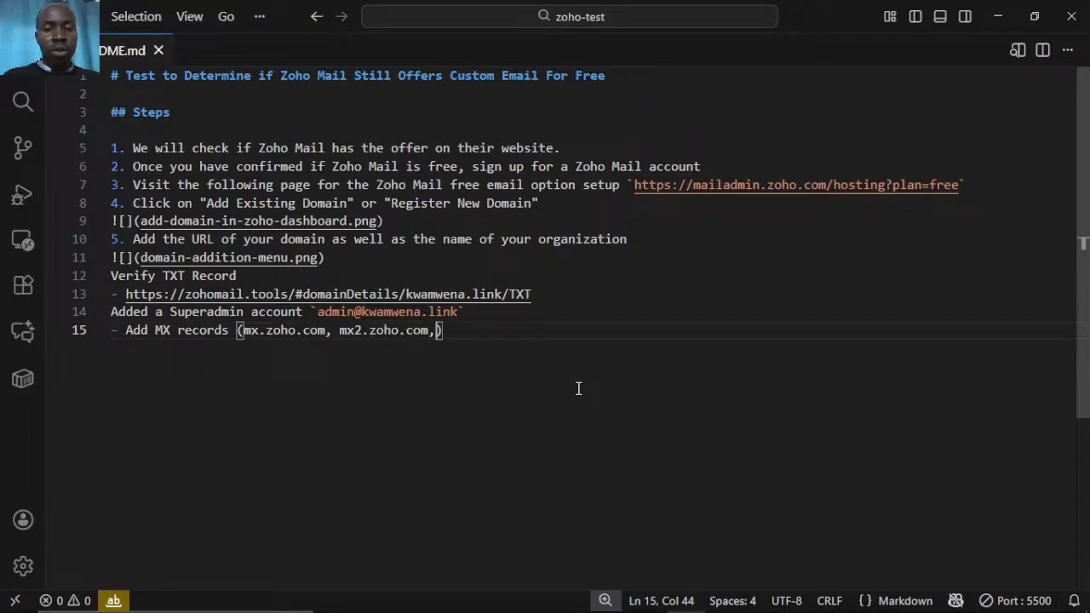
pyautogui.write(' mx3.')
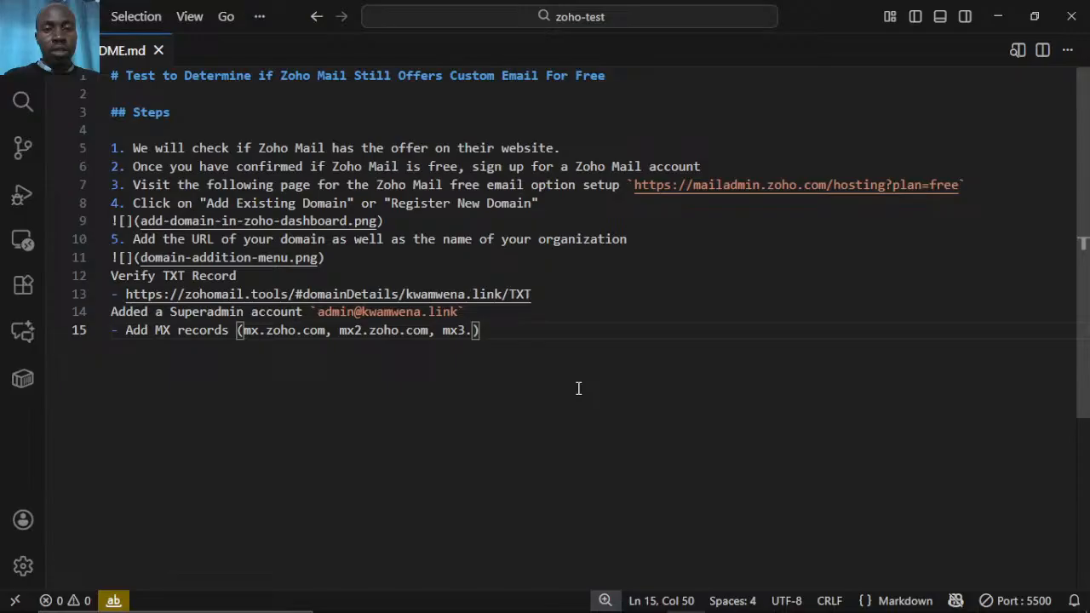
pyautogui.write('zoho.co')
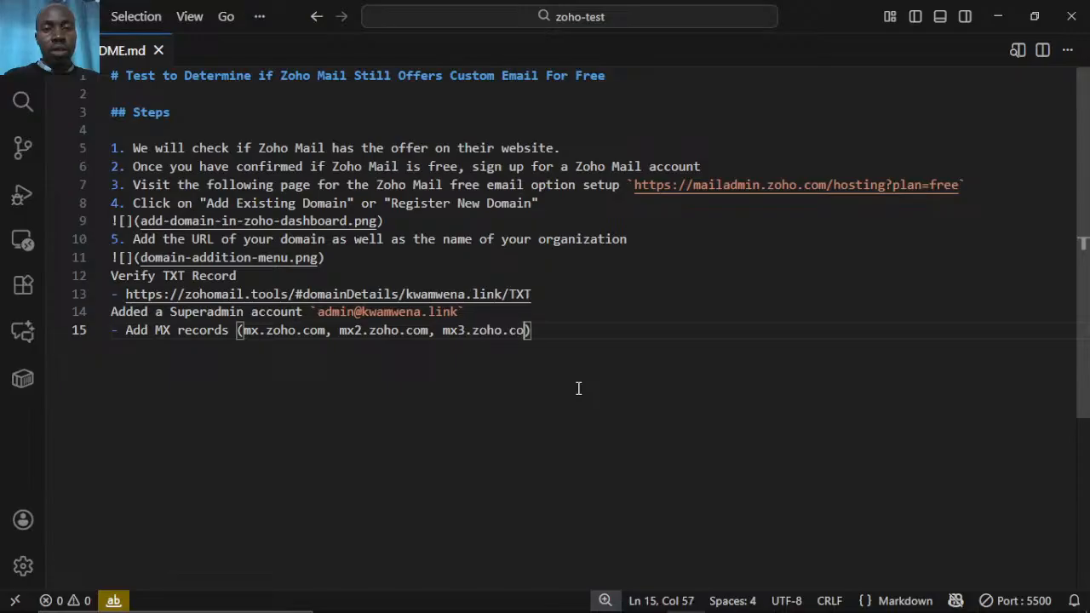
pyautogui.write('m')
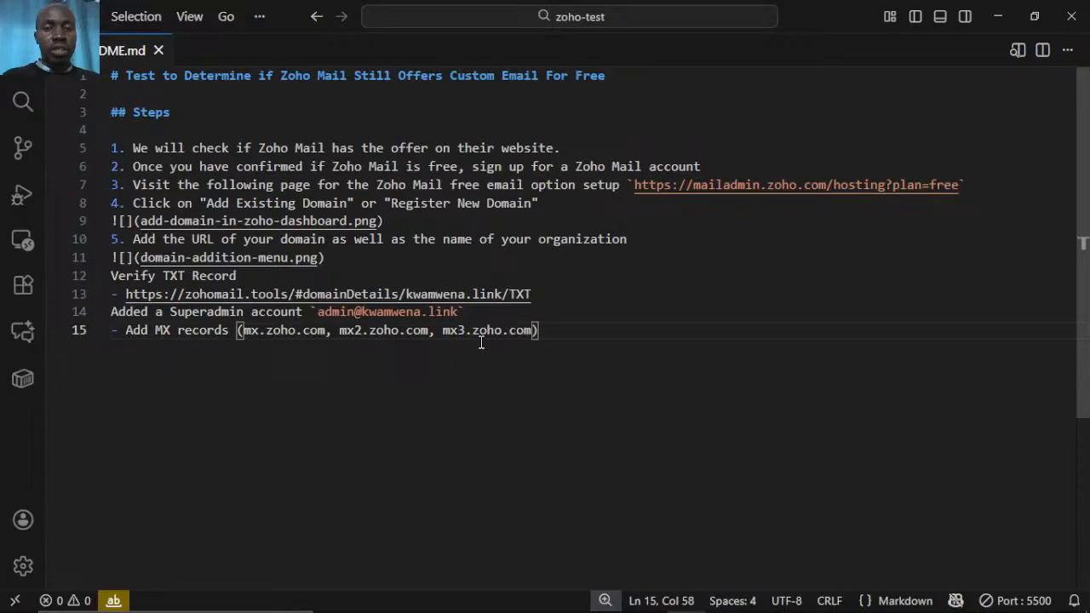
pyautogui.click(607, 335)
pyautogui.write('Prior')
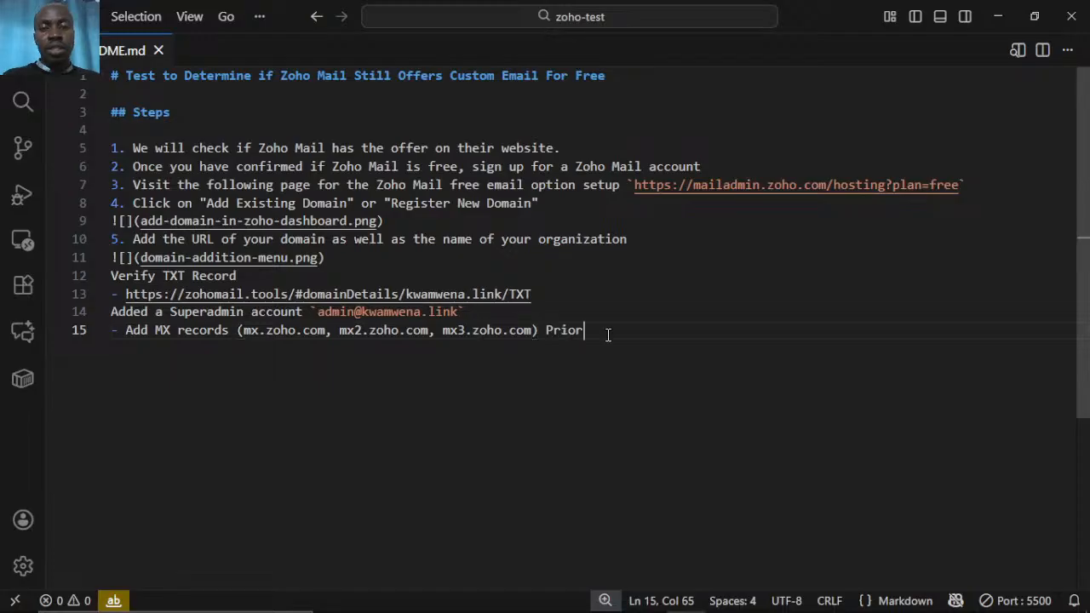
pyautogui.write('ities (10,')
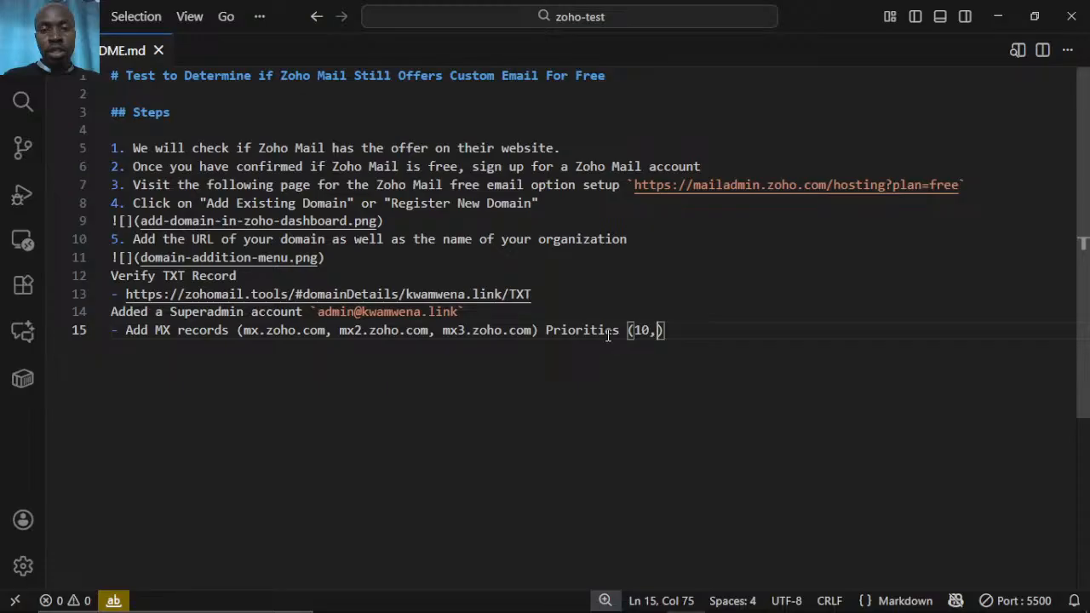
pyautogui.write(' 20 and ')
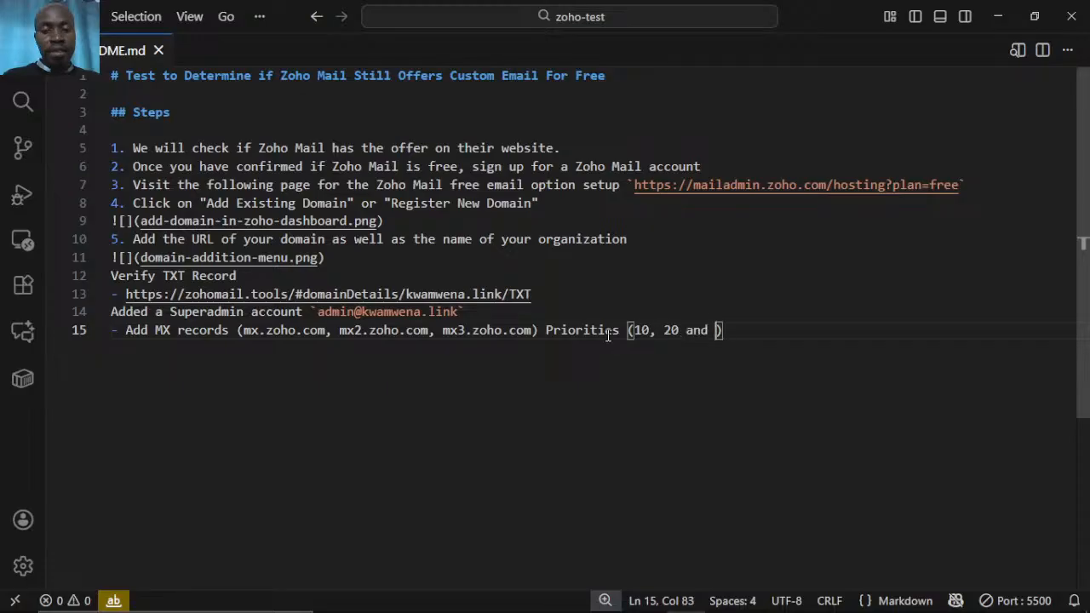
pyautogui.write('50 res')
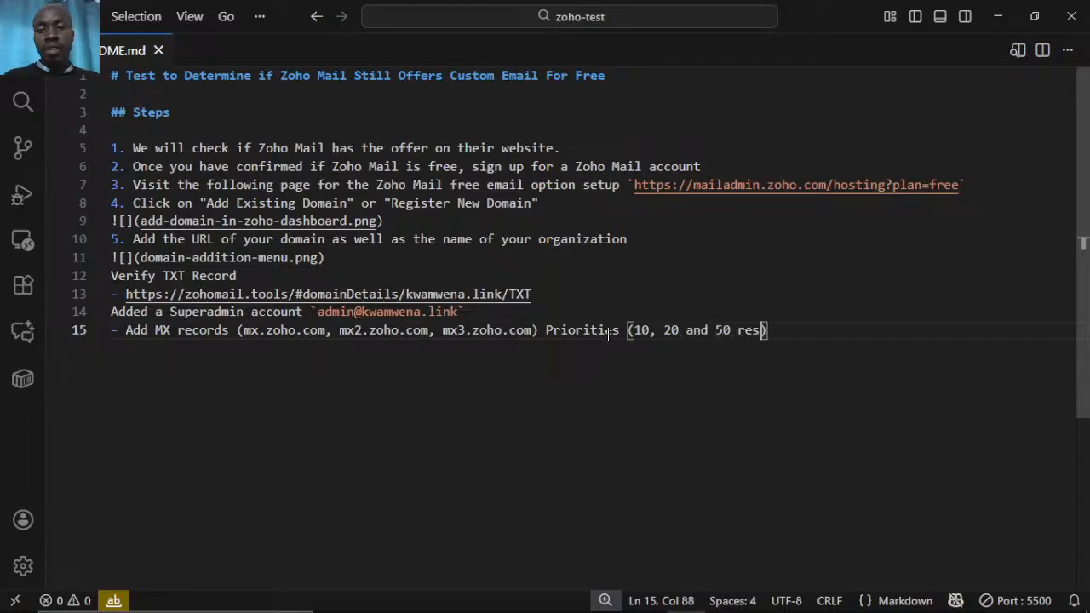
pyautogui.write('pective')
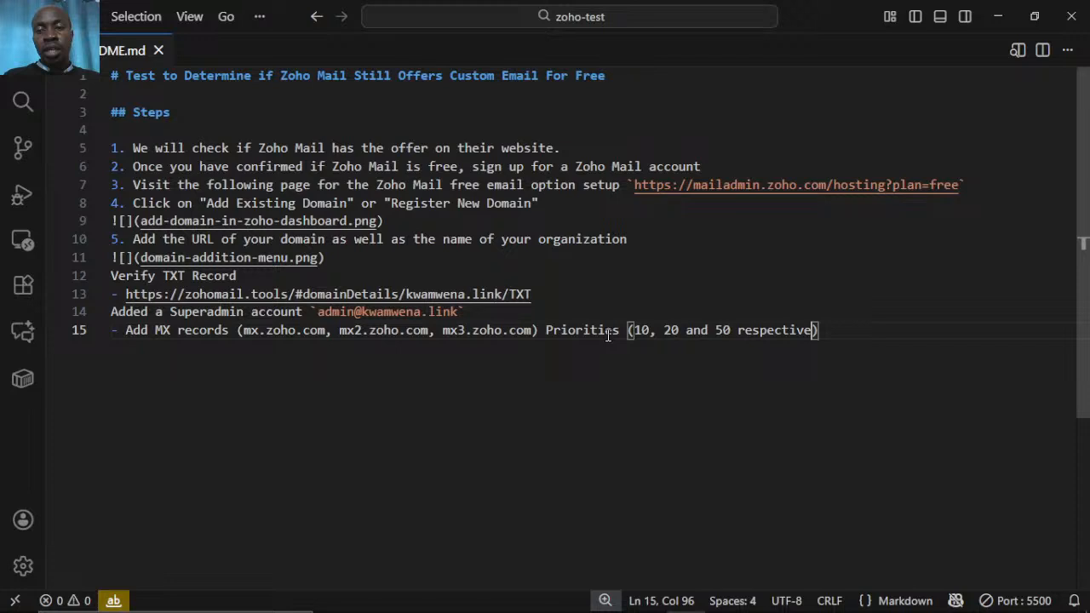
pyautogui.write('ly')
pyautogui.click(878, 332)
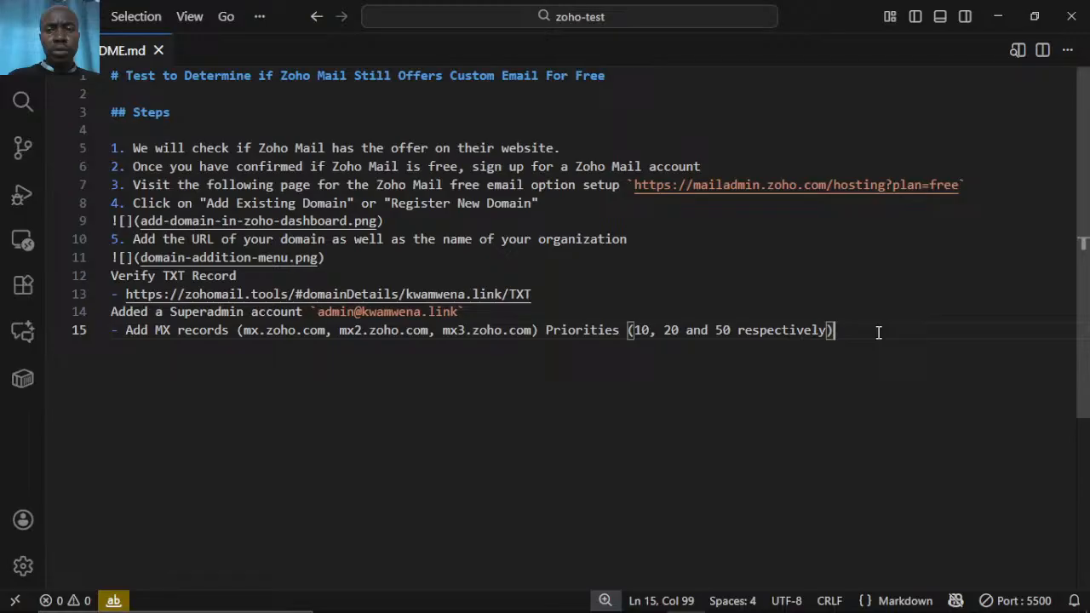
# Add README bullets '- Add SPF record' and '- Add DKIM record' below the MX note.
pyautogui.press('Return')
pyautogui.write('-')
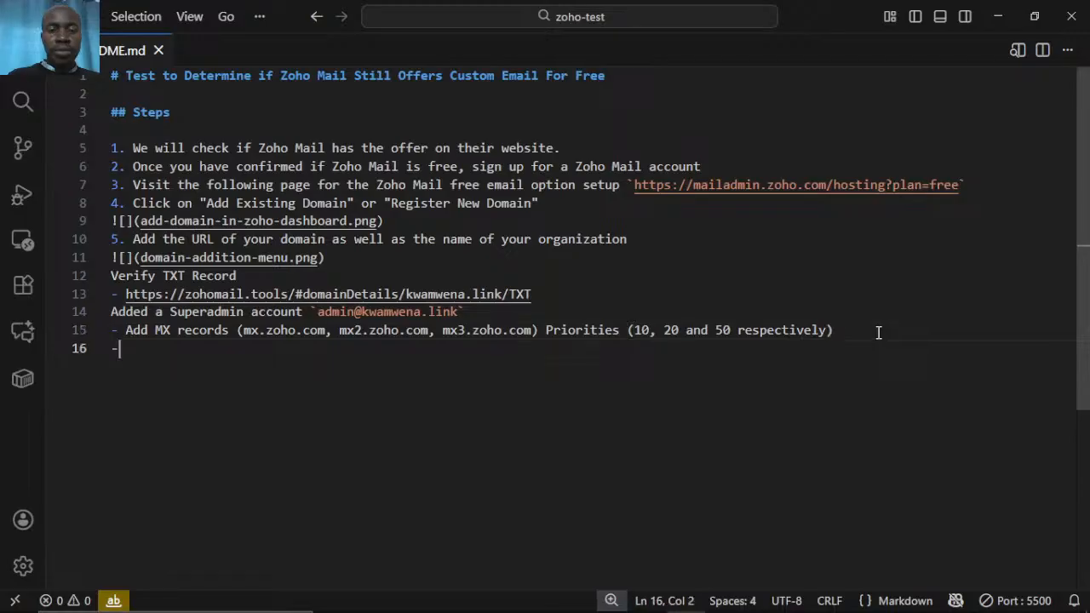
pyautogui.write(' Add')
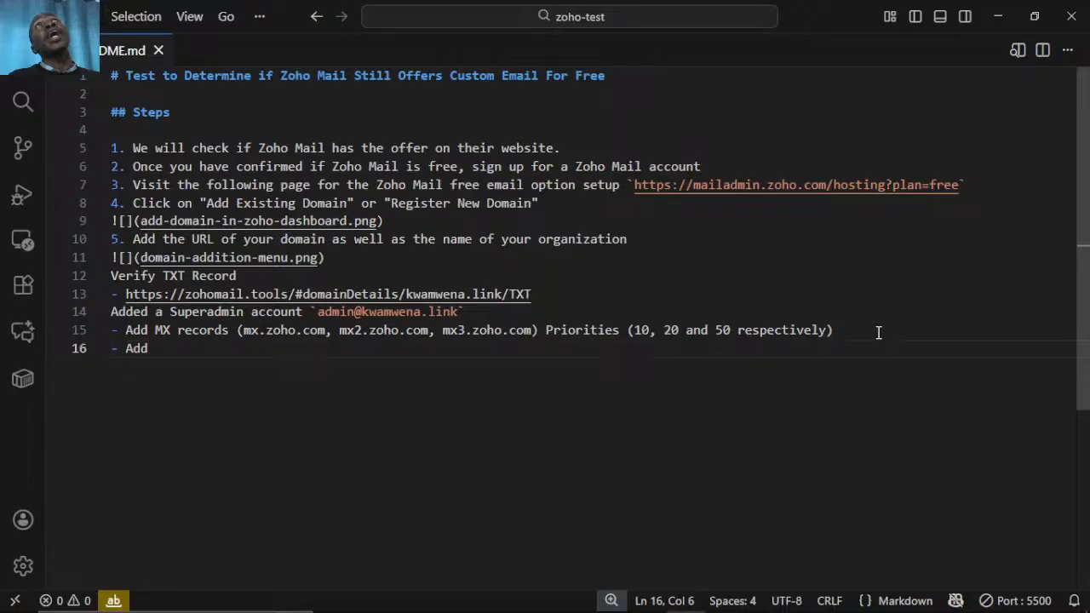
pyautogui.write('SP')
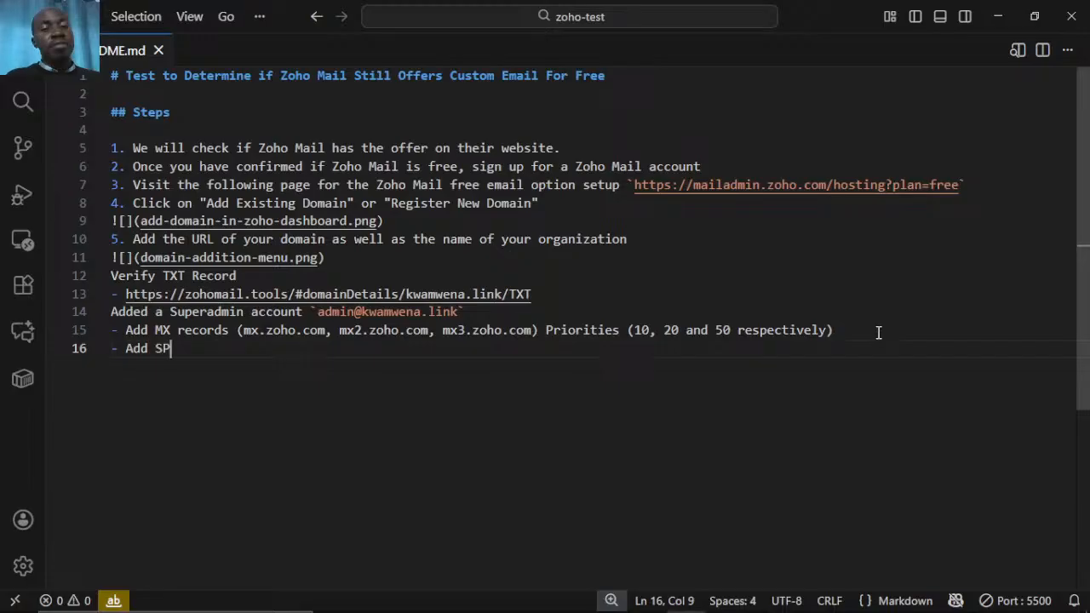
pyautogui.write('F ')
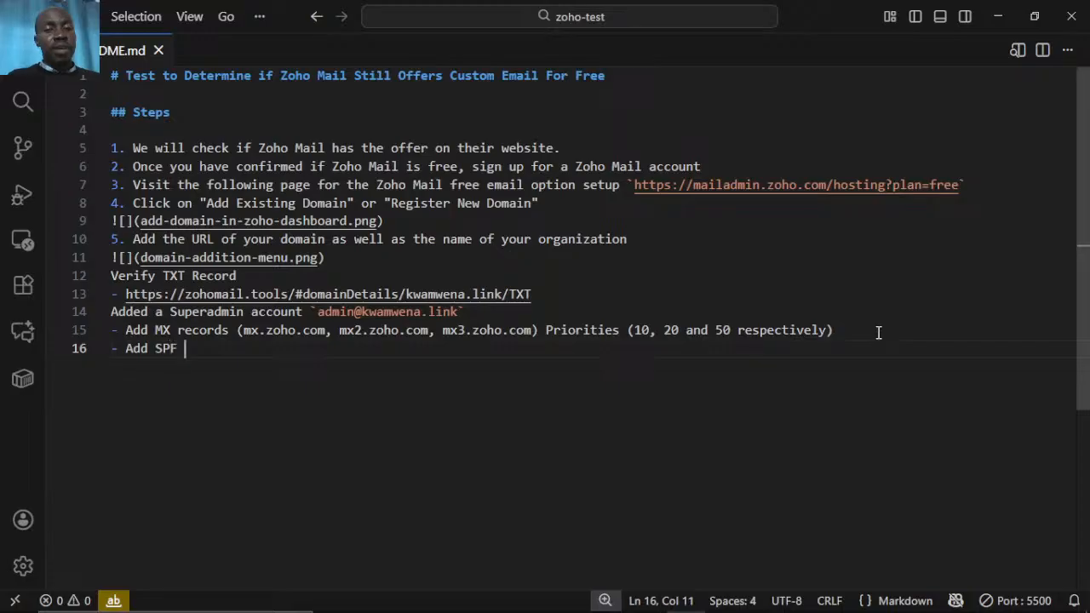
pyautogui.write('record')
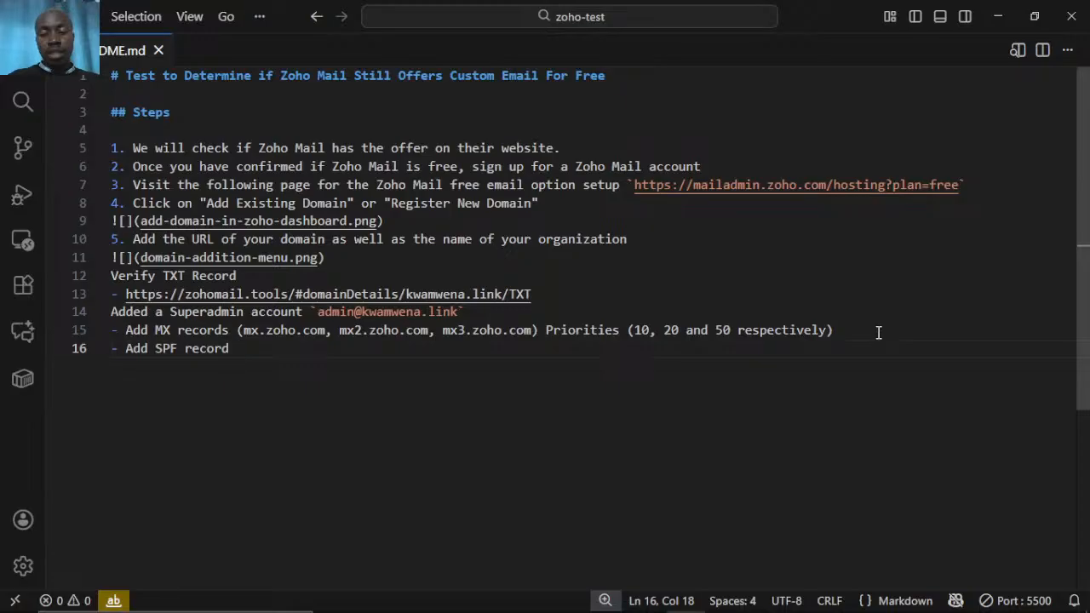
pyautogui.press('Return')
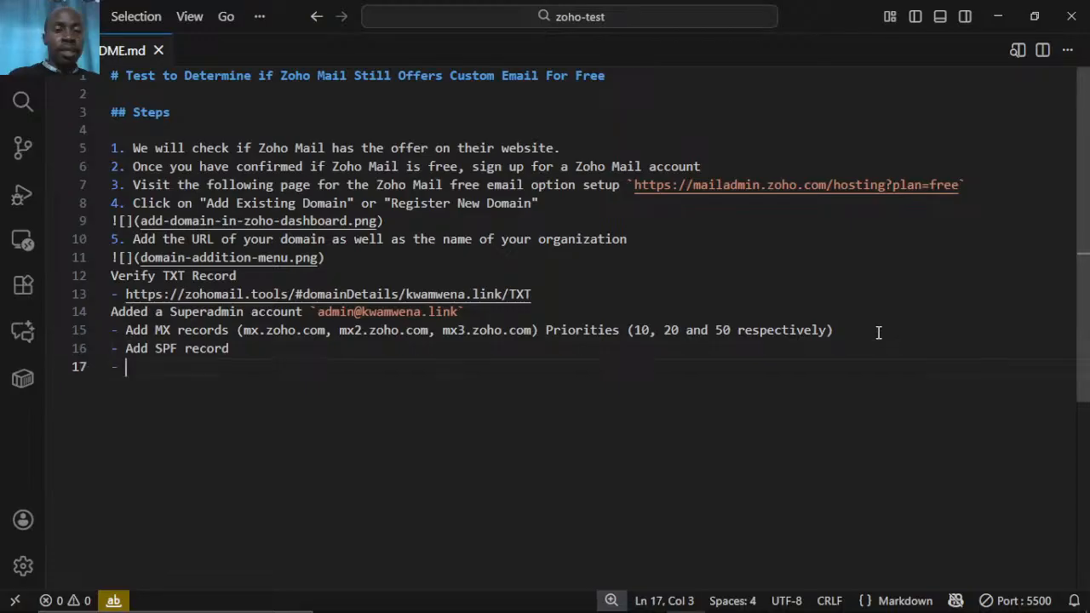
pyautogui.write('Add D')
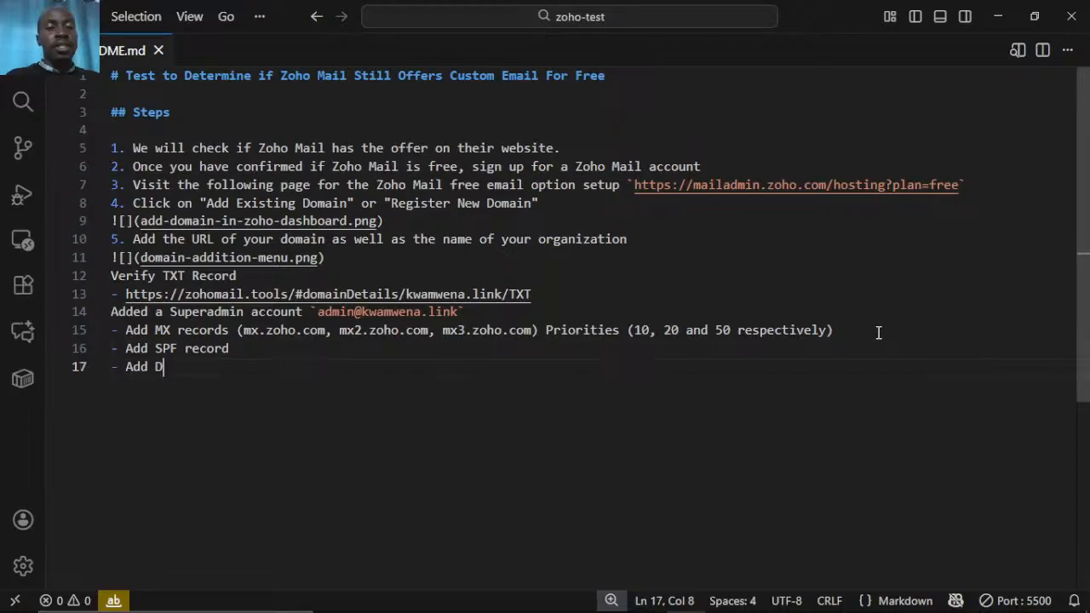
pyautogui.write('KIM ')
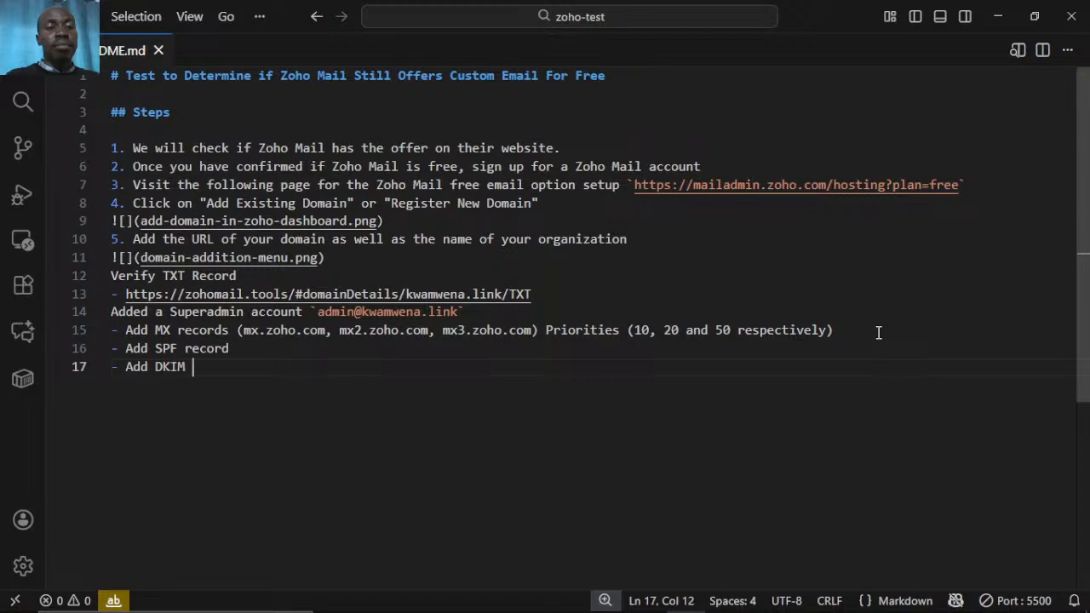
pyautogui.write('re')
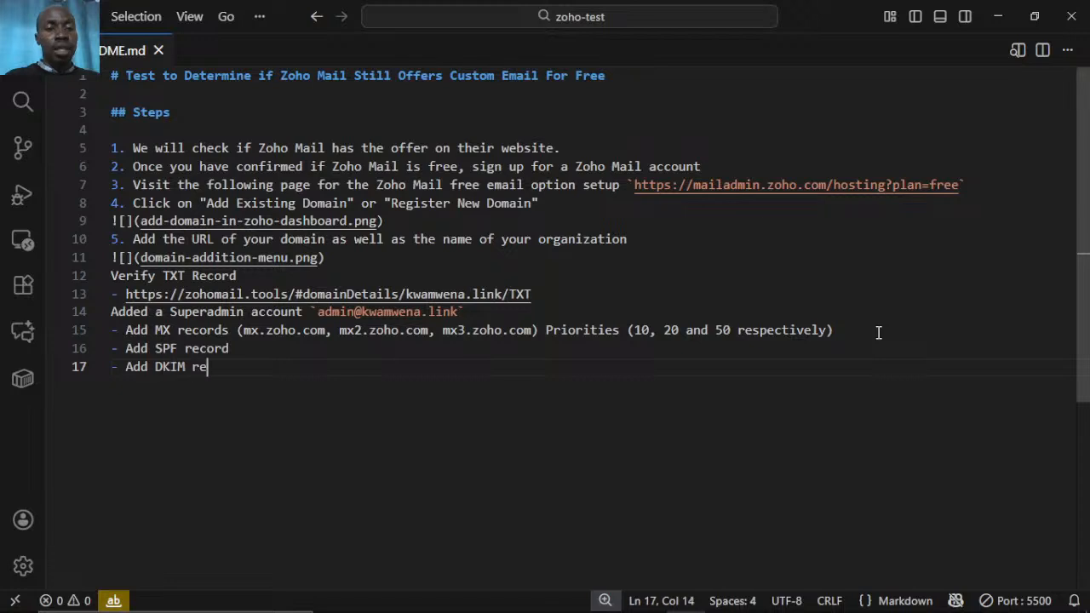
pyautogui.write('cord')
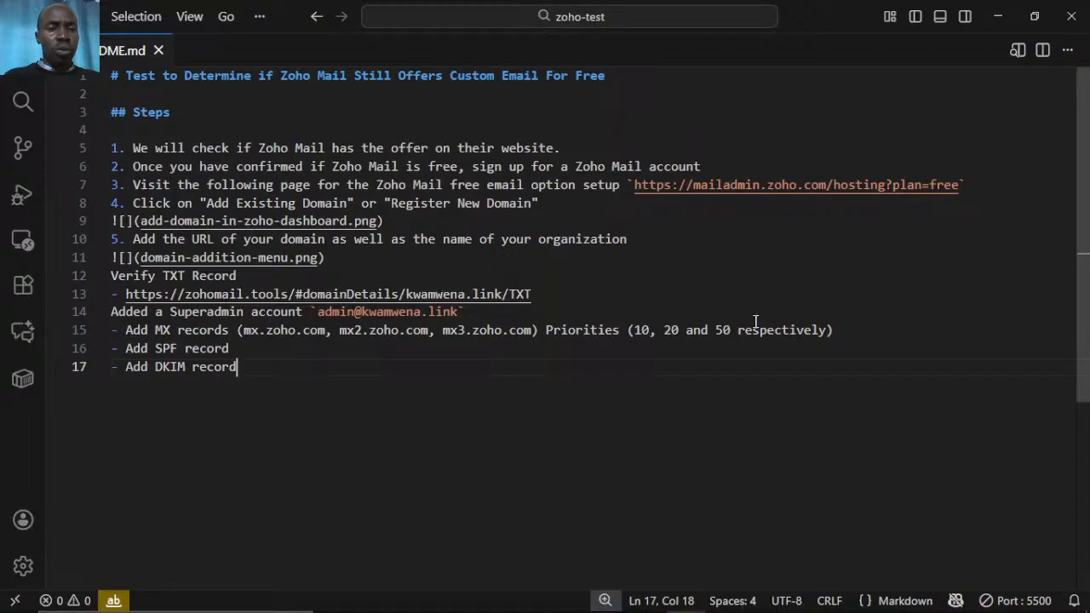
pyautogui.click(436, 348)
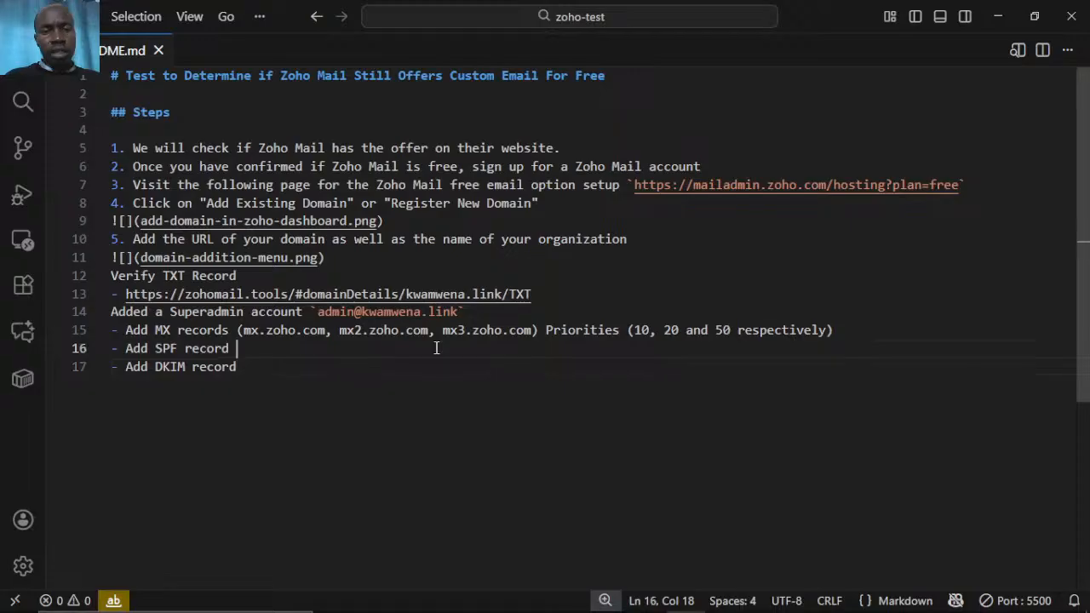
pyautogui.write('M')
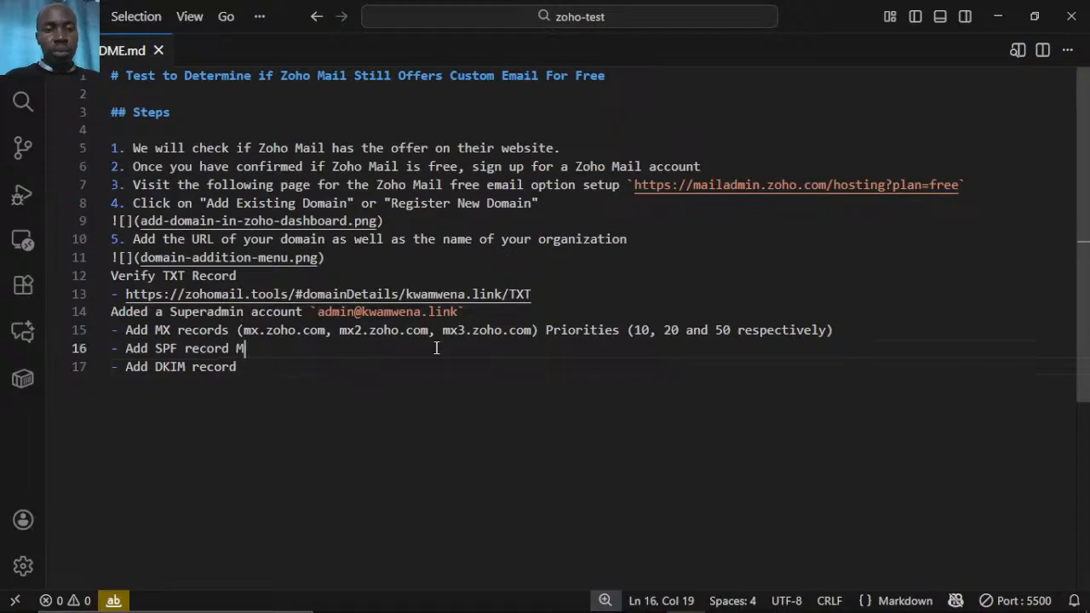